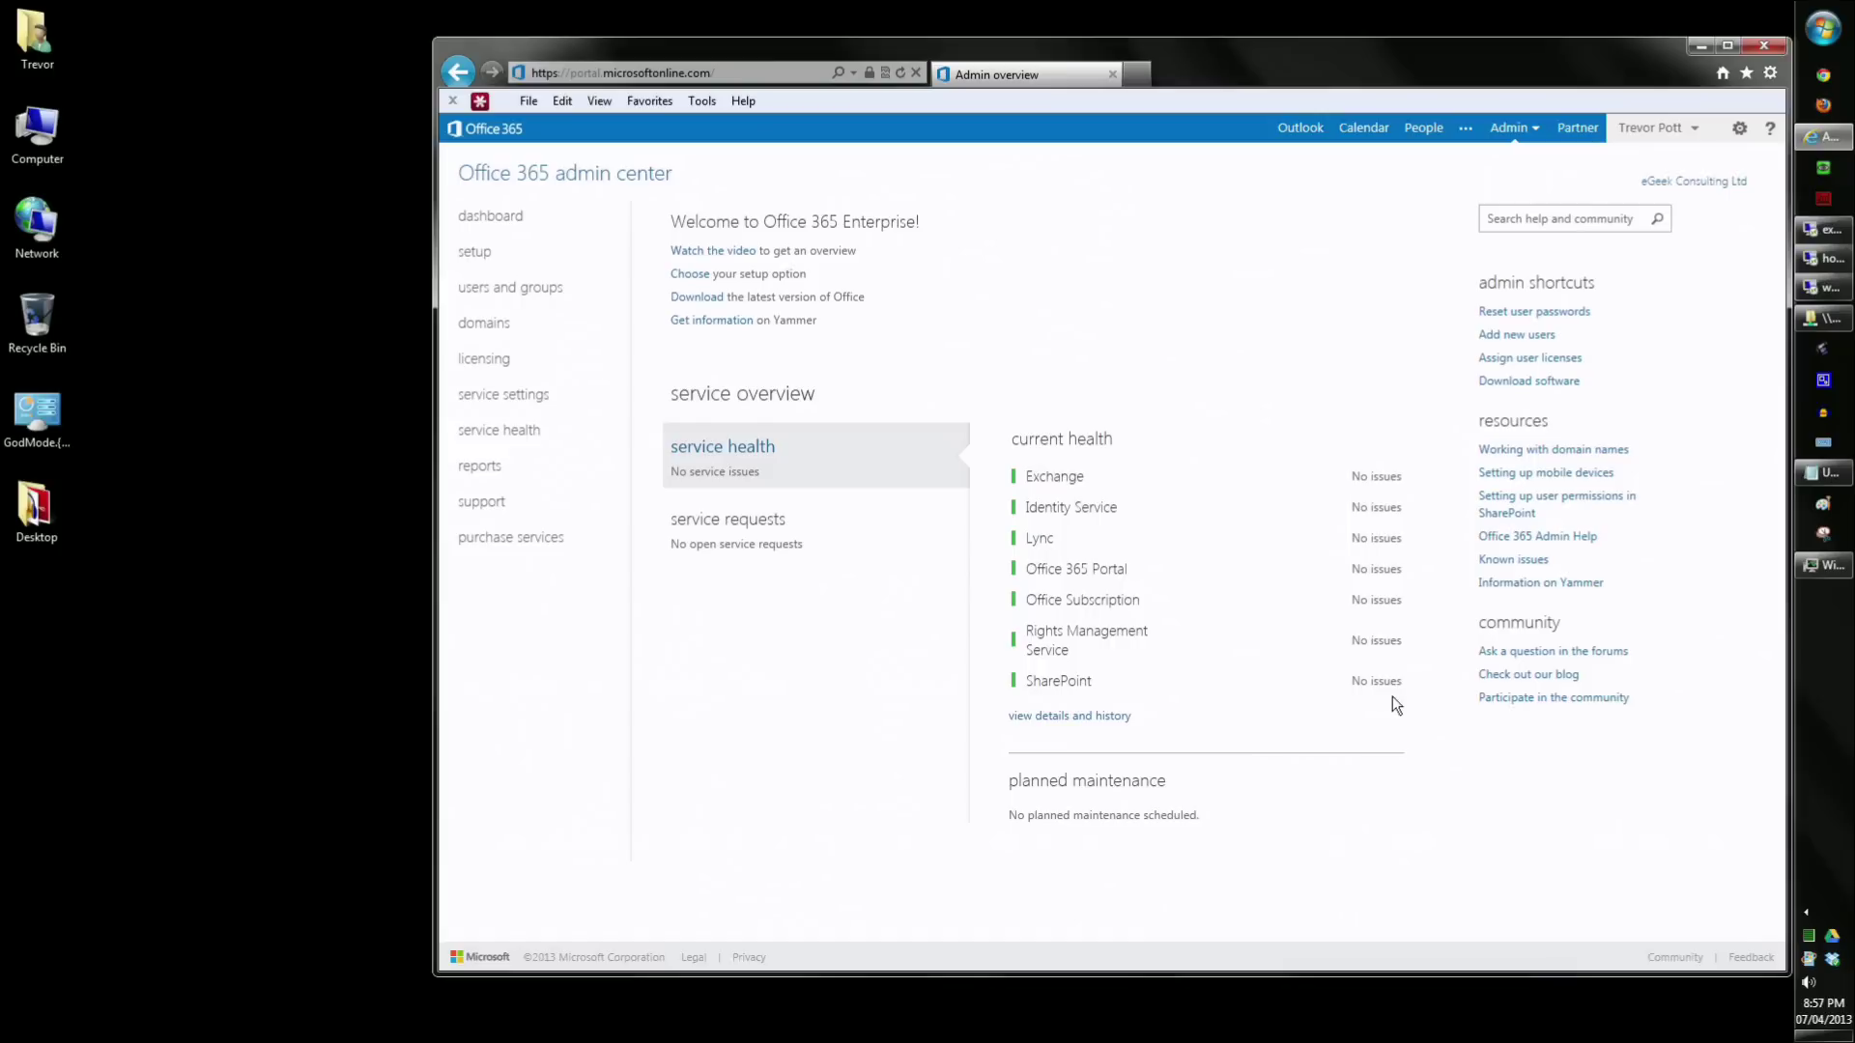
- Check the service health history and the open service requests summary, then go to Domains
left_click(1097, 716)
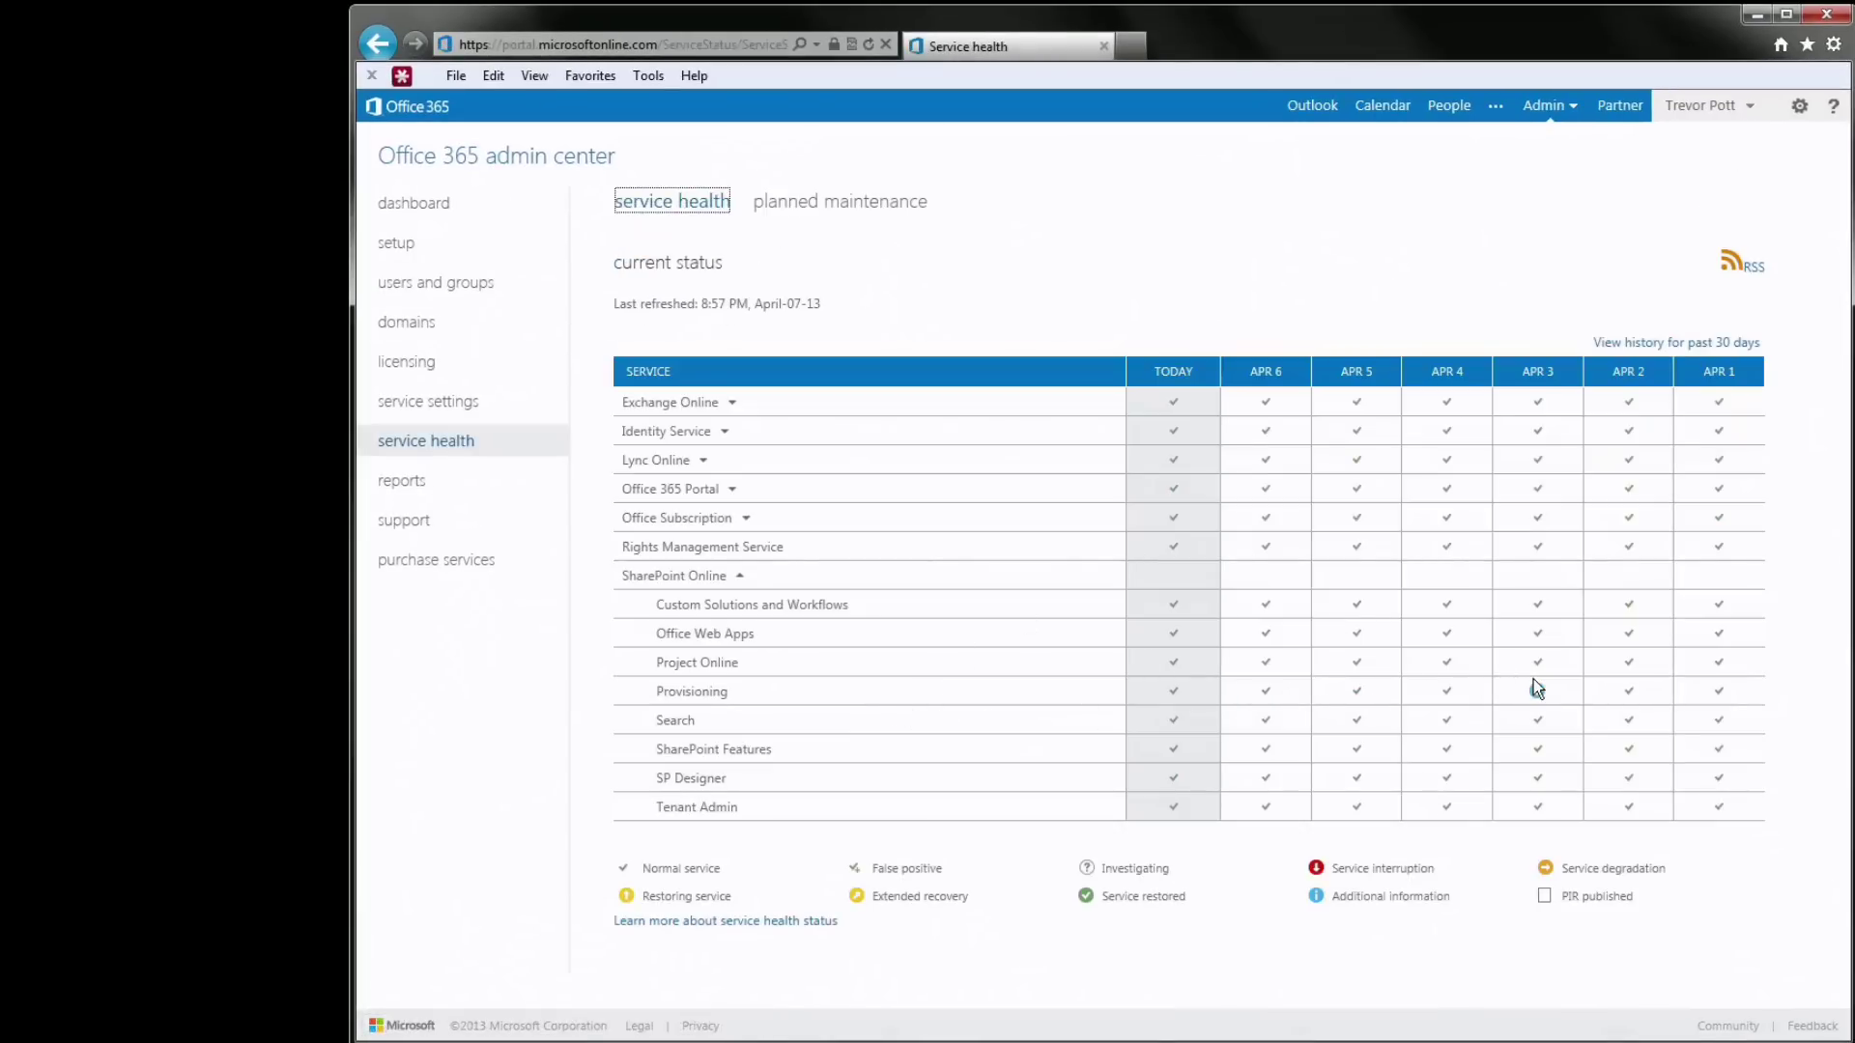
mouse_move(1536, 686)
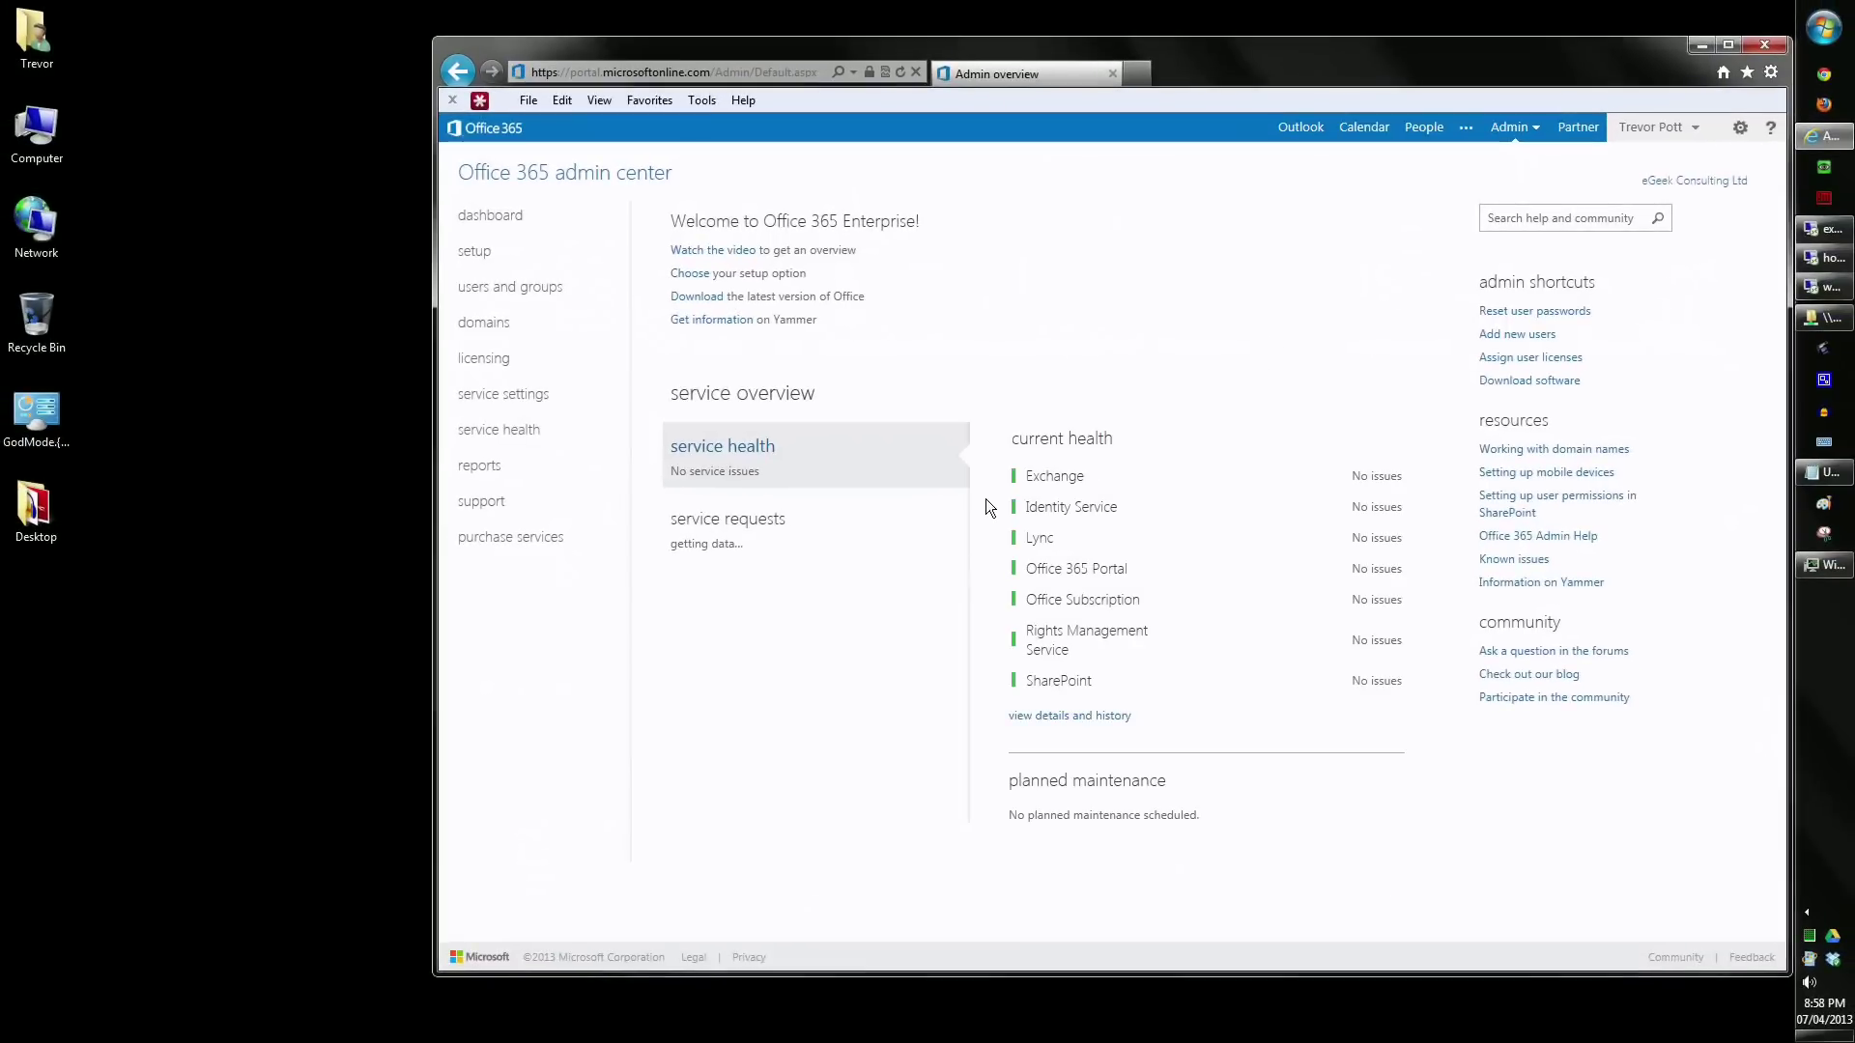
left_click(766, 534)
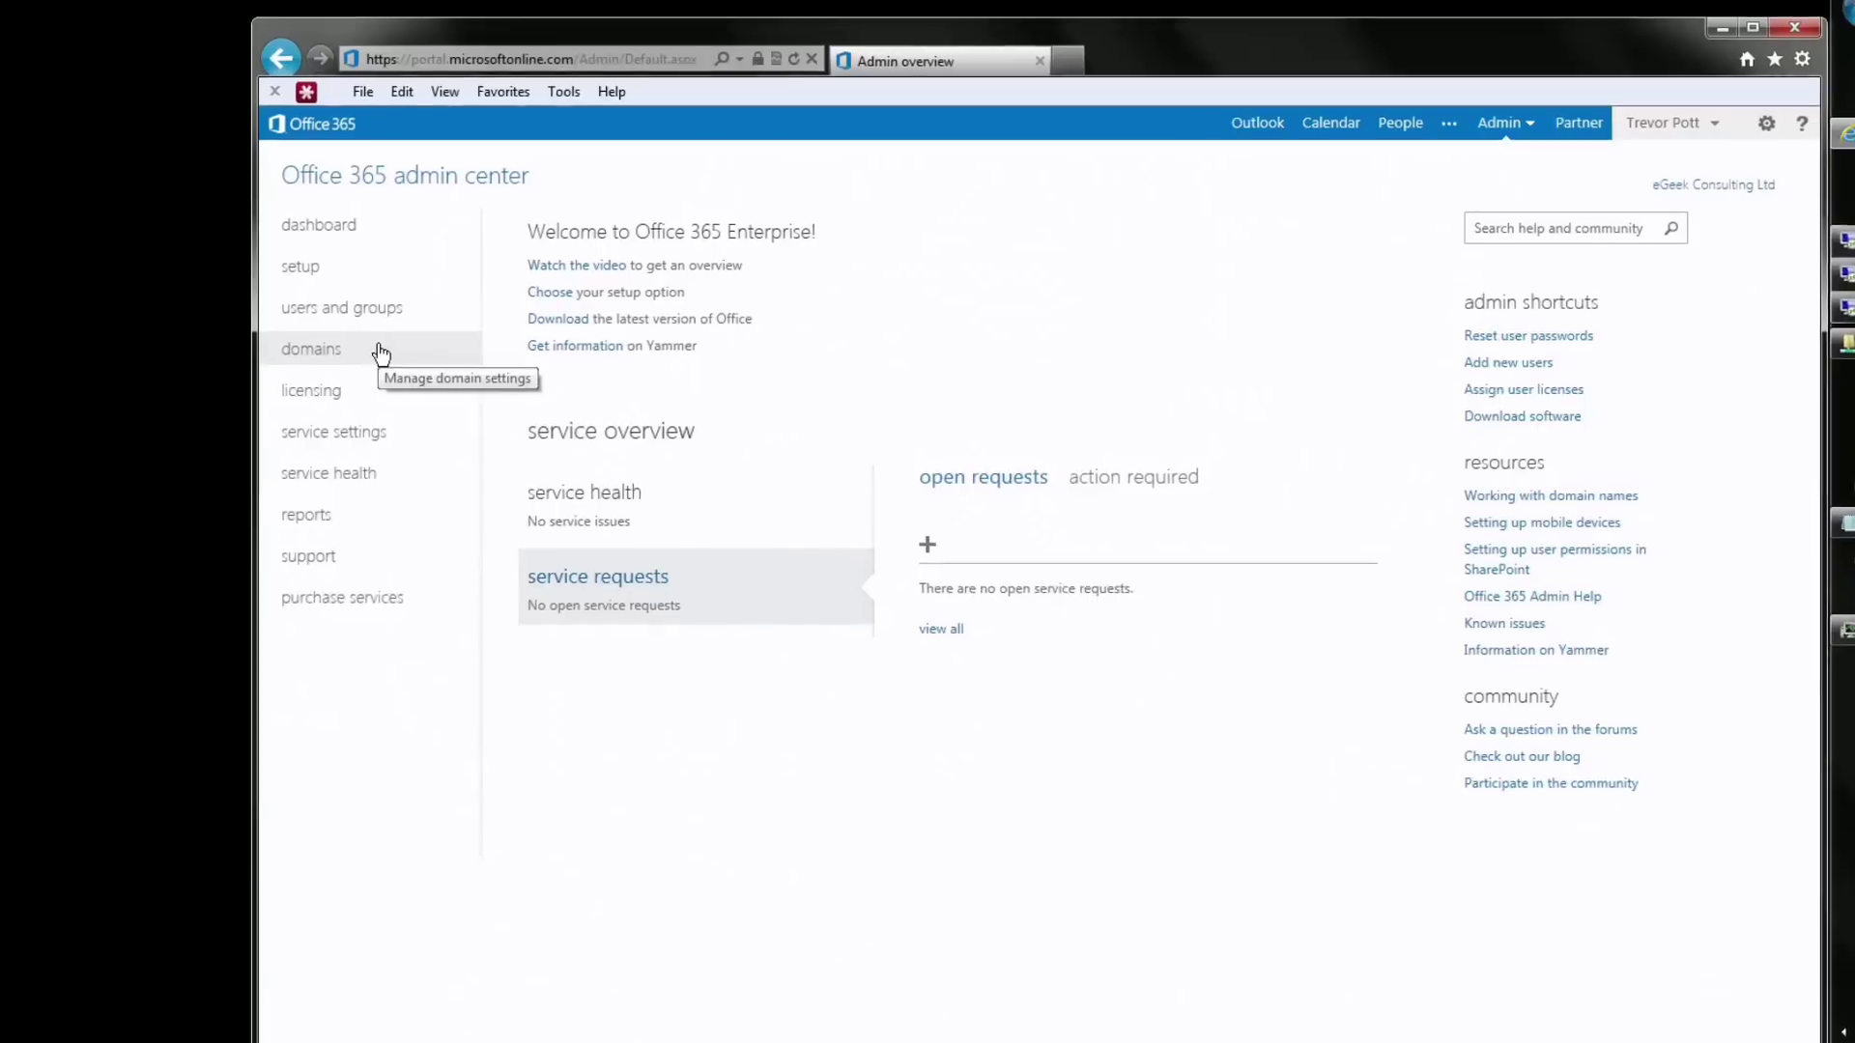
left_click(381, 353)
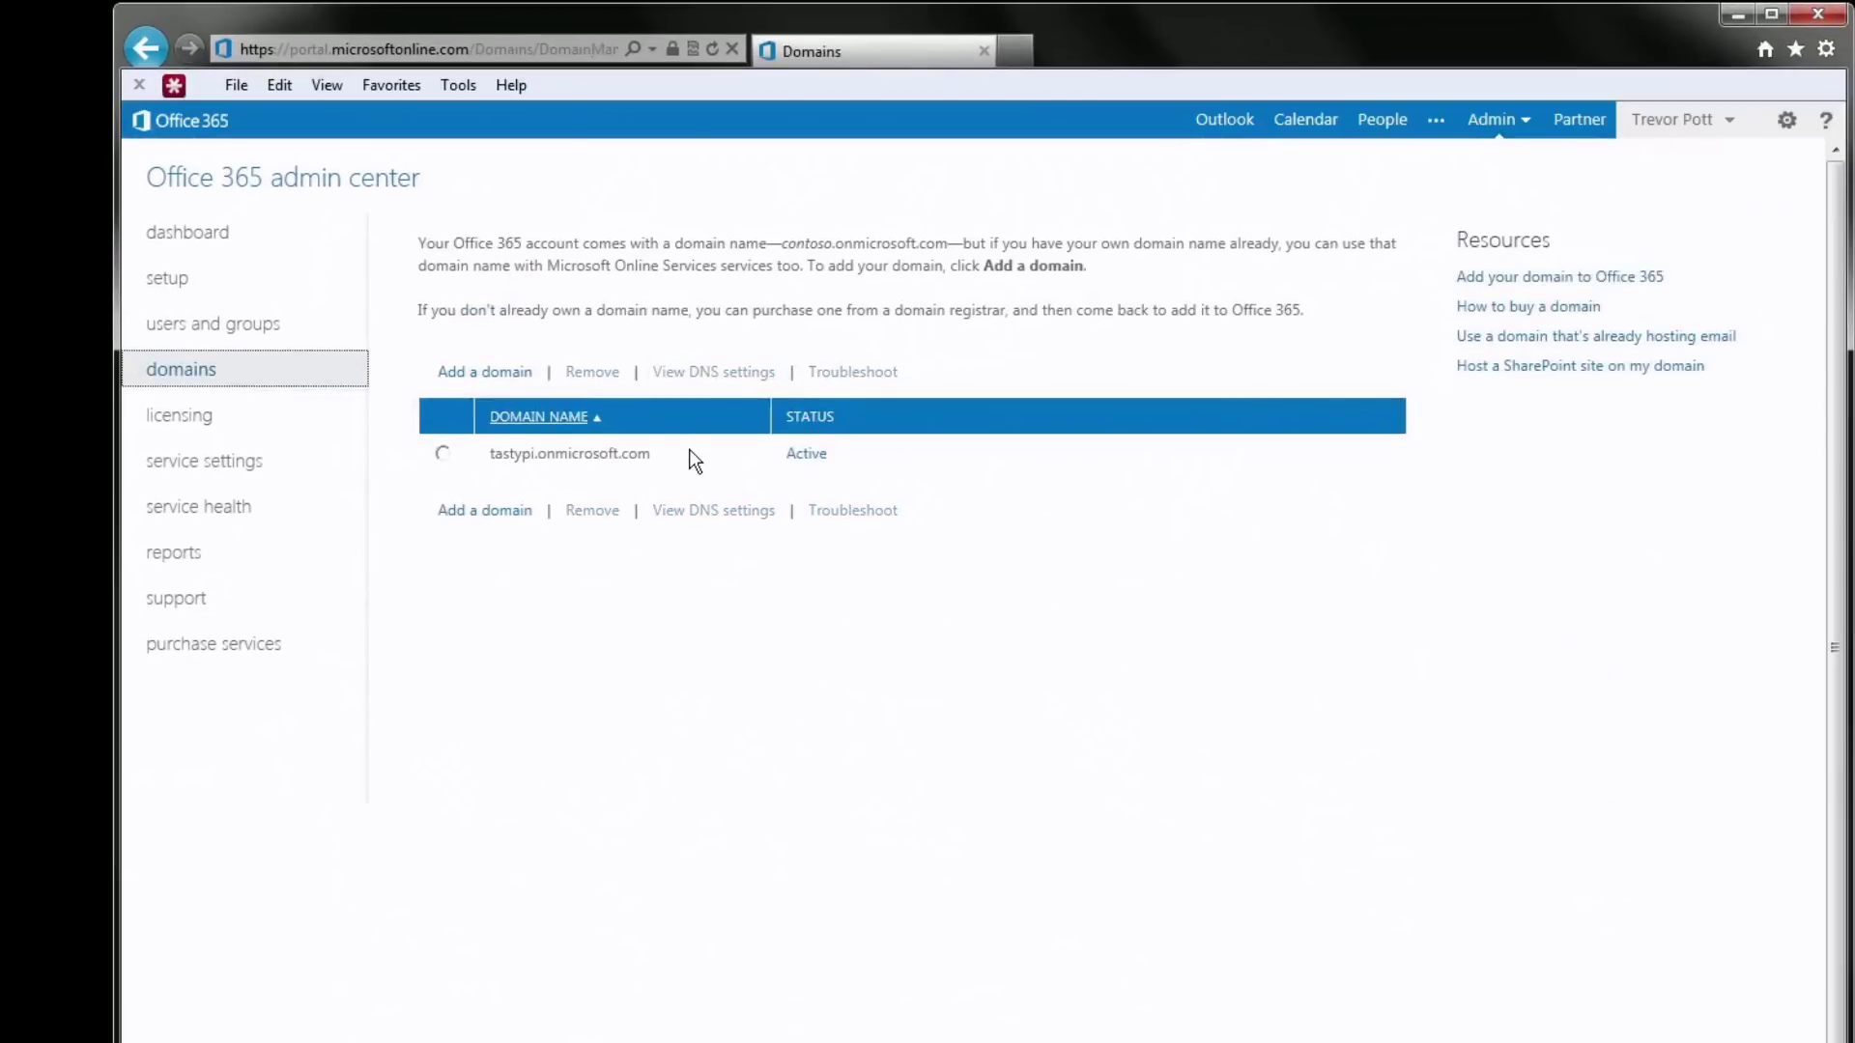
- Inspect the tastypi.onmicrosoft.com domain entry, then start a new browser tab
double_click(579, 455)
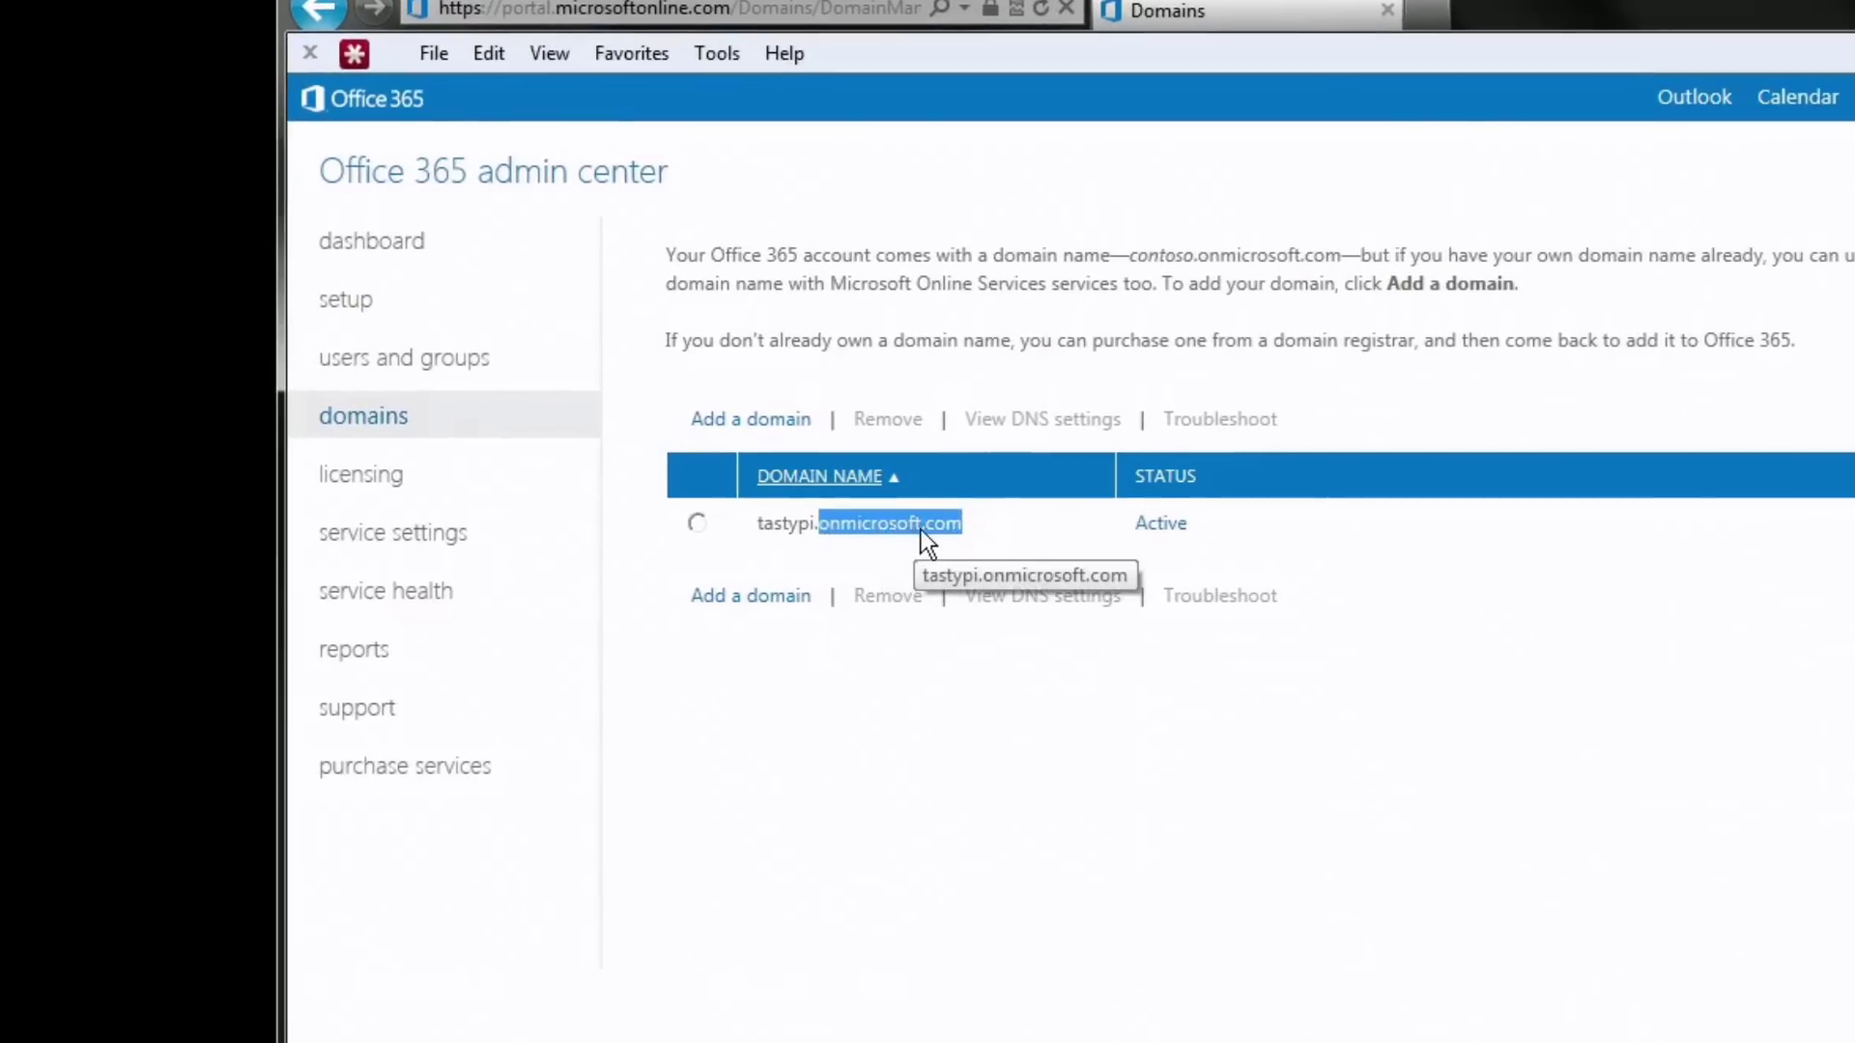
left_click(971, 526)
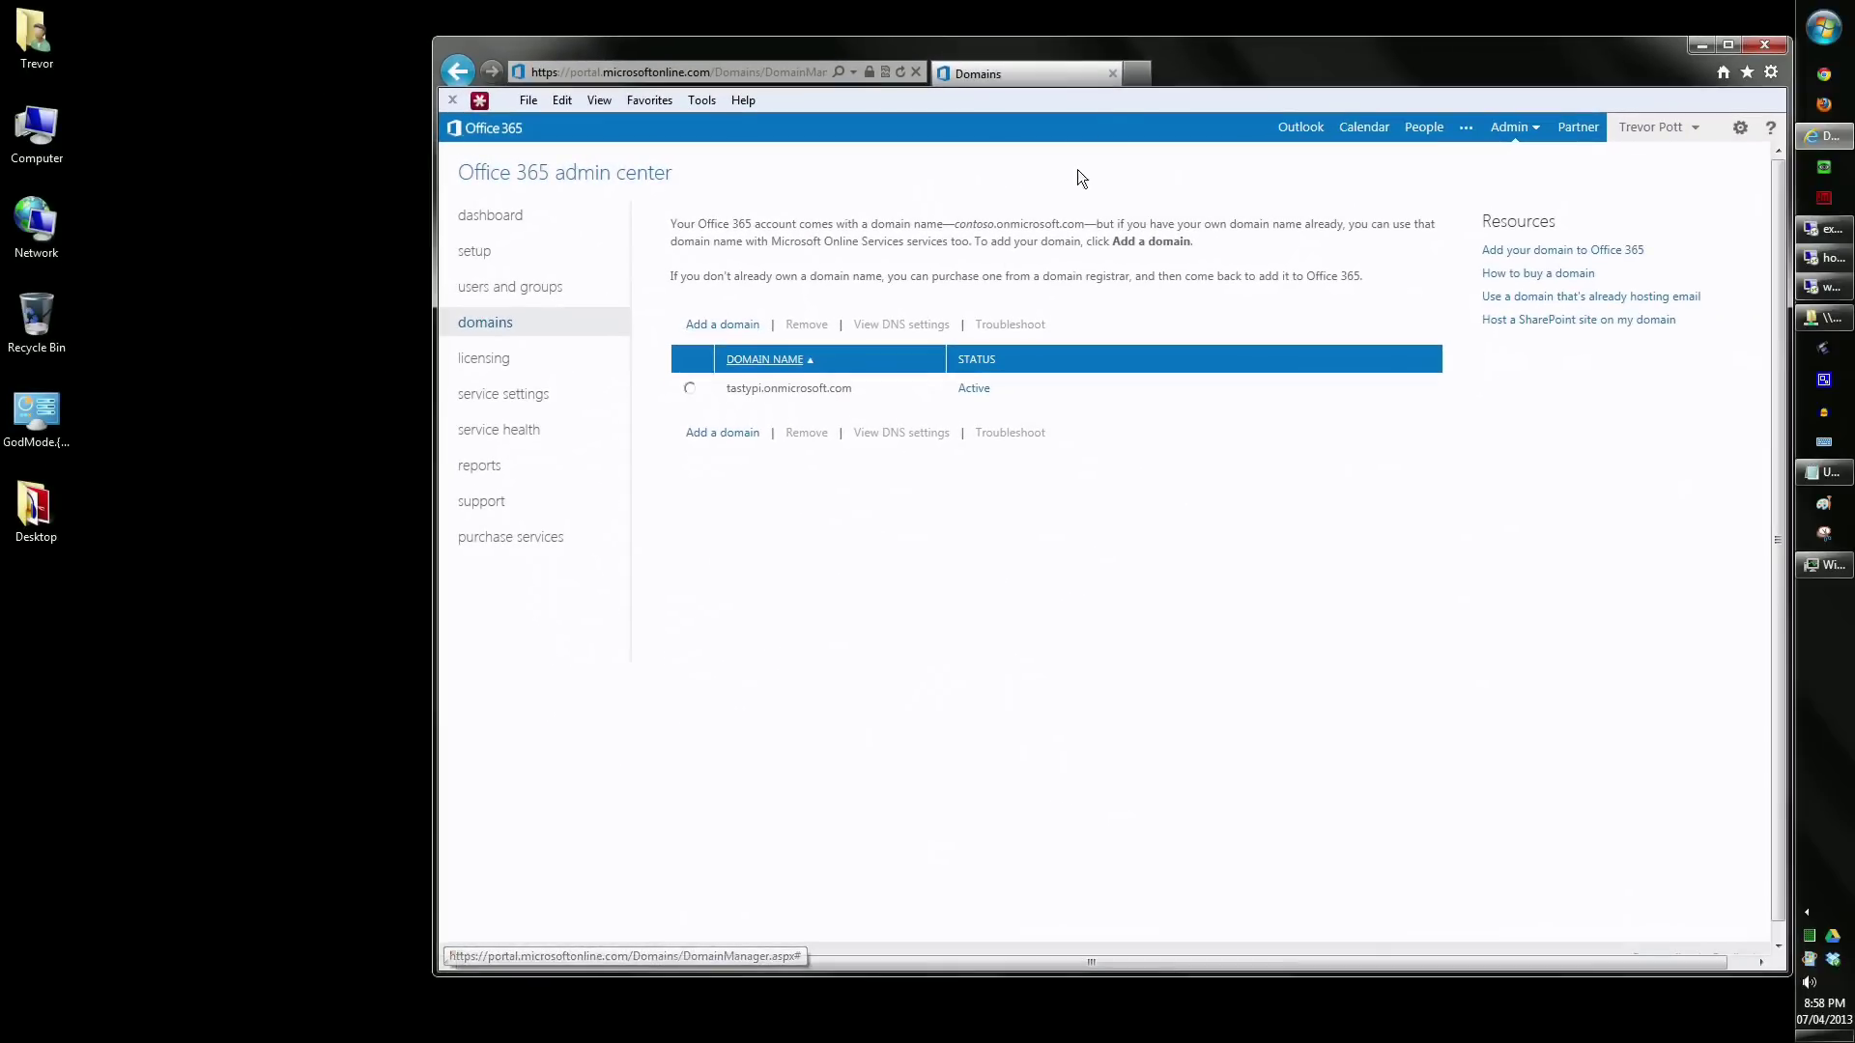
left_click(1137, 72)
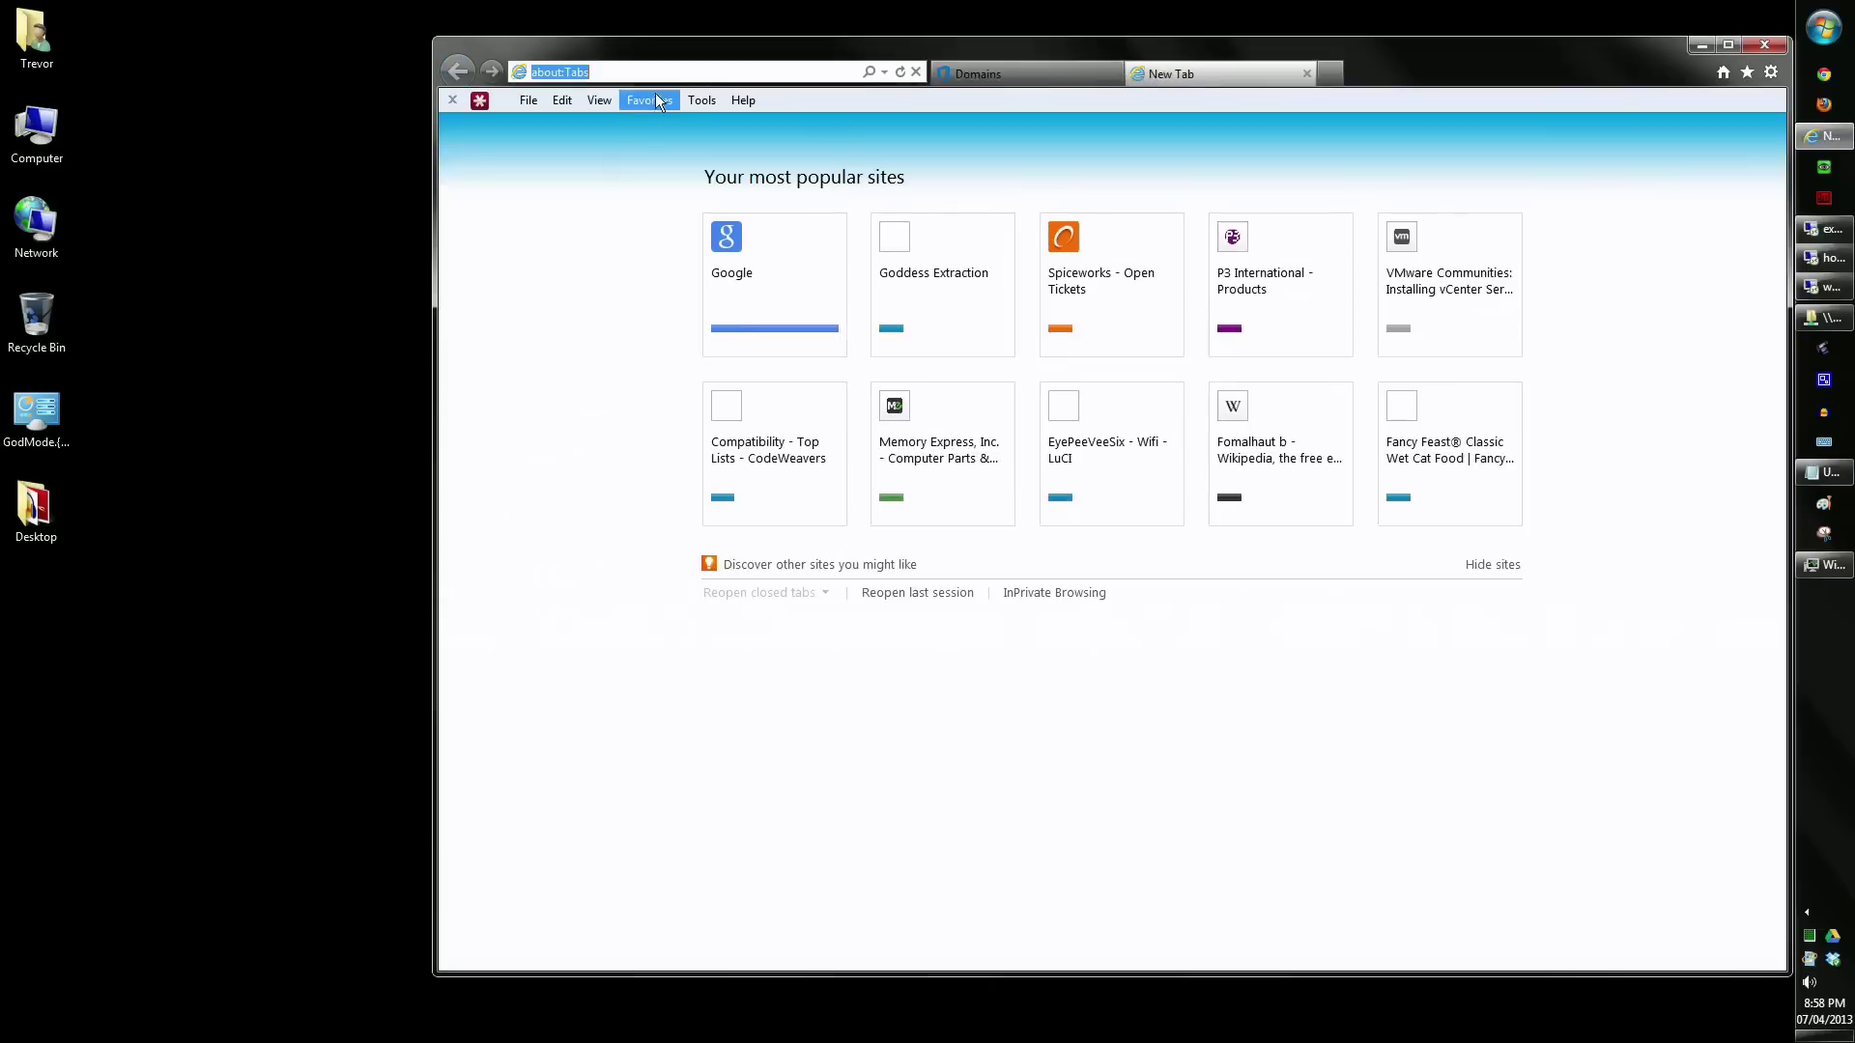
- Load tastypi.com in the new tab, then return to the Office 365 Domains tab
type("tastypi.com/")
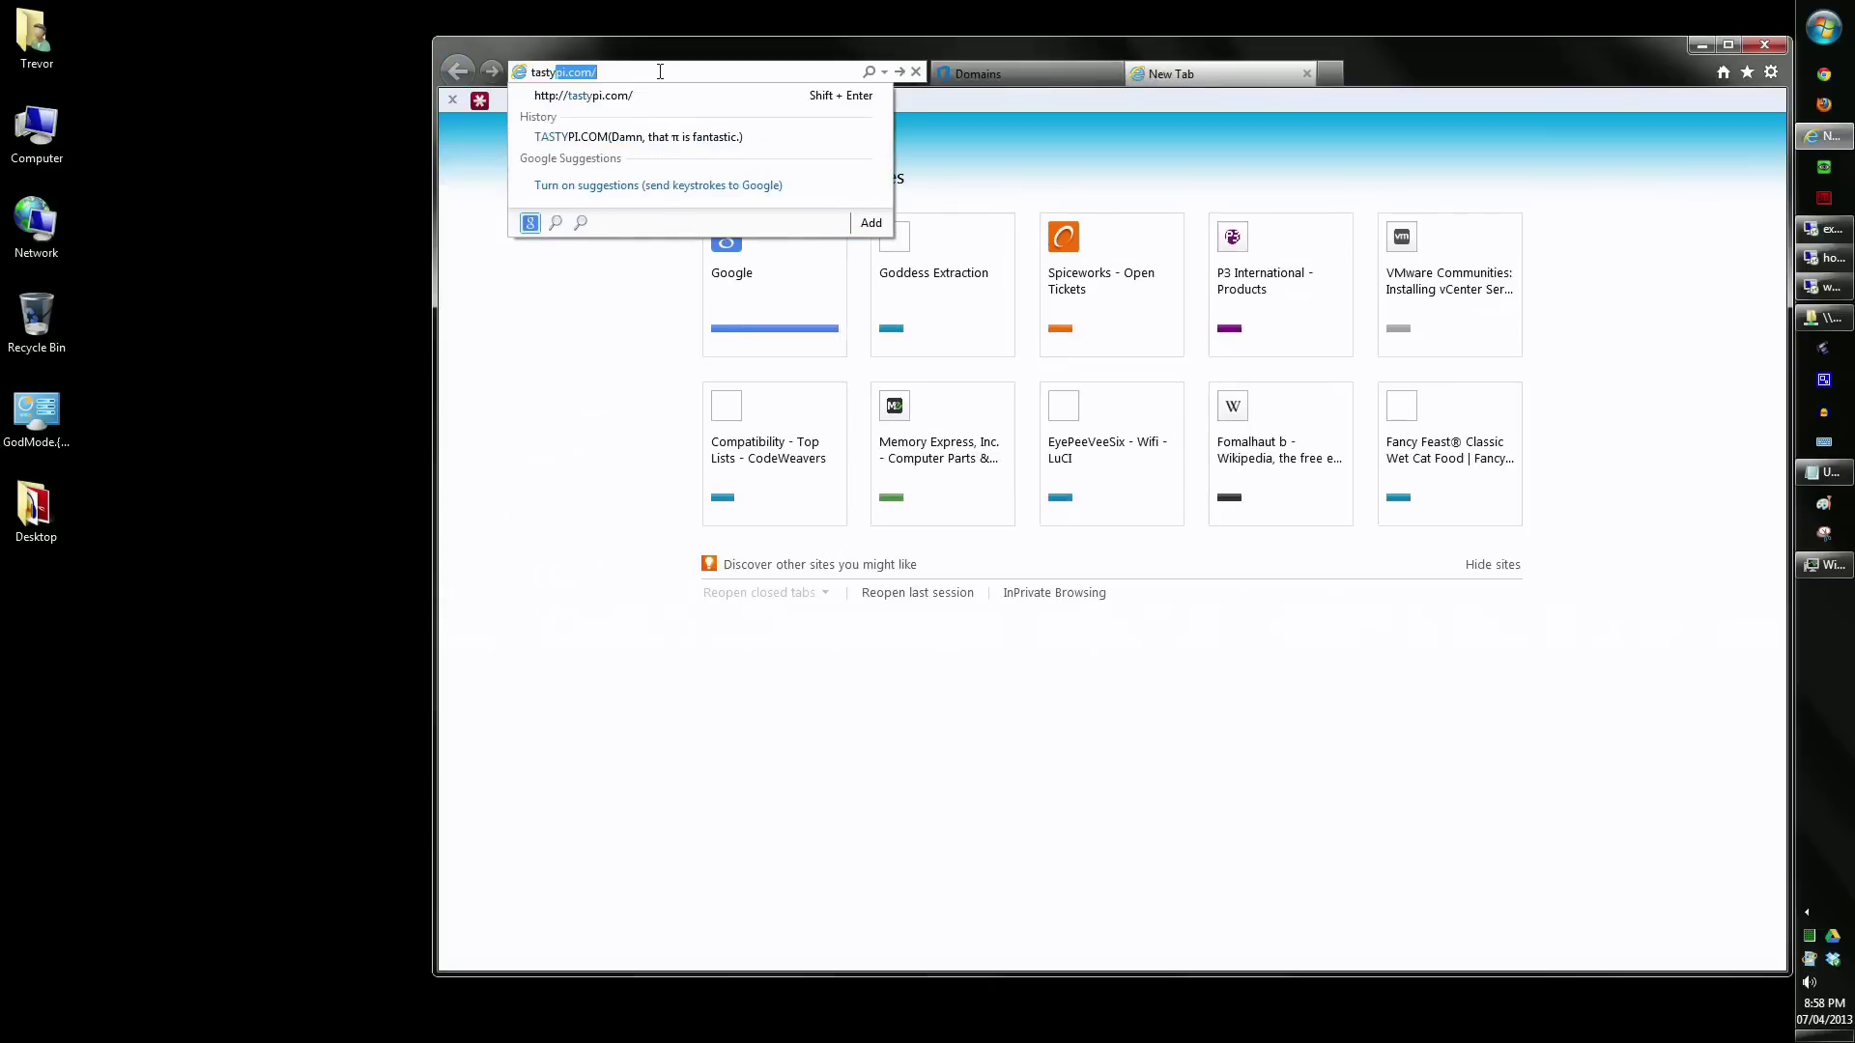
key("Return")
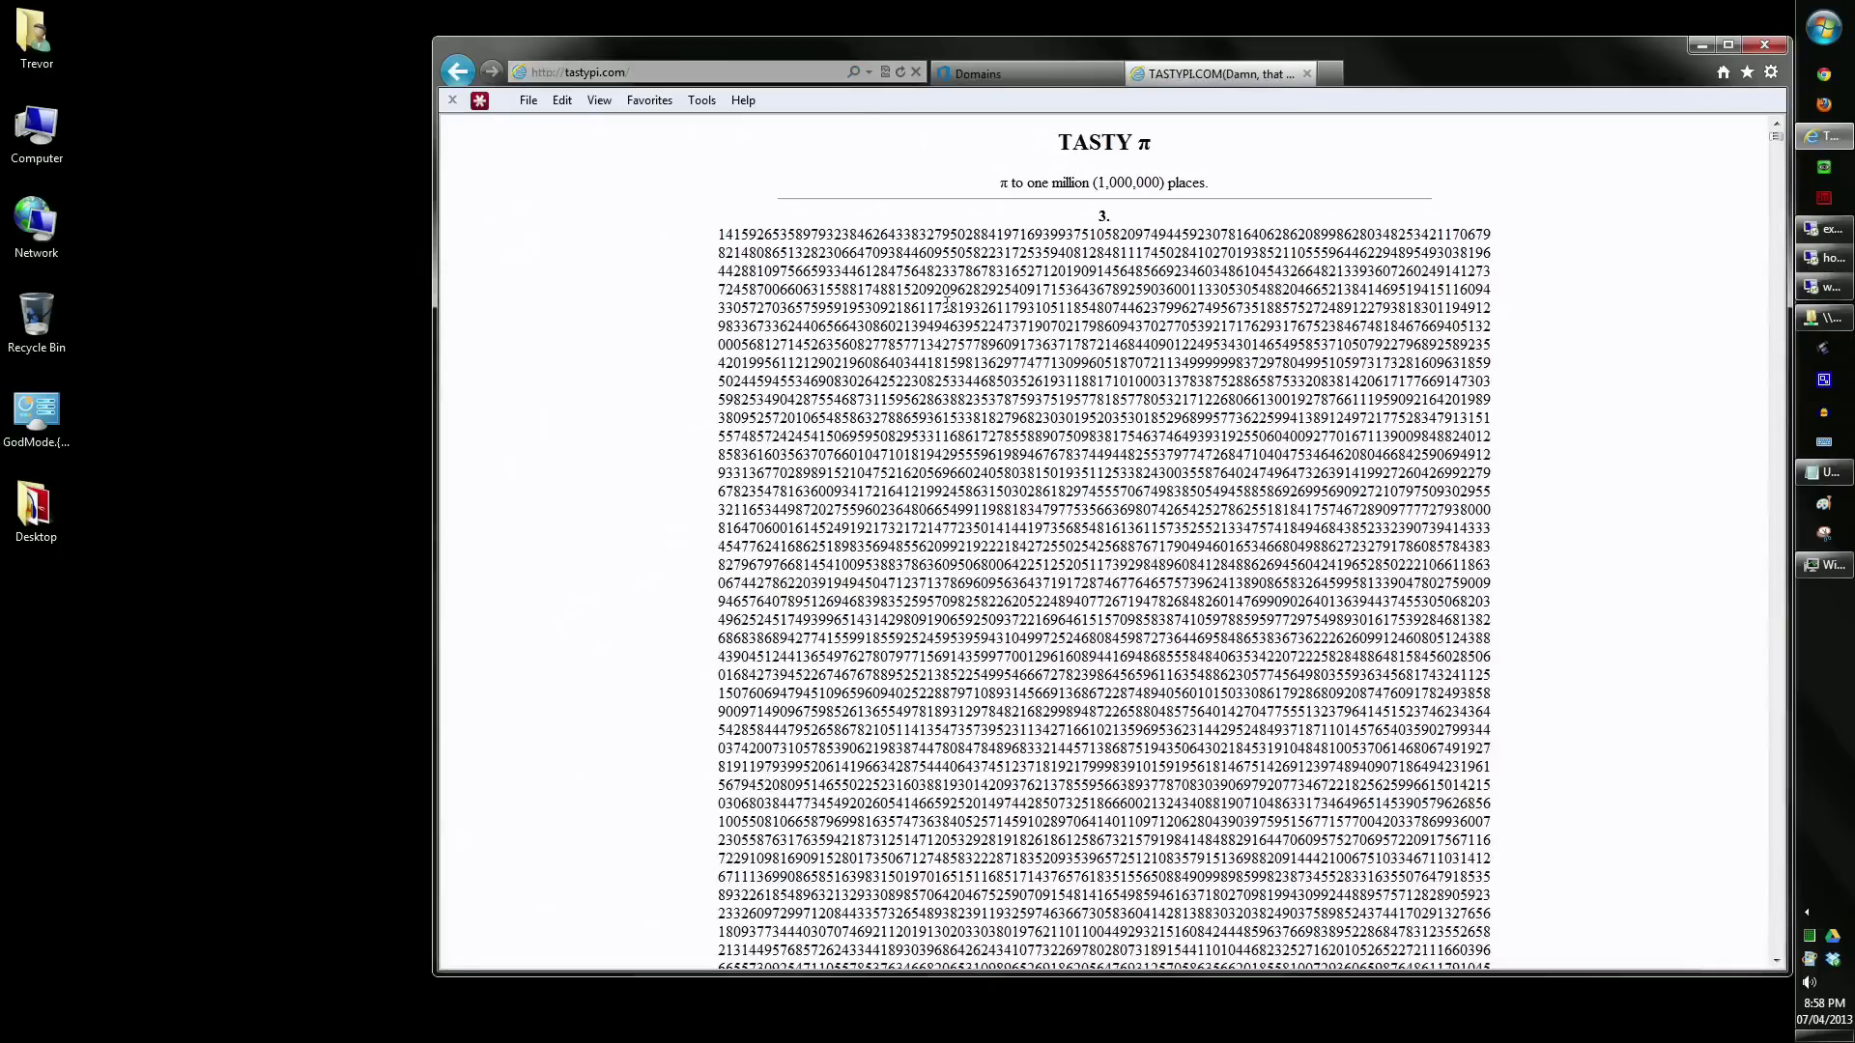
mouse_move(1776, 136)
left_mouse_down()
mouse_move(1775, 711)
mouse_move(1776, 137)
left_mouse_up()
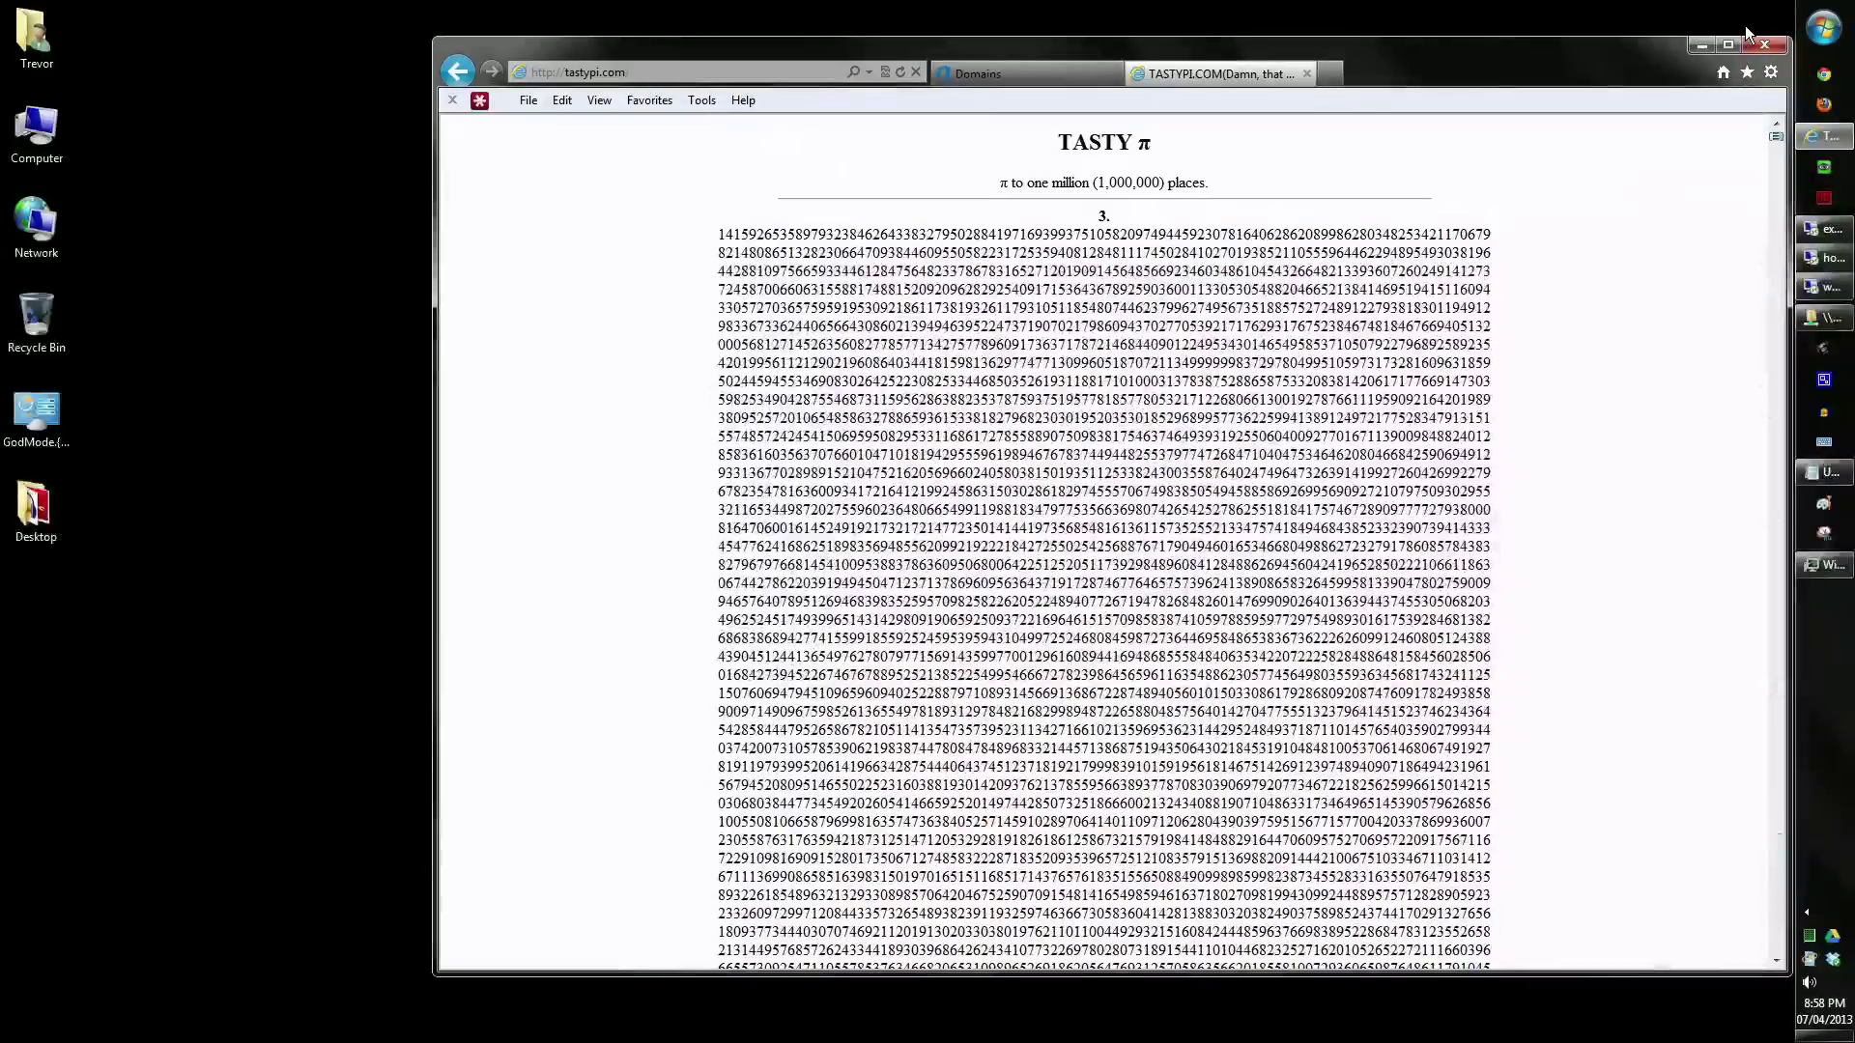
left_click(1023, 73)
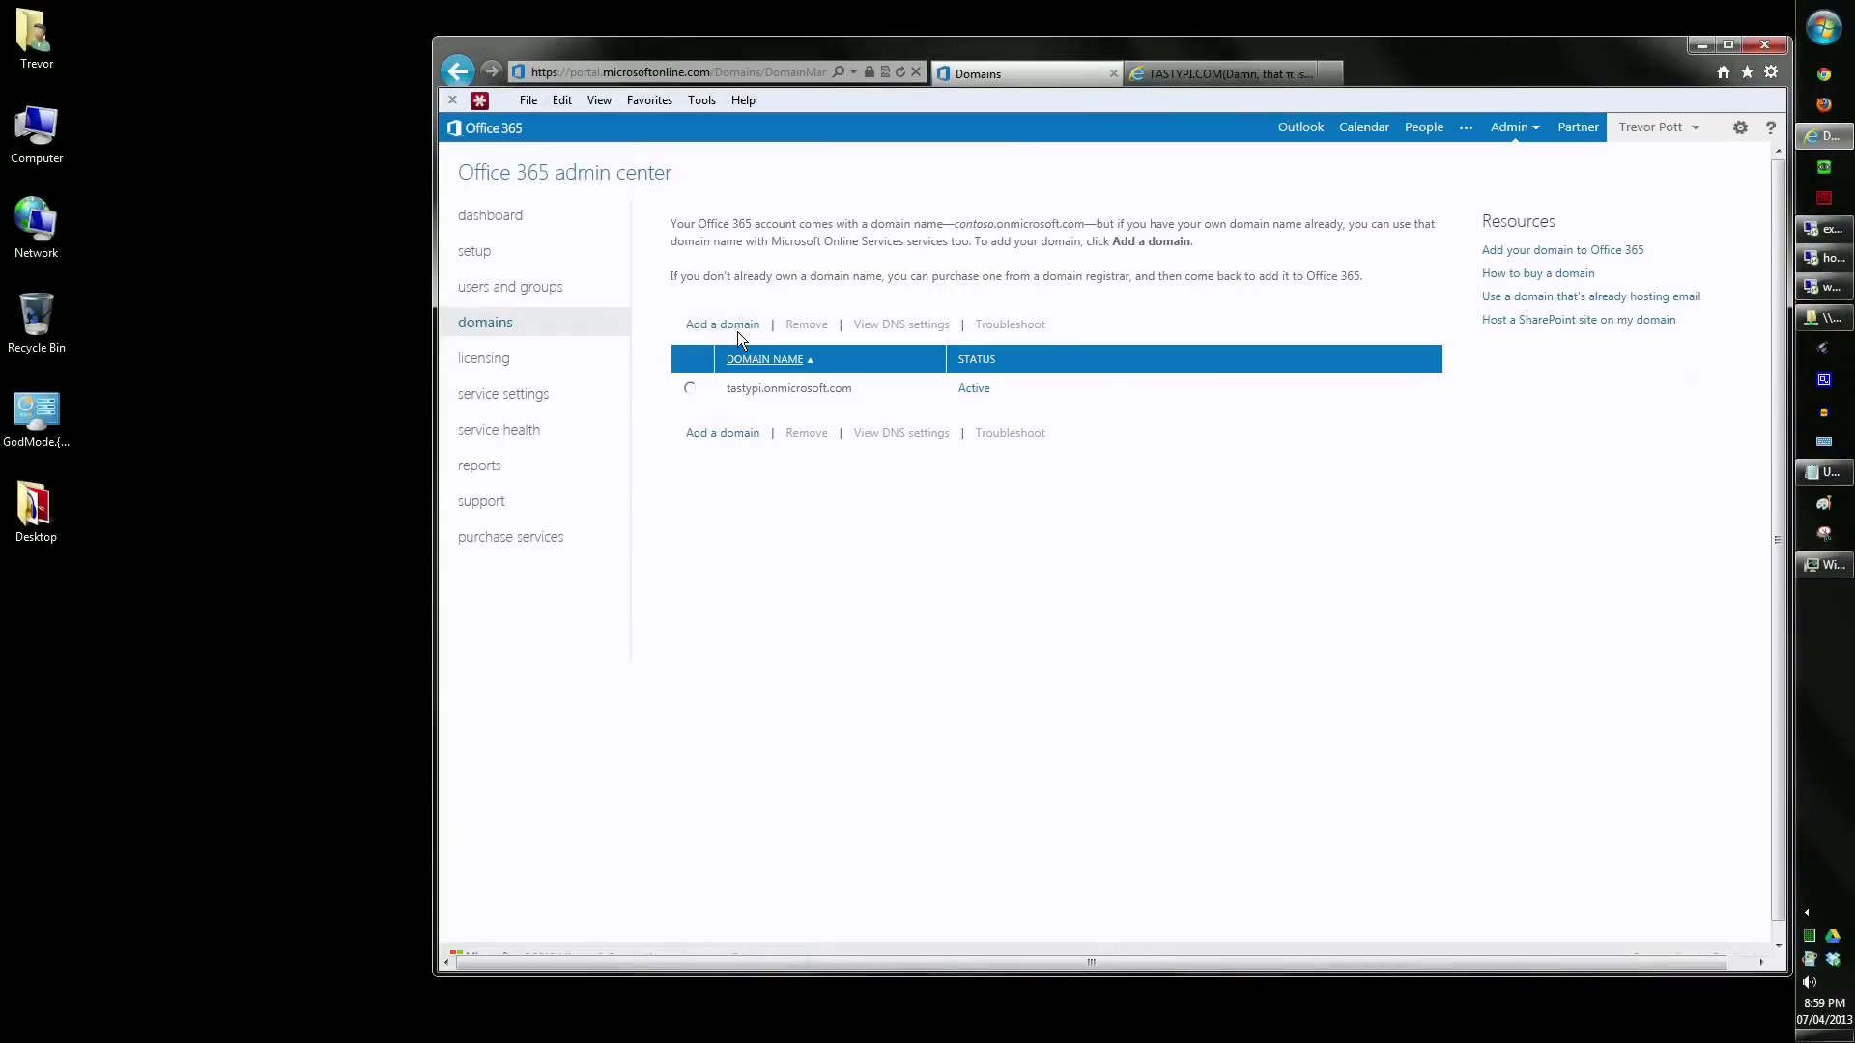
- Start the Add a domain wizard for tastypi.com and bring up the DNS hosting provider list
left_click(732, 328)
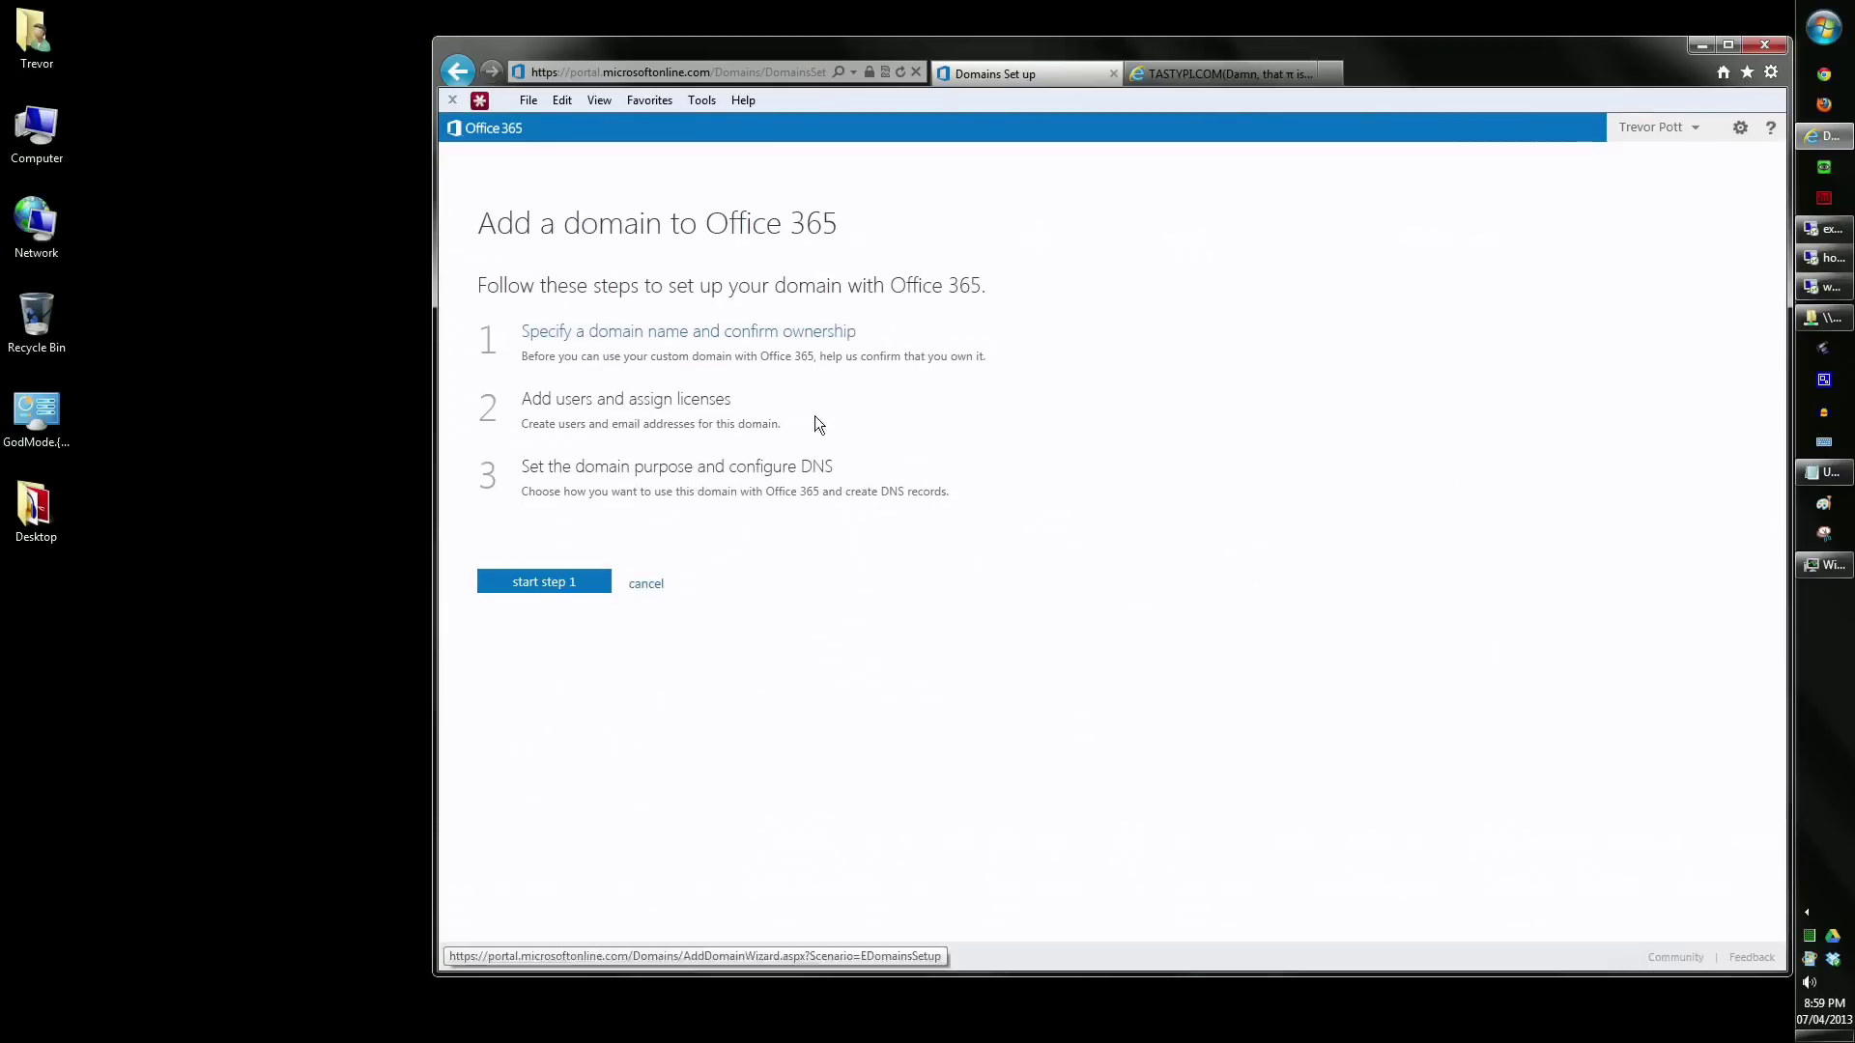
left_click(568, 580)
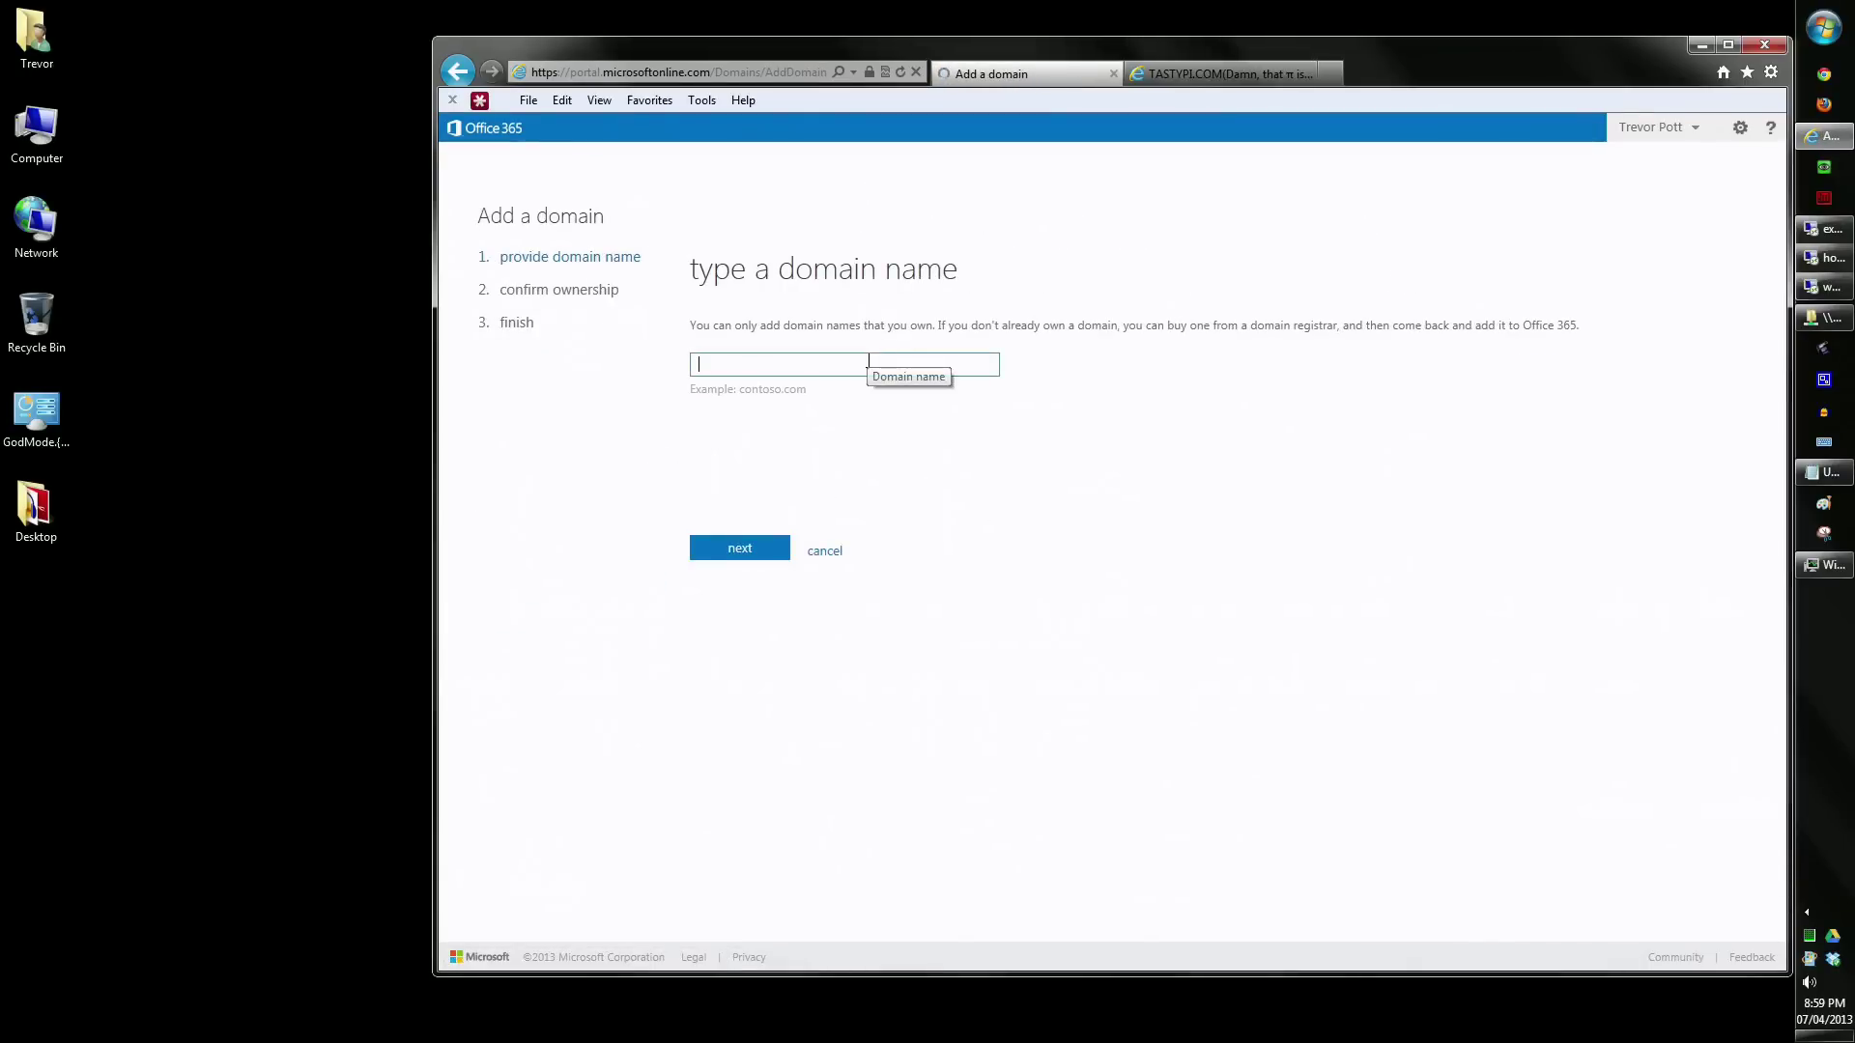
type("tastypi.com")
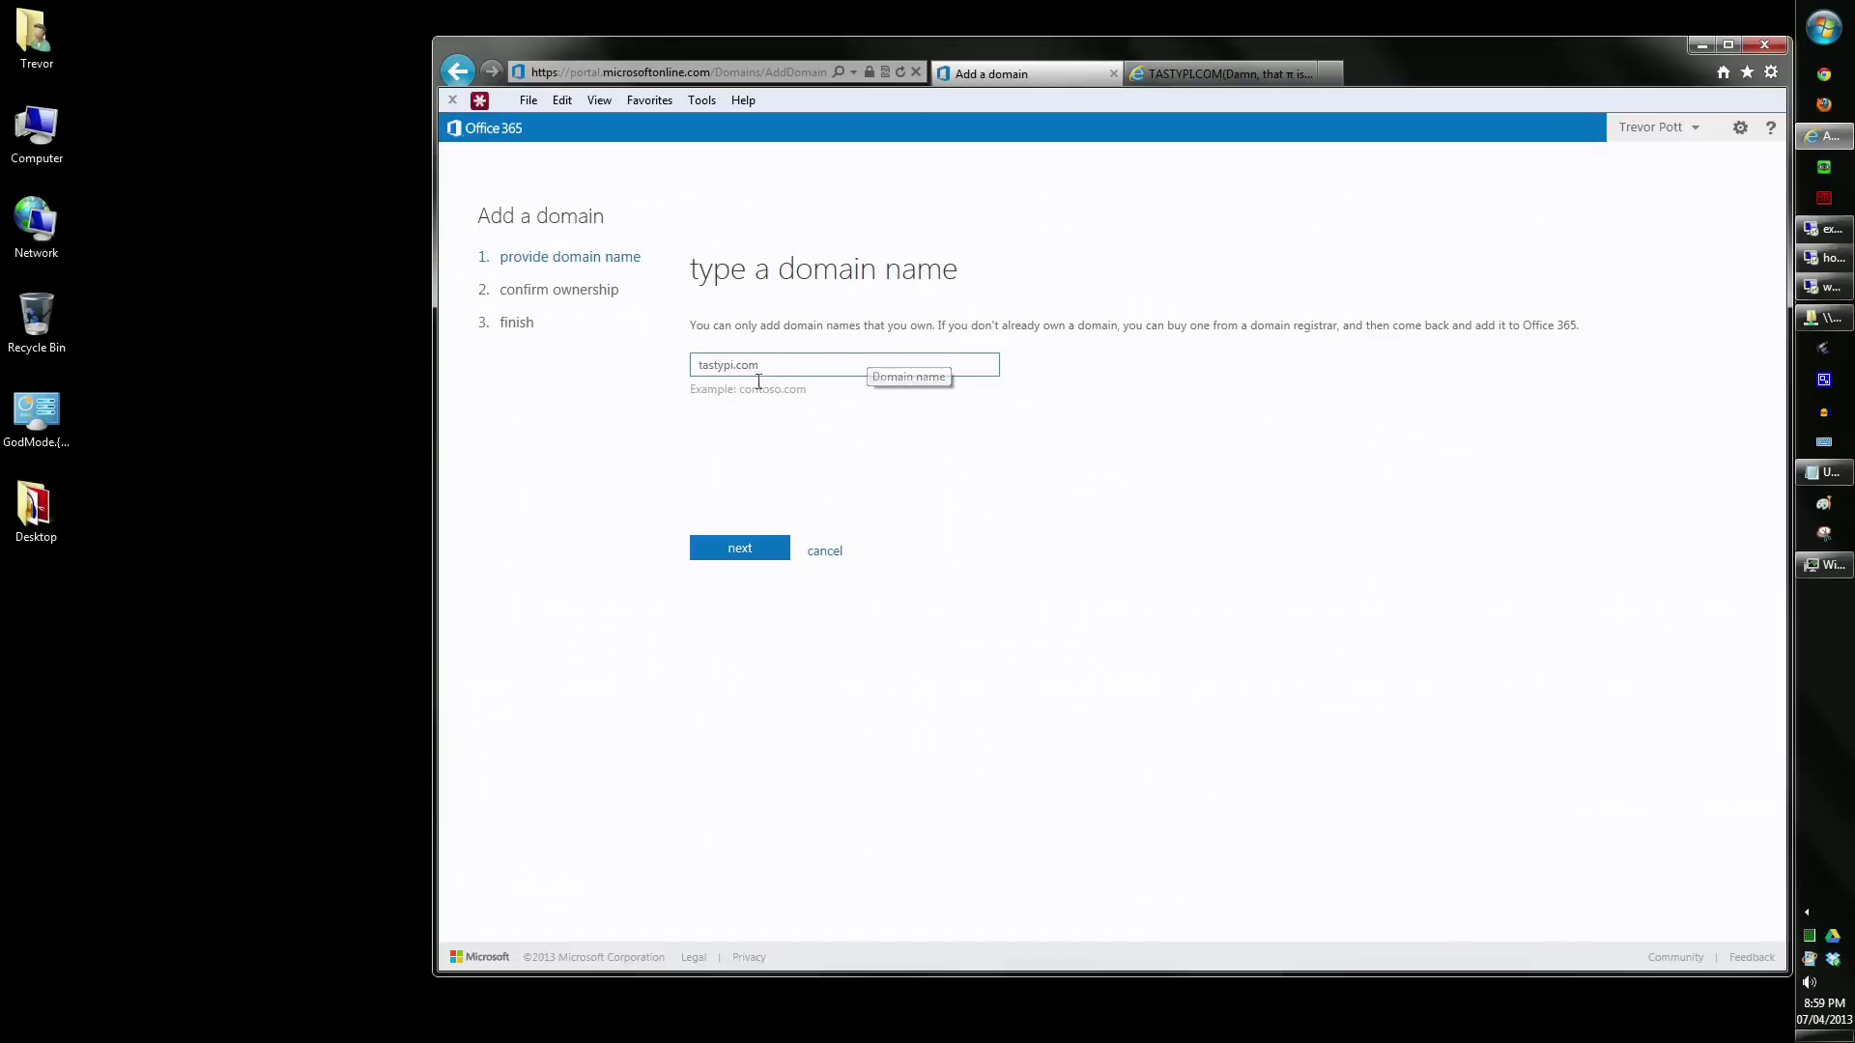
left_click(736, 550)
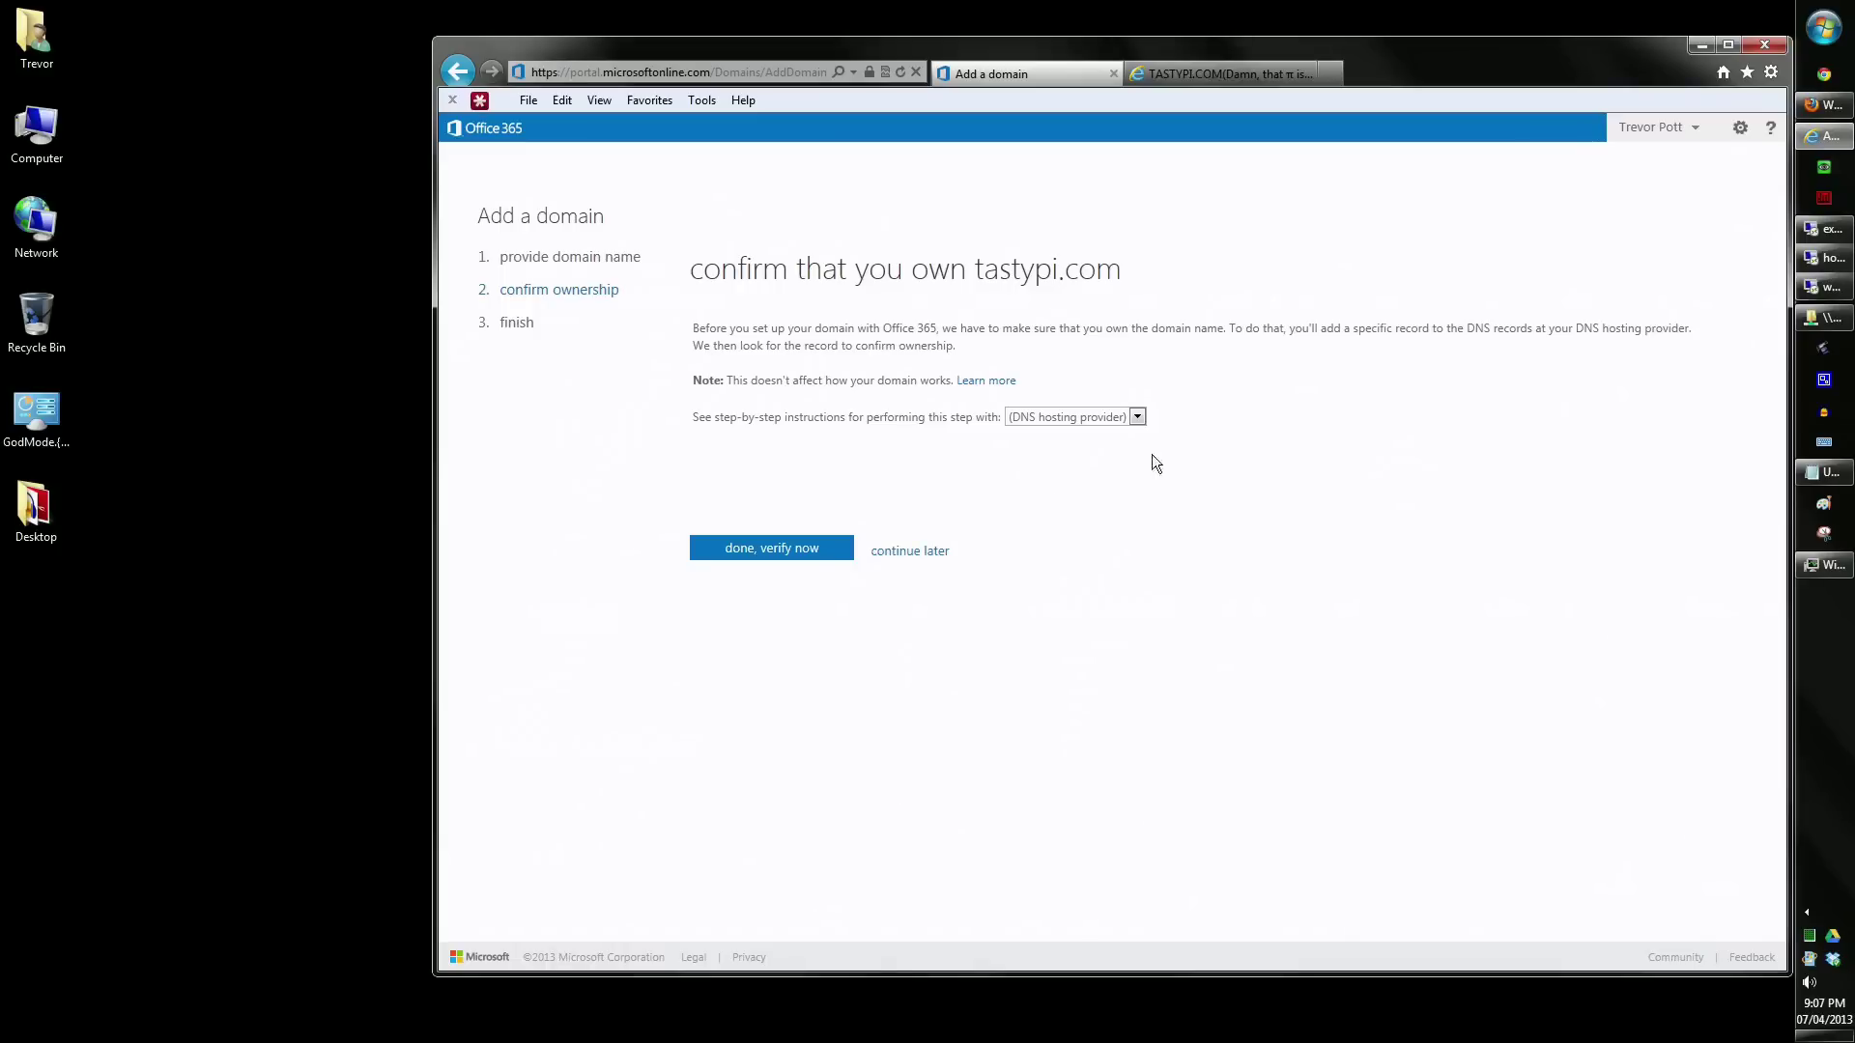
left_click(1138, 418)
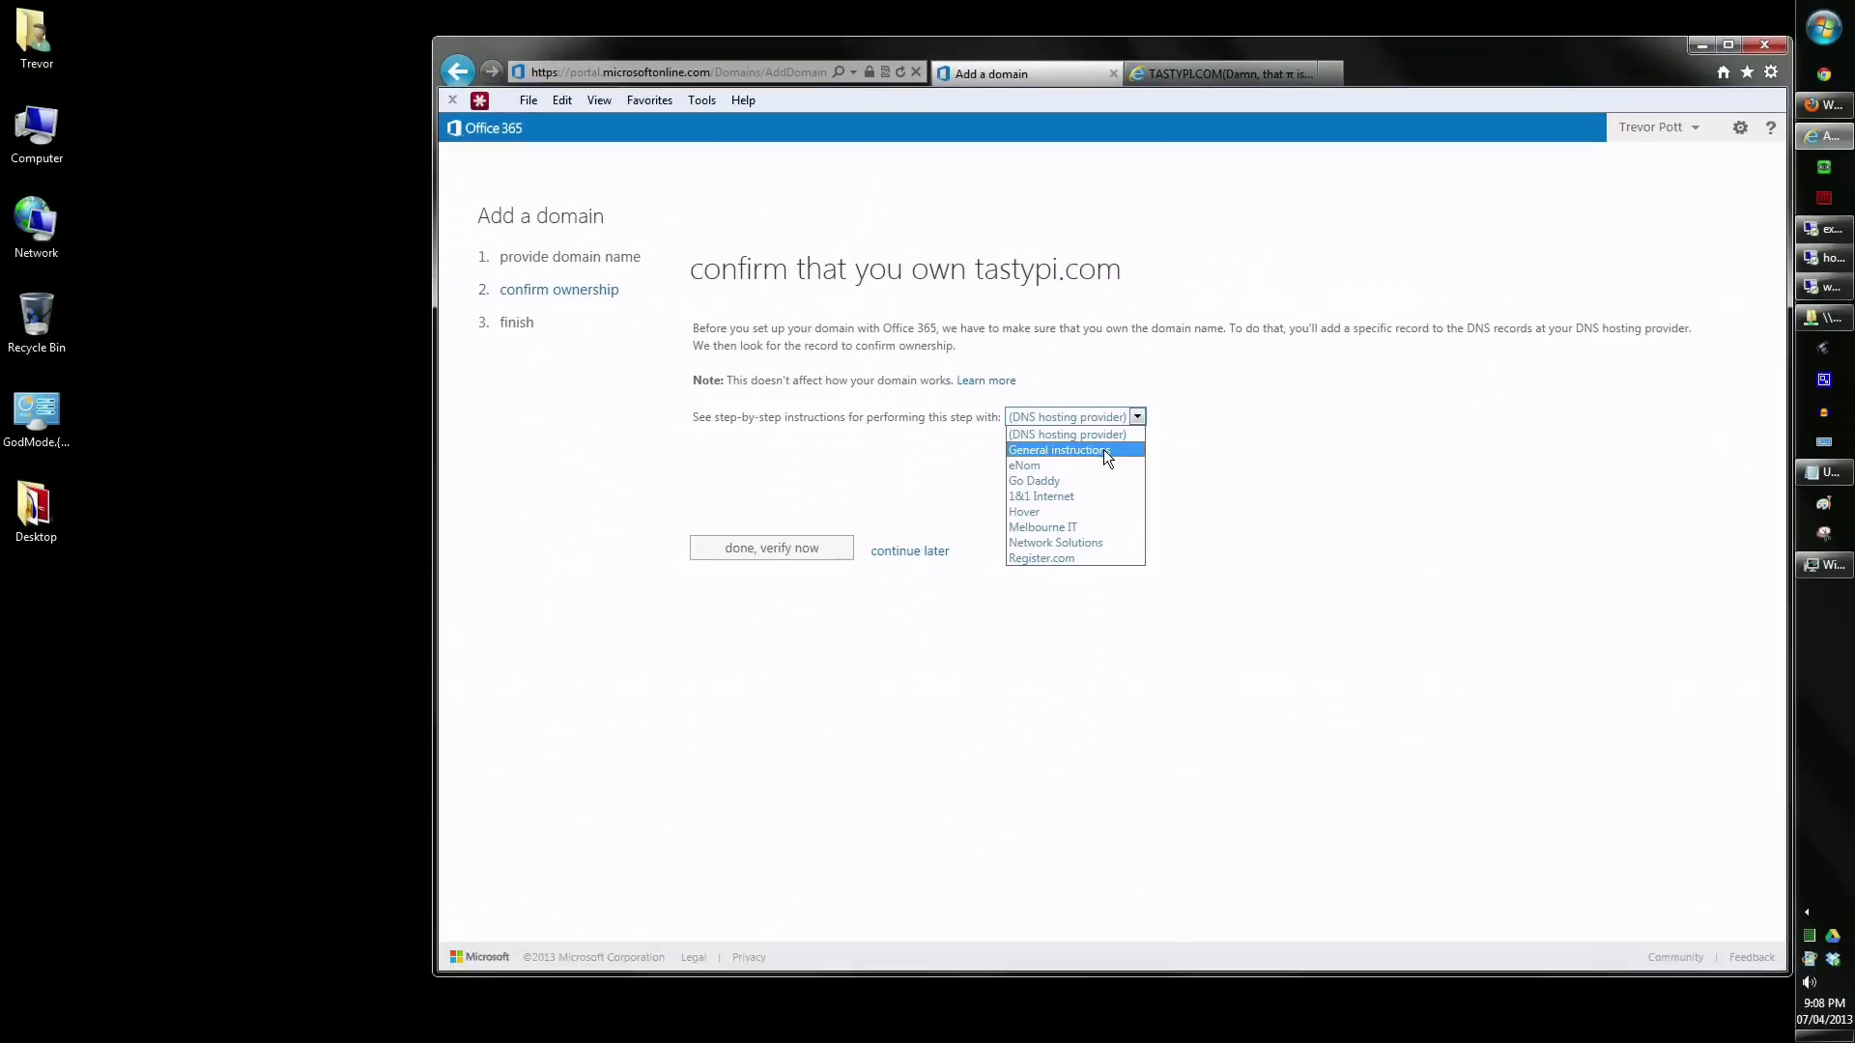
- Show the general DNS instructions and copy the TXT value MS=ms65237777
left_click(1101, 449)
scroll(806, 908, "down", 3)
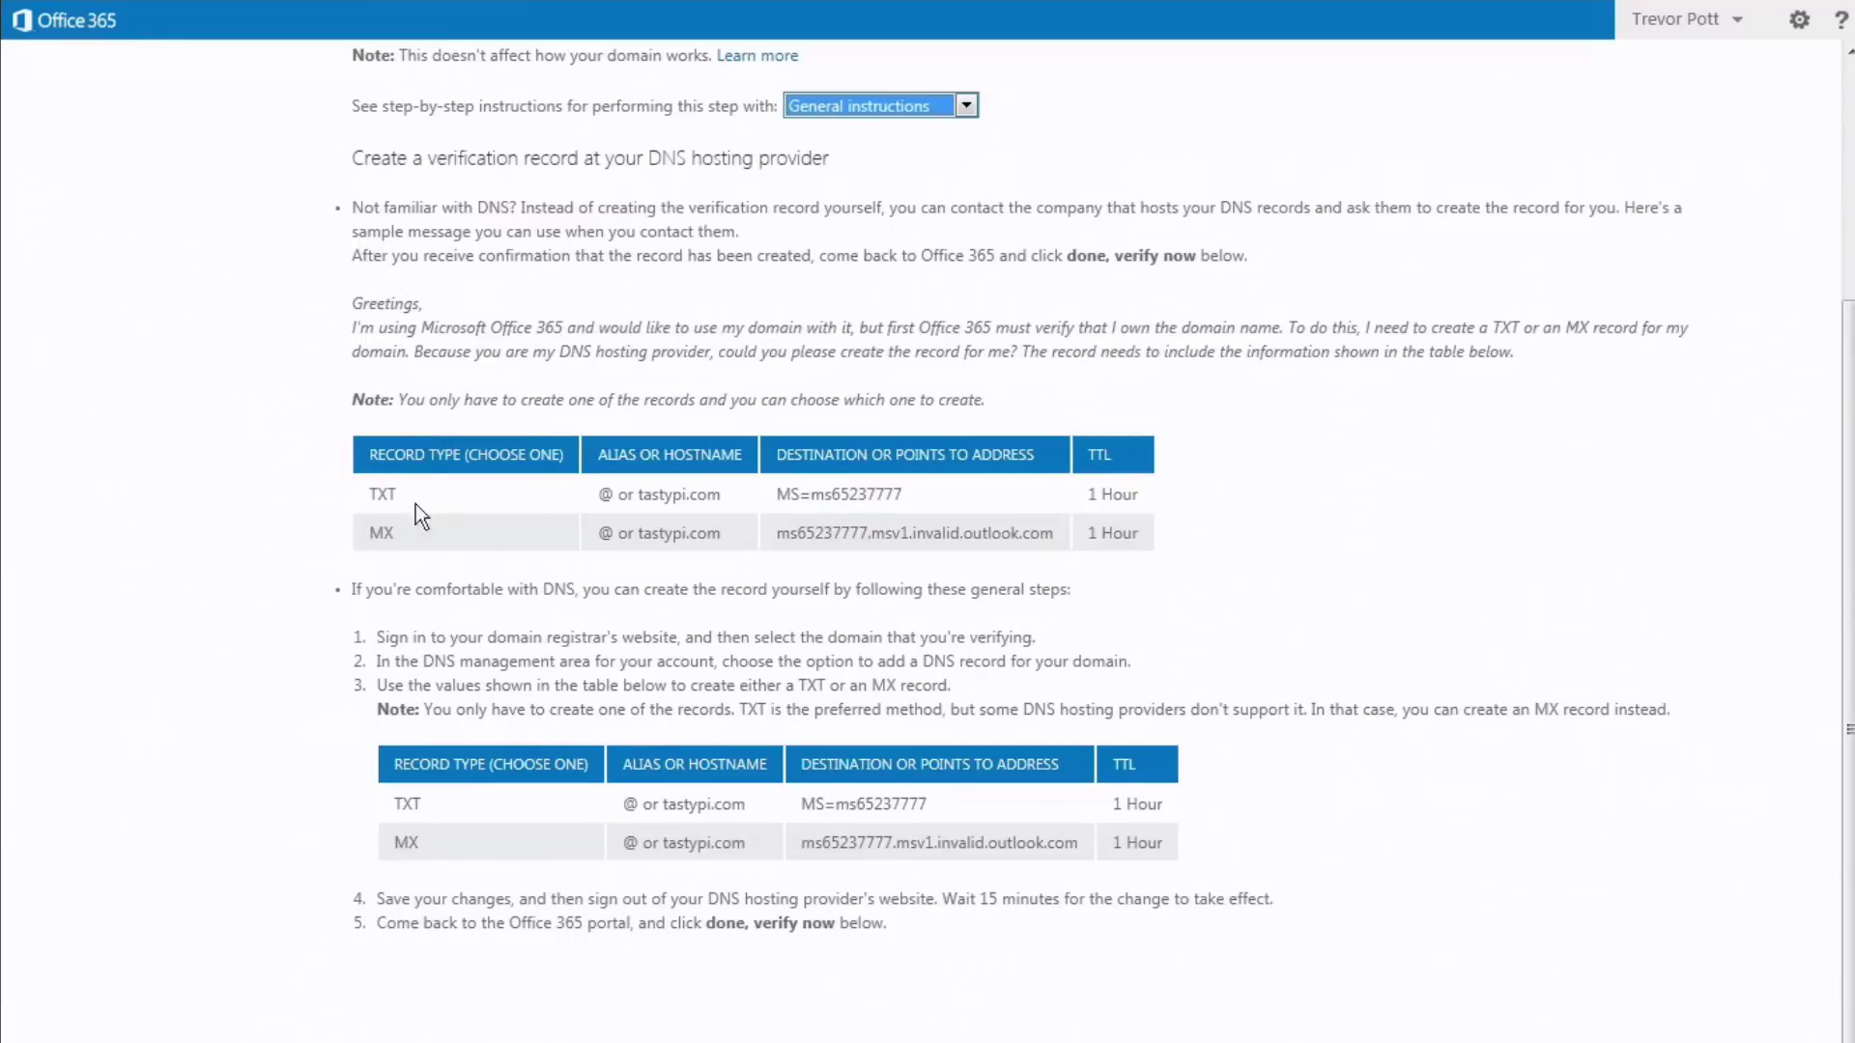
left_click(477, 532)
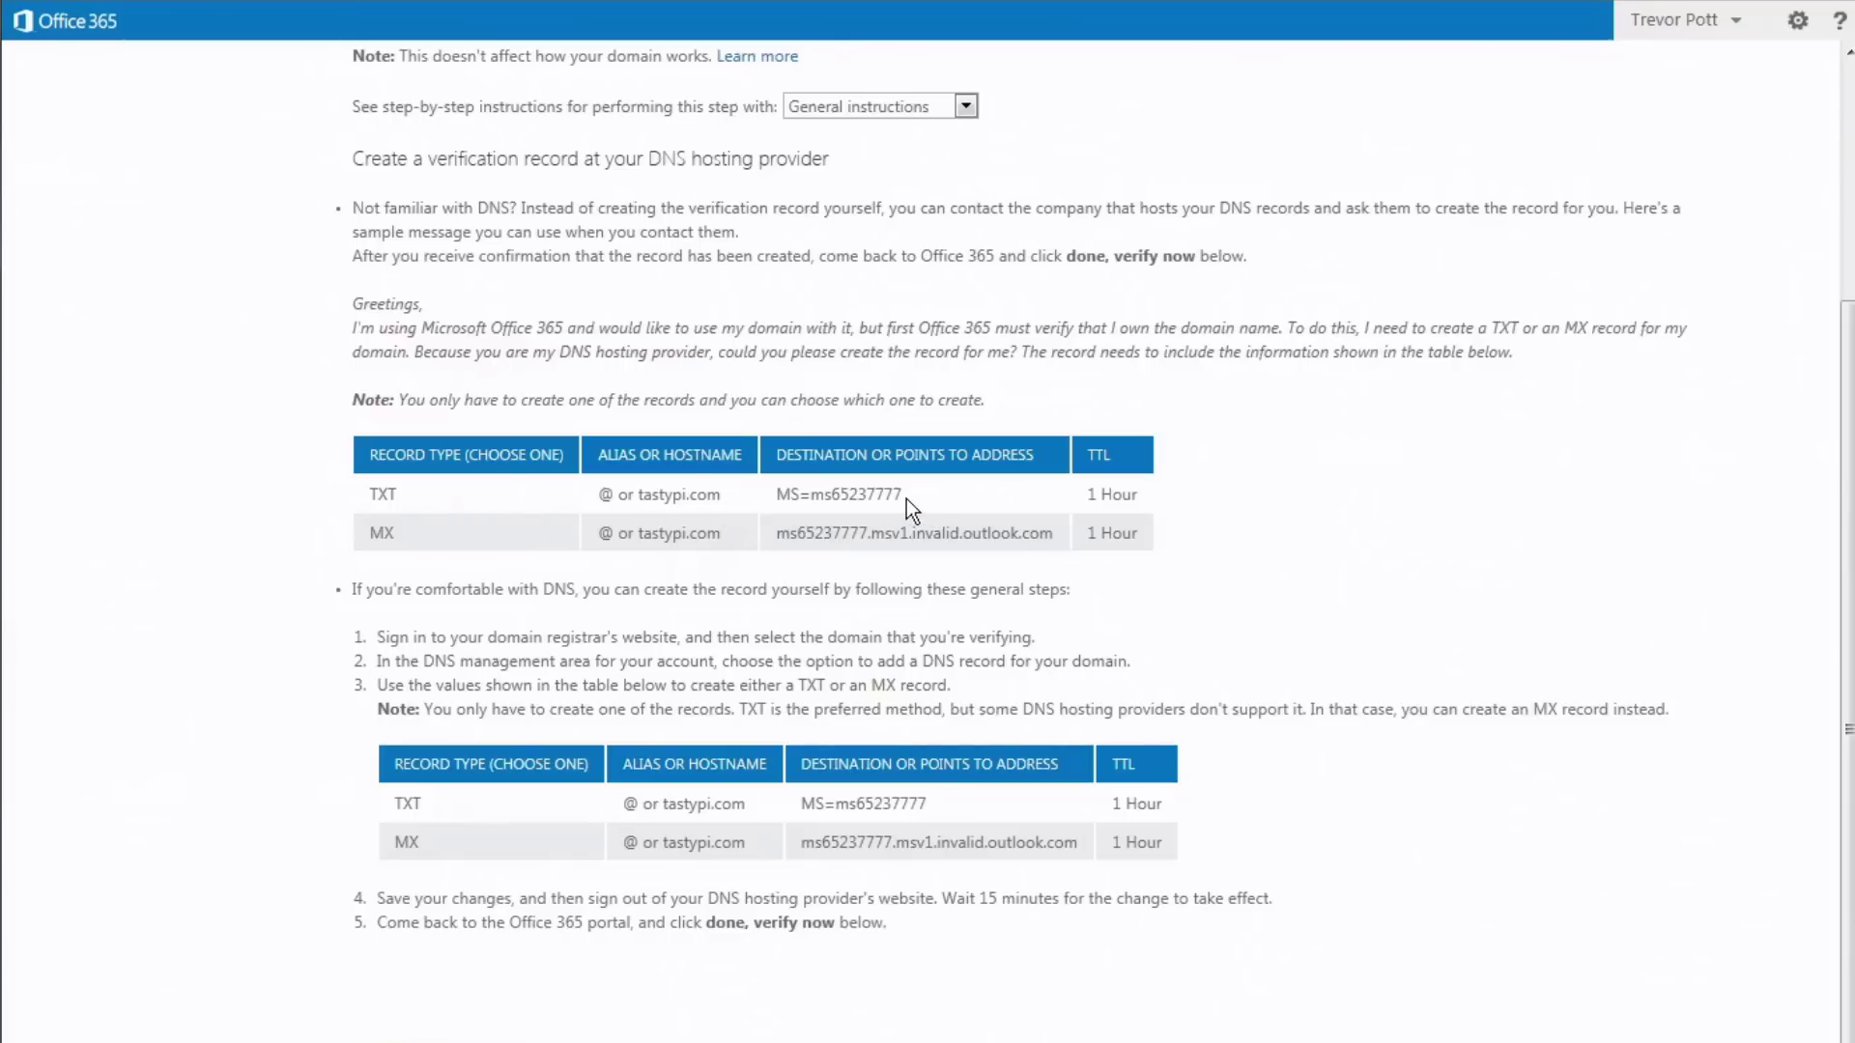
left_click_drag(823, 499, 786, 496)
right_click(812, 496)
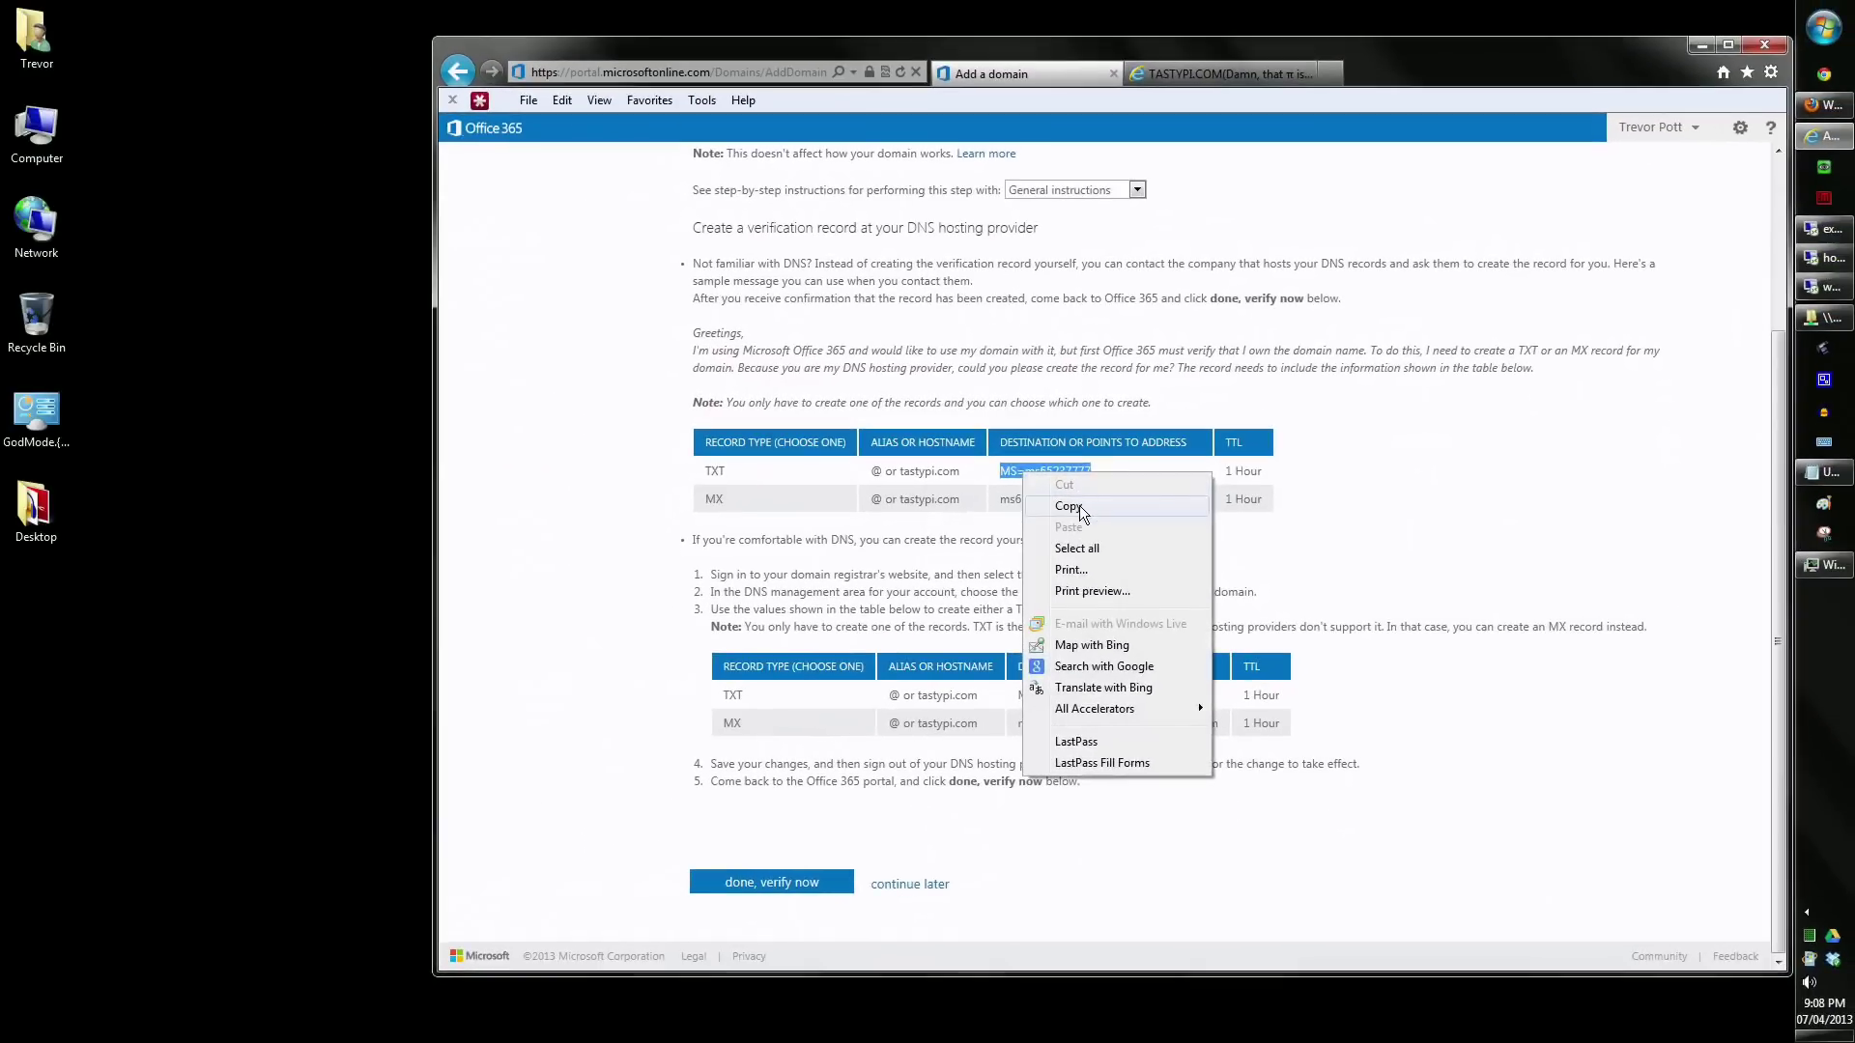
left_click(1079, 506)
left_click(1824, 105)
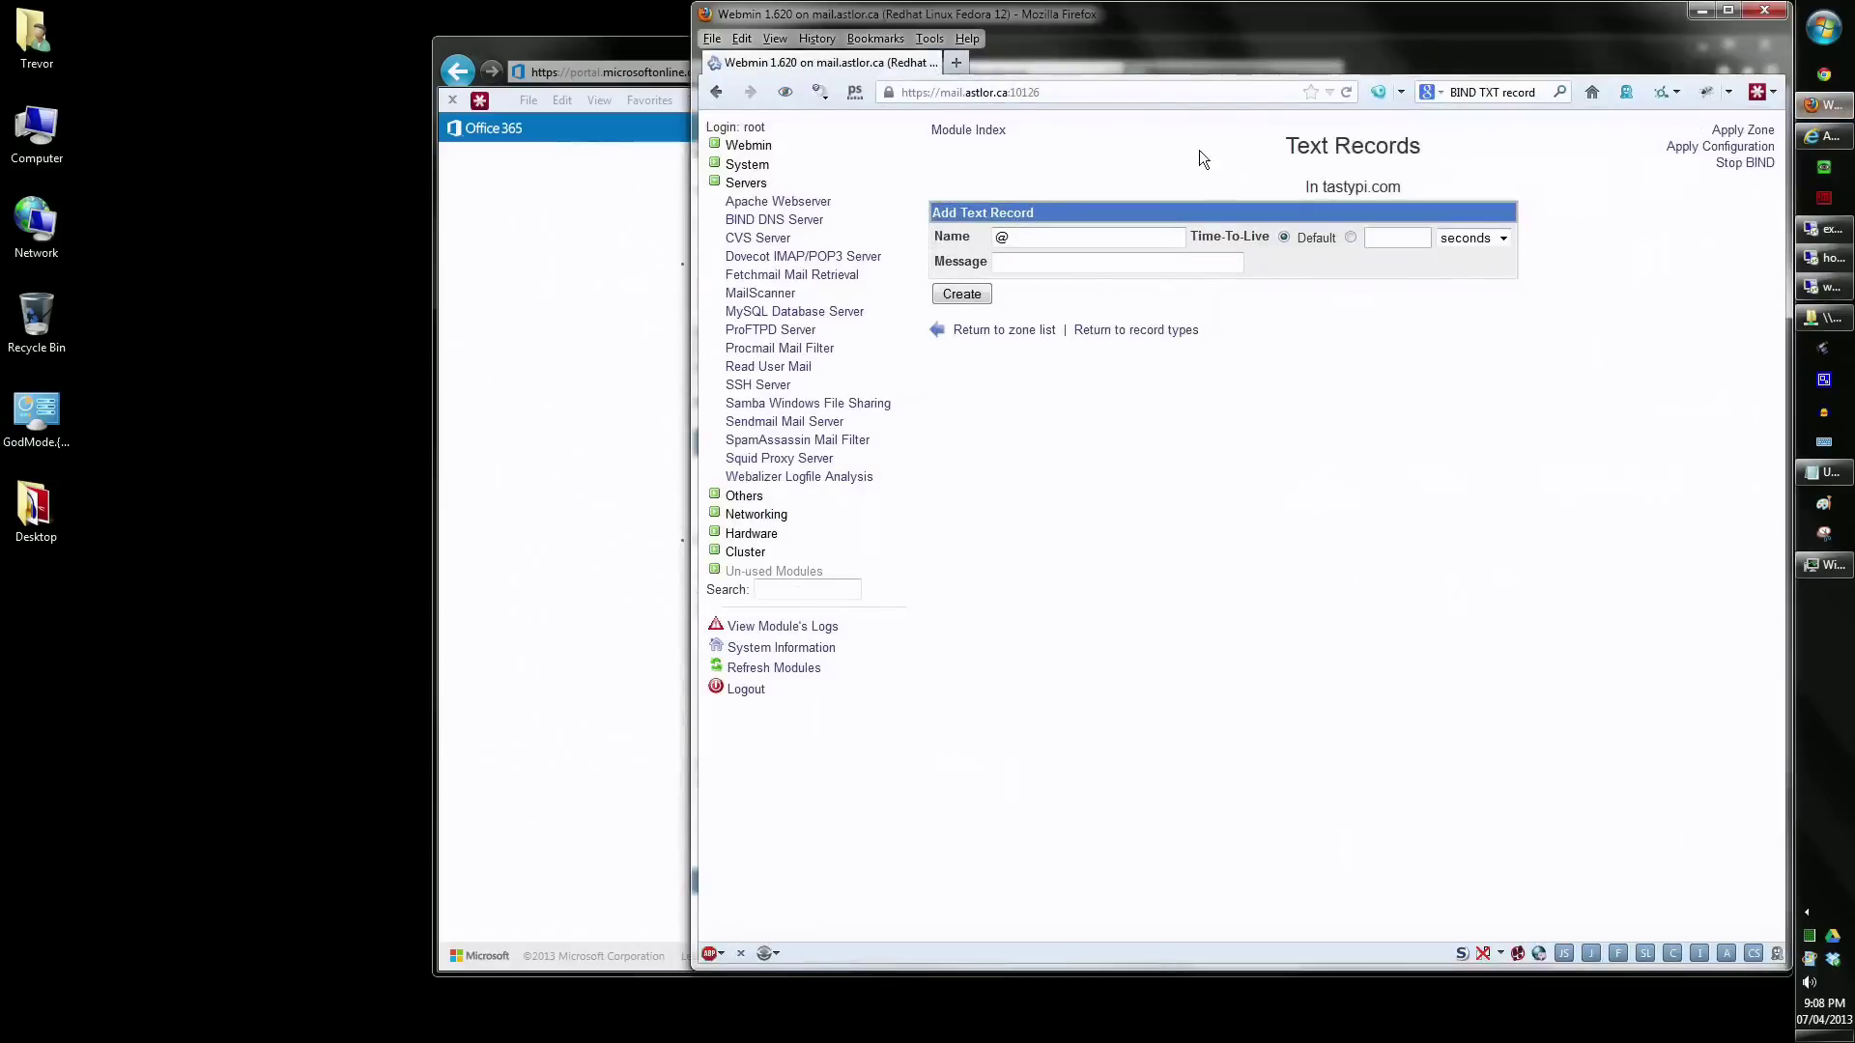
- Create a tastypi.com TXT record with message MS=ms65237777 and apply the DNS configuration
right_click(1084, 262)
left_click(1130, 348)
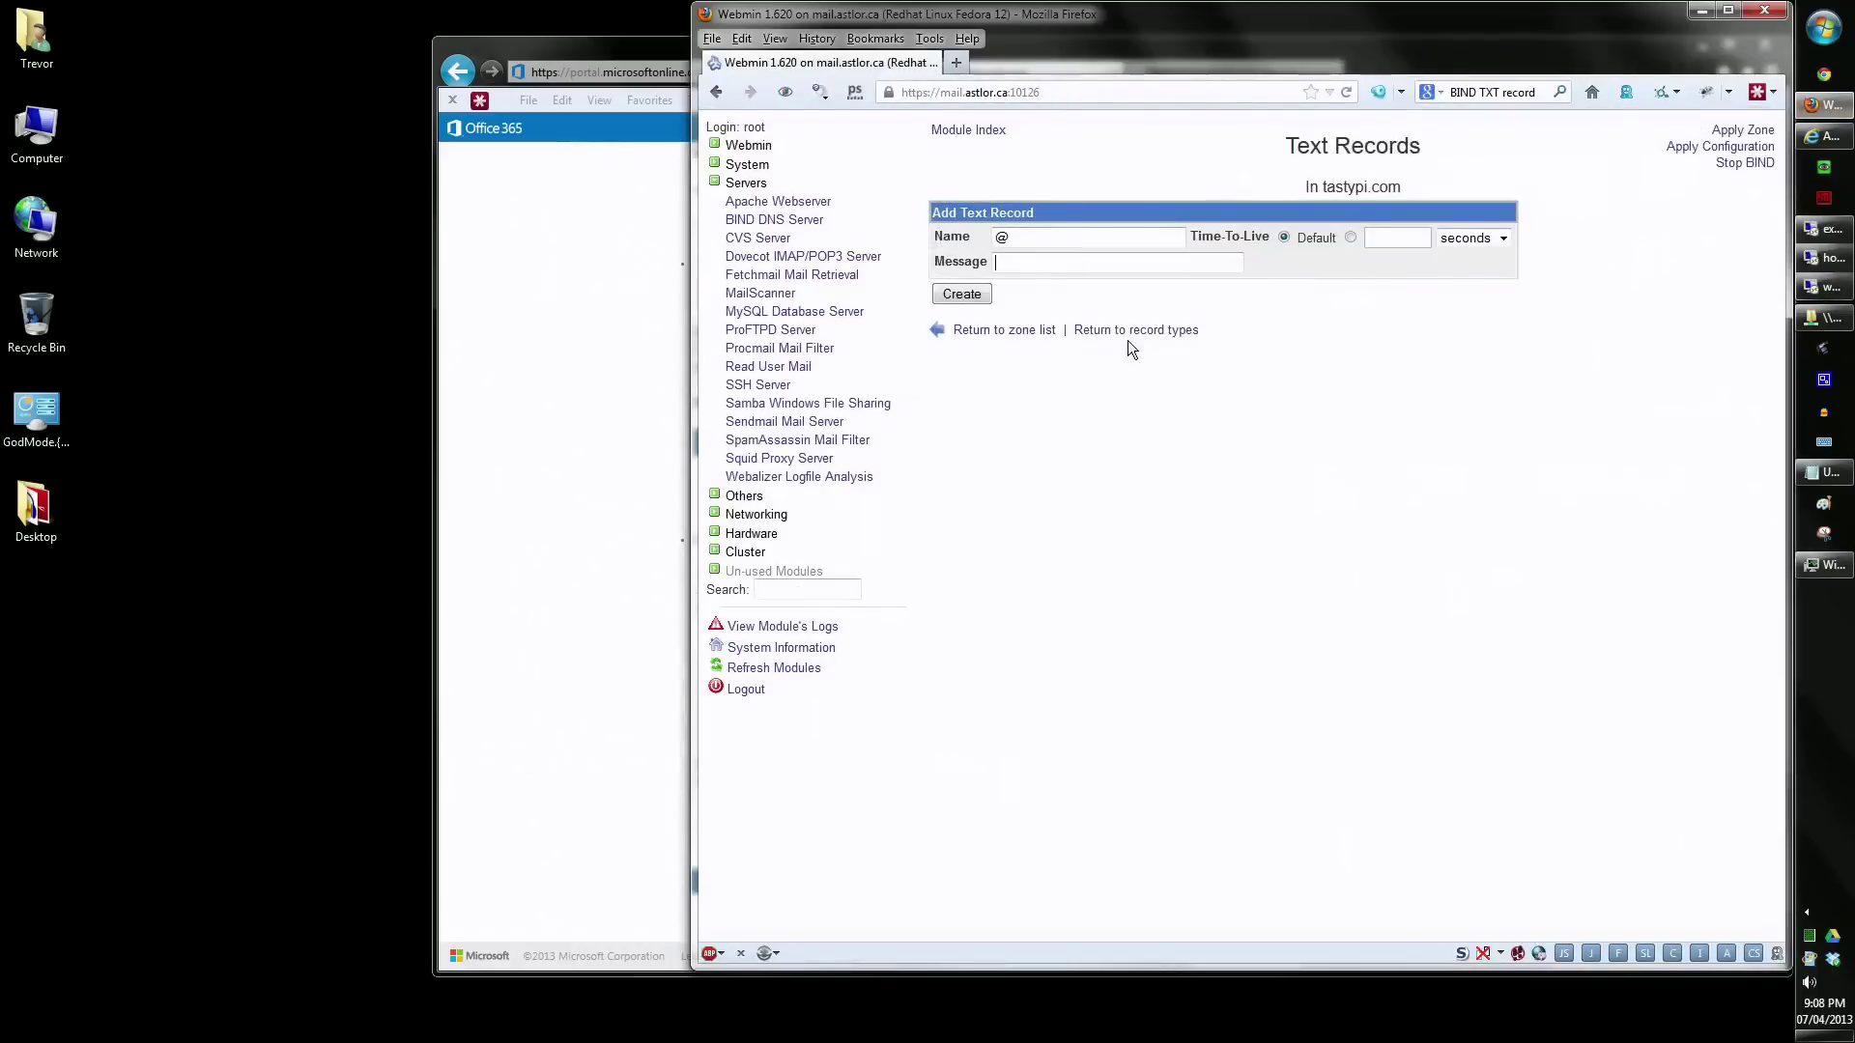
left_click(971, 294)
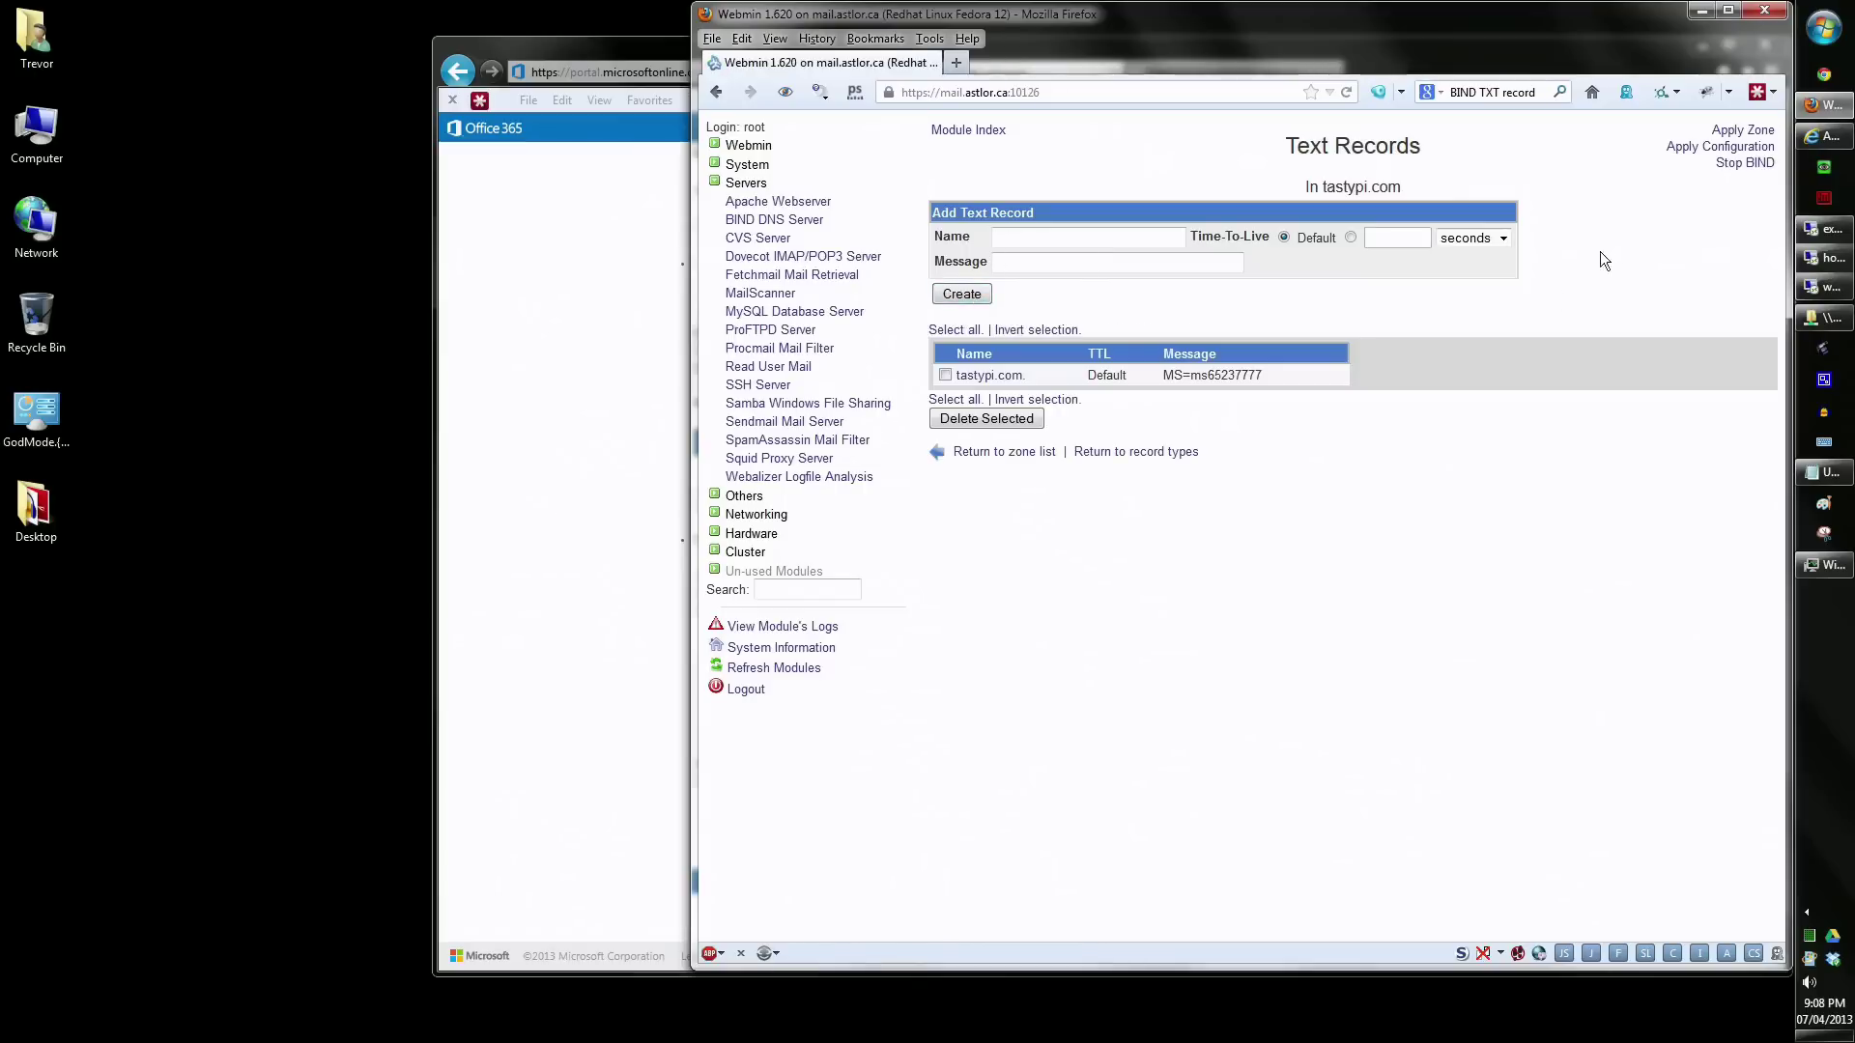
left_click(1701, 150)
left_click(1692, 147)
left_click(1701, 11)
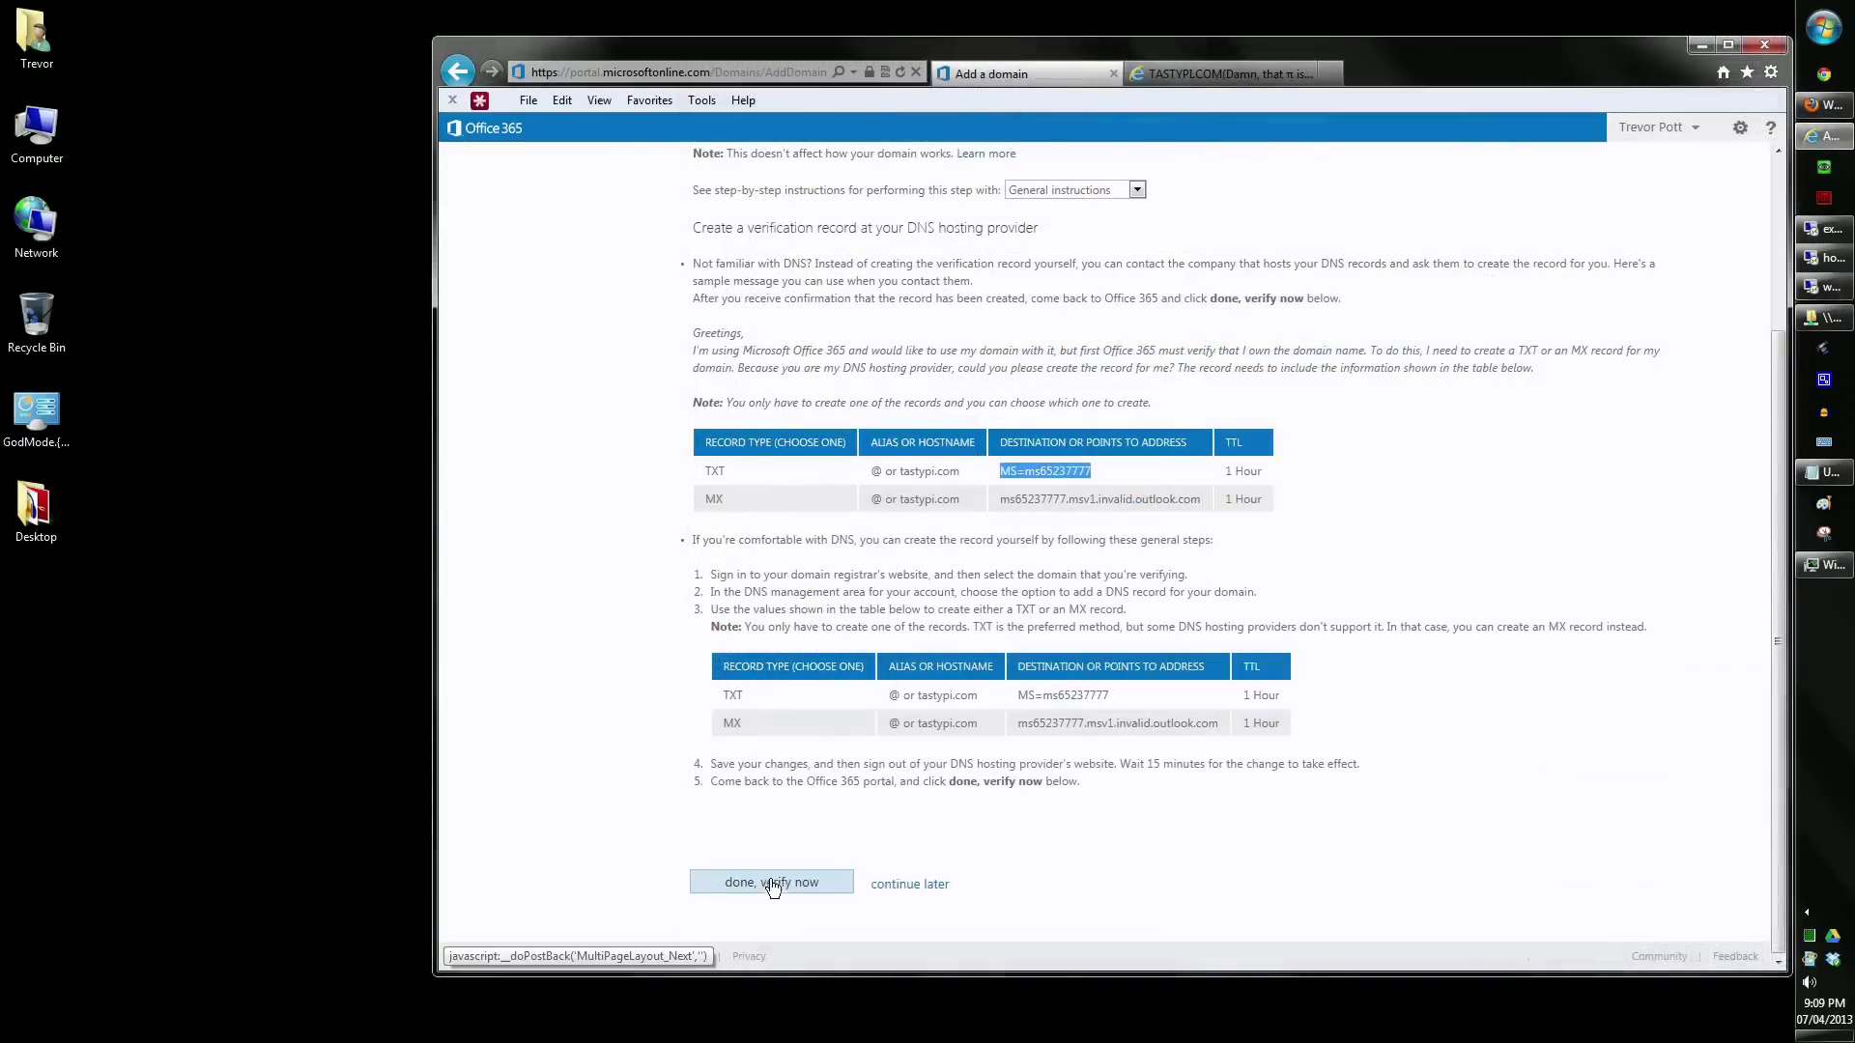
- Verify tastypi.com ownership and proceed to adding users one at a time
left_click(773, 881)
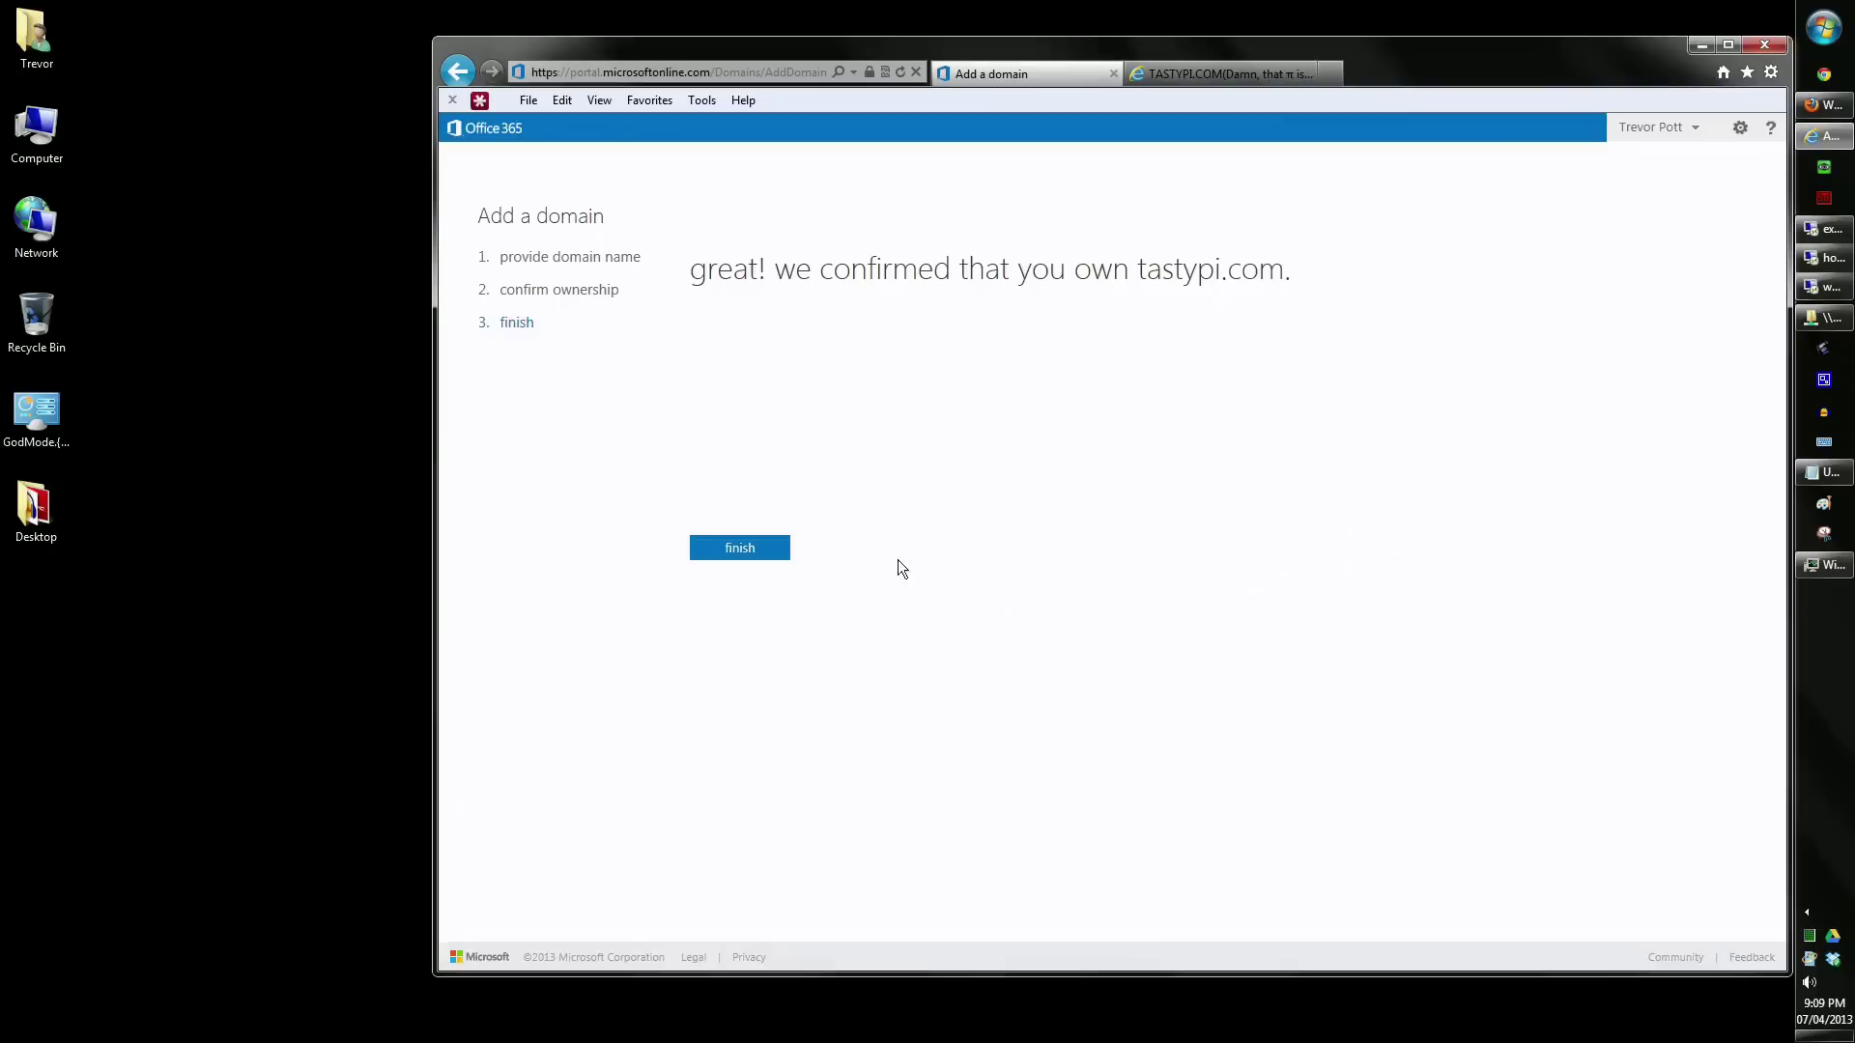
left_click(762, 557)
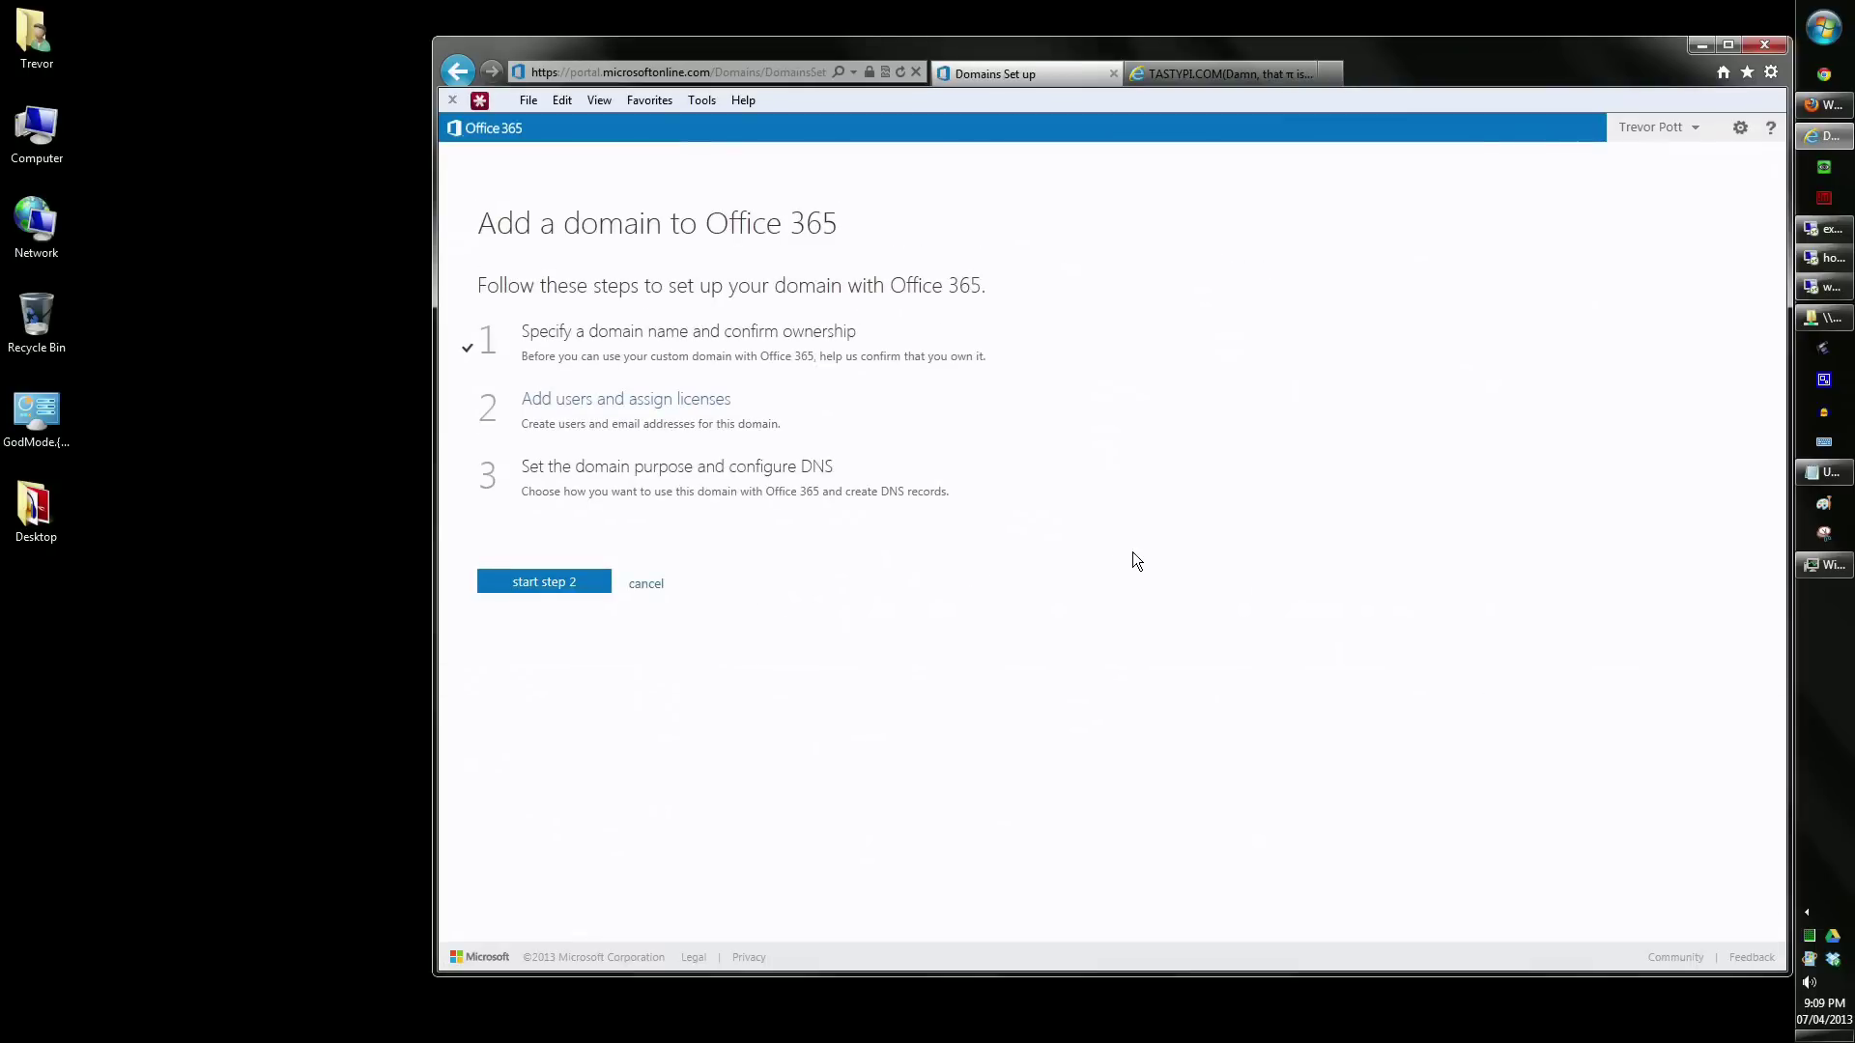
left_click(574, 584)
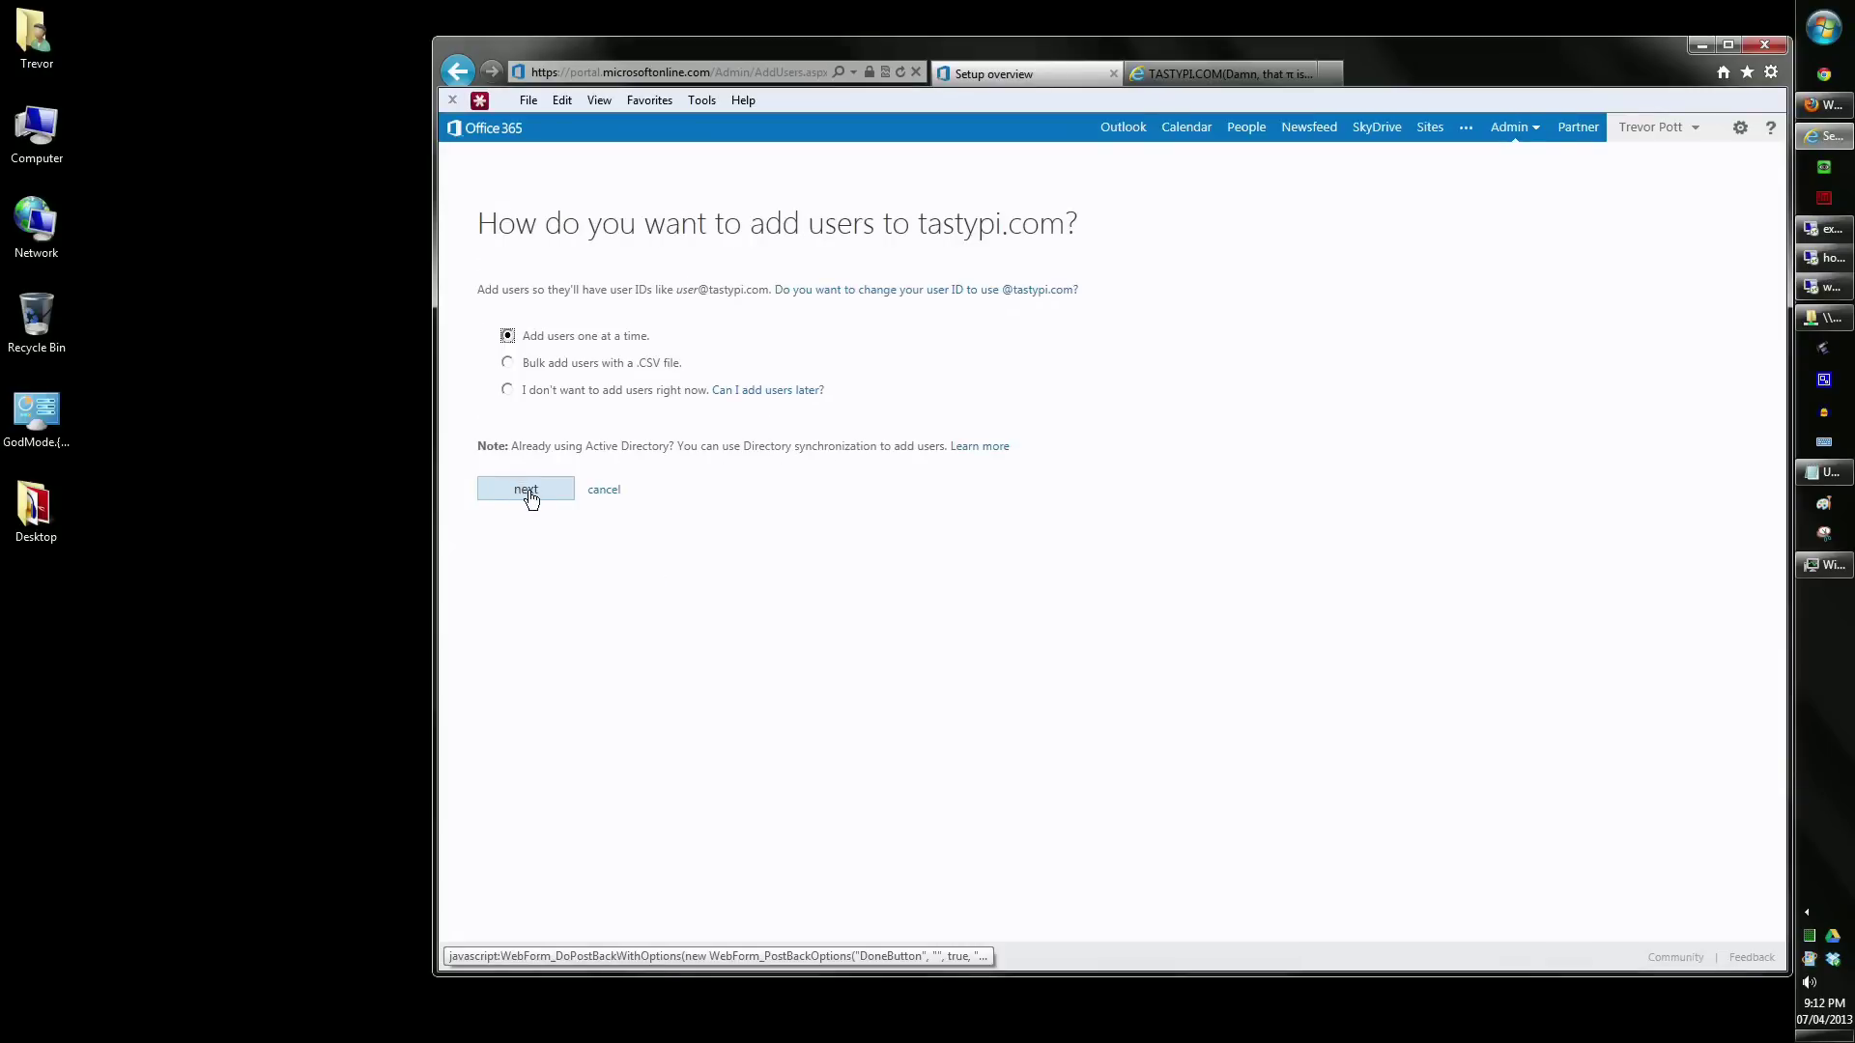
left_click(529, 497)
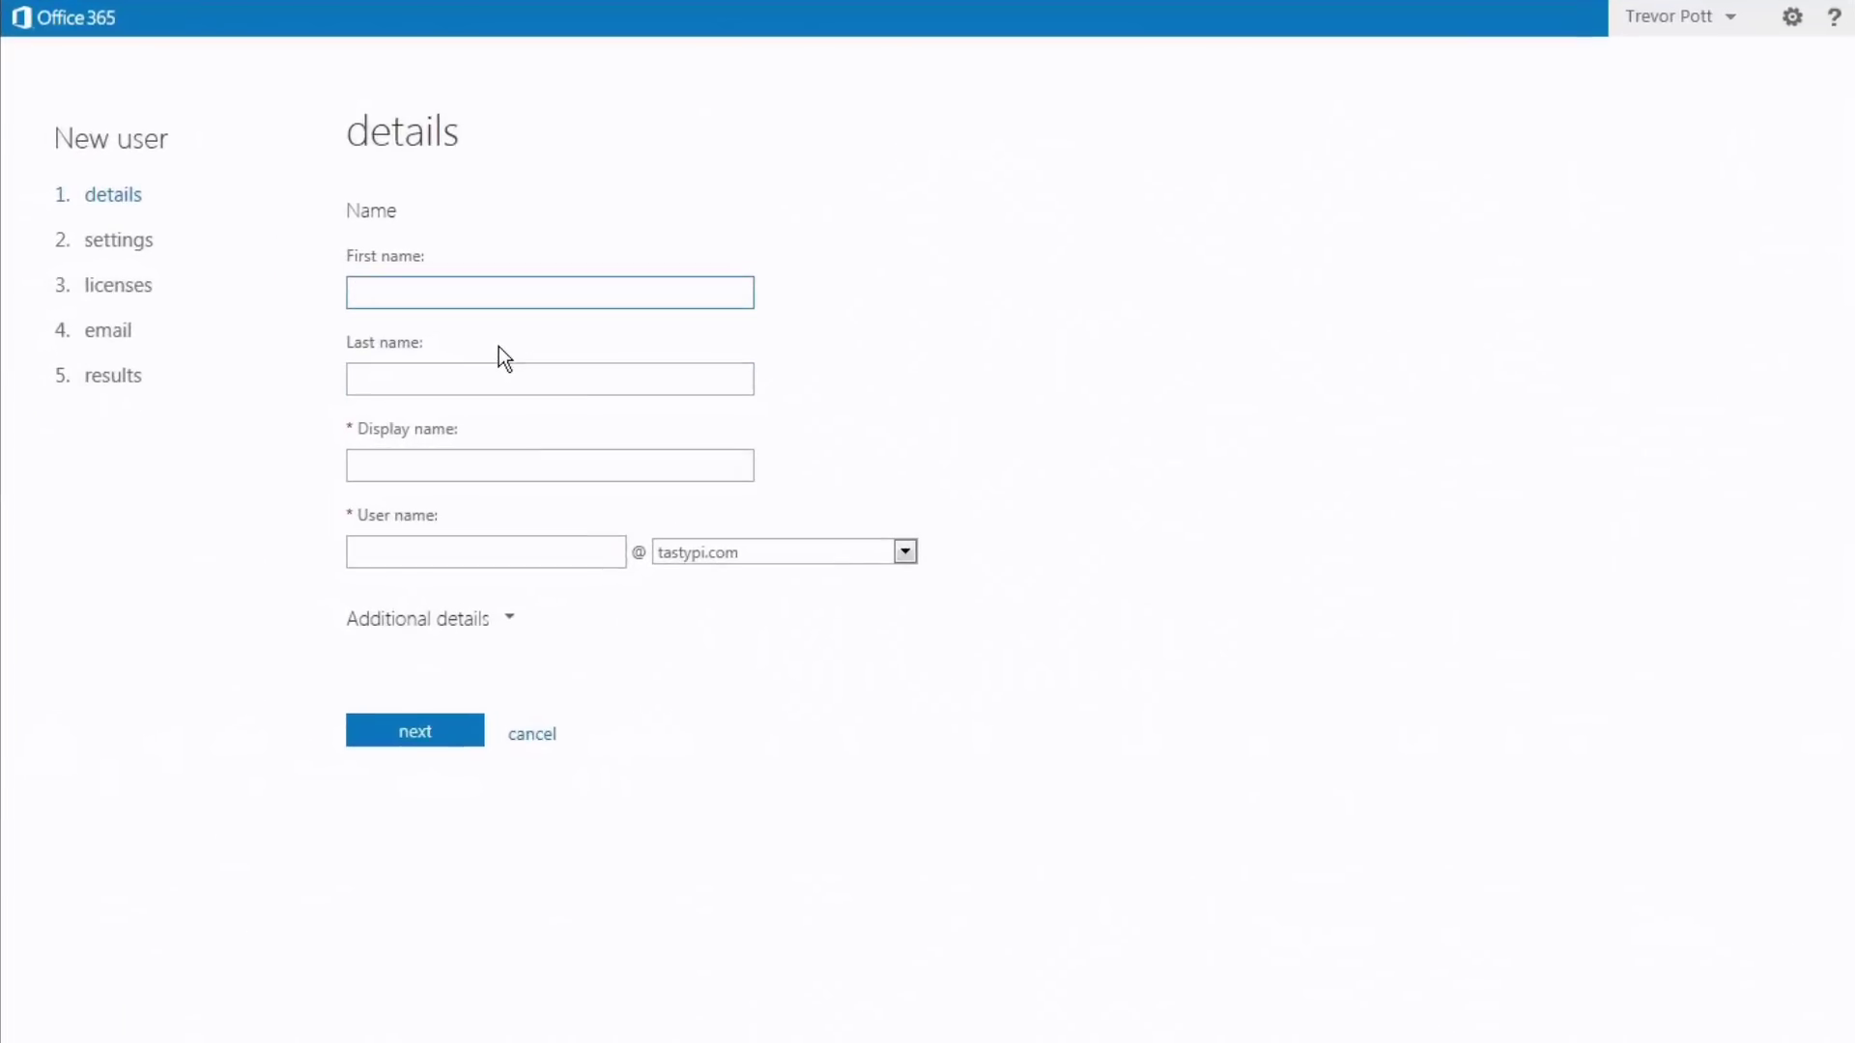
- Enter the new user's first name, last name and user name on the tastypi.com domain
key("Tab")
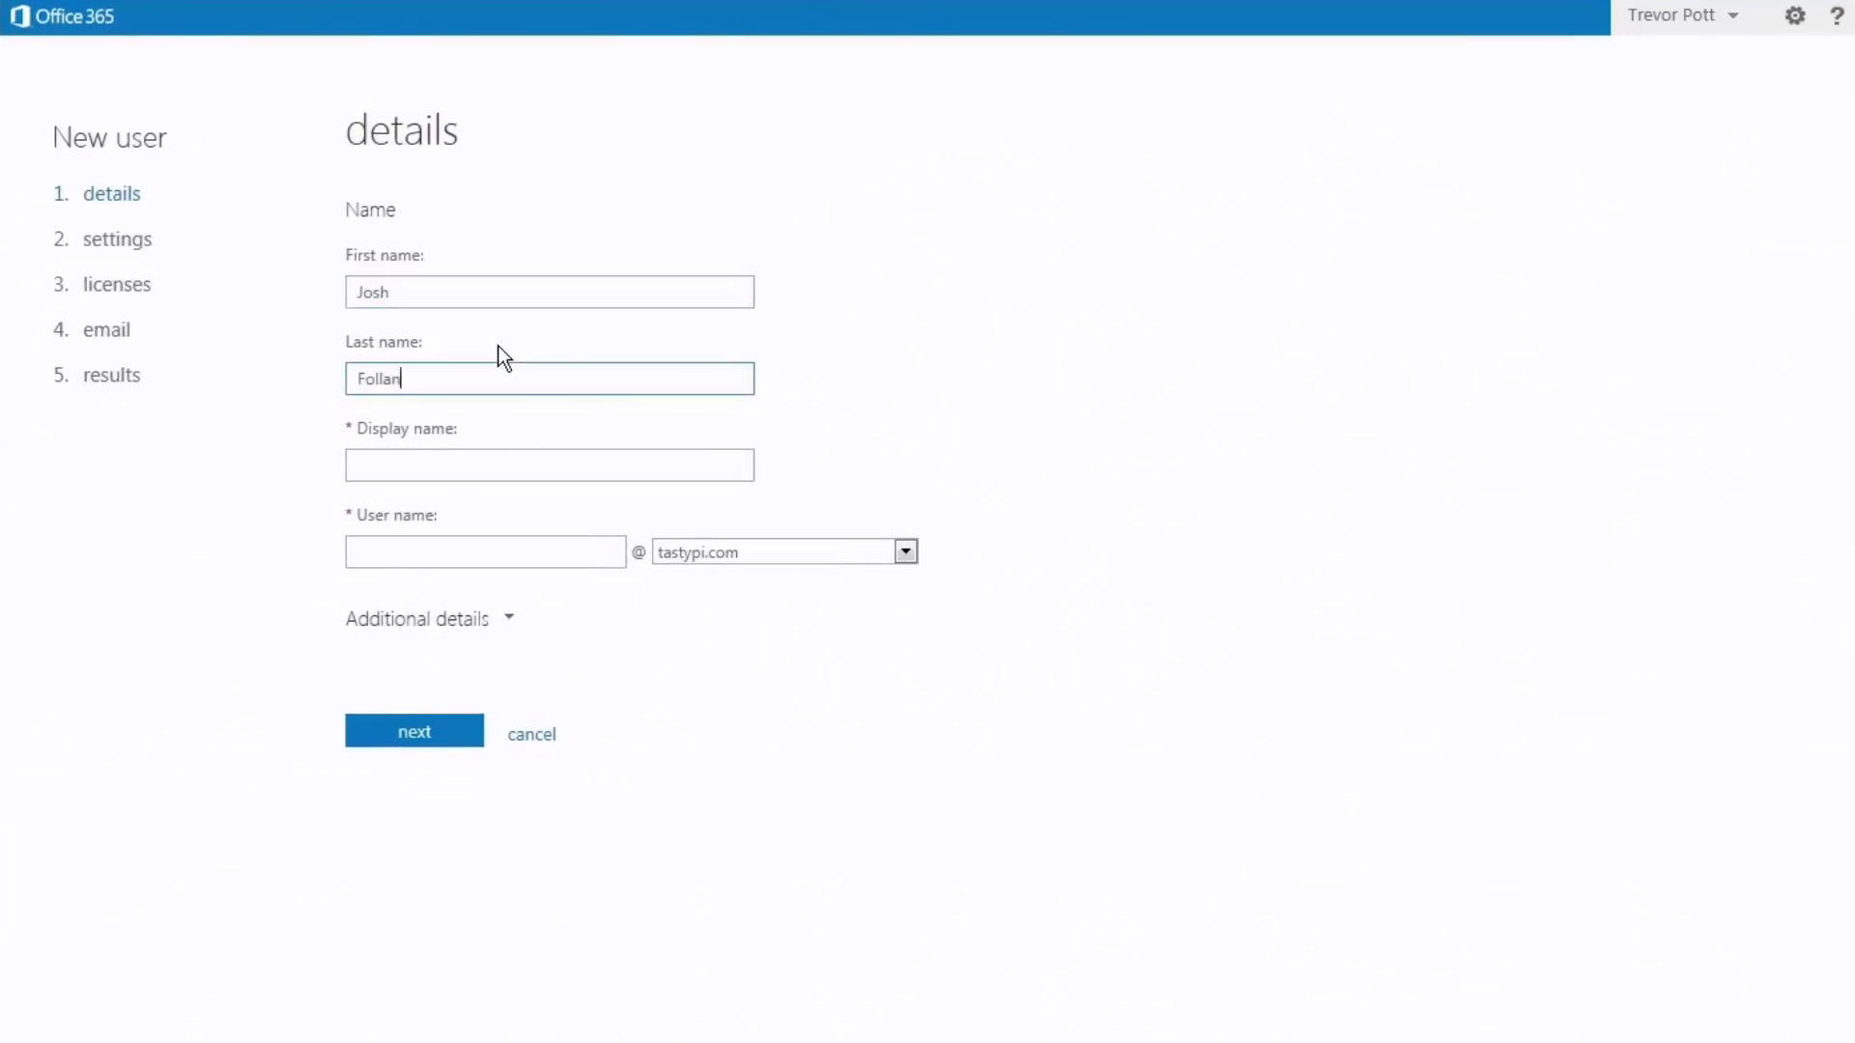
key("Tab")
key("Tab")
type("Josh.F")
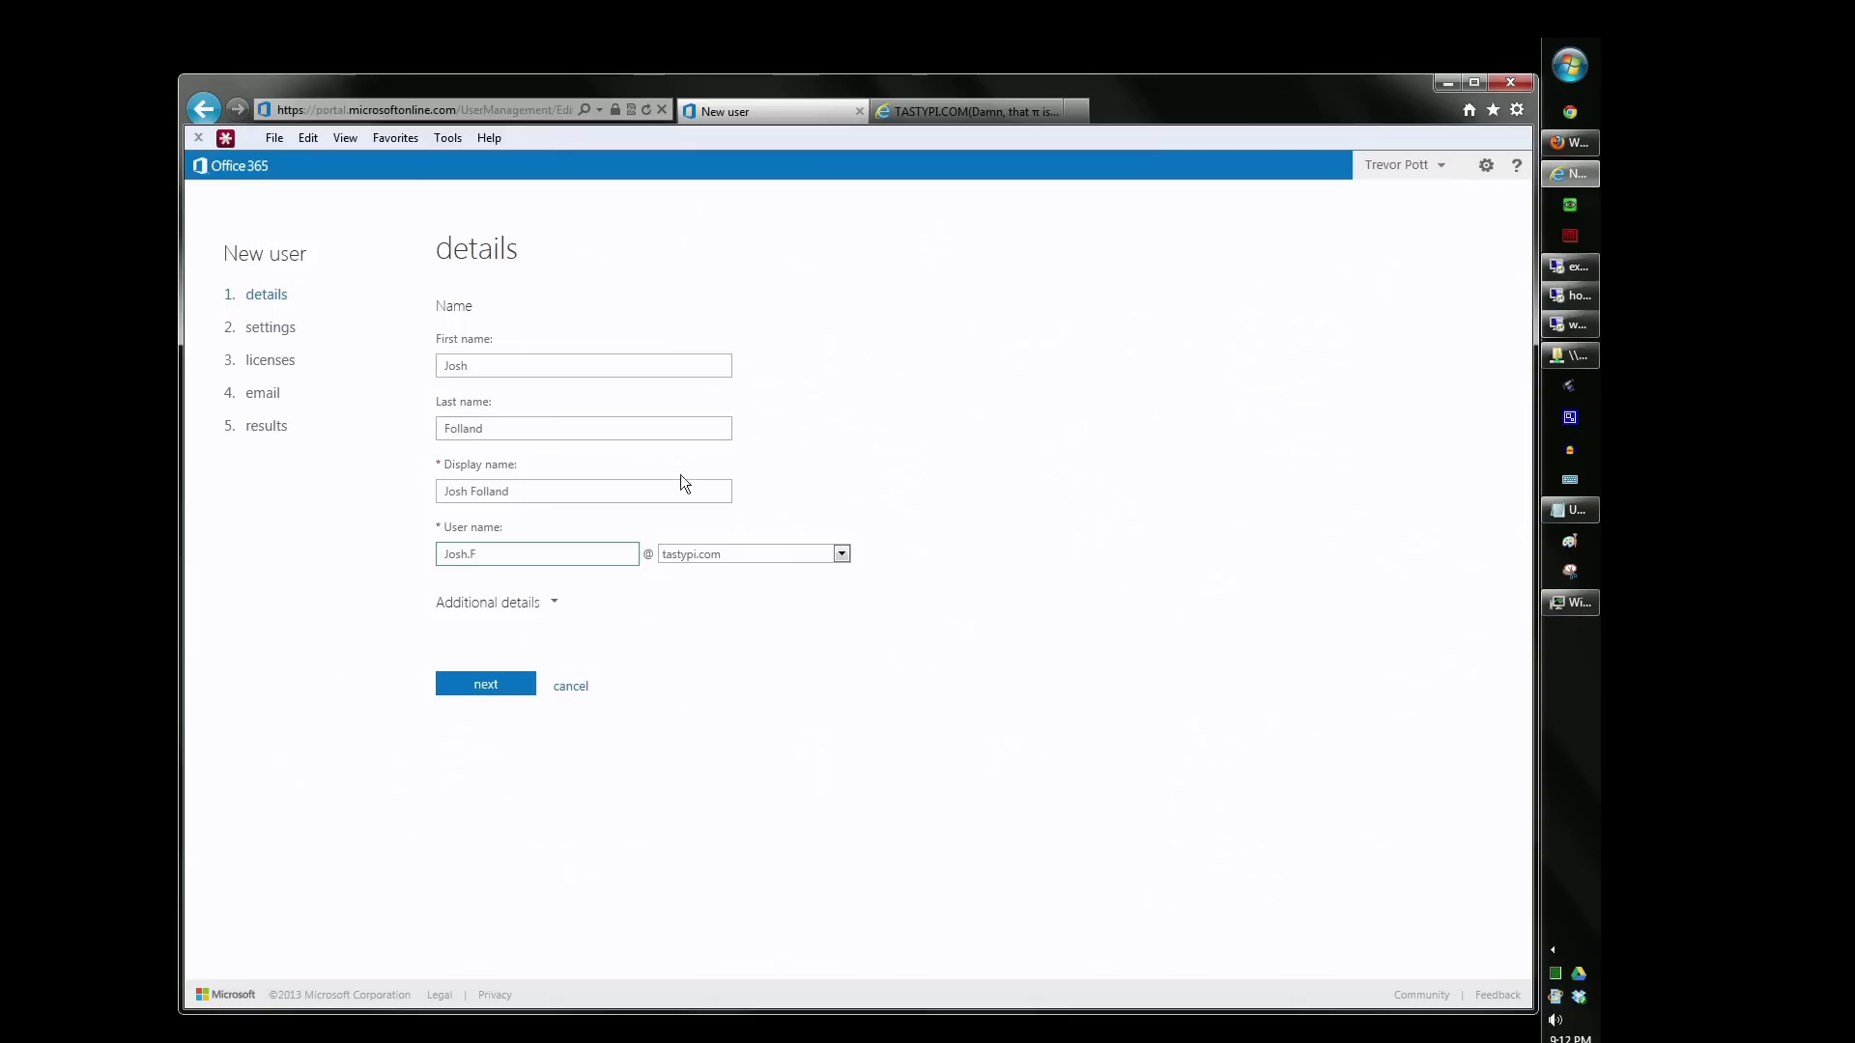
left_click(803, 552)
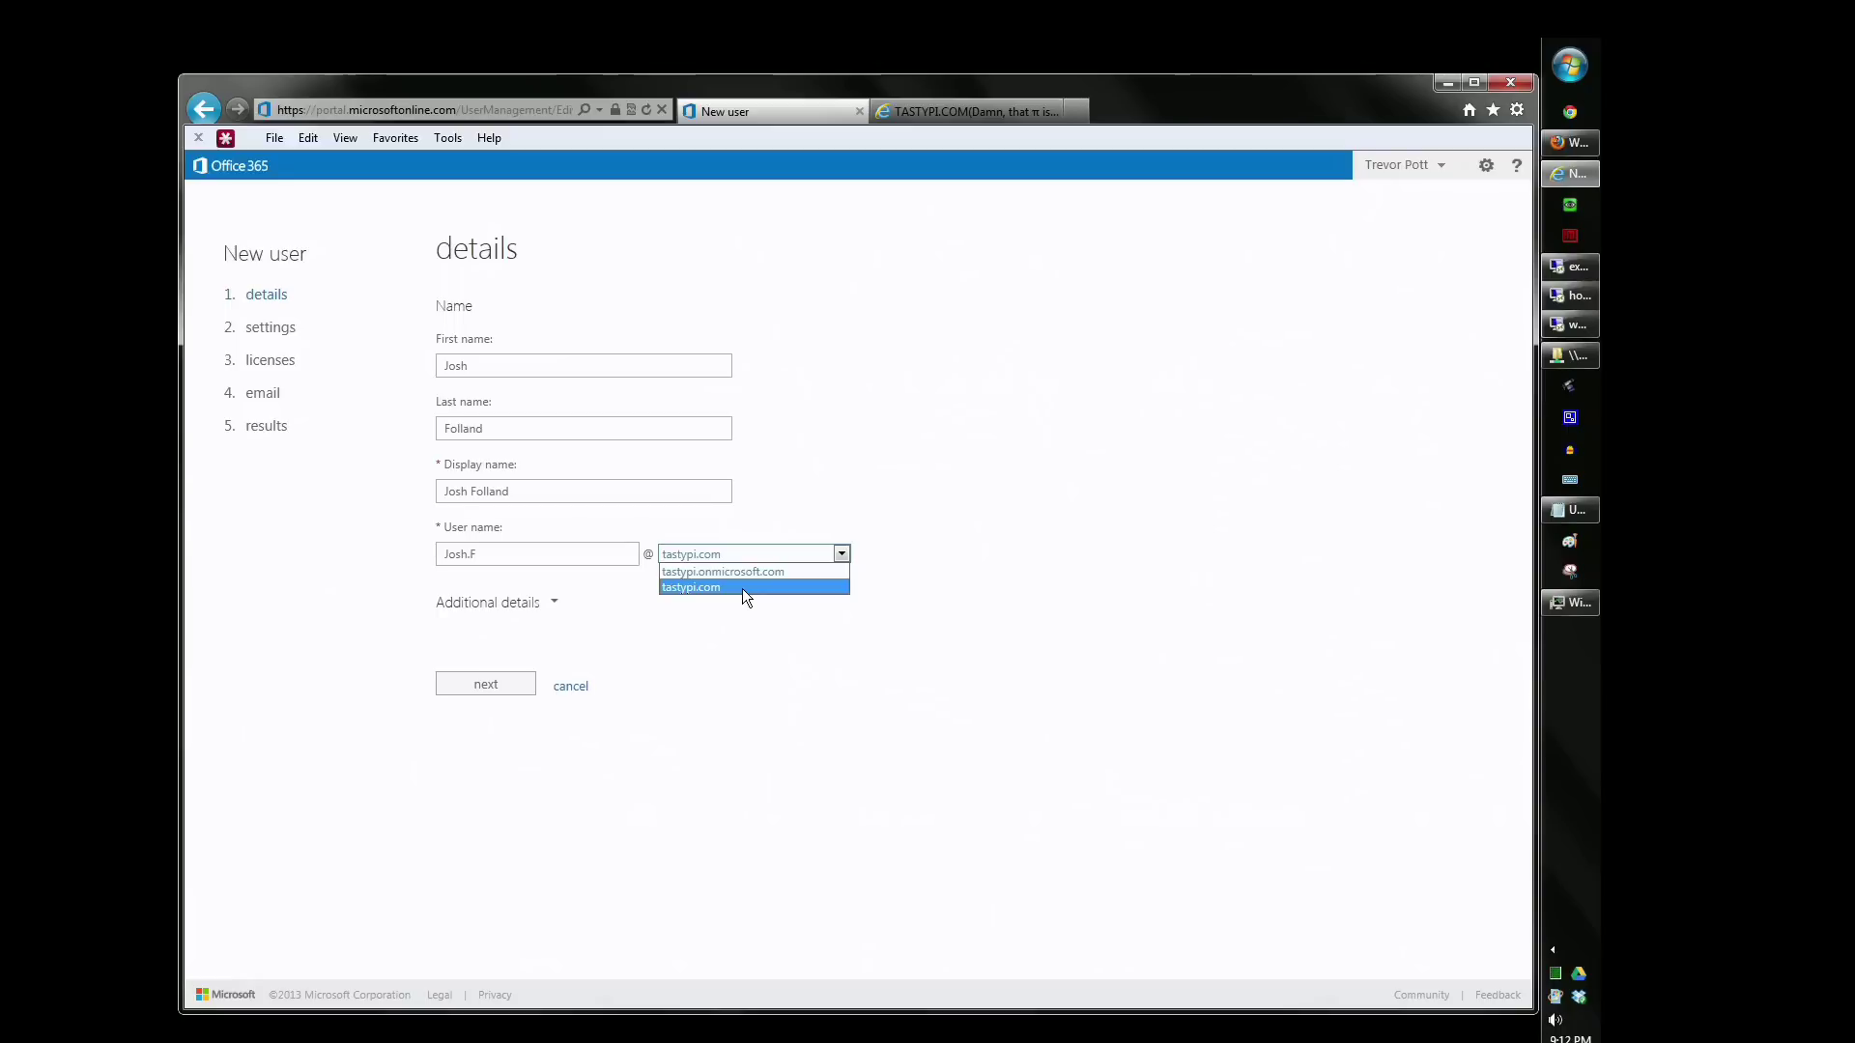
left_click(741, 588)
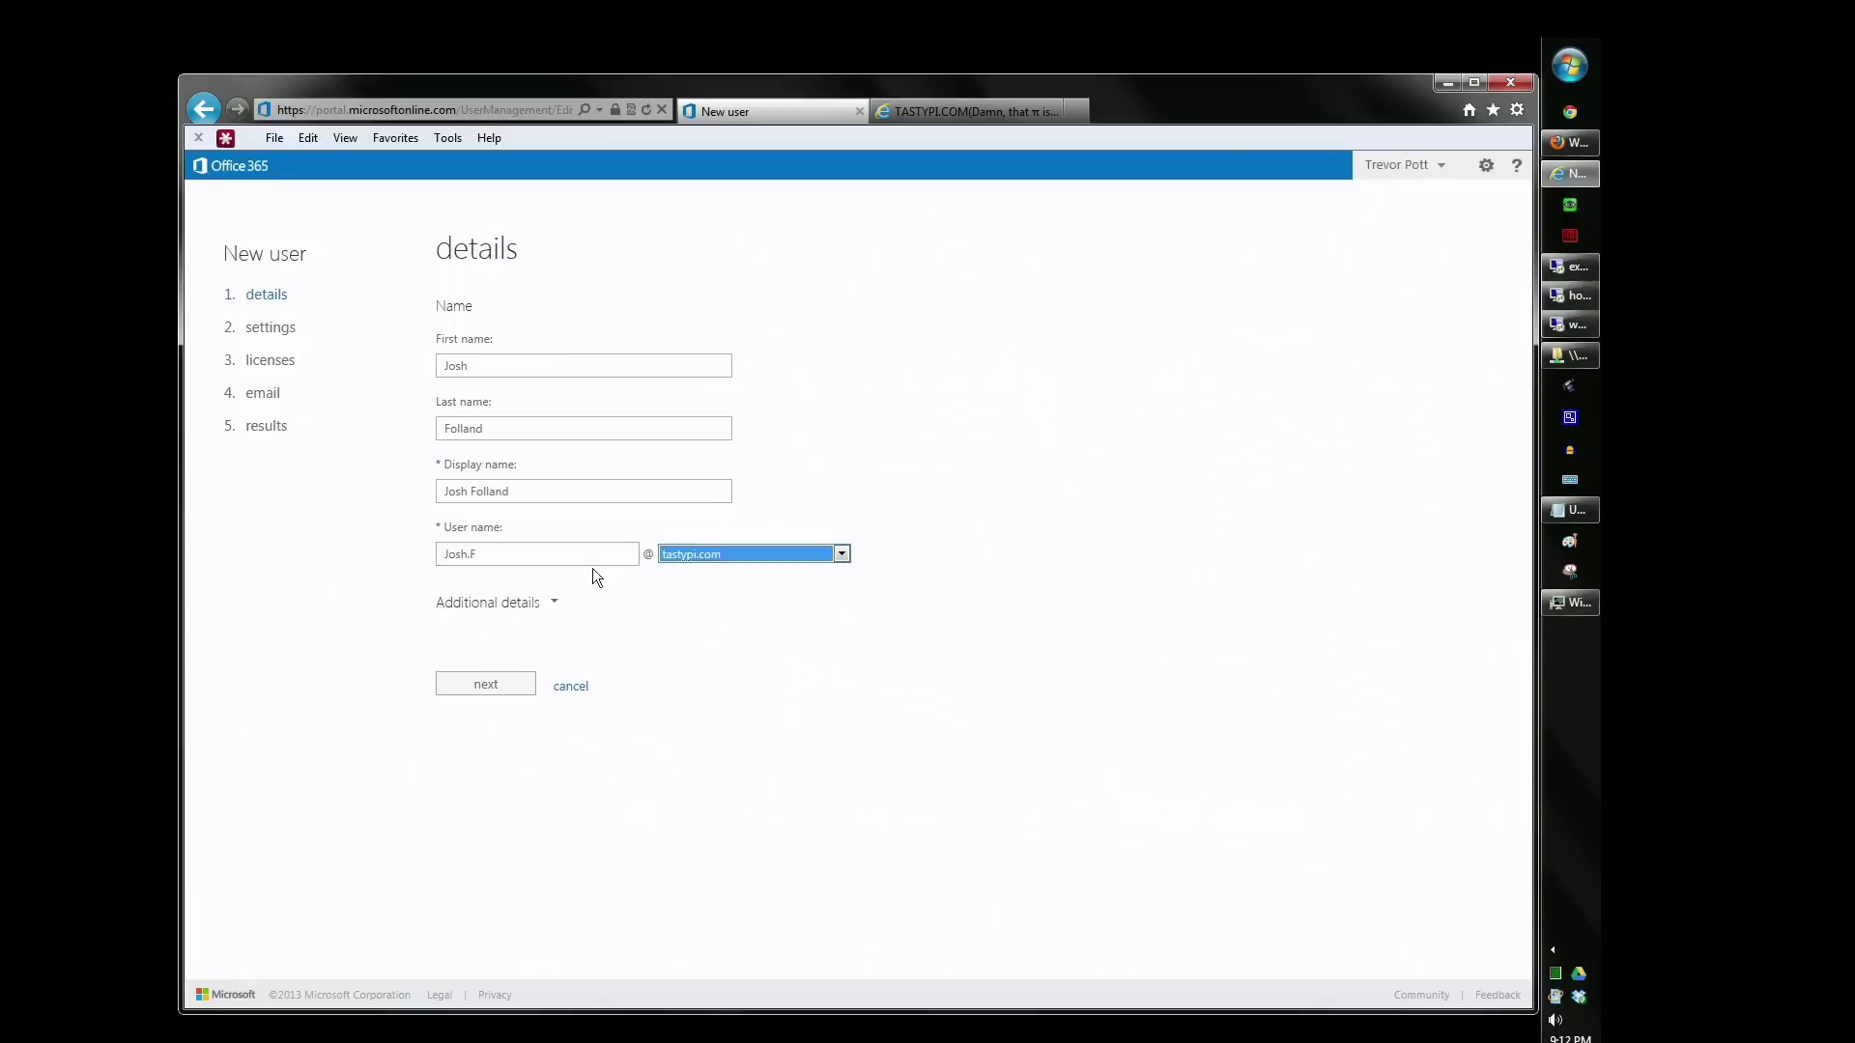
- Expand and collapse the Additional details fields, then continue to the settings step
left_click(547, 604)
scroll(653, 622, "down", 5)
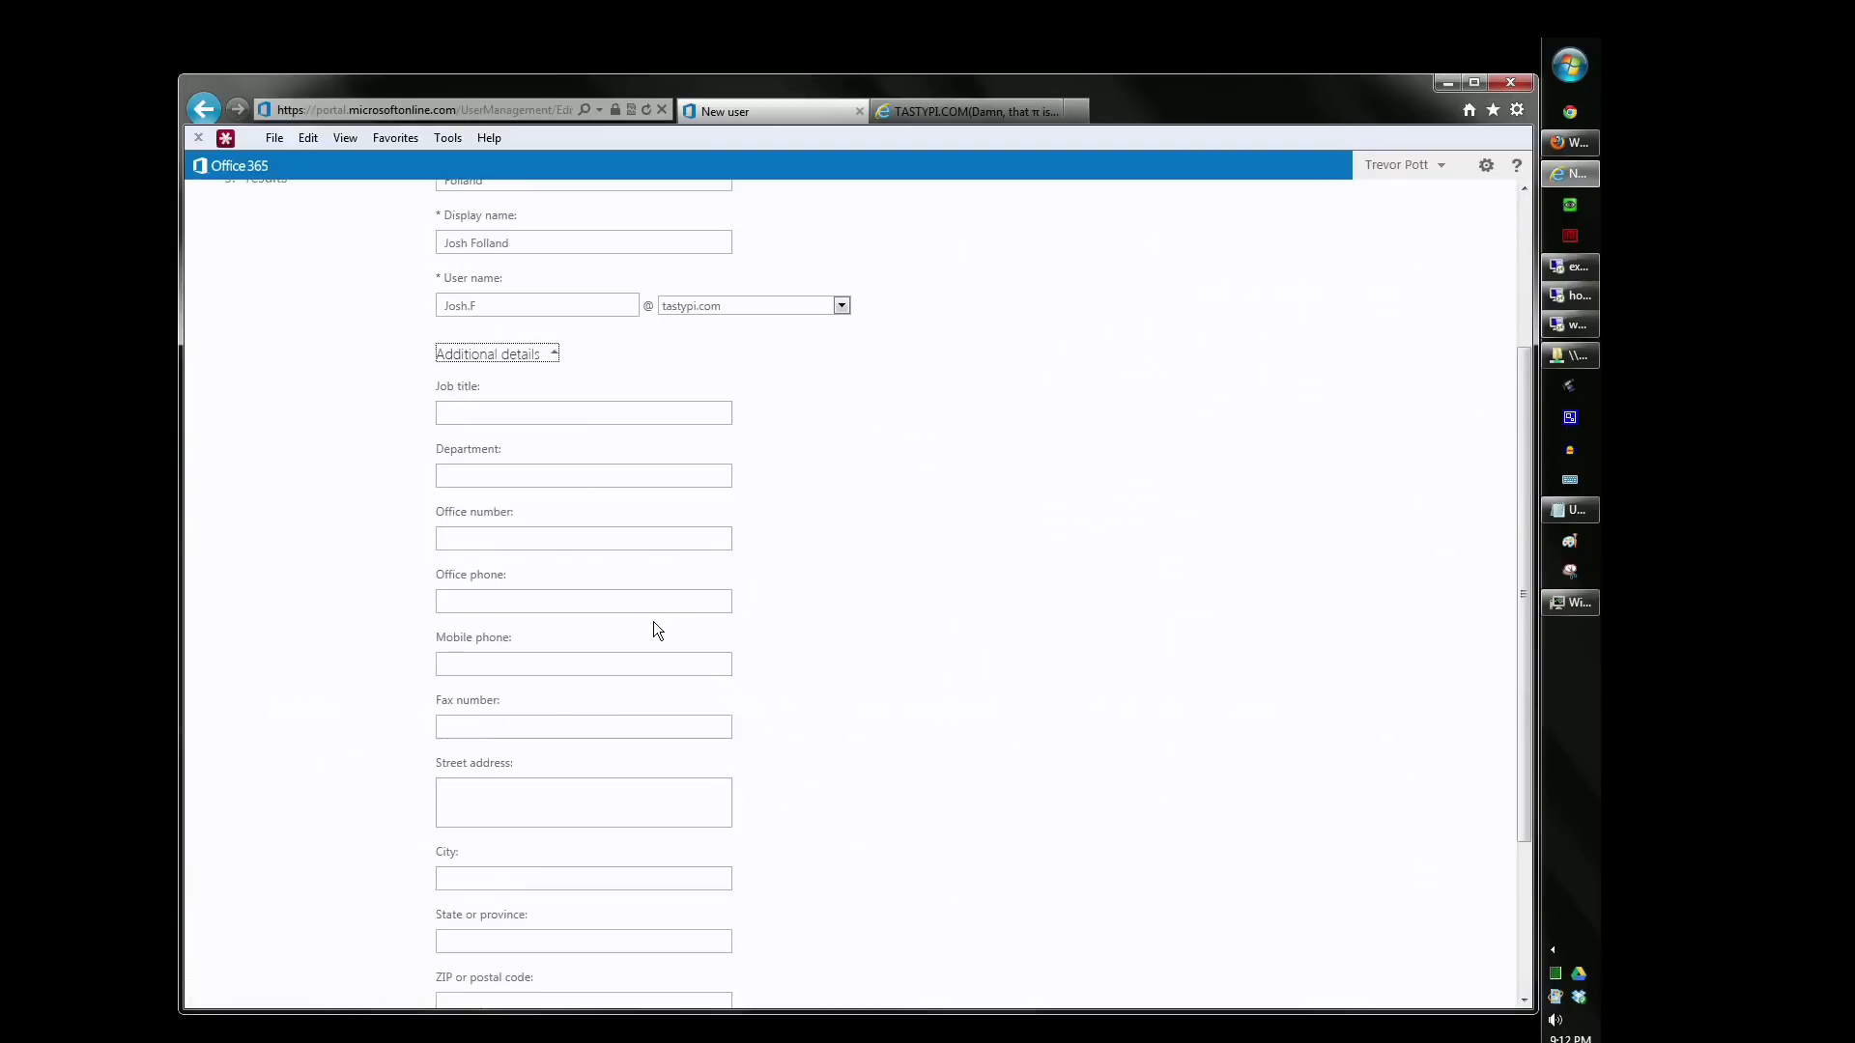
left_click(537, 288)
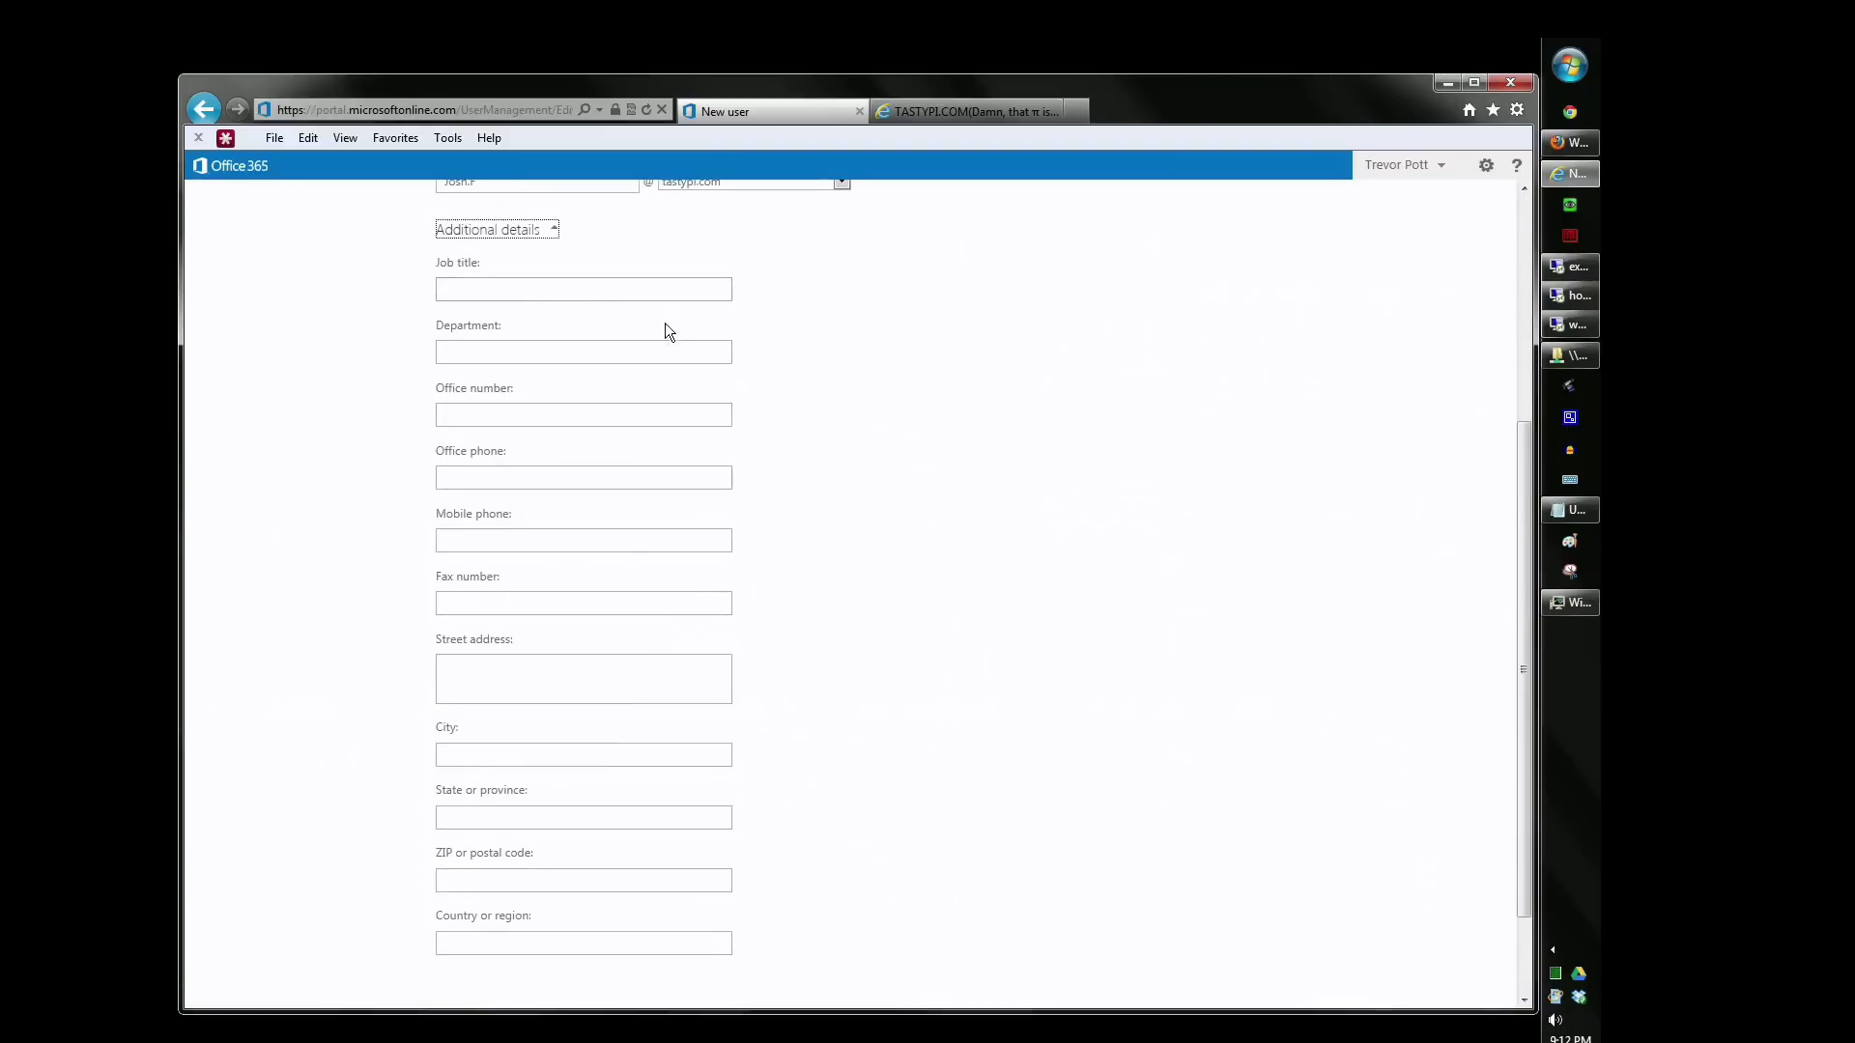
scroll(650, 492, "down", 1)
scroll(651, 495, "down", 1)
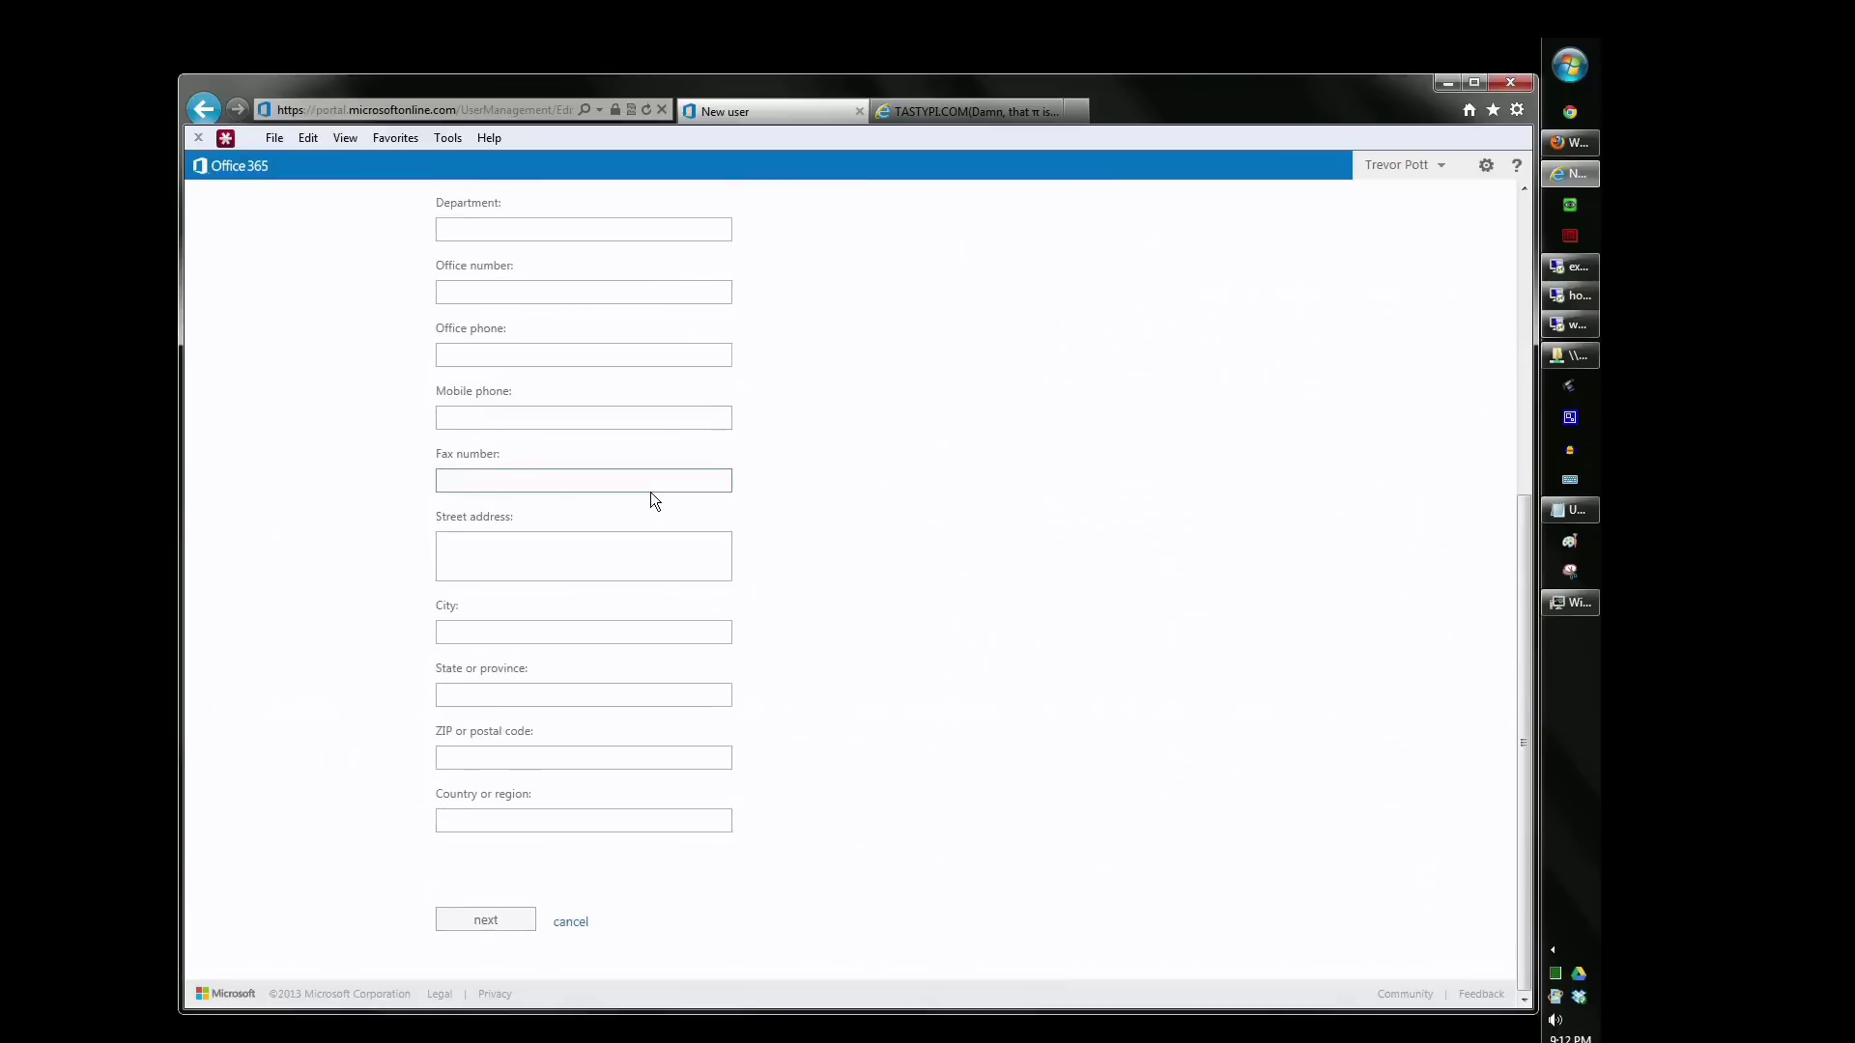
scroll(652, 494, "up", 4)
left_click(556, 357)
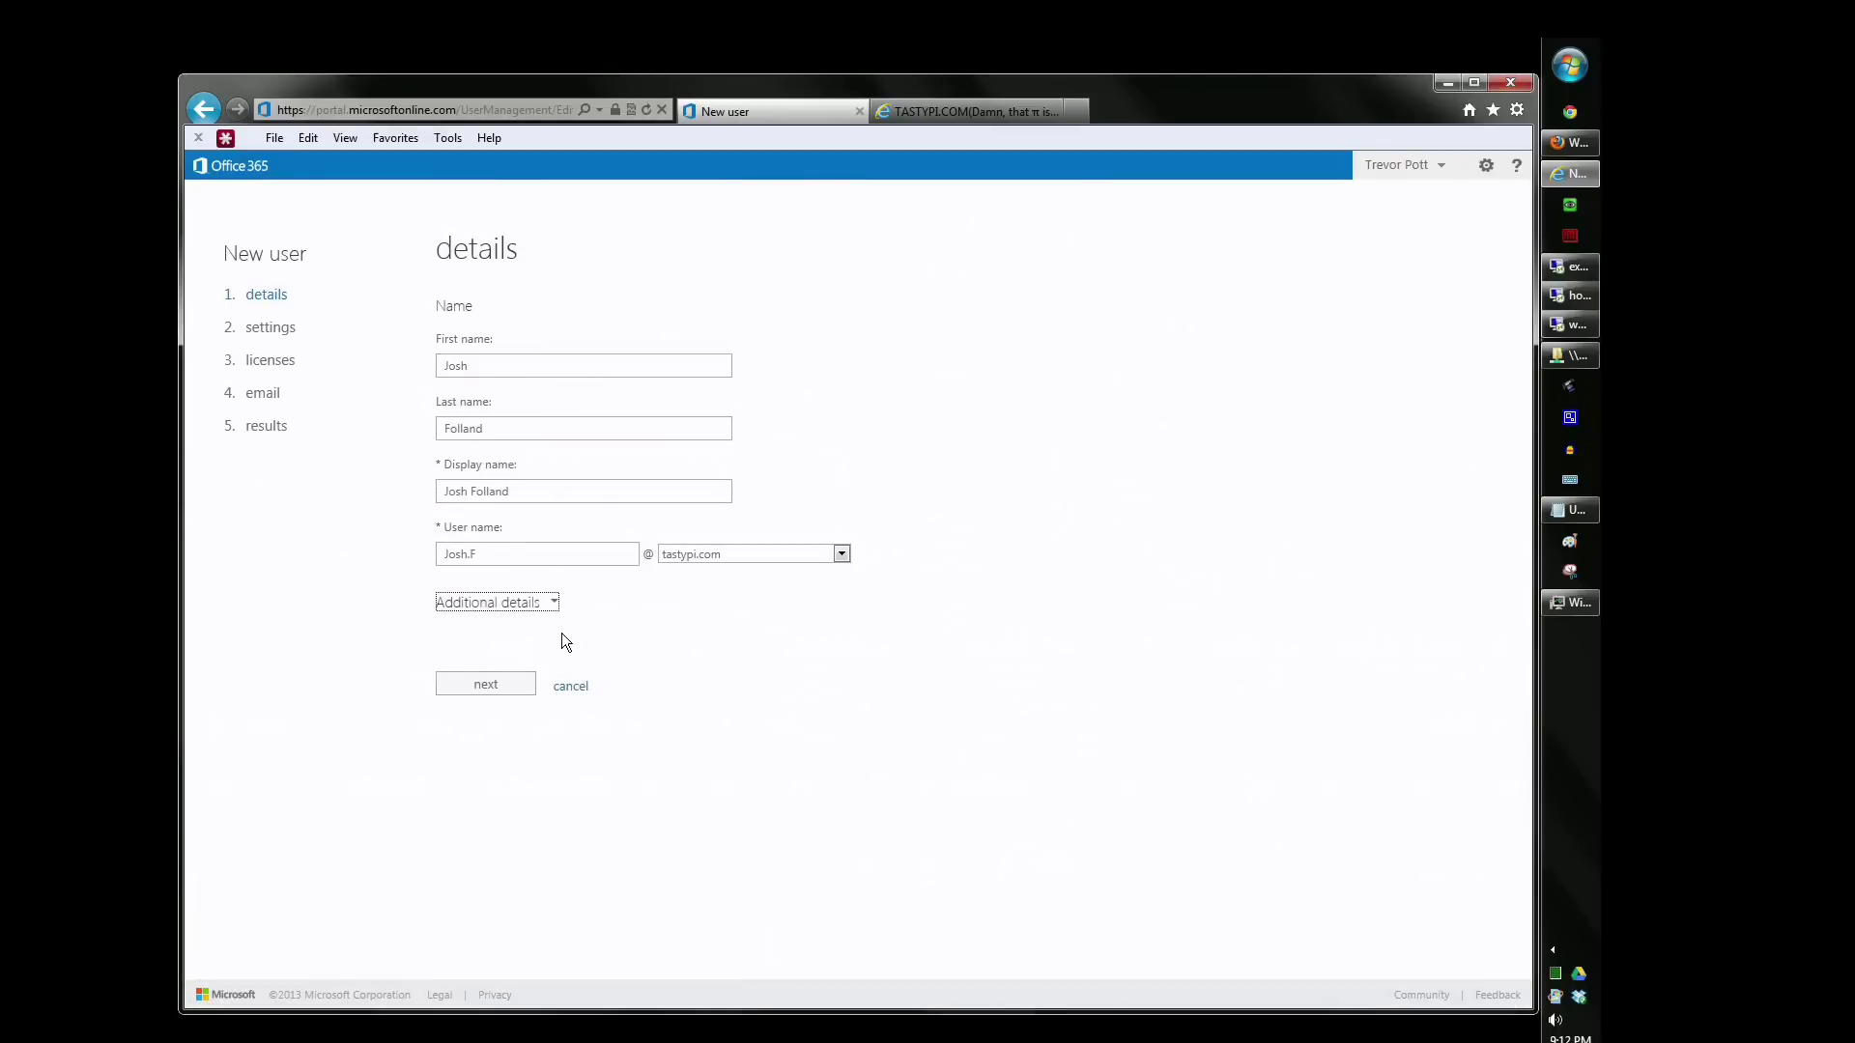
left_click(486, 685)
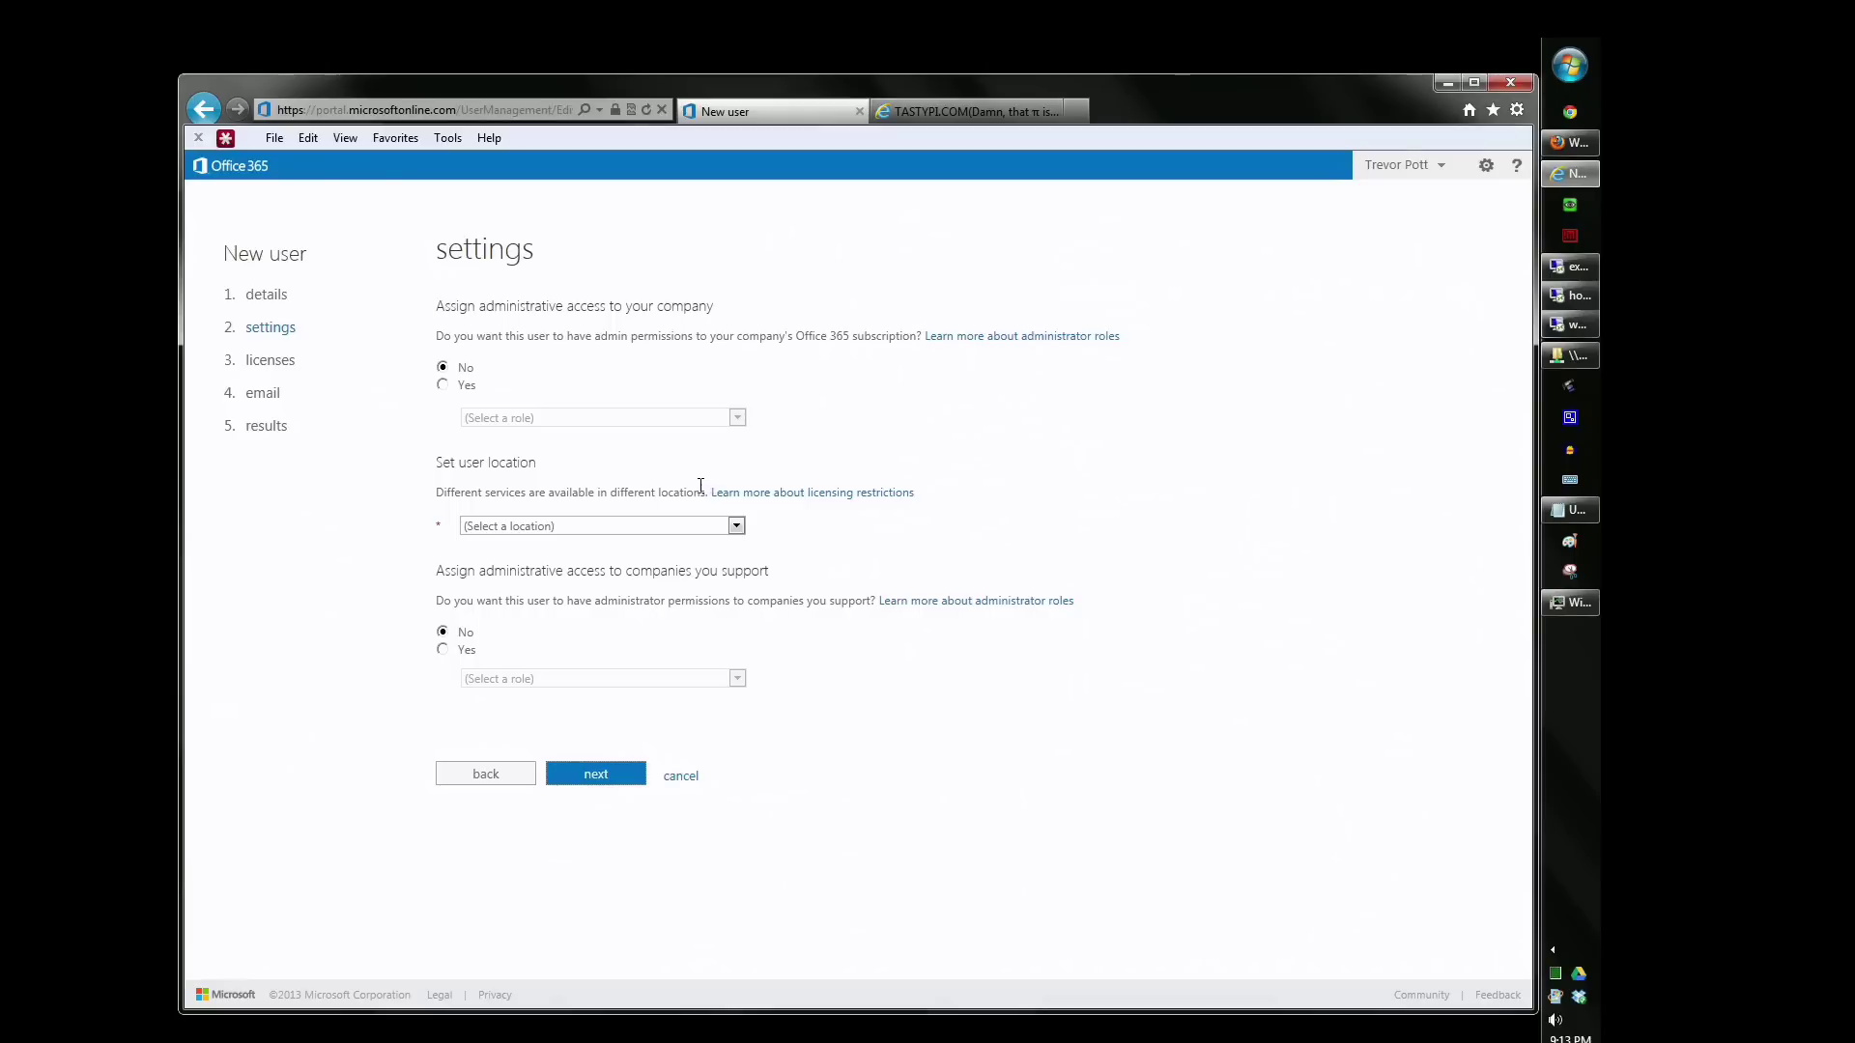
- Set the user location to Canada, leave admin access at No, and continue
left_click(736, 527)
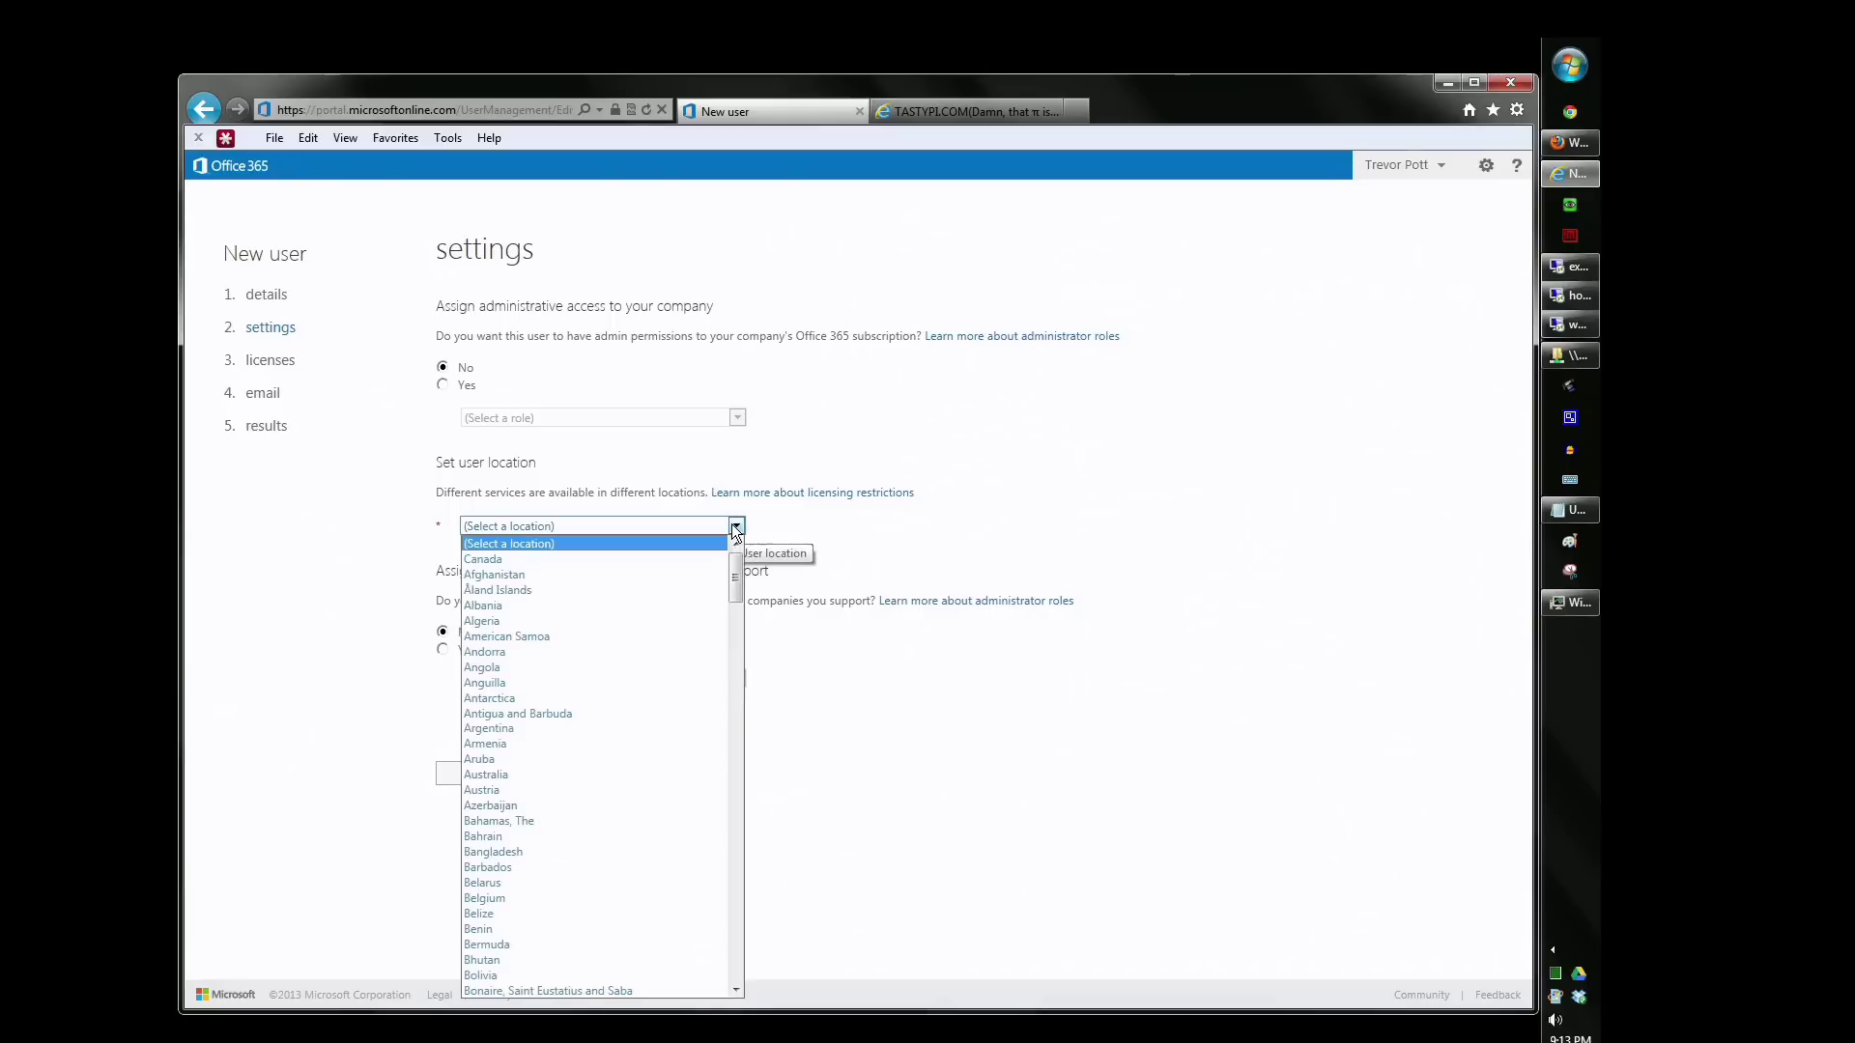
left_click(697, 560)
left_click(681, 587)
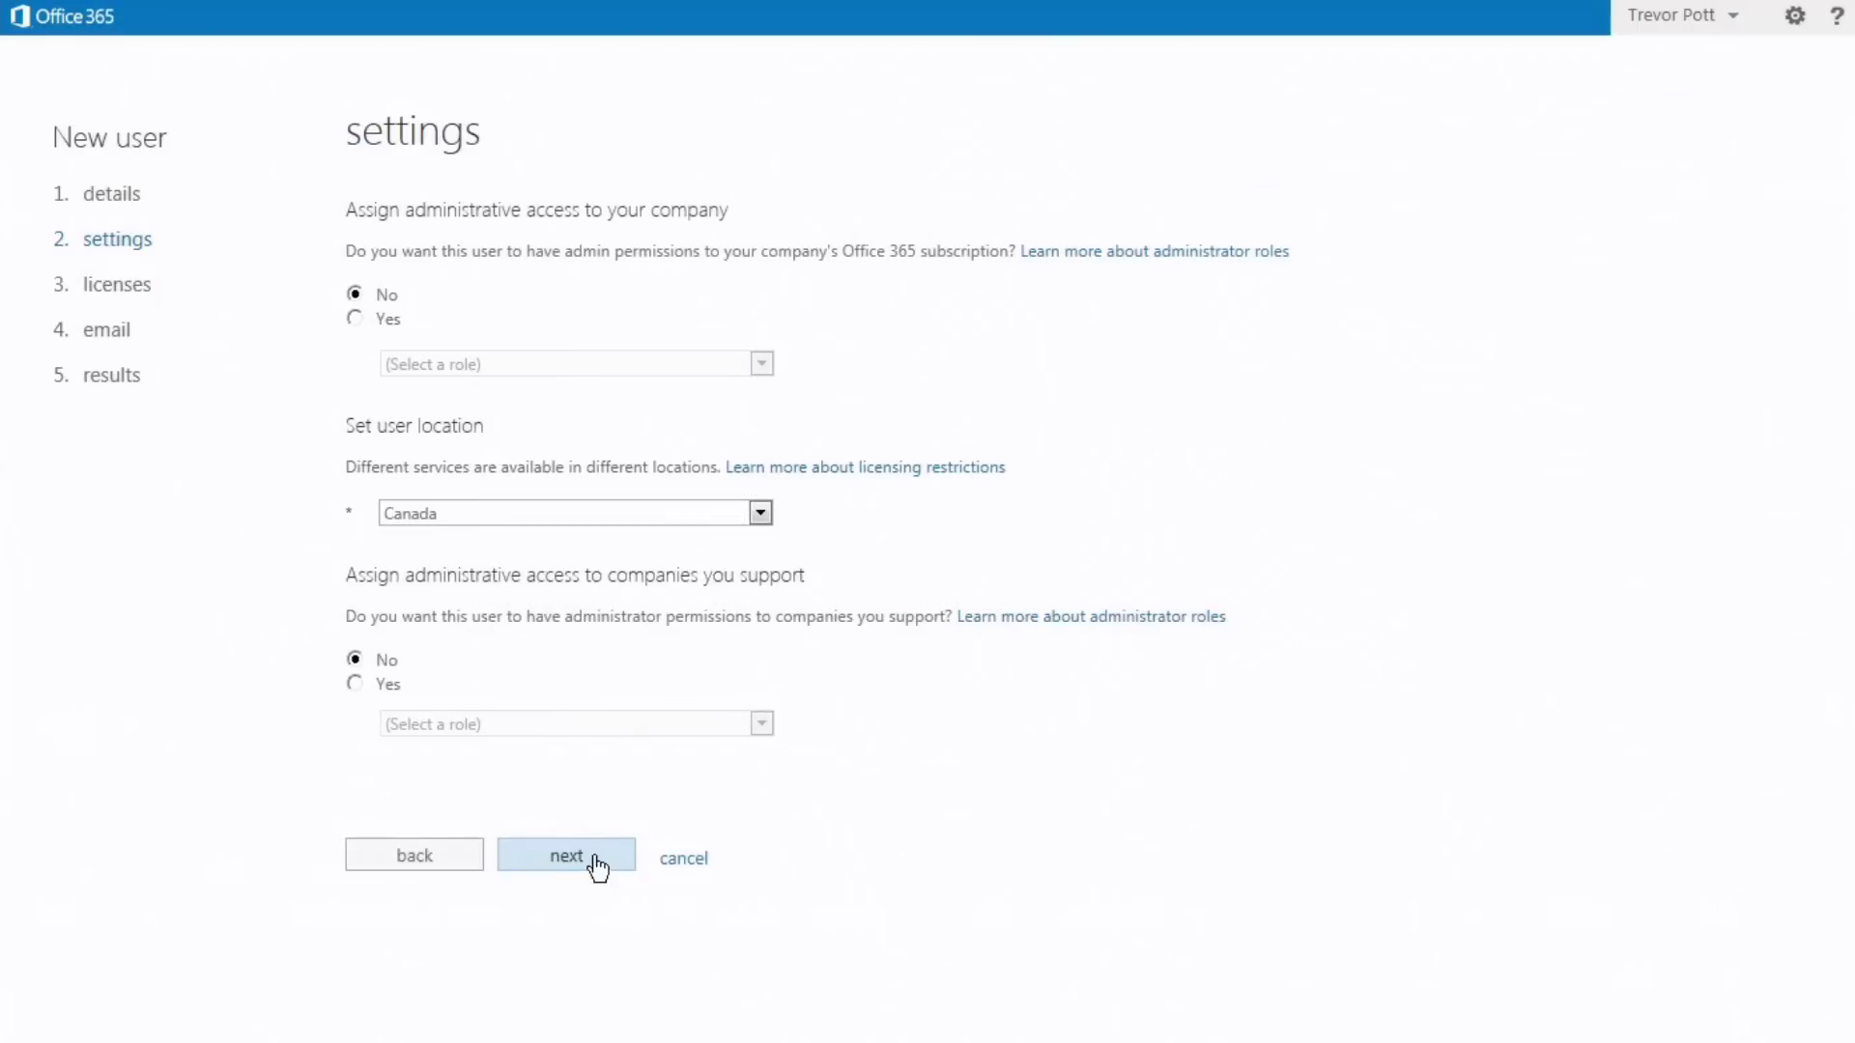
left_click(595, 859)
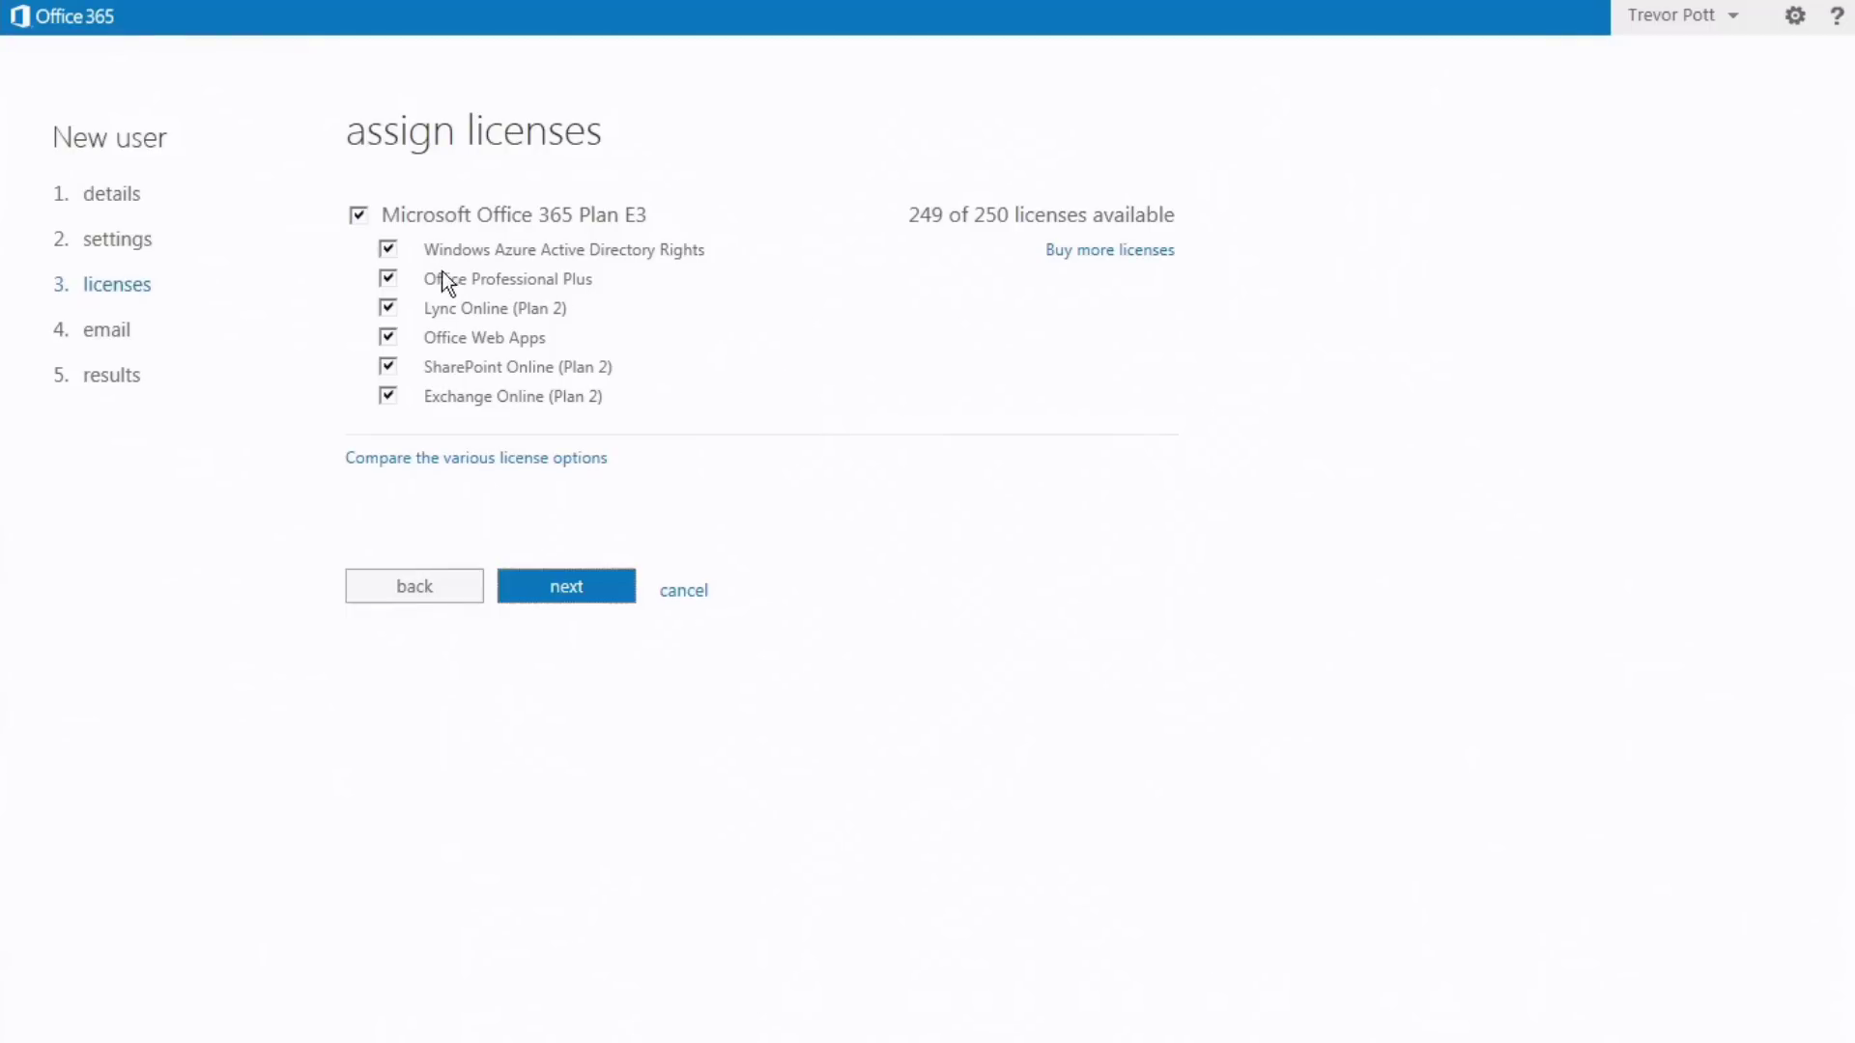
- Keep every Microsoft Office 365 Plan E3 component checked and move to the email step
left_click_drag(446, 282, 581, 283)
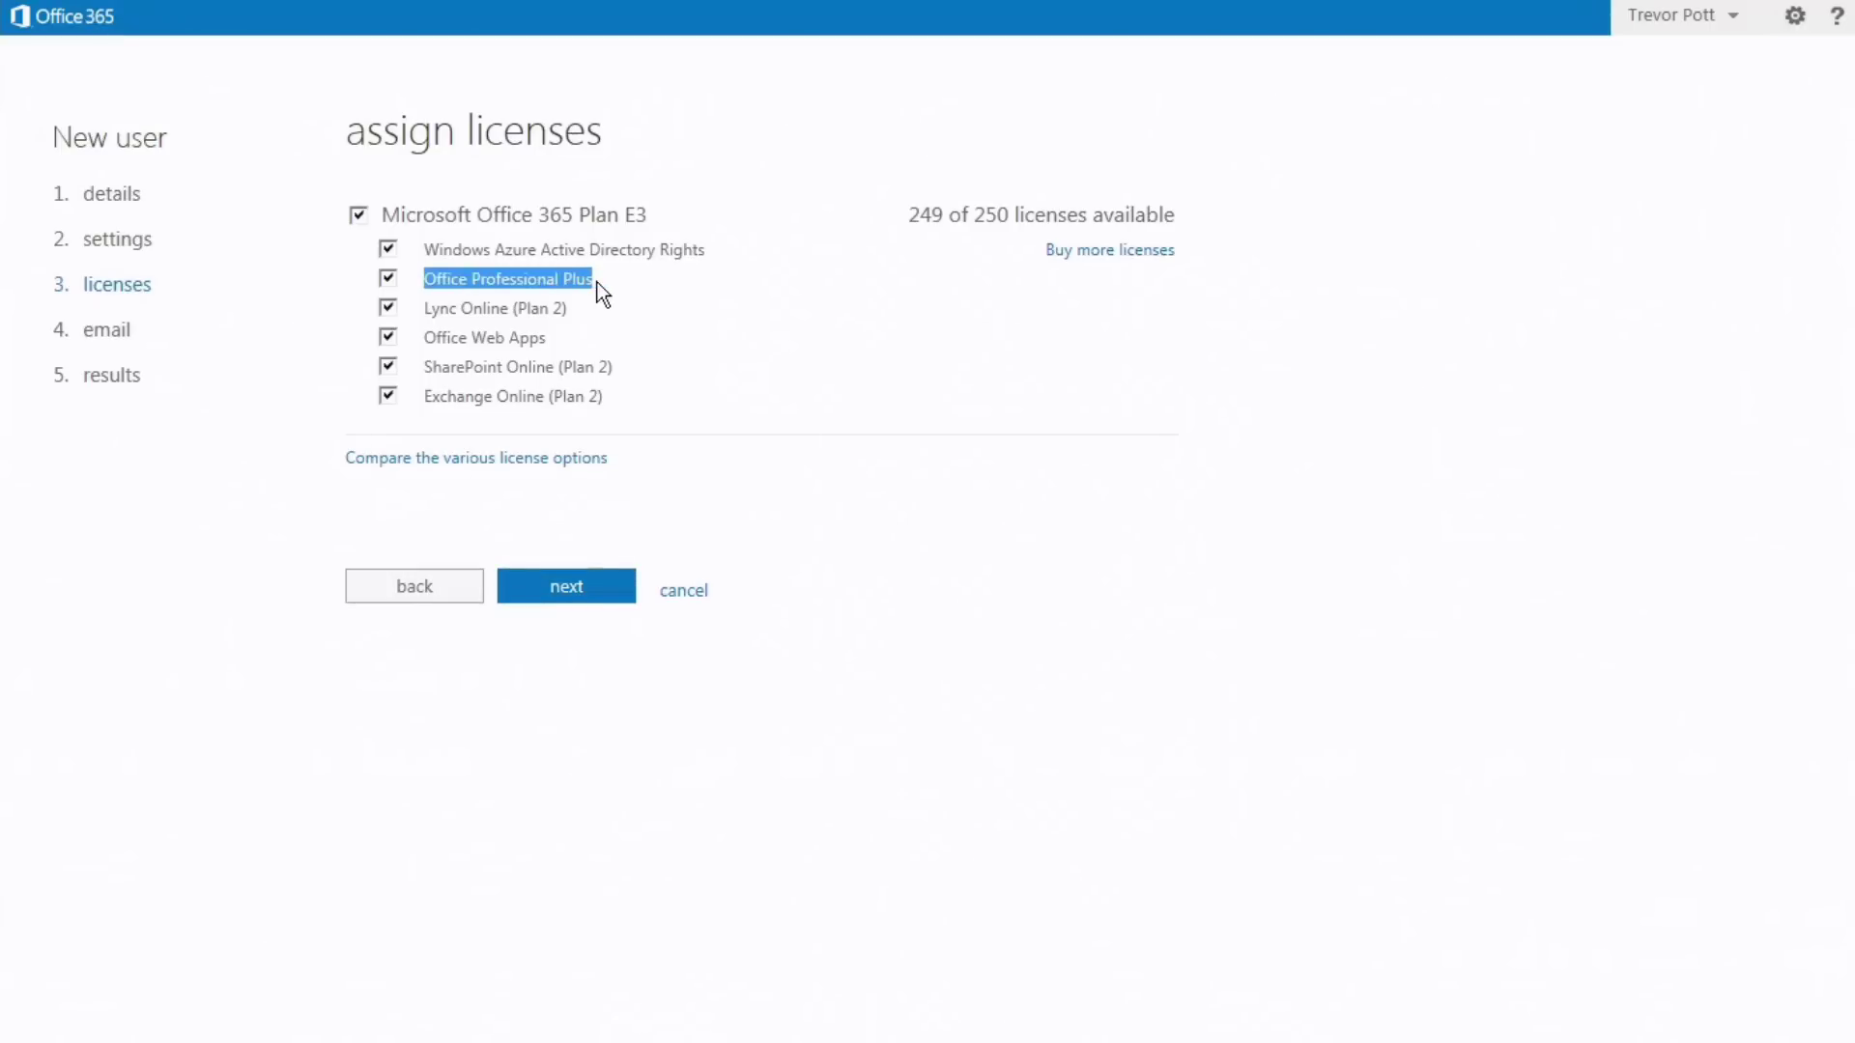
left_click_drag(439, 307, 568, 309)
left_click(402, 343)
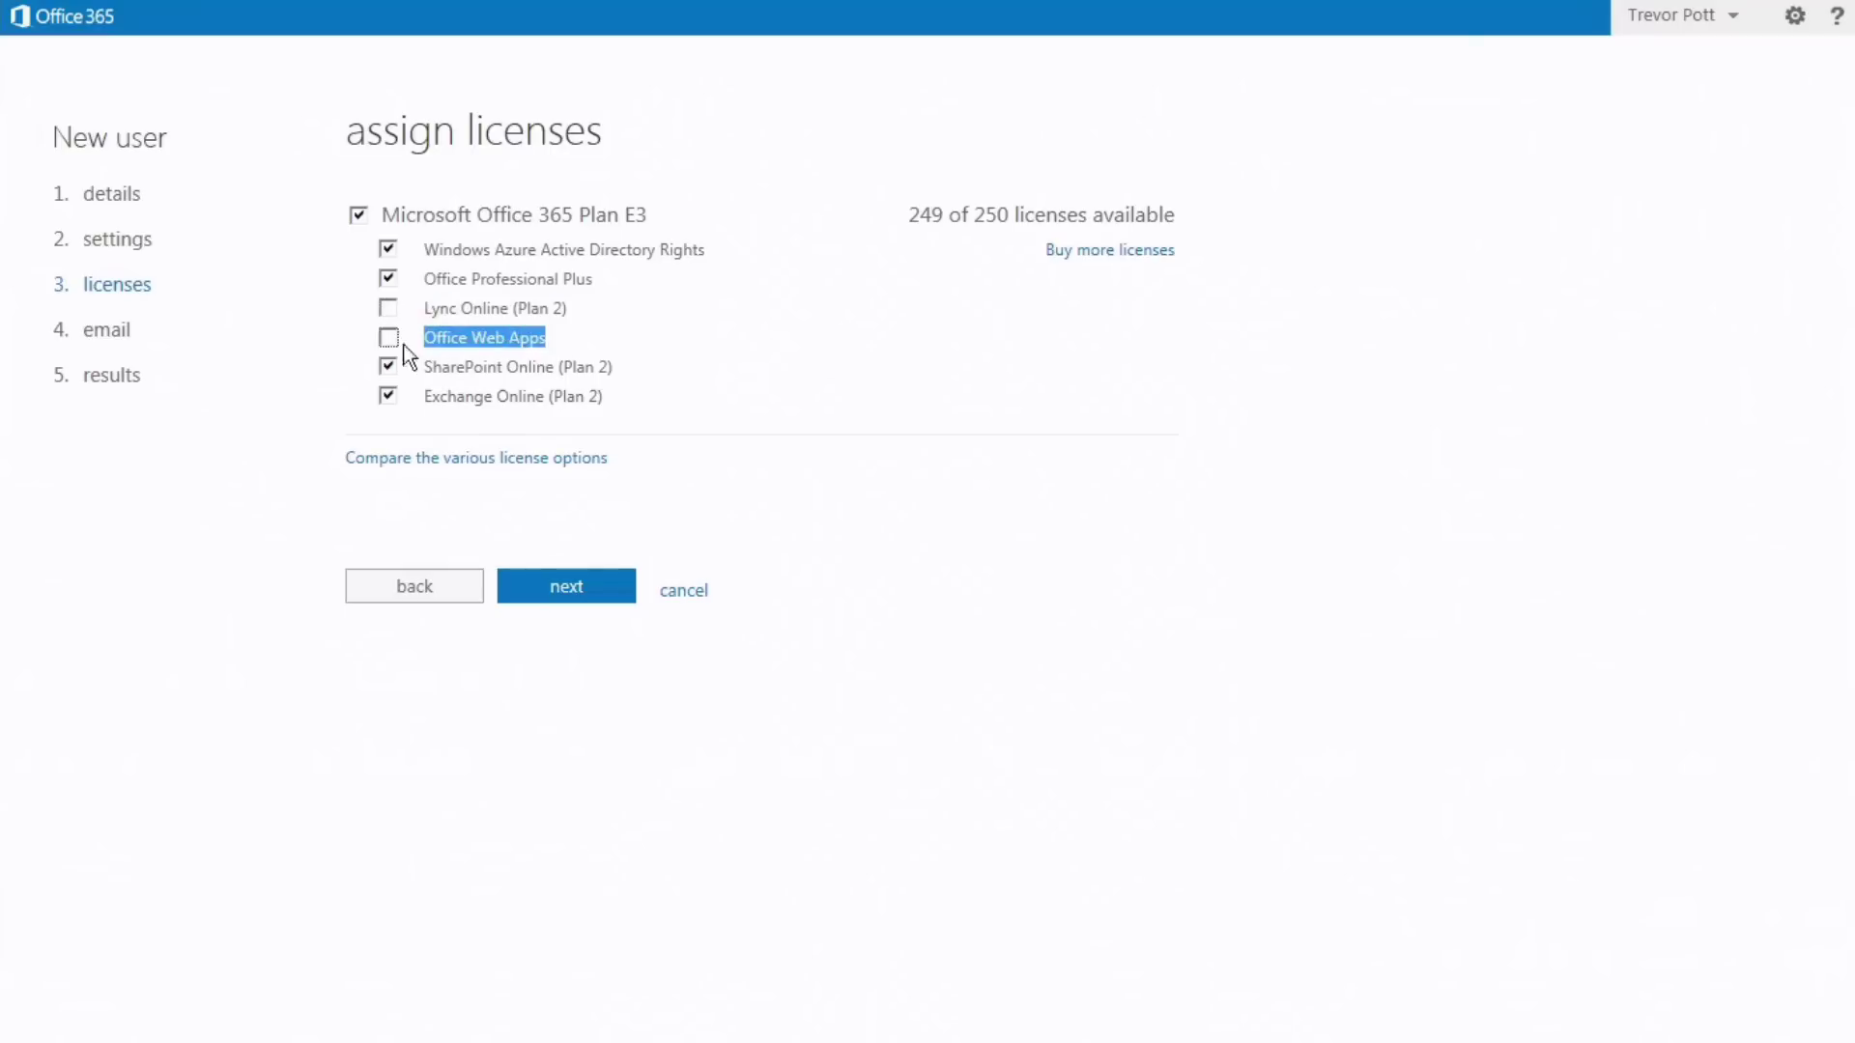
left_click(396, 346)
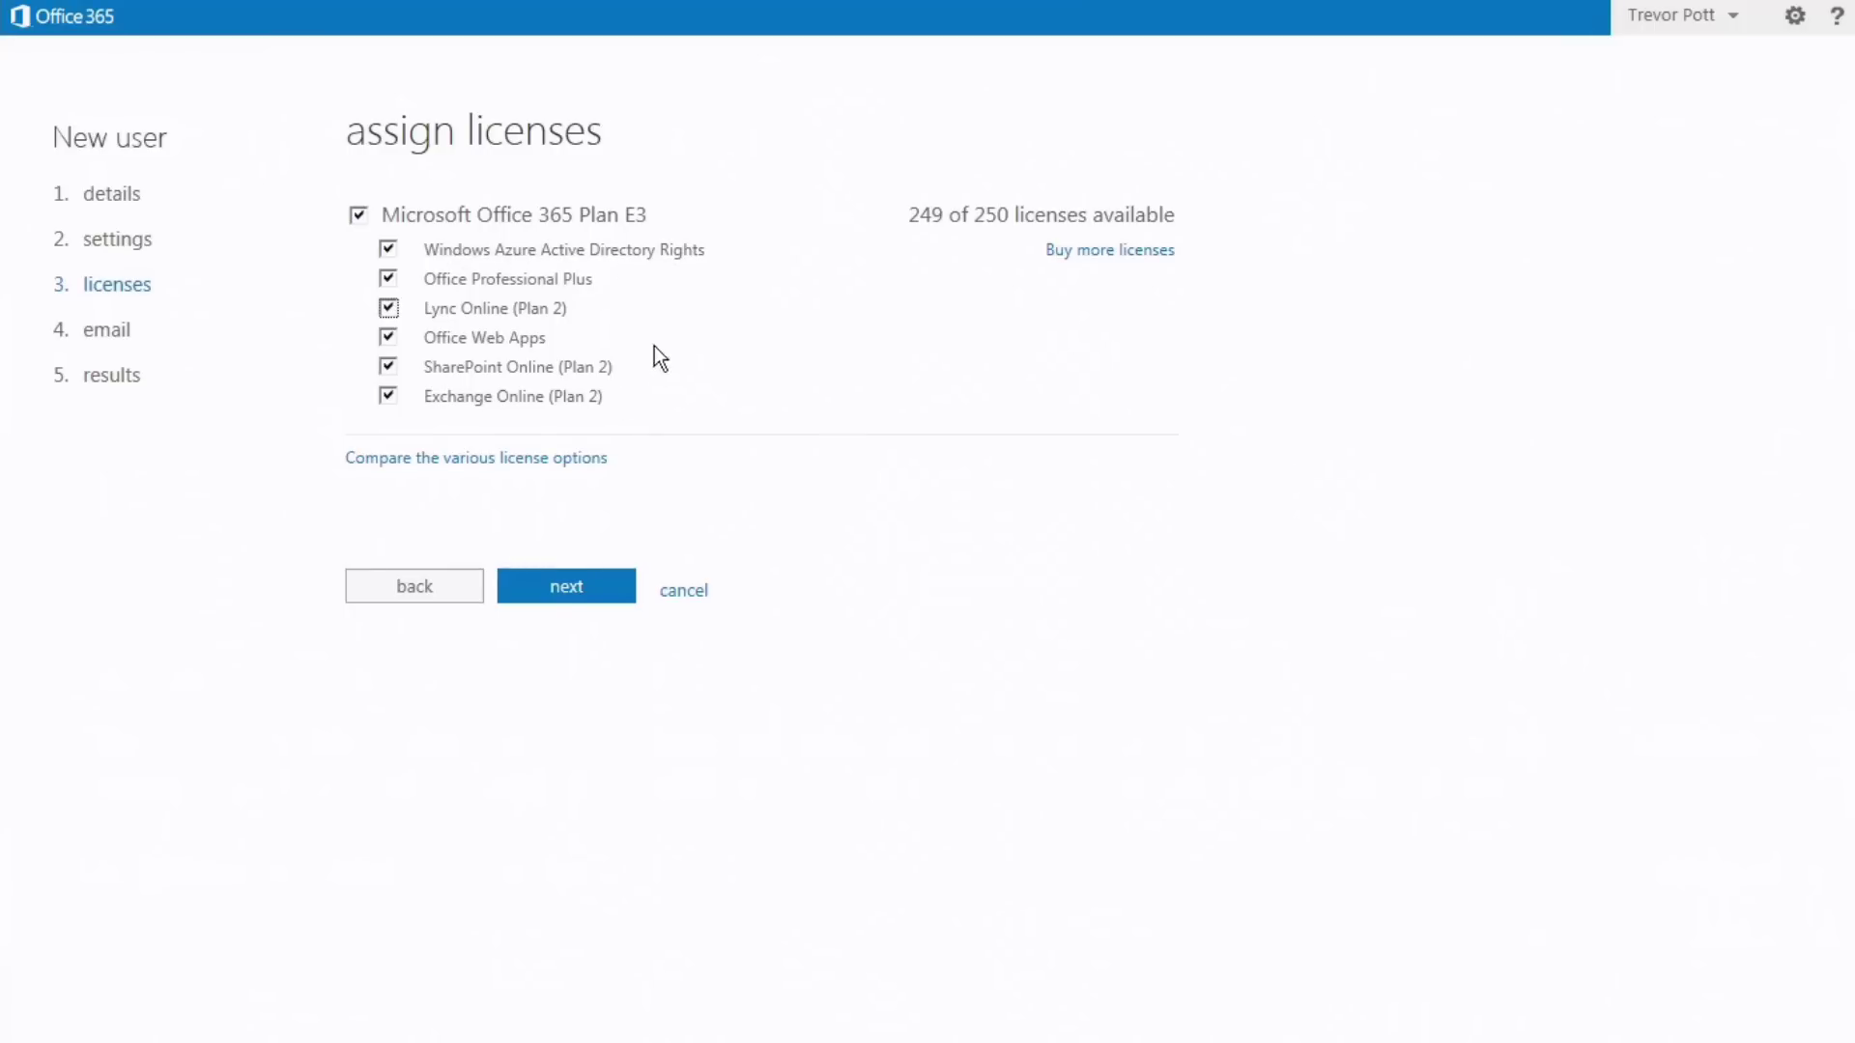
left_click(558, 588)
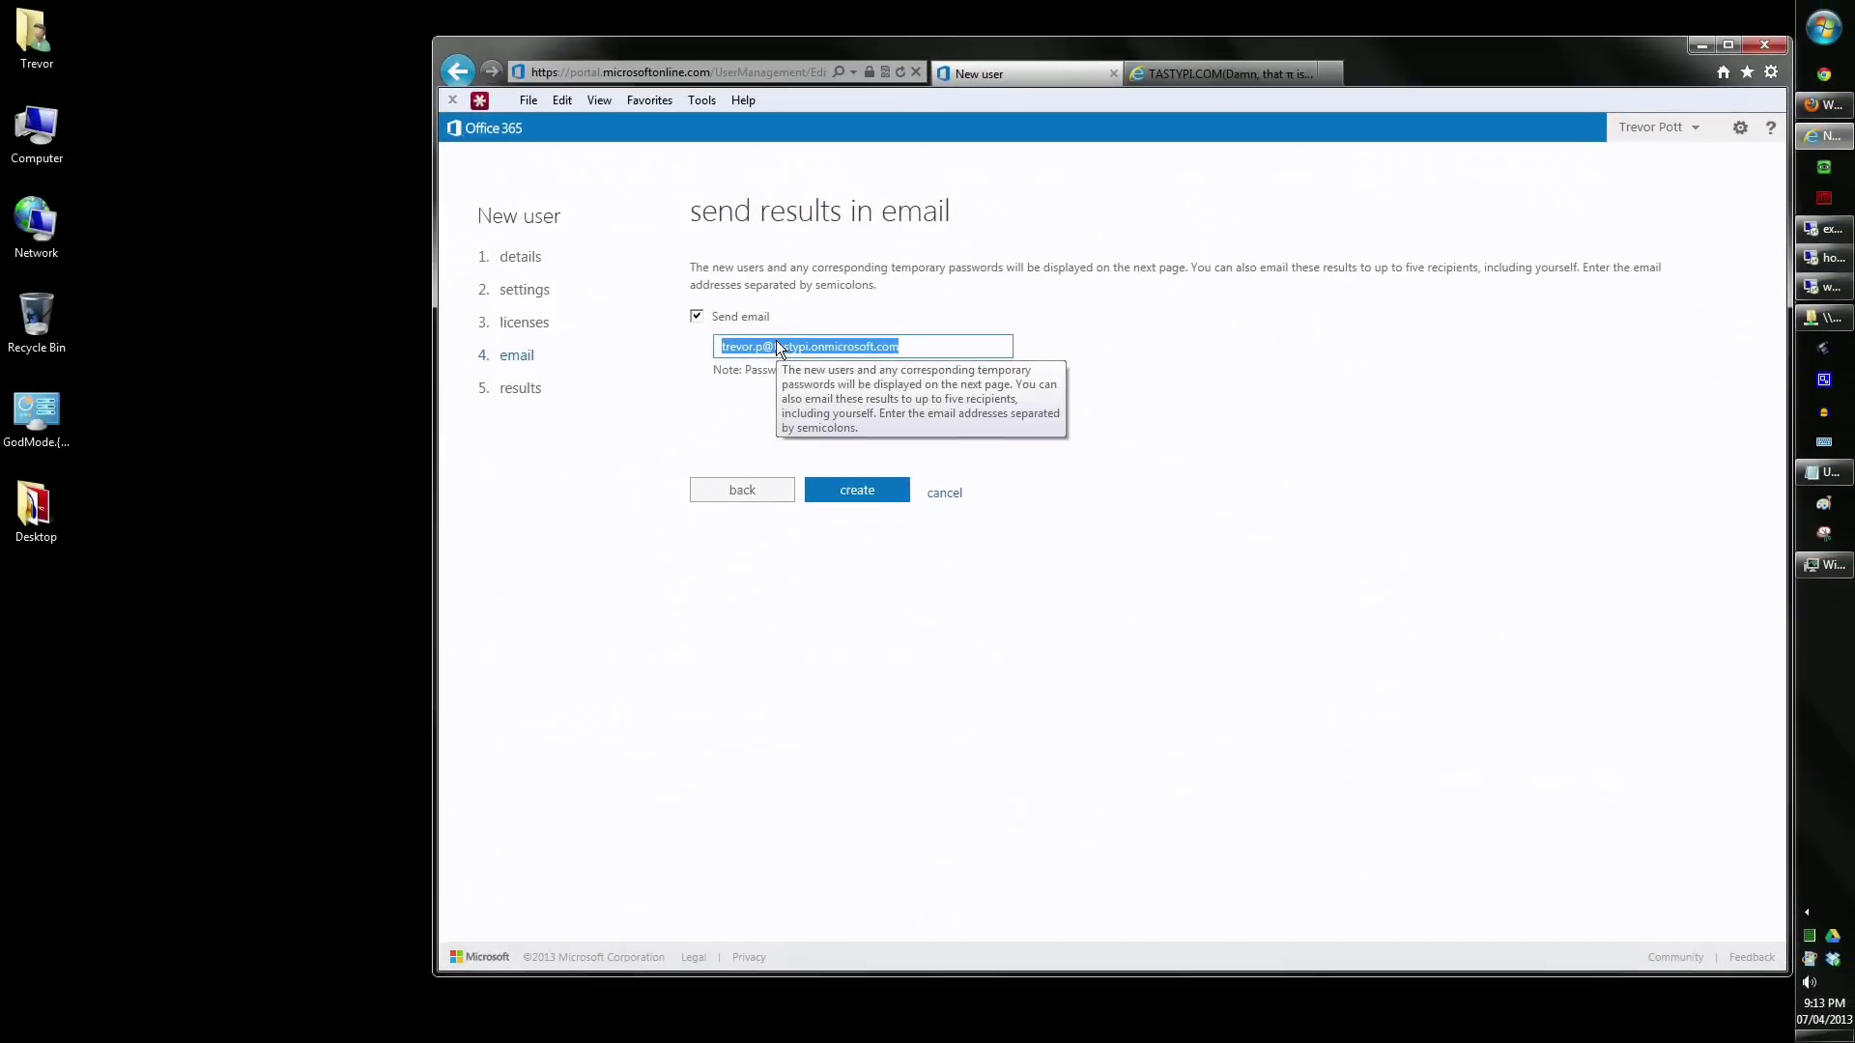
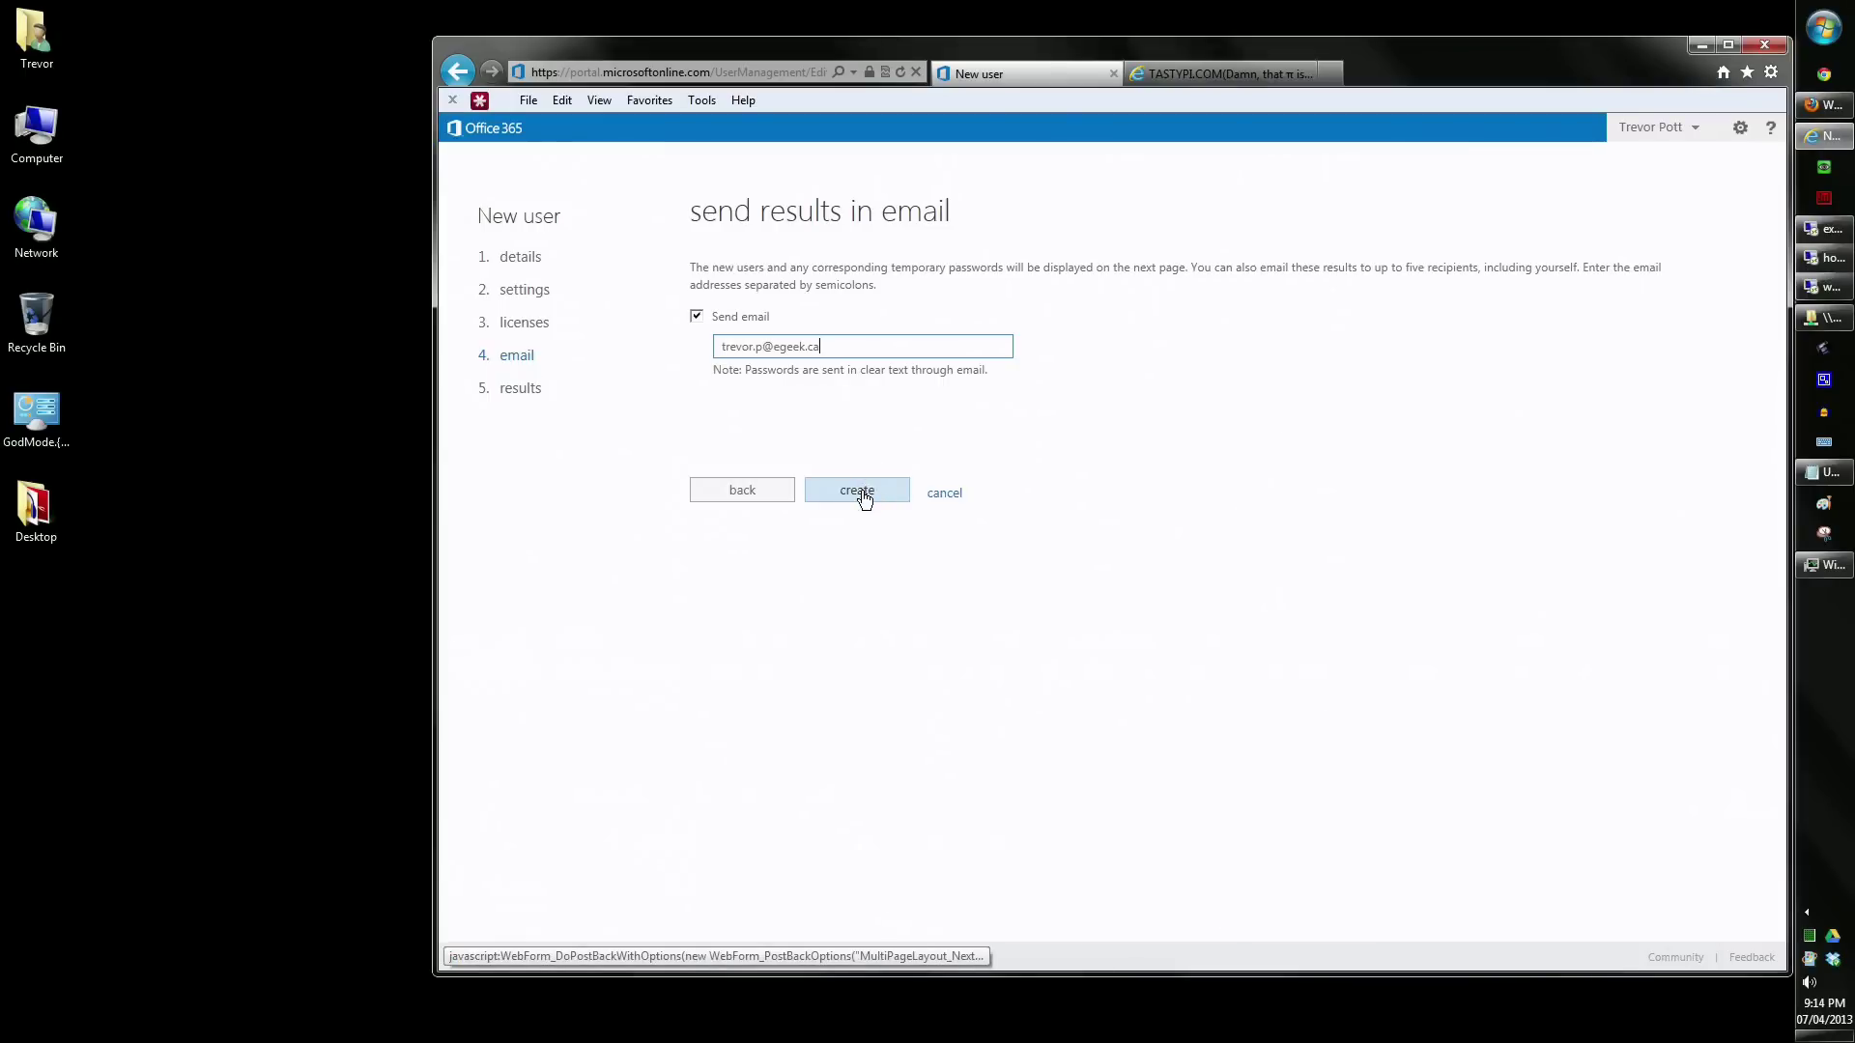
- Send the new user's results to a different recipient's e-mail address and create the account
left_click(864, 499)
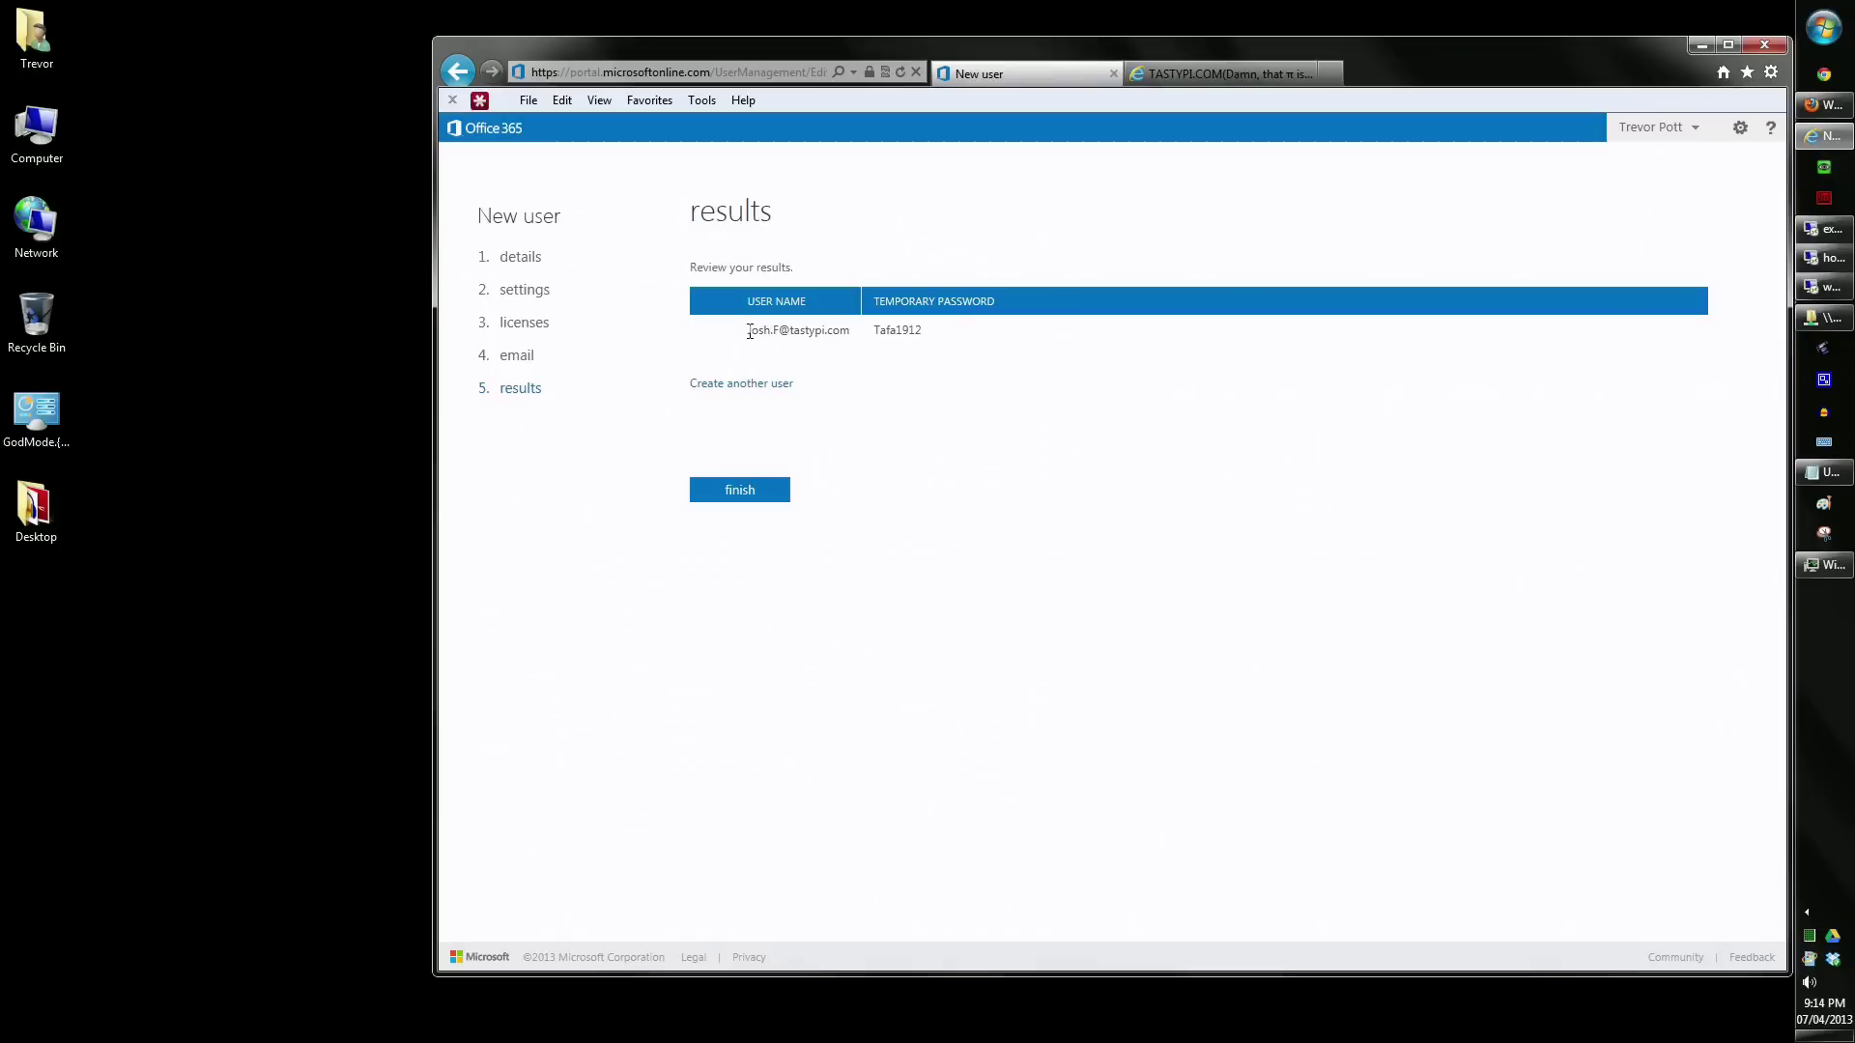
- Highlight the new account's user name in the results table
left_click_drag(749, 330, 846, 324)
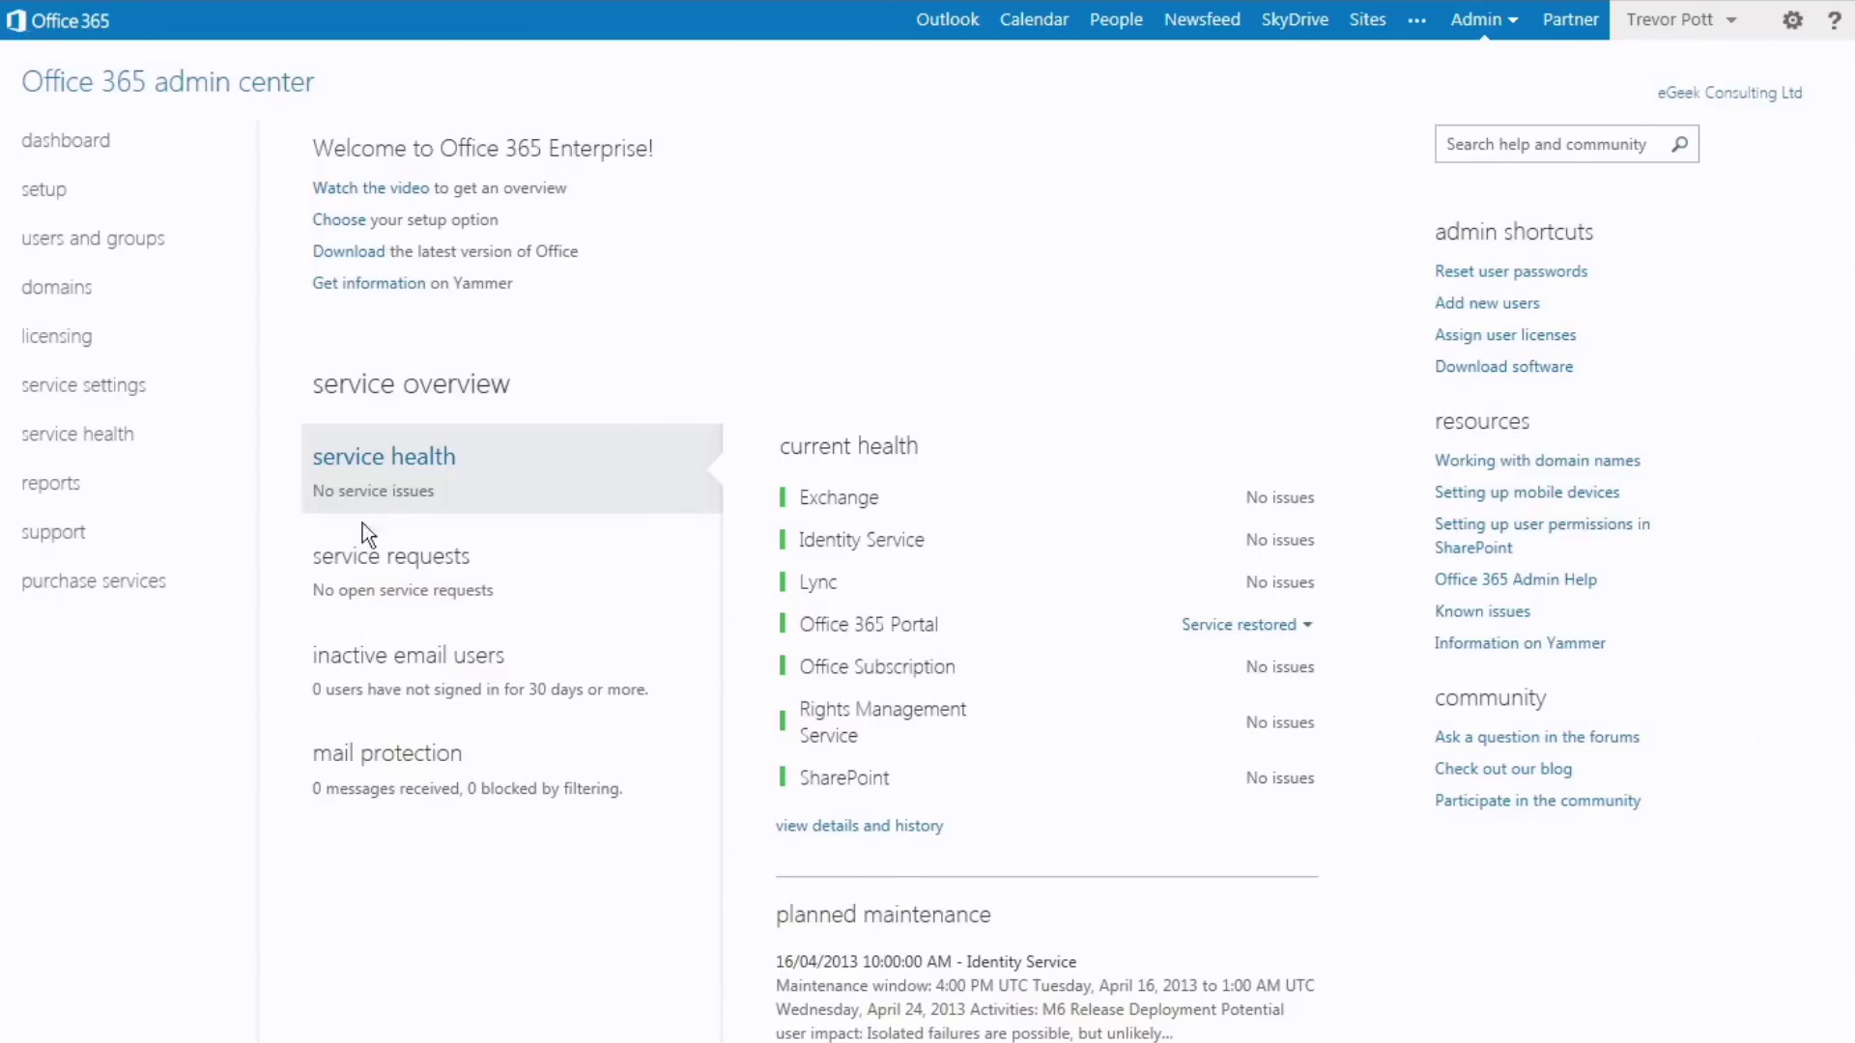
- View the service requests, inactive email users and mail protection summaries, then go to users and groups
left_click(383, 553)
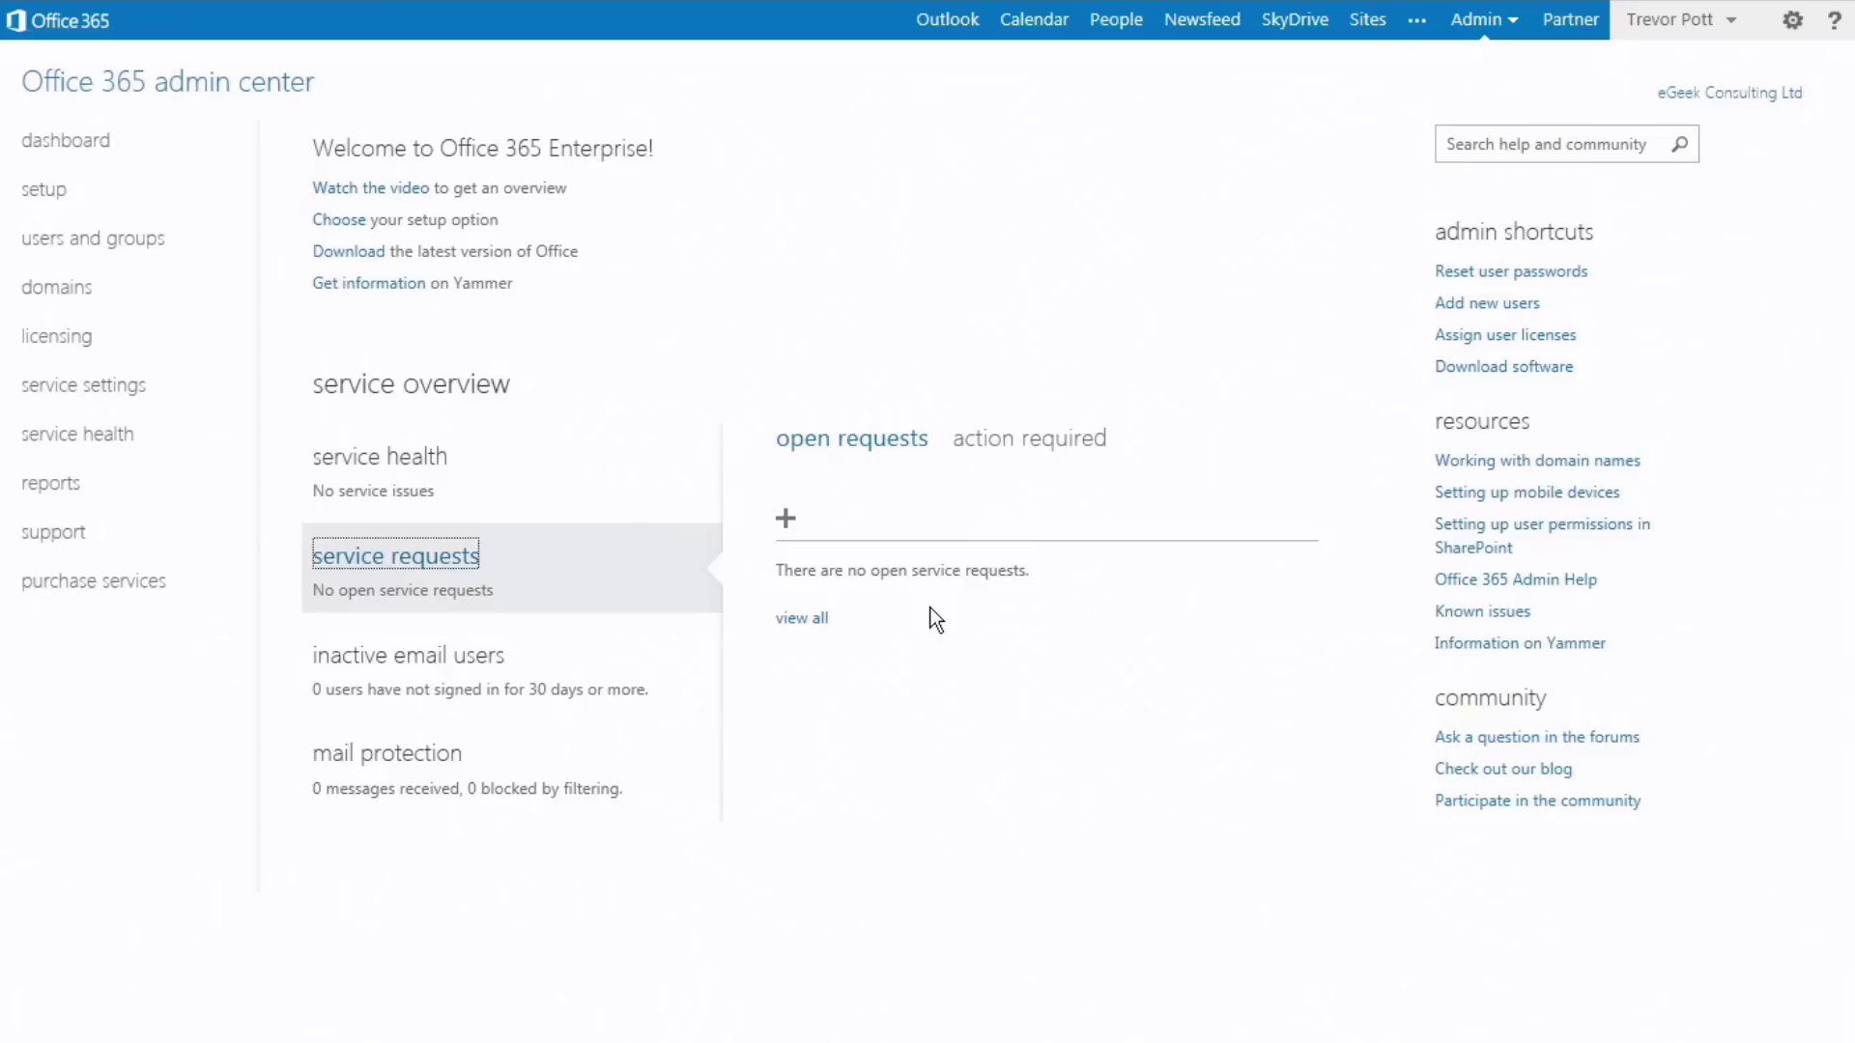
left_click(589, 675)
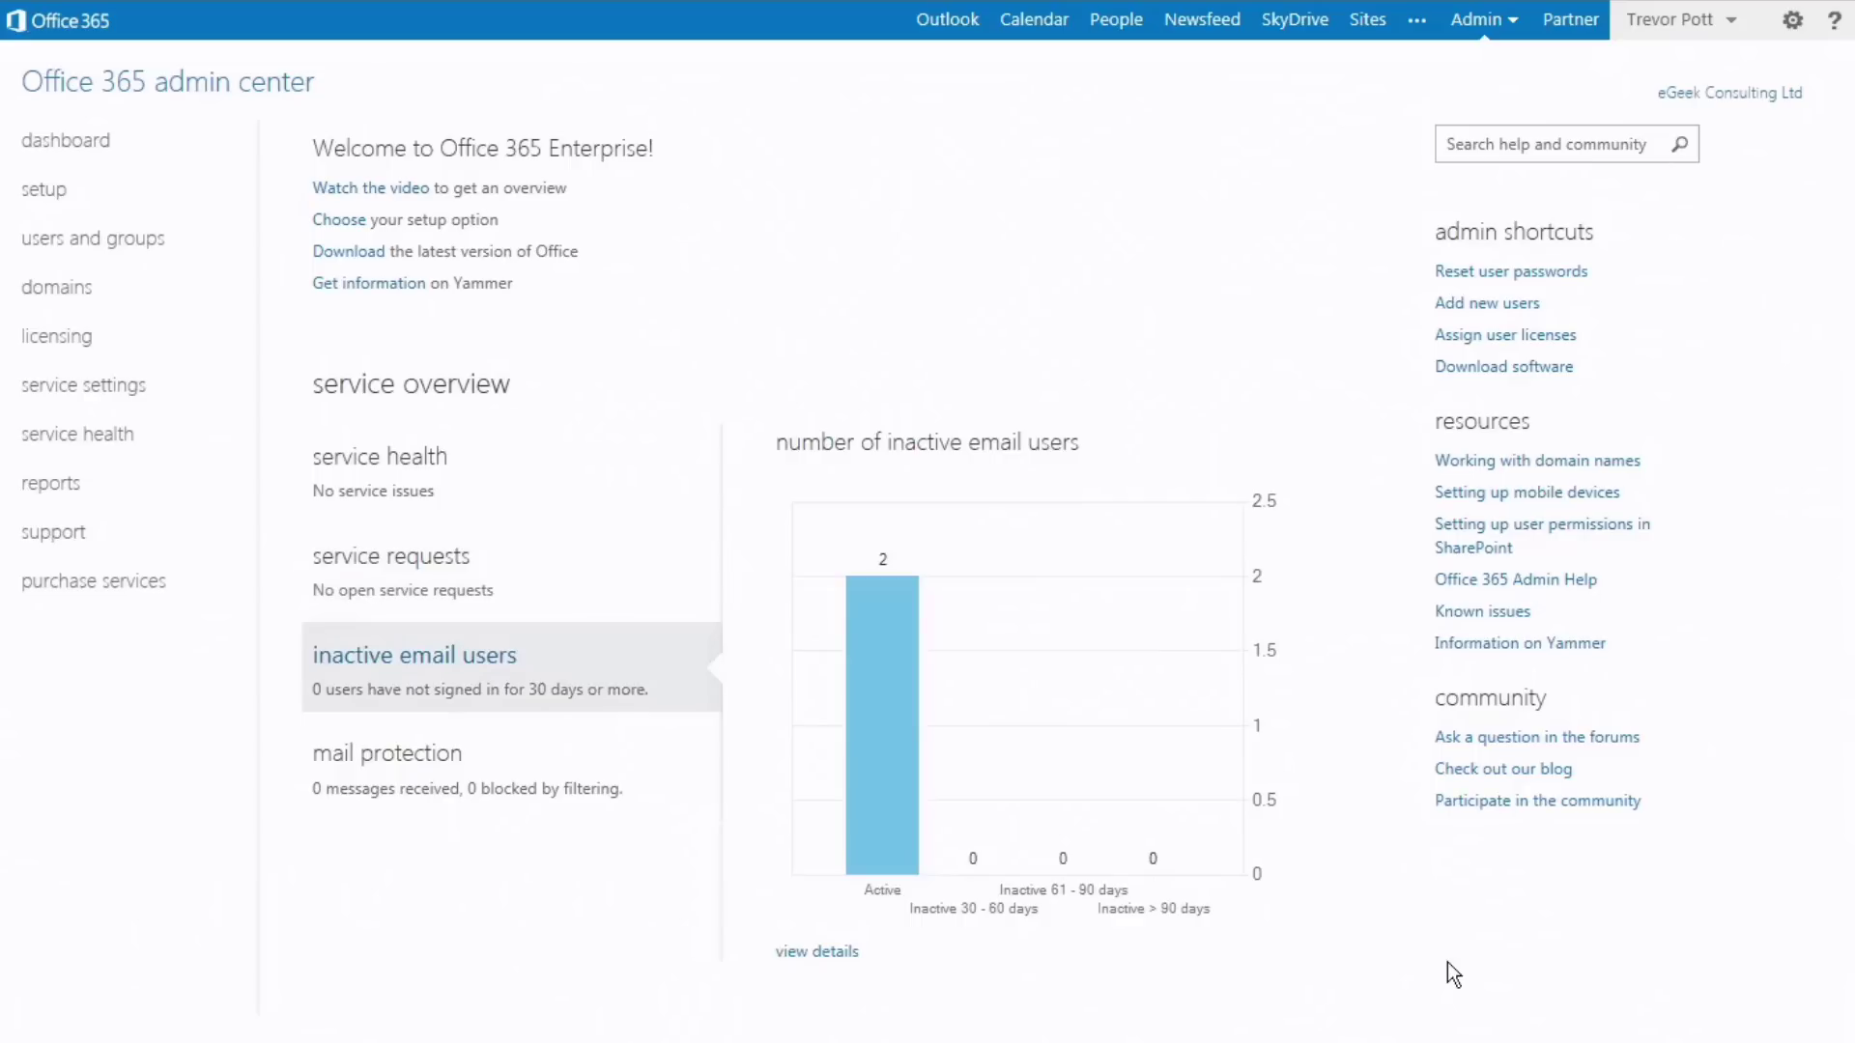
left_click(440, 770)
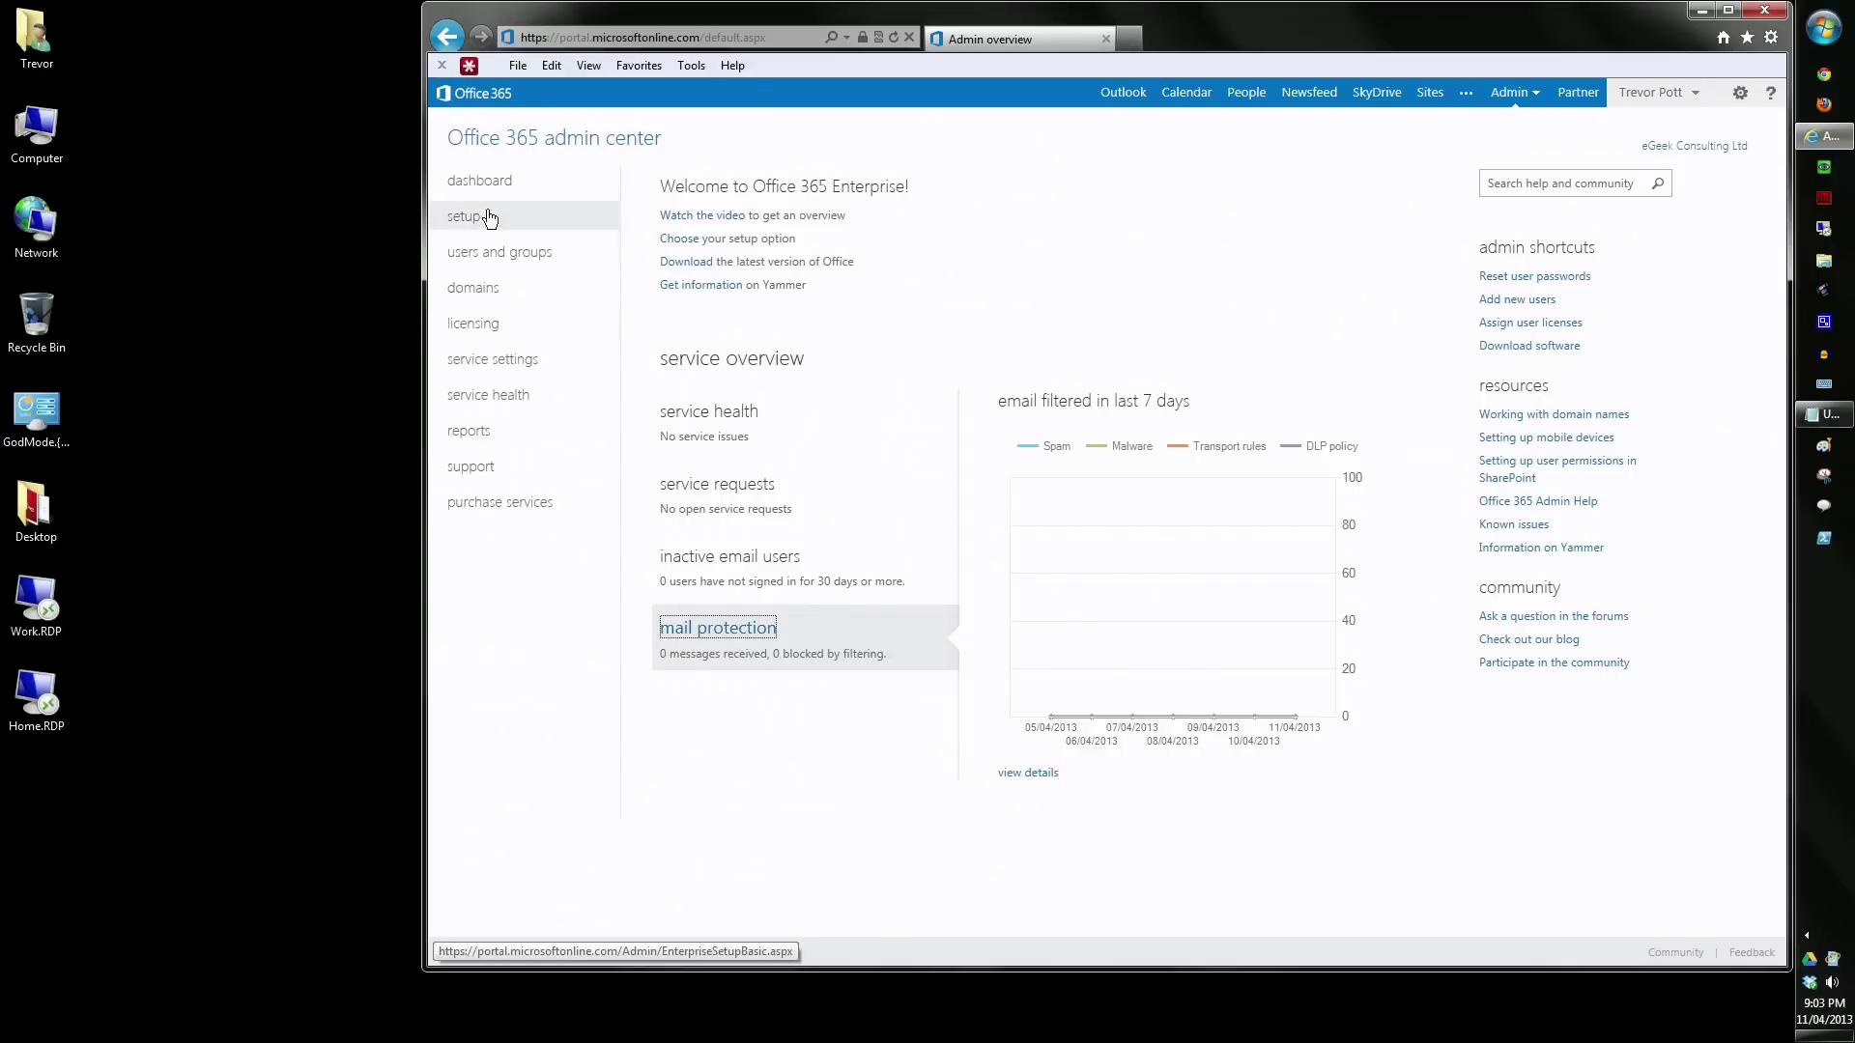
left_click(480, 259)
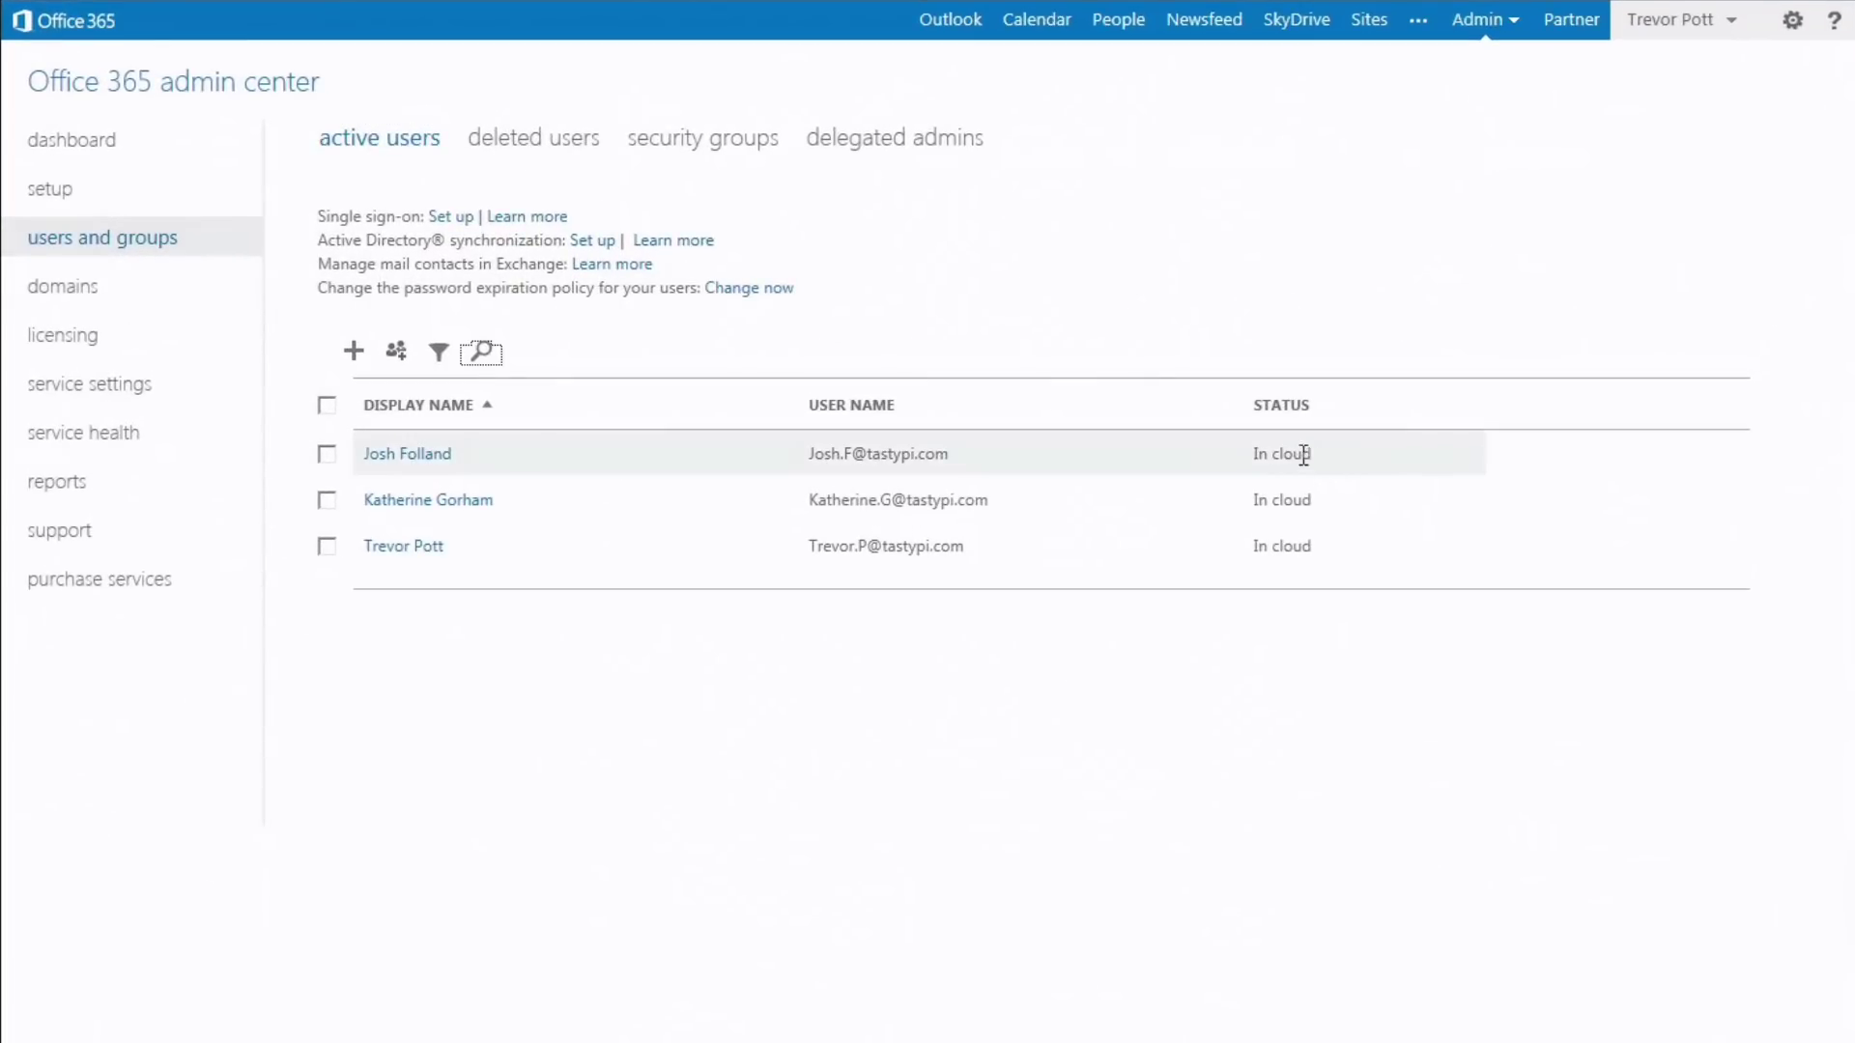
- Select the new user among active users, view the delegated admins list, then go to domains
left_click(1267, 454)
left_click(1212, 455)
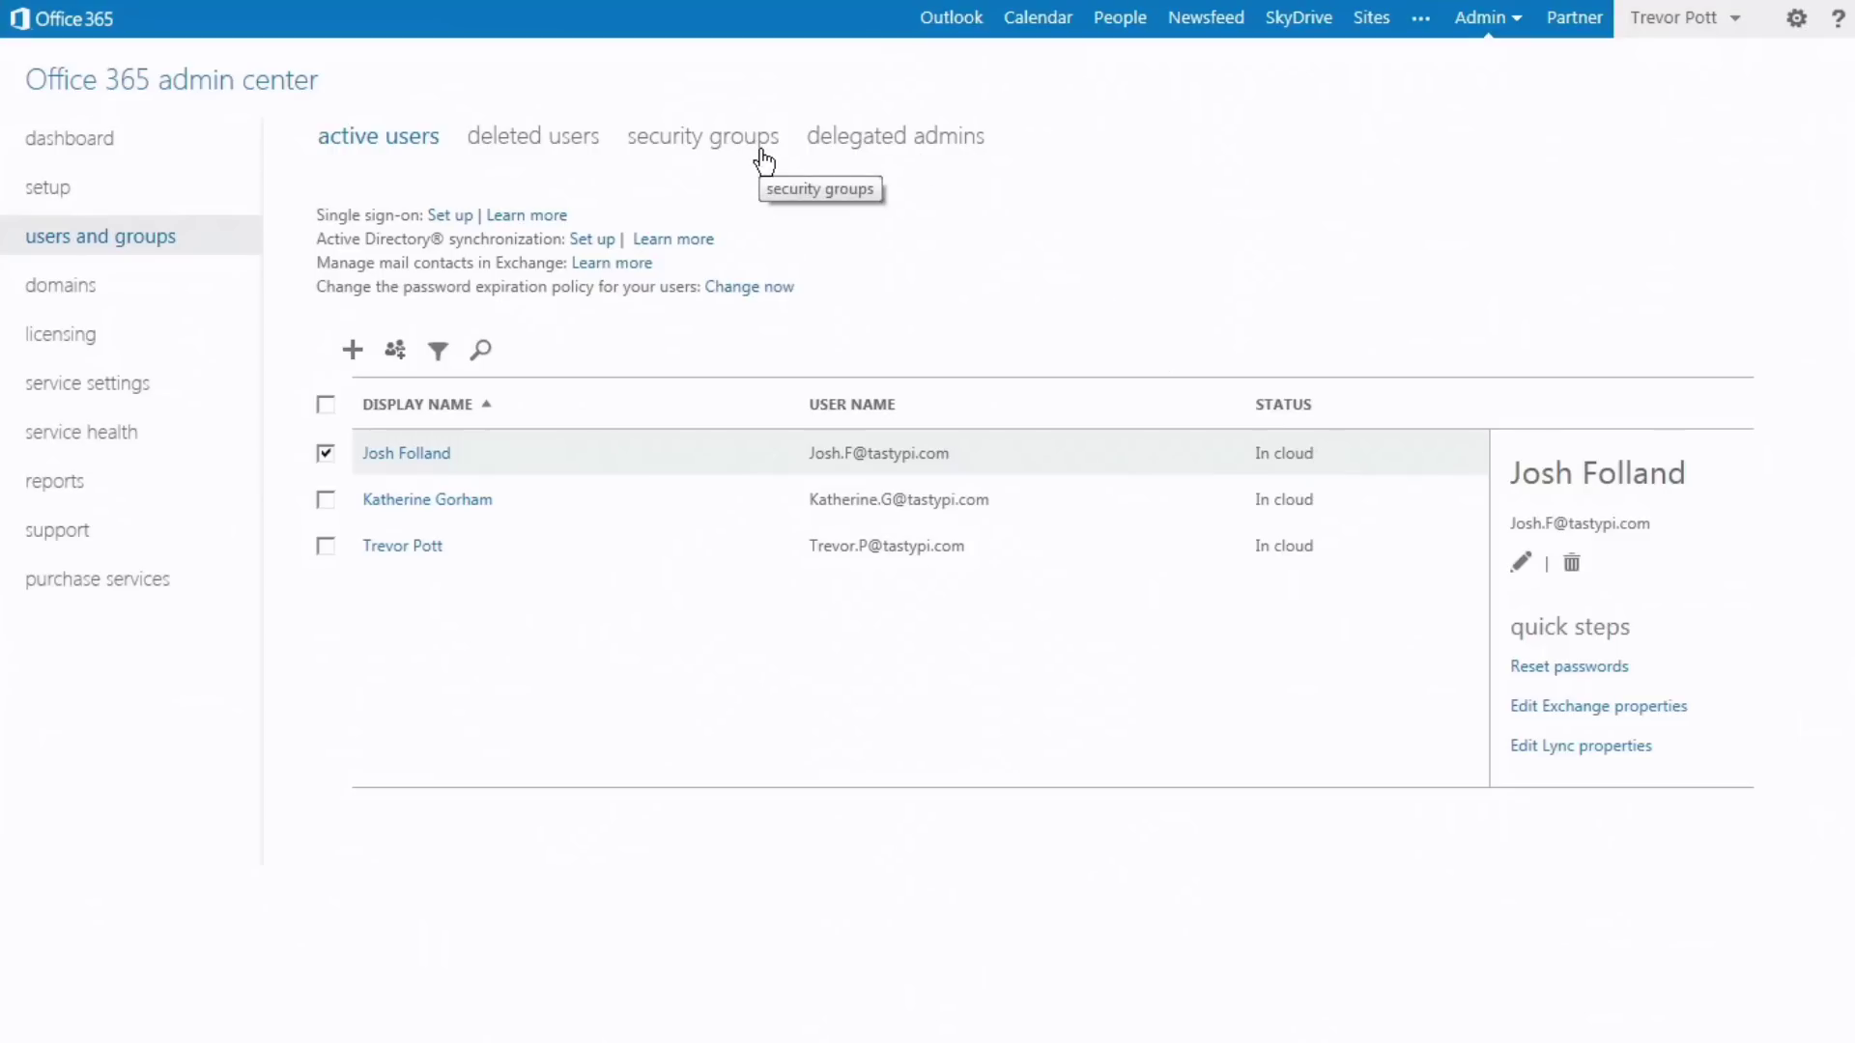
left_click(895, 136)
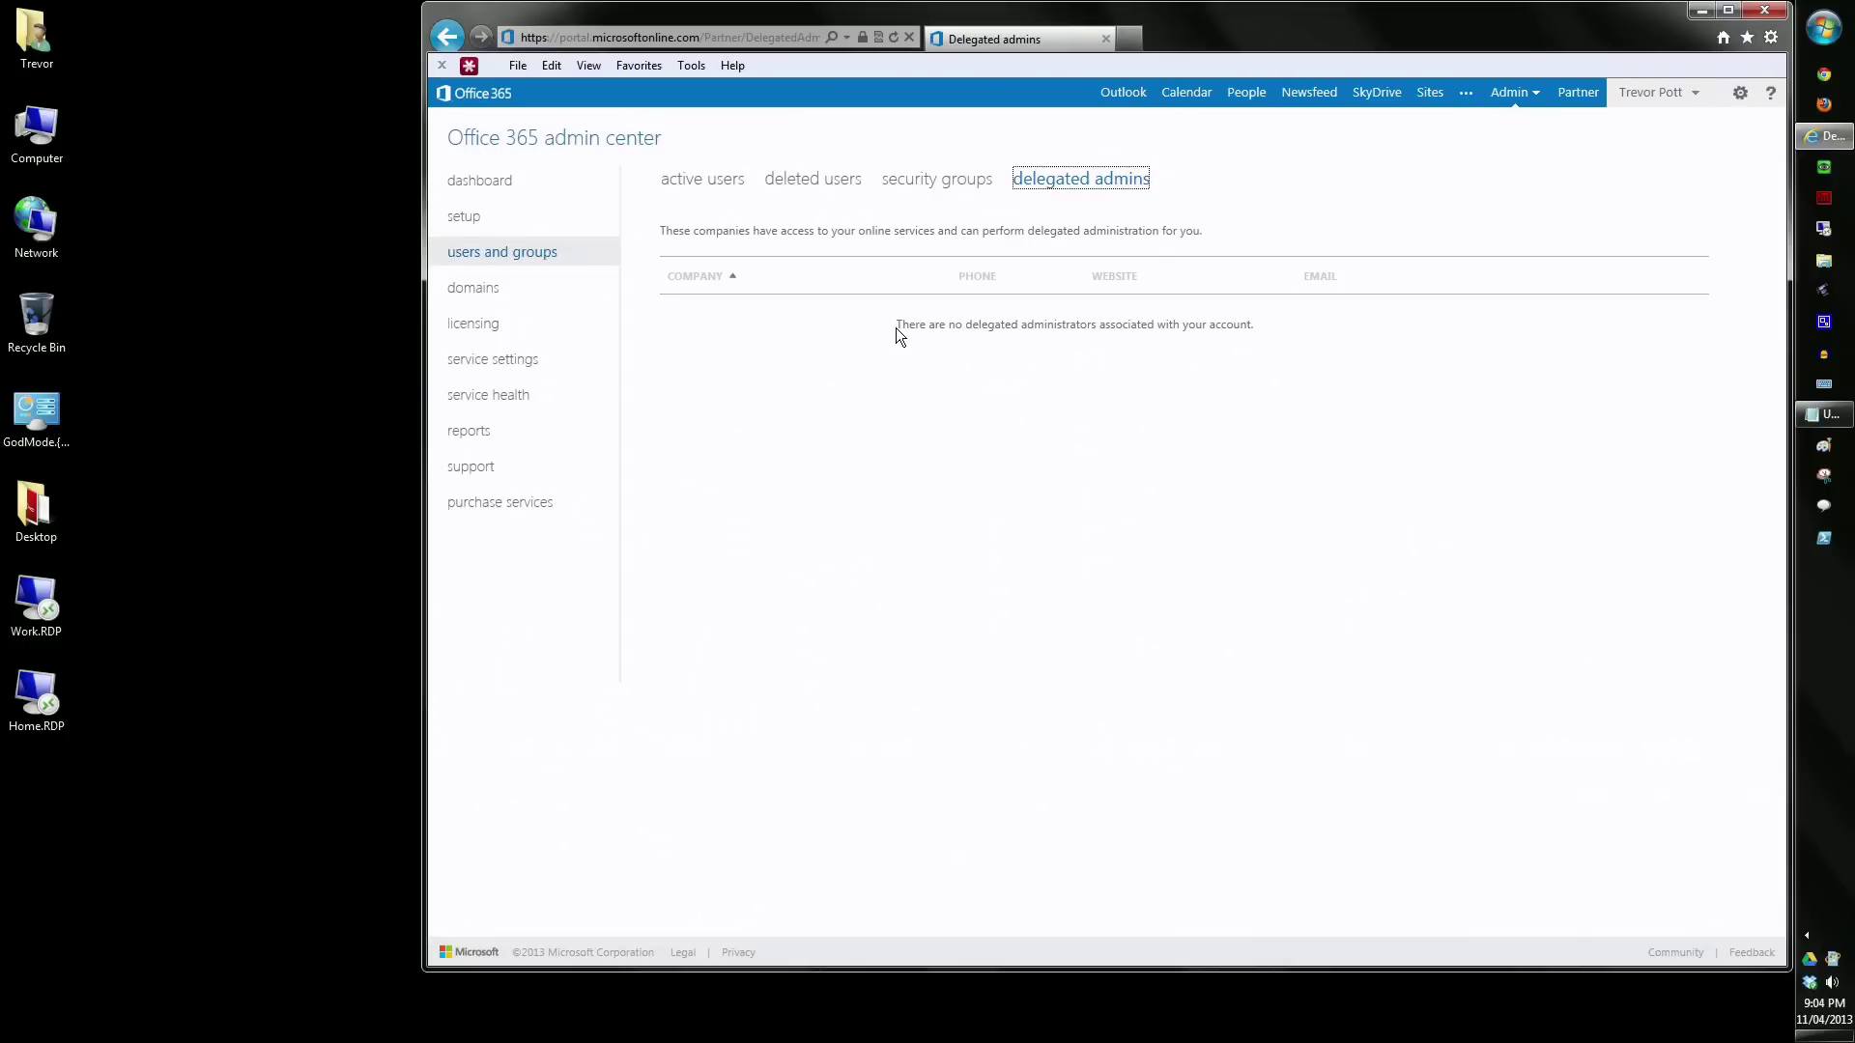
left_click(480, 290)
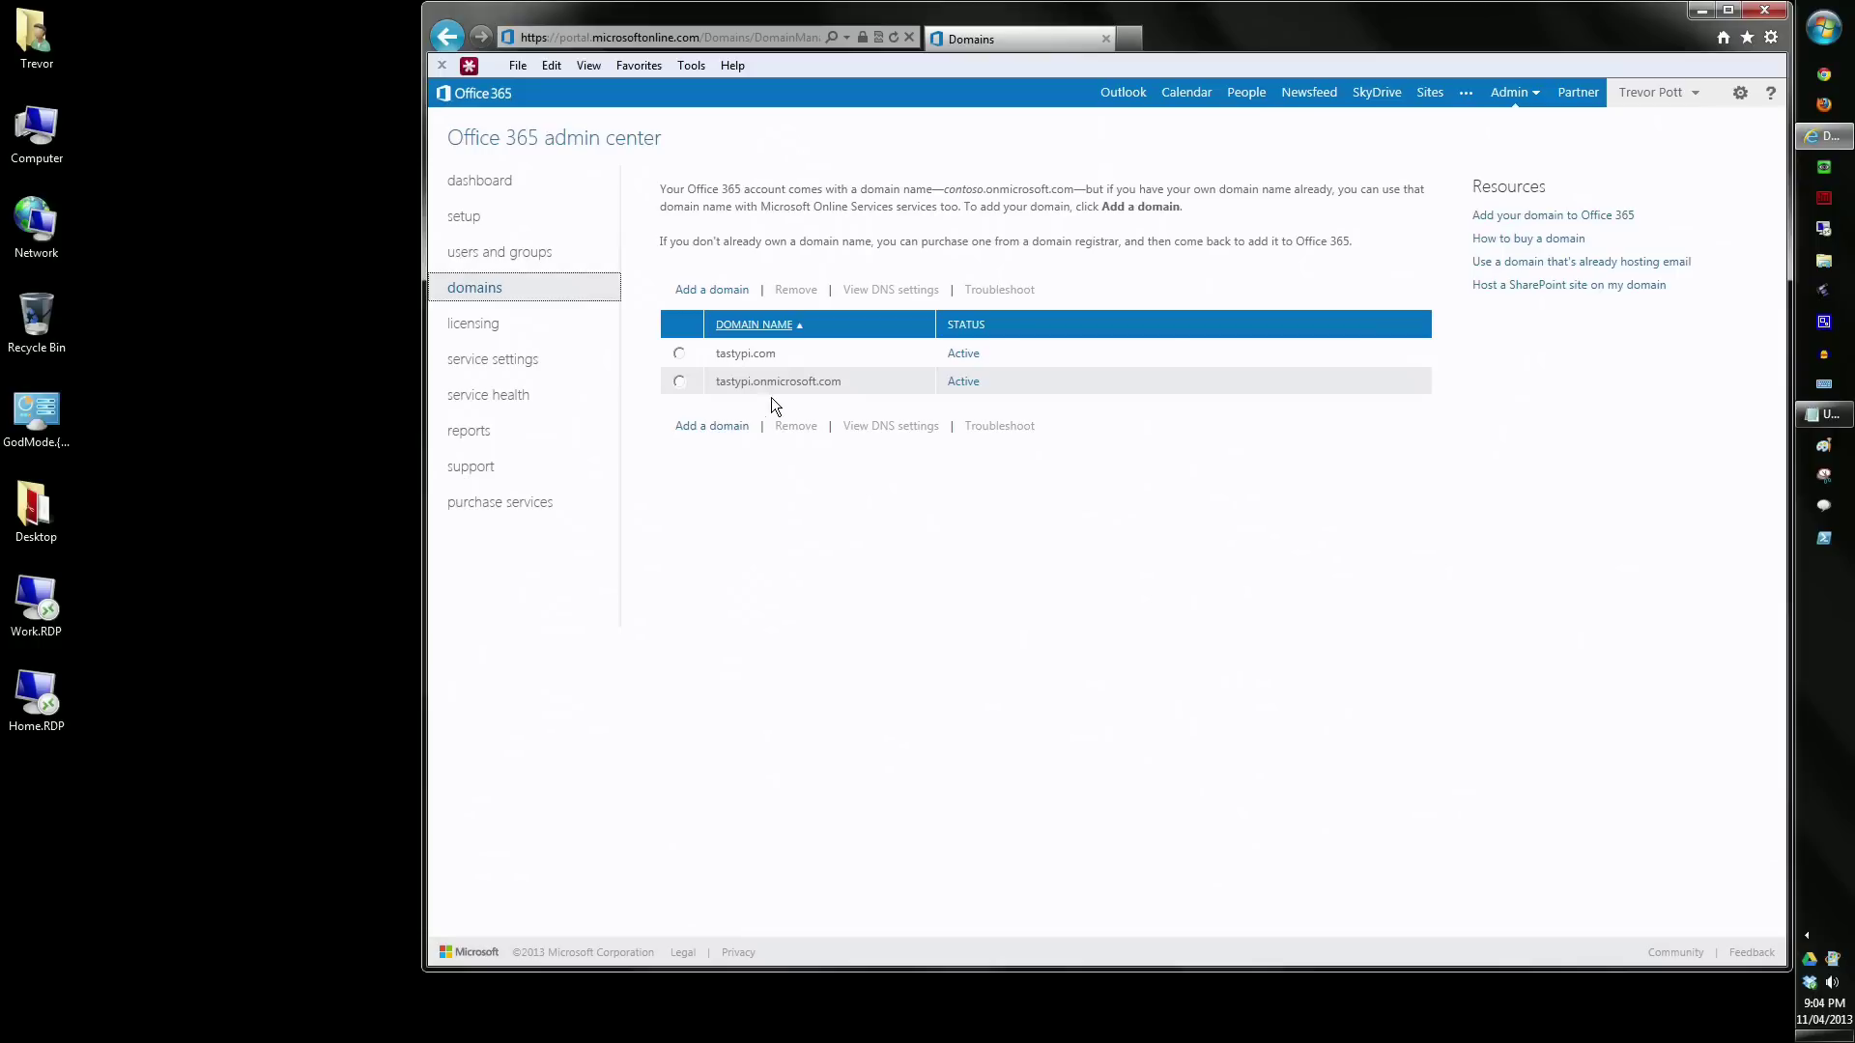
- Review the tastypi.onmicrosoft.com domain and the E3 trial subscription, then open mail service settings
left_click_drag(714, 383, 843, 380)
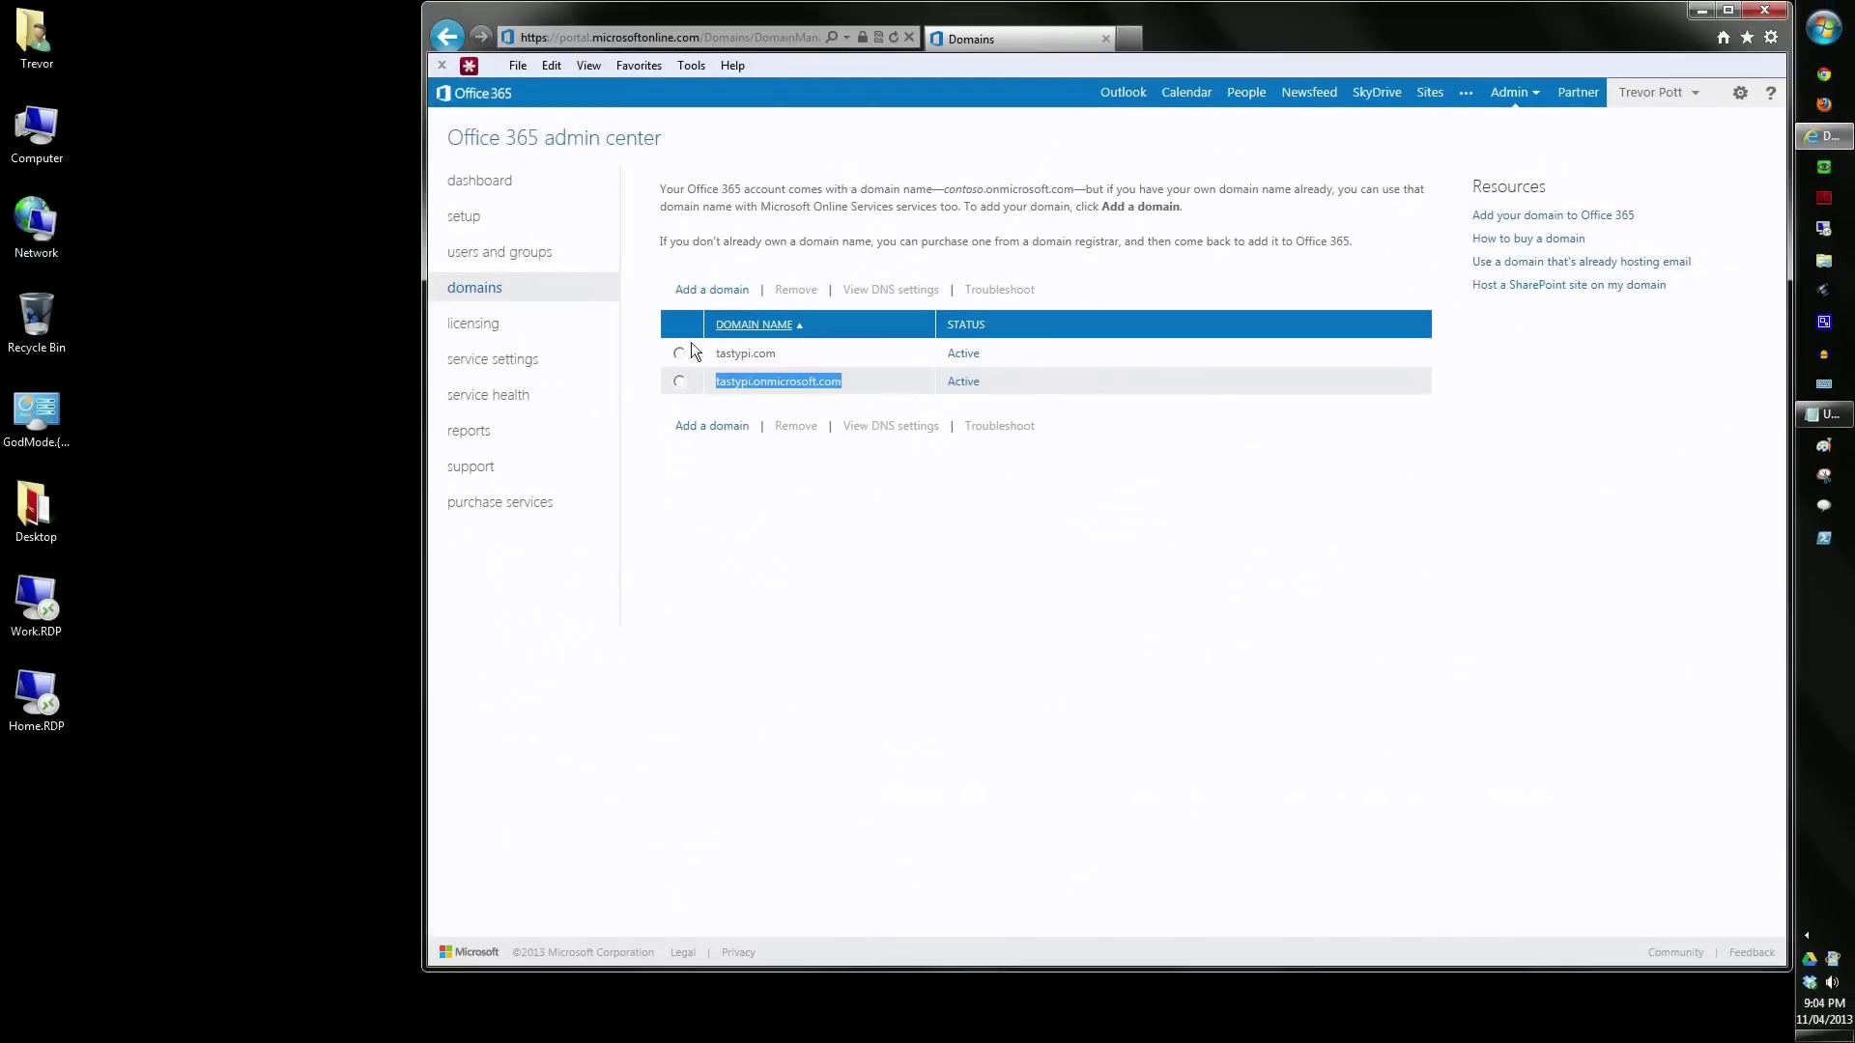
left_click(506, 331)
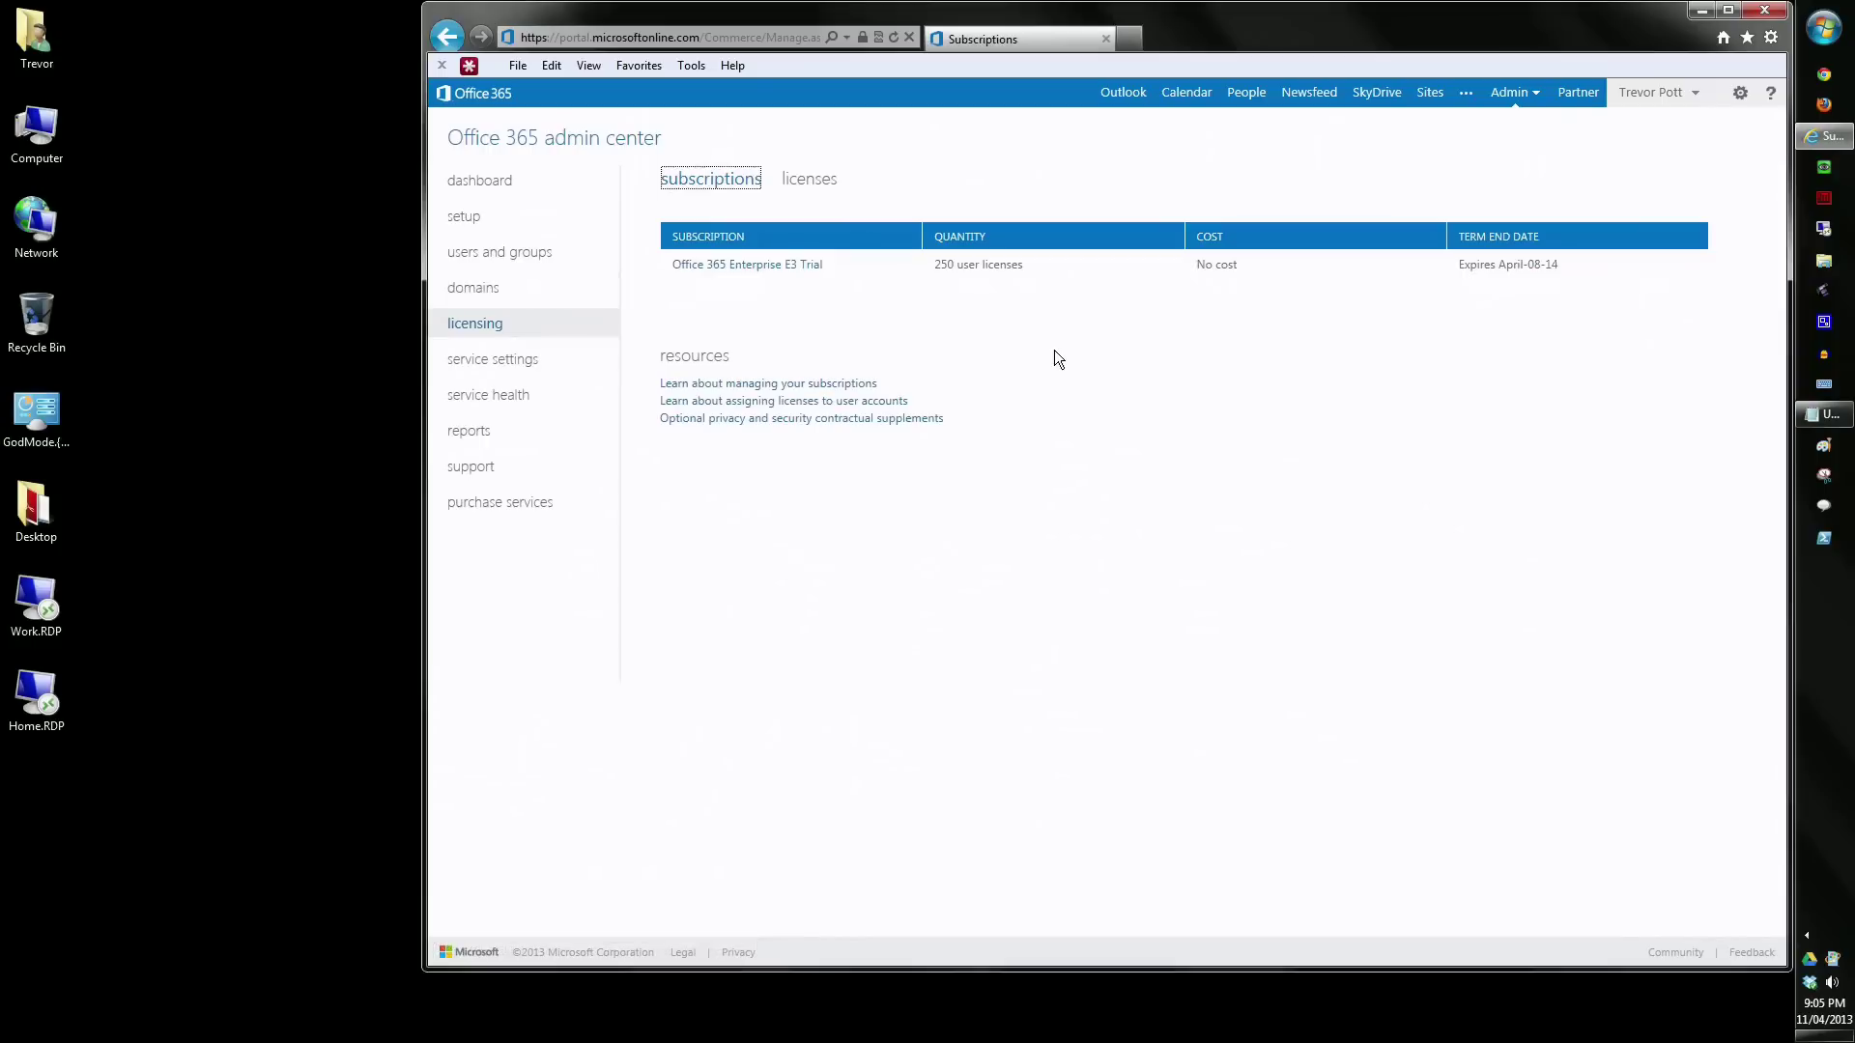
left_click(478, 359)
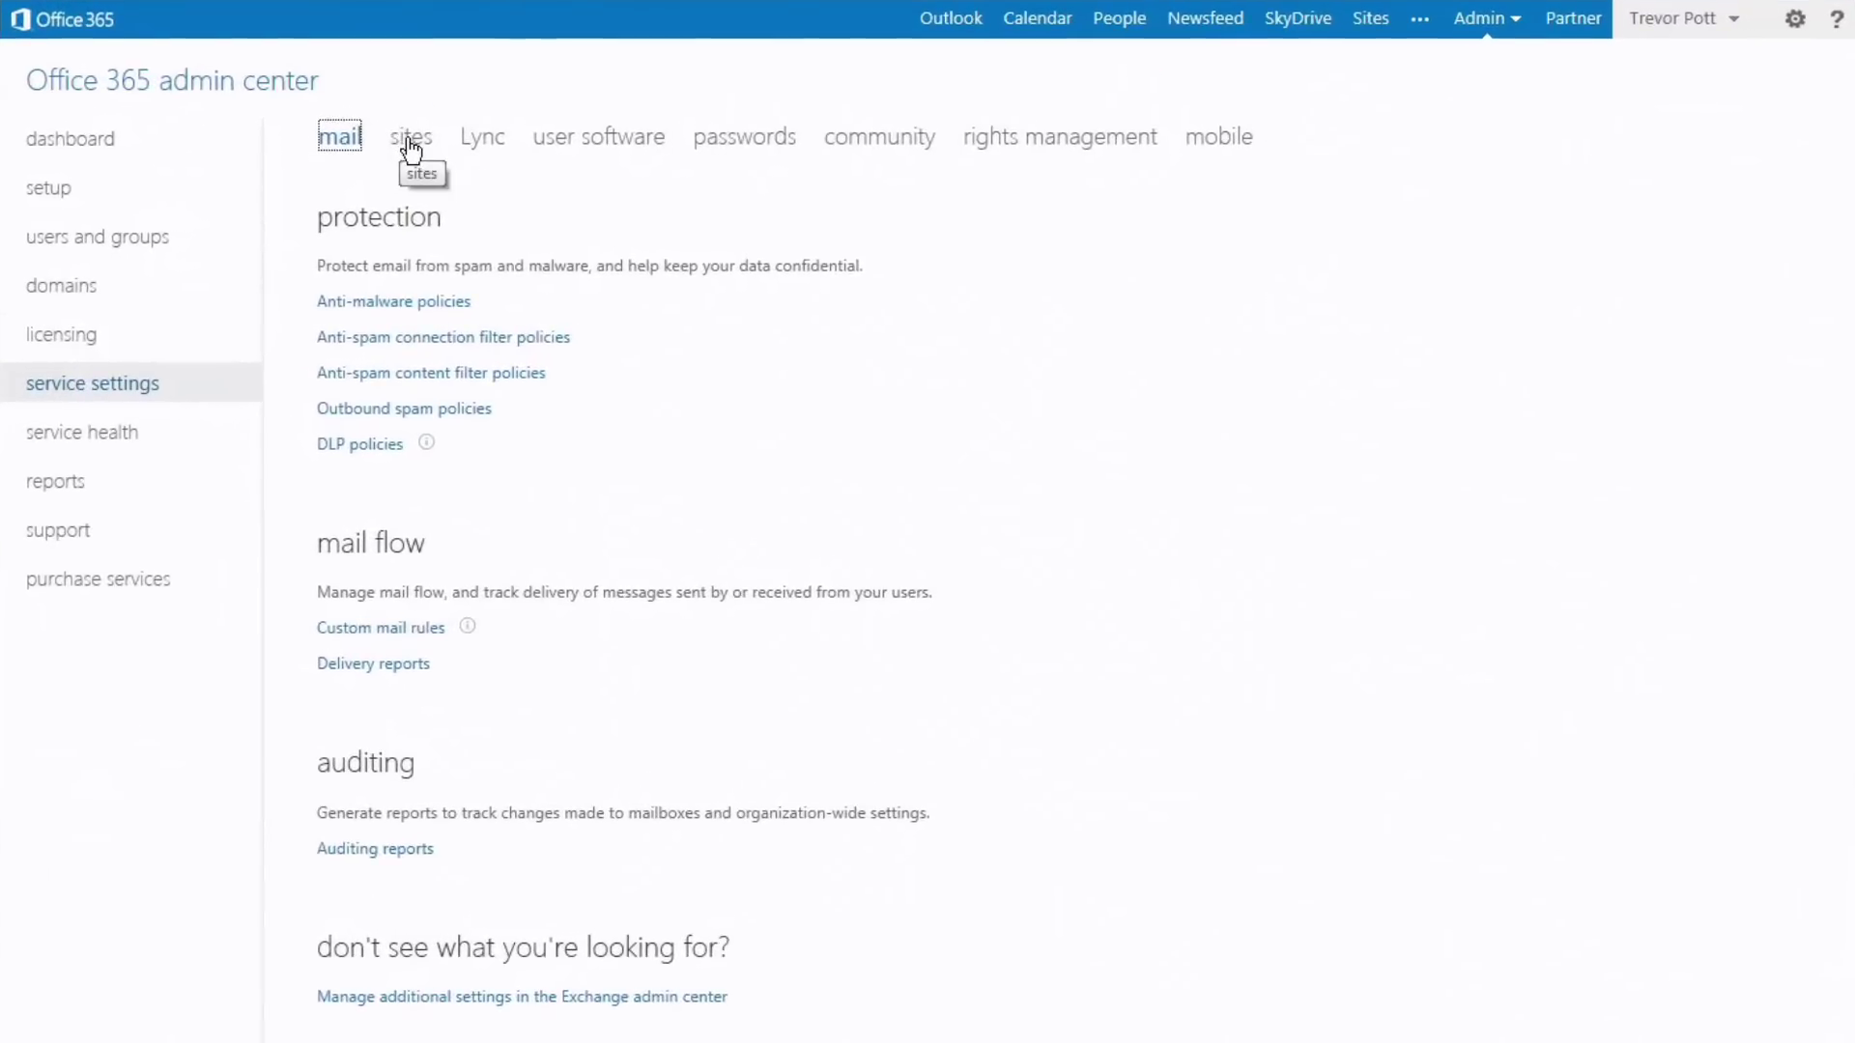
- Show the sites section of service settings and the list of admin centers
left_click(414, 150)
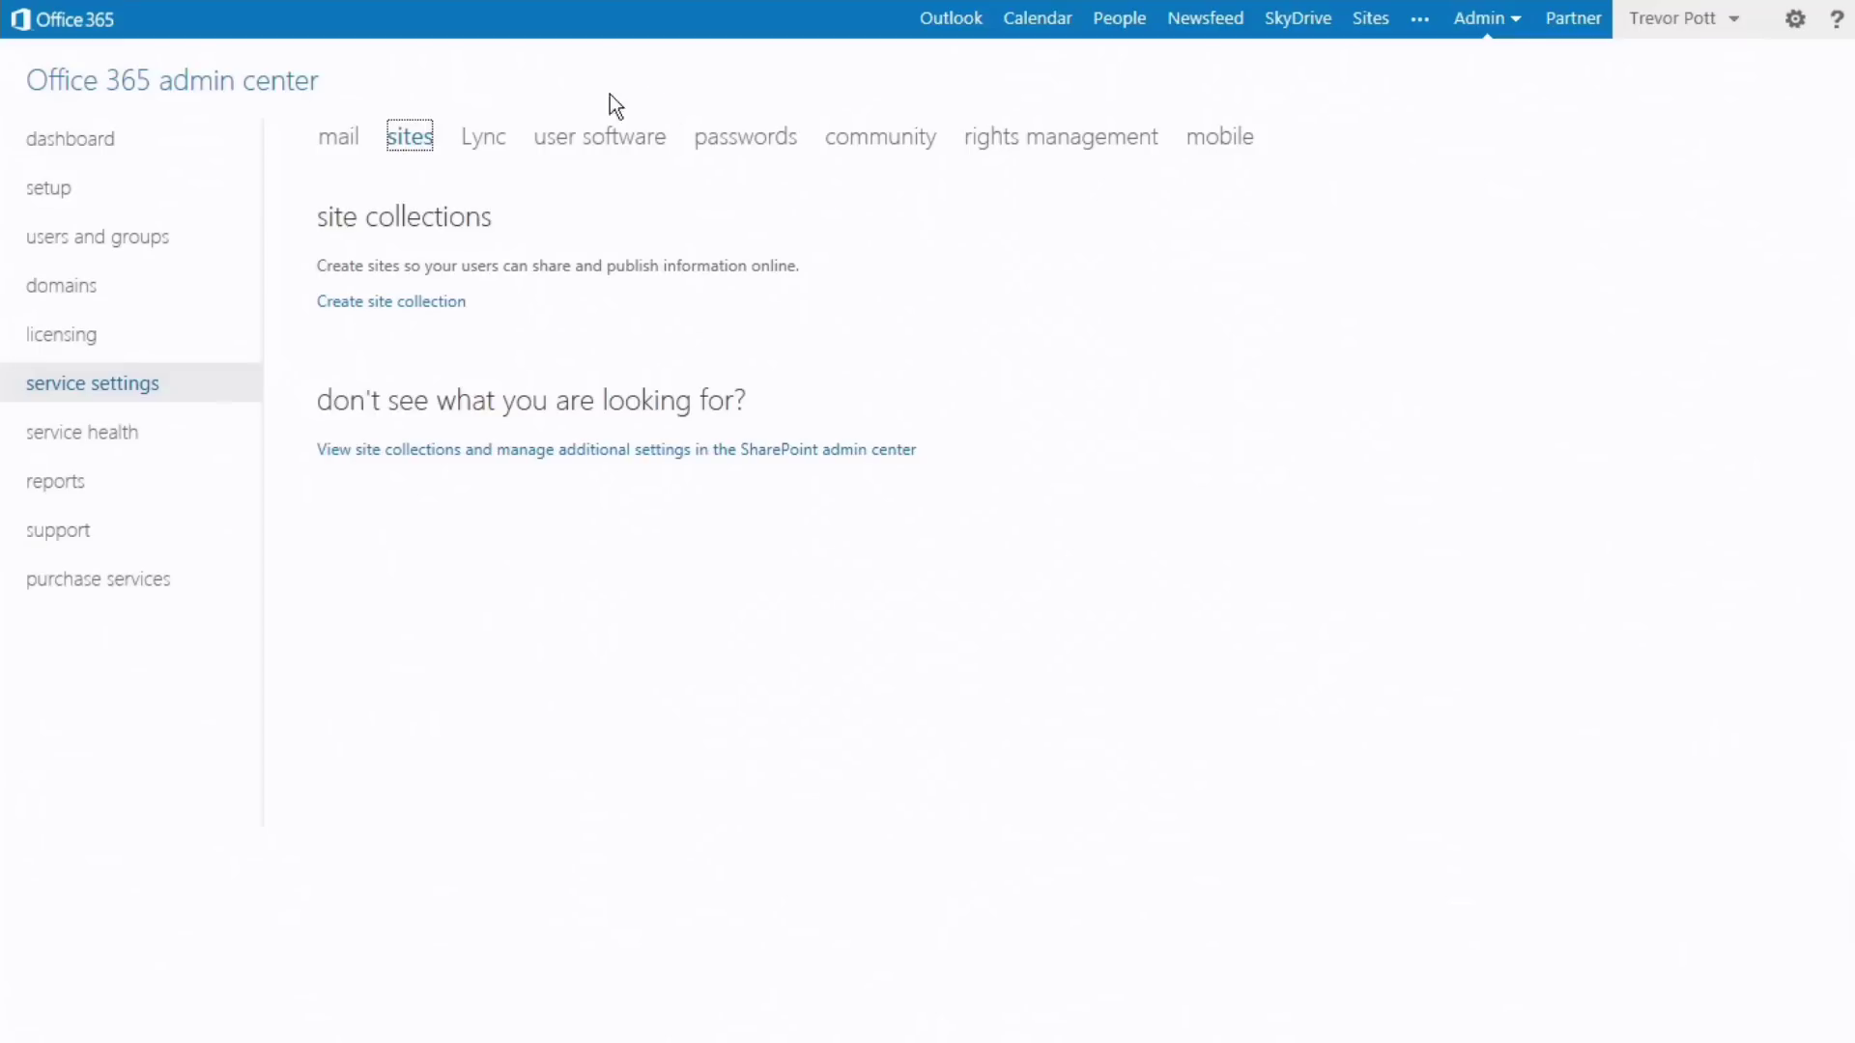
left_click(1516, 24)
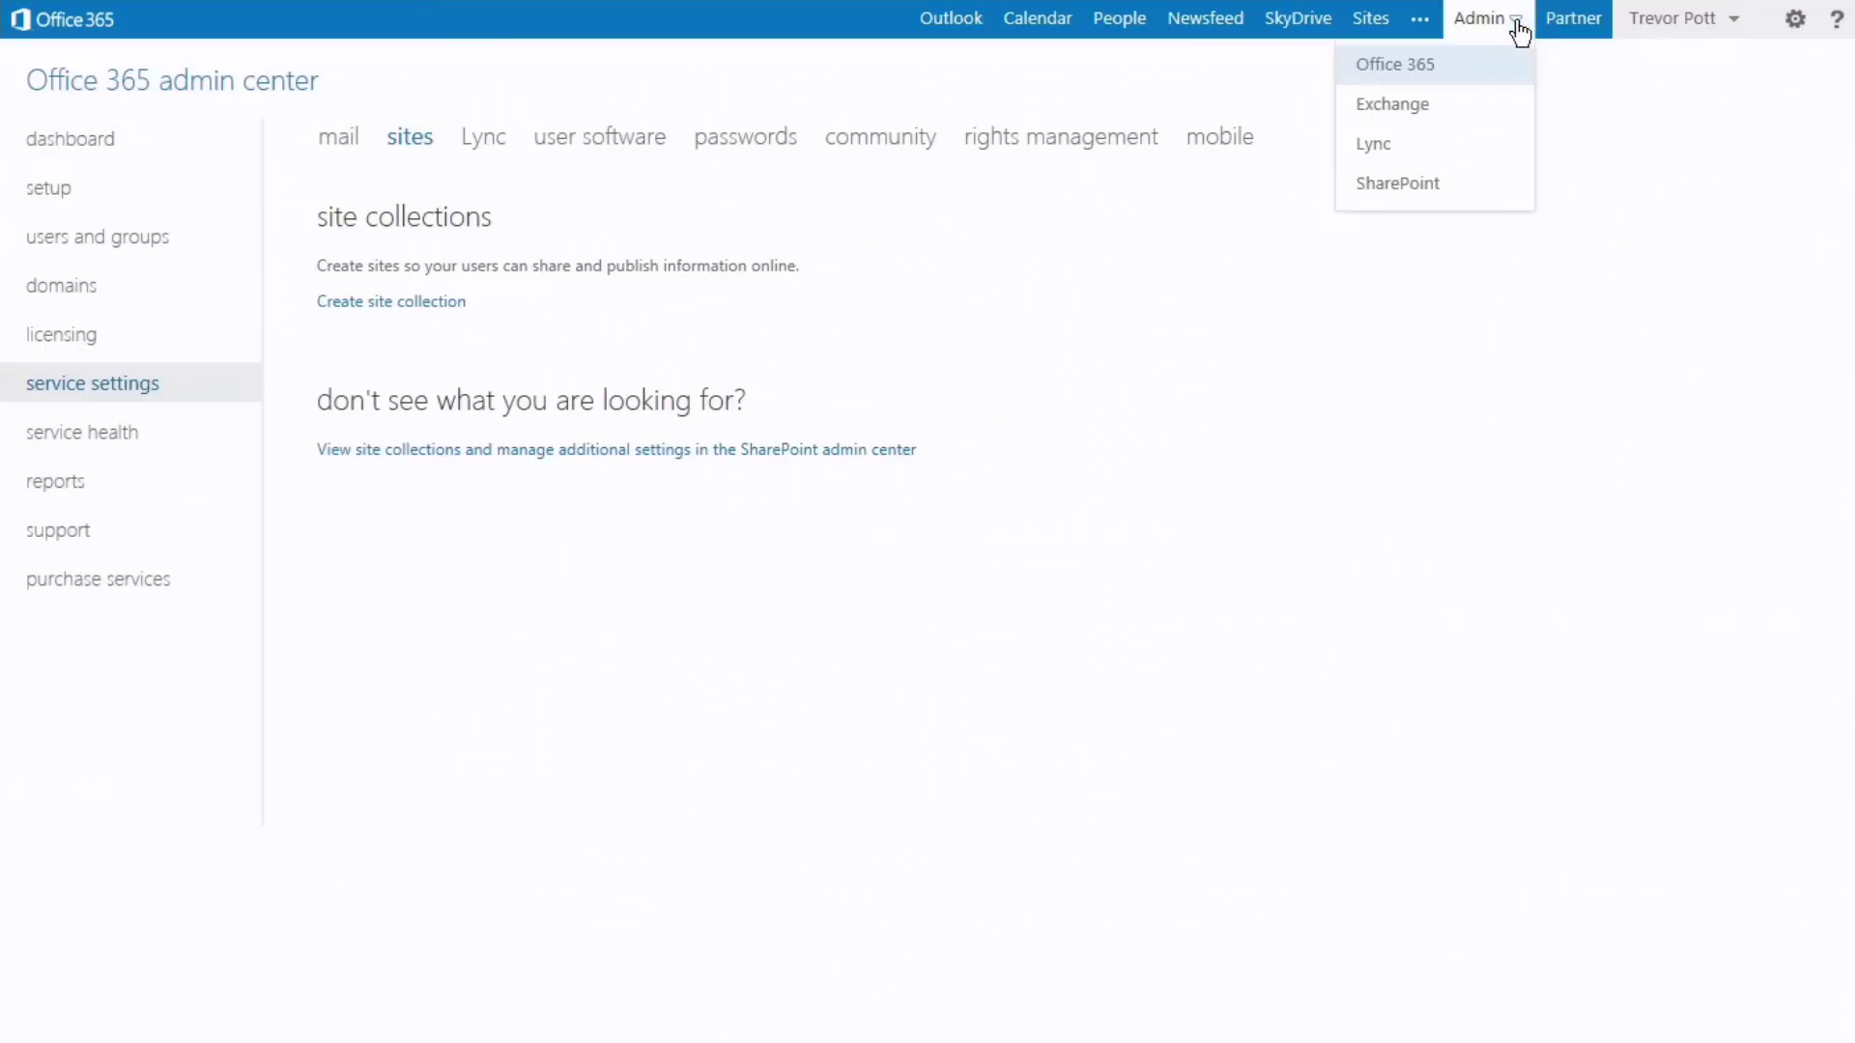
- Open the Office 365, Exchange, Lync and SharePoint admin centers each in a new tab
right_click(1425, 70)
left_click(1468, 107)
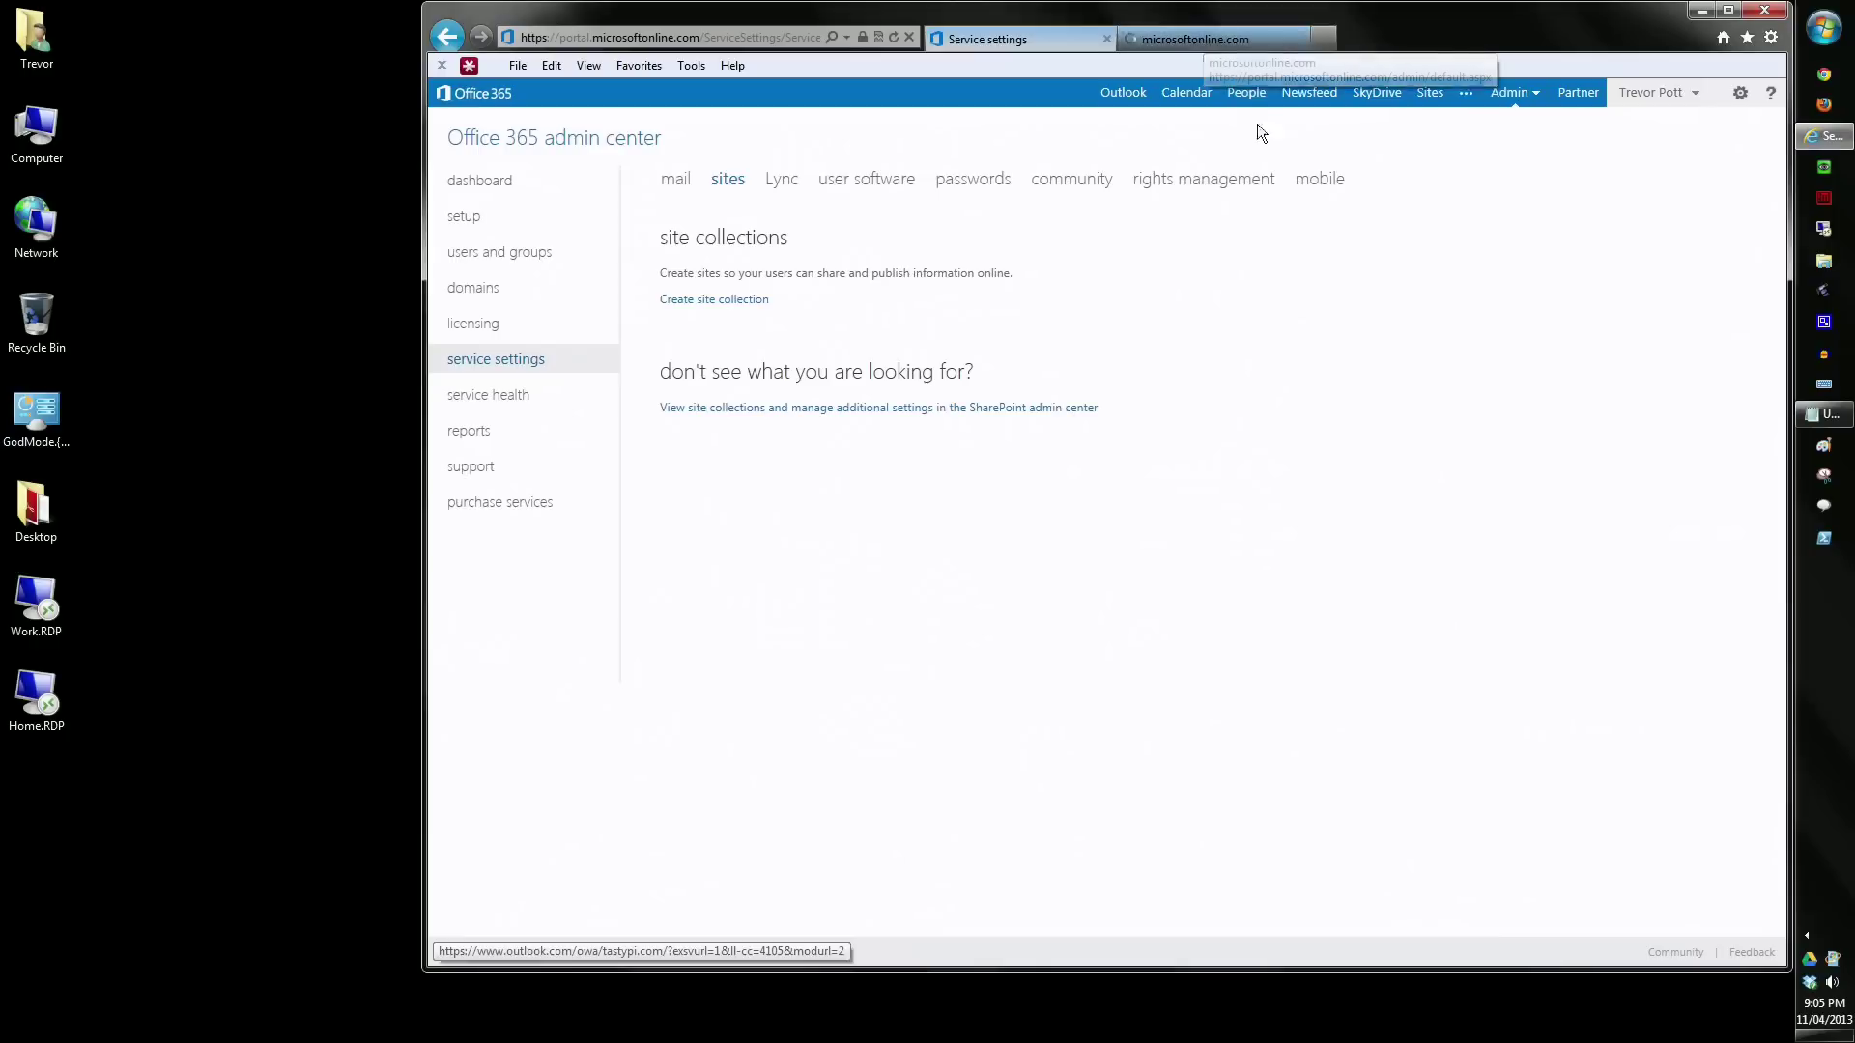
left_click(1506, 85)
right_click(1509, 164)
left_click(1567, 190)
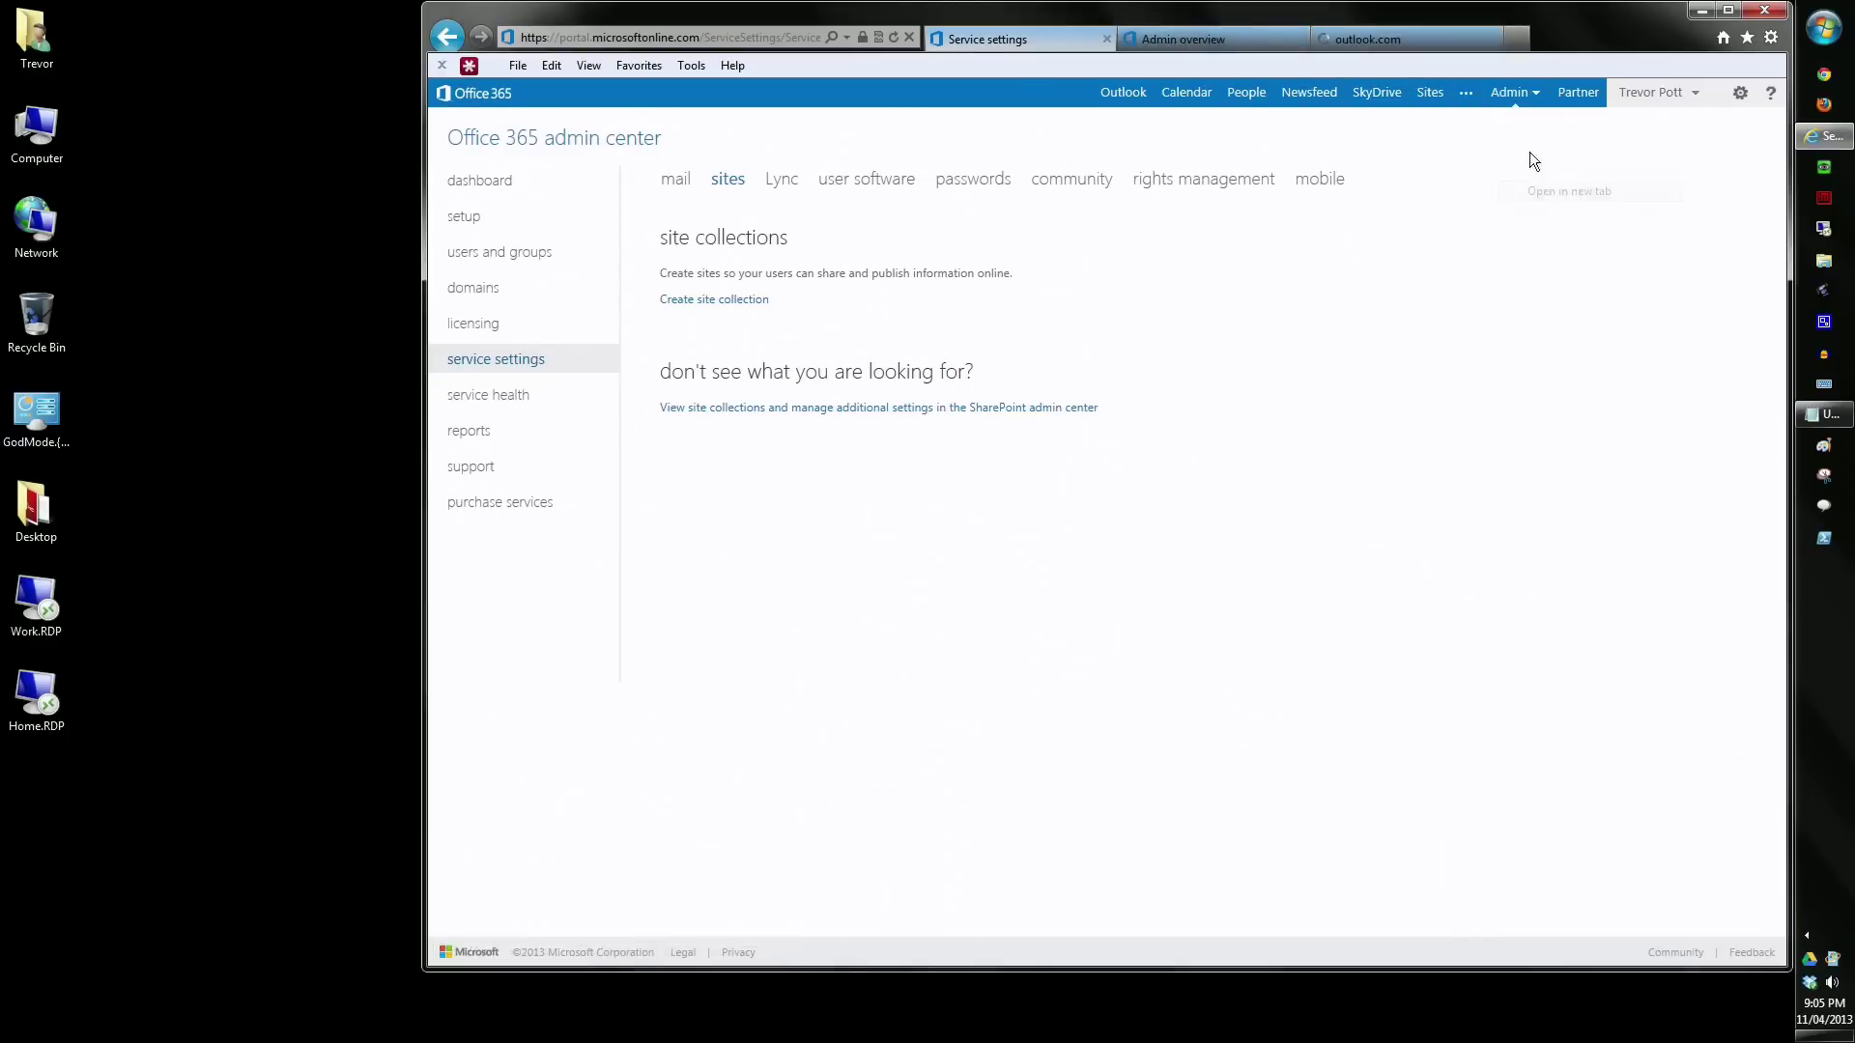
left_click(1509, 91)
right_click(1488, 184)
left_click(1534, 213)
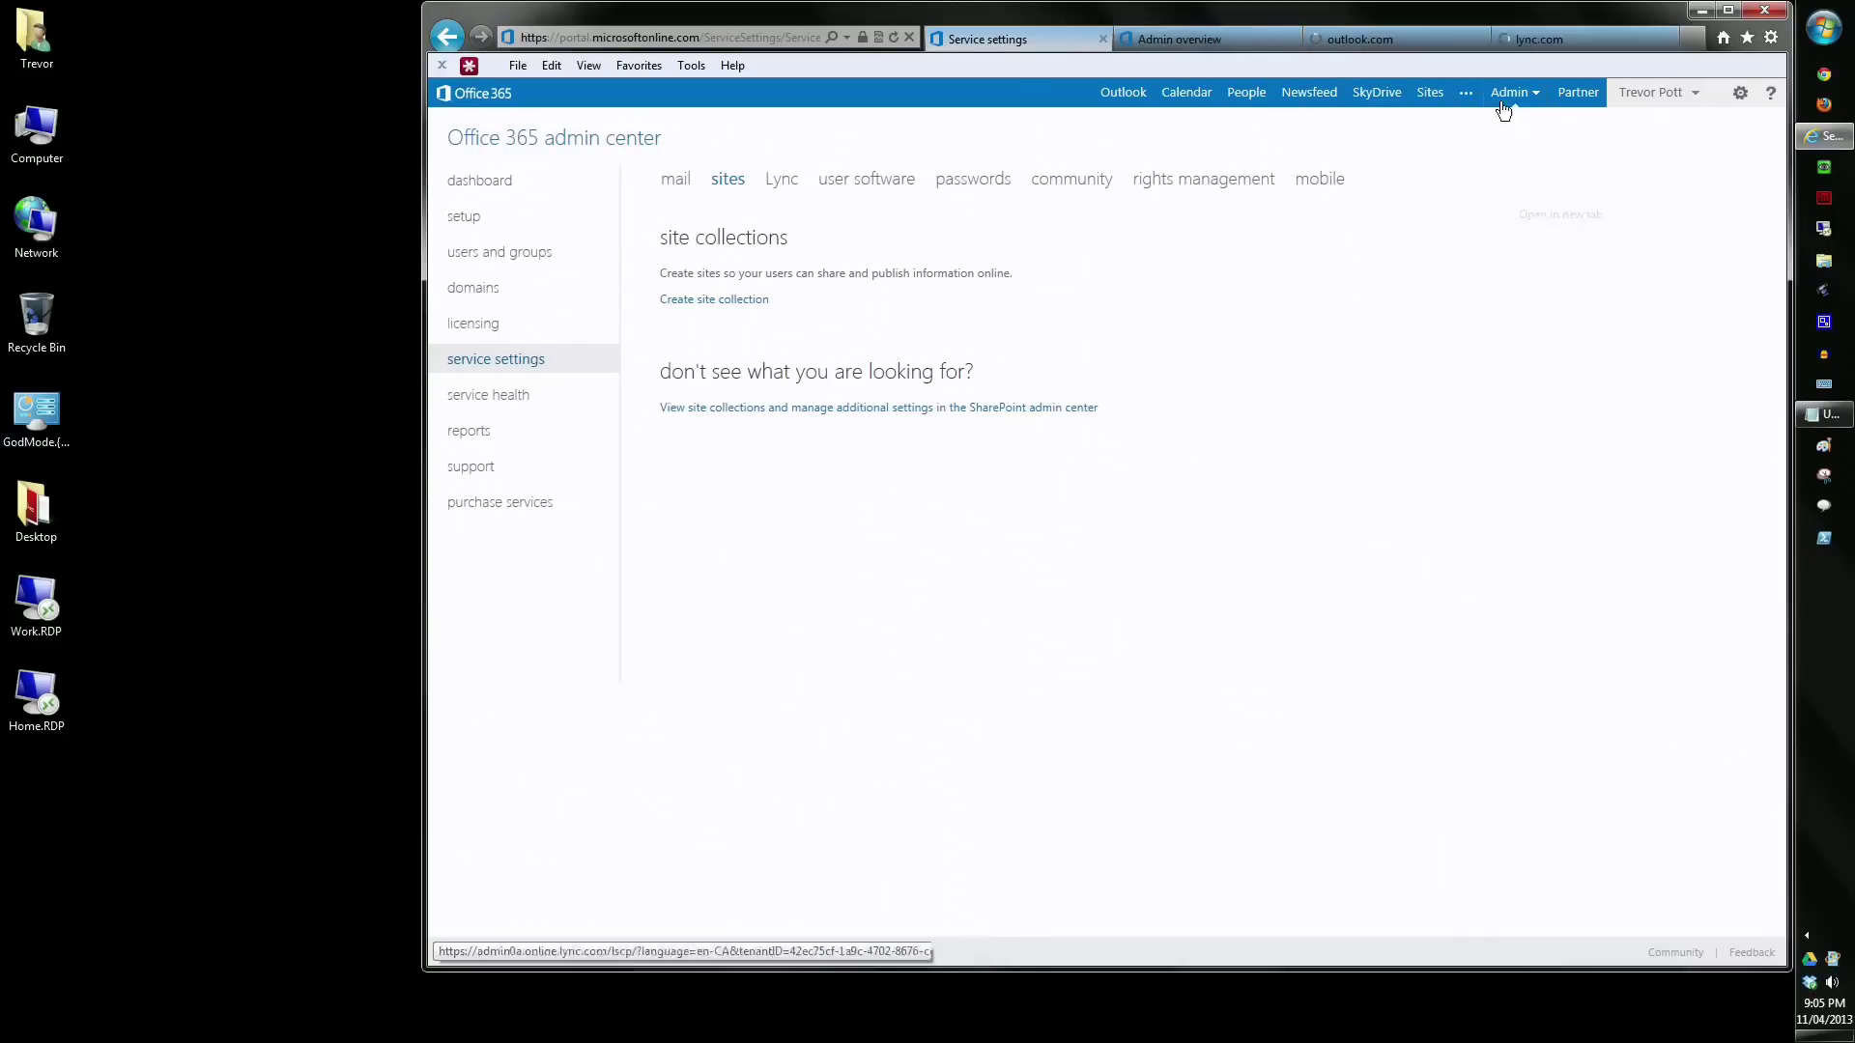
left_click(1509, 91)
right_click(1495, 214)
left_click(1555, 253)
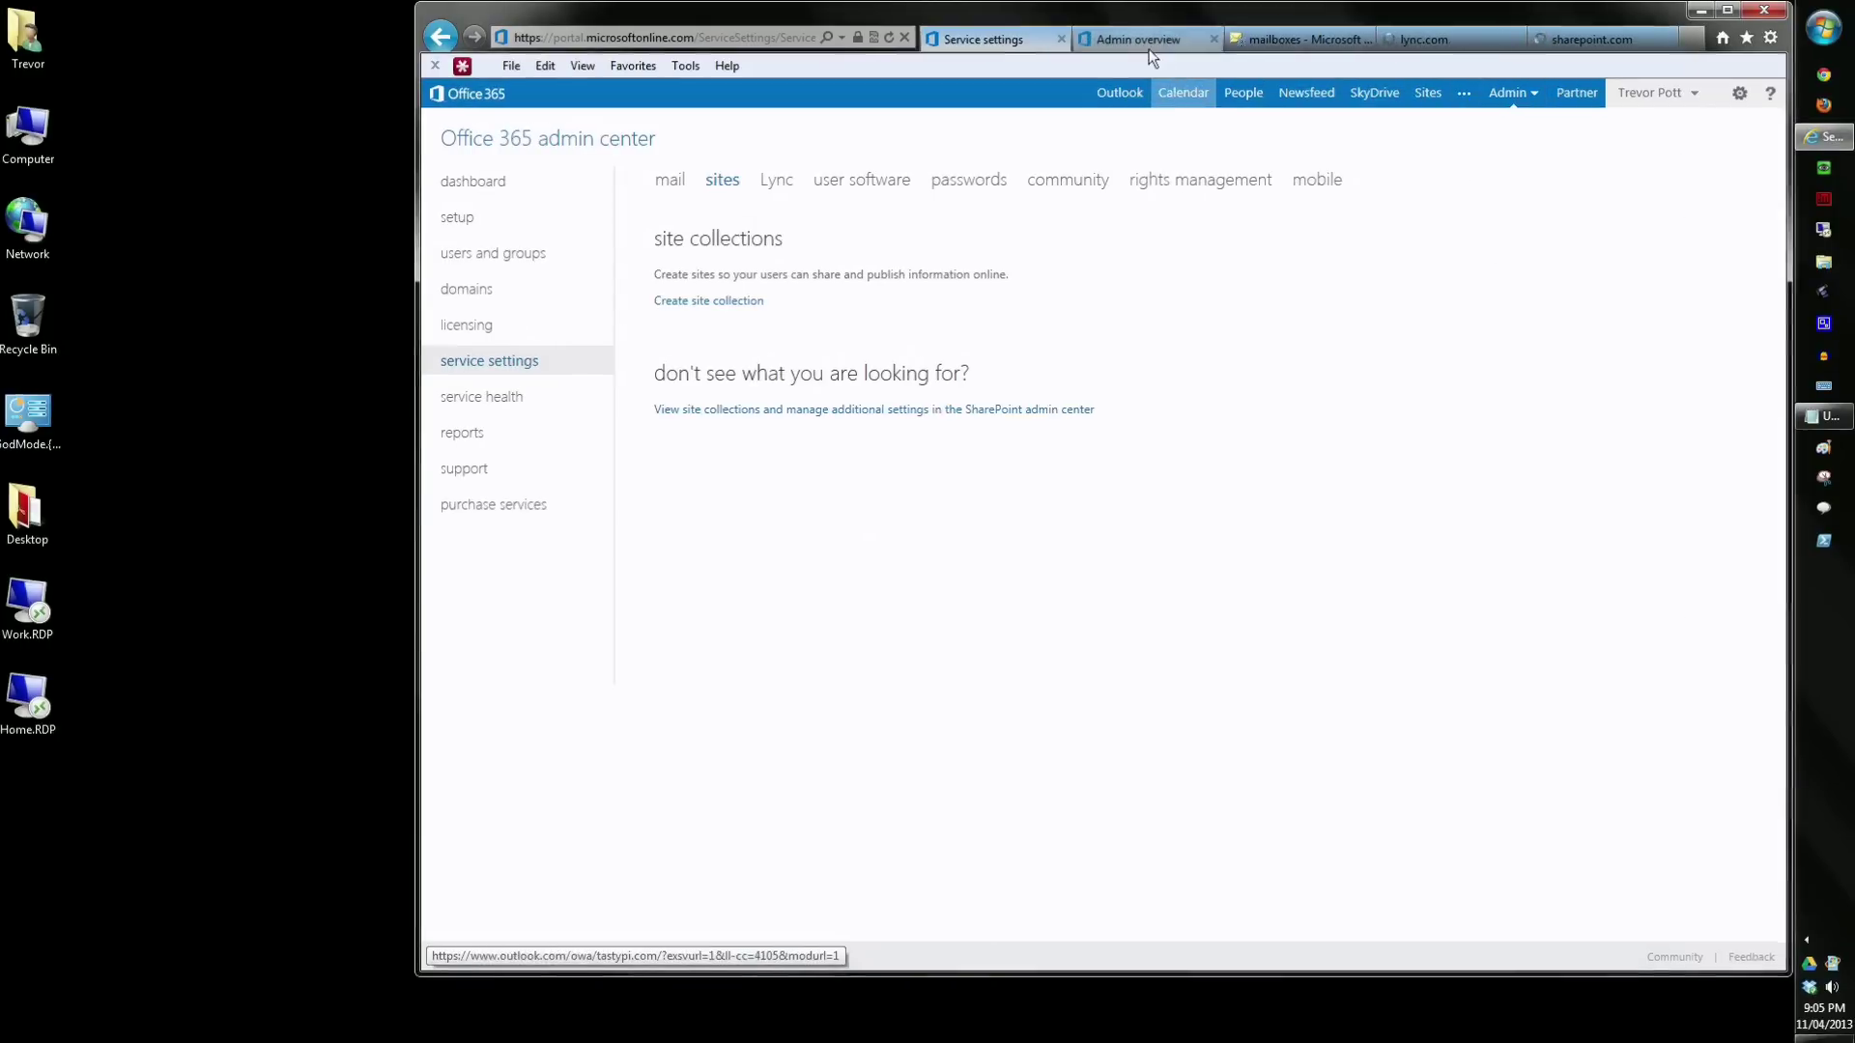
- Return to the Office 365 admin overview tab and dismiss the admin centers list
left_click(1140, 39)
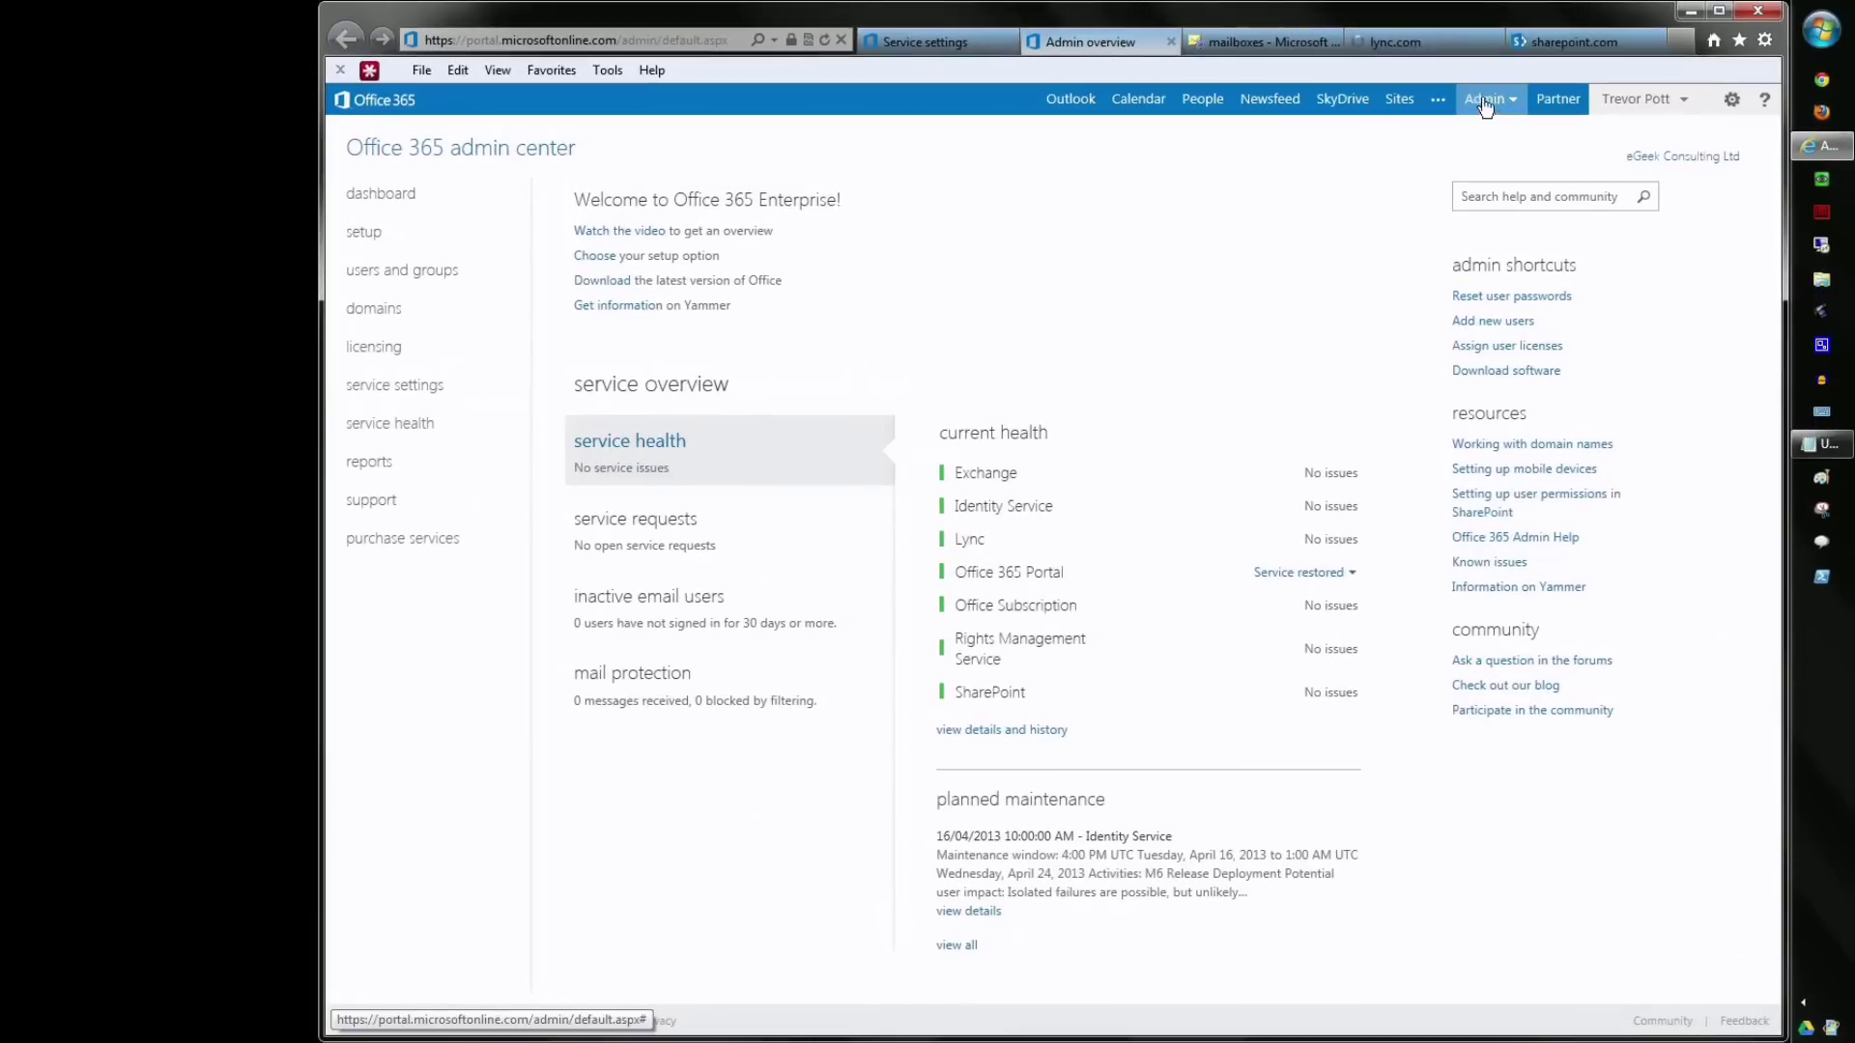
left_click(1486, 101)
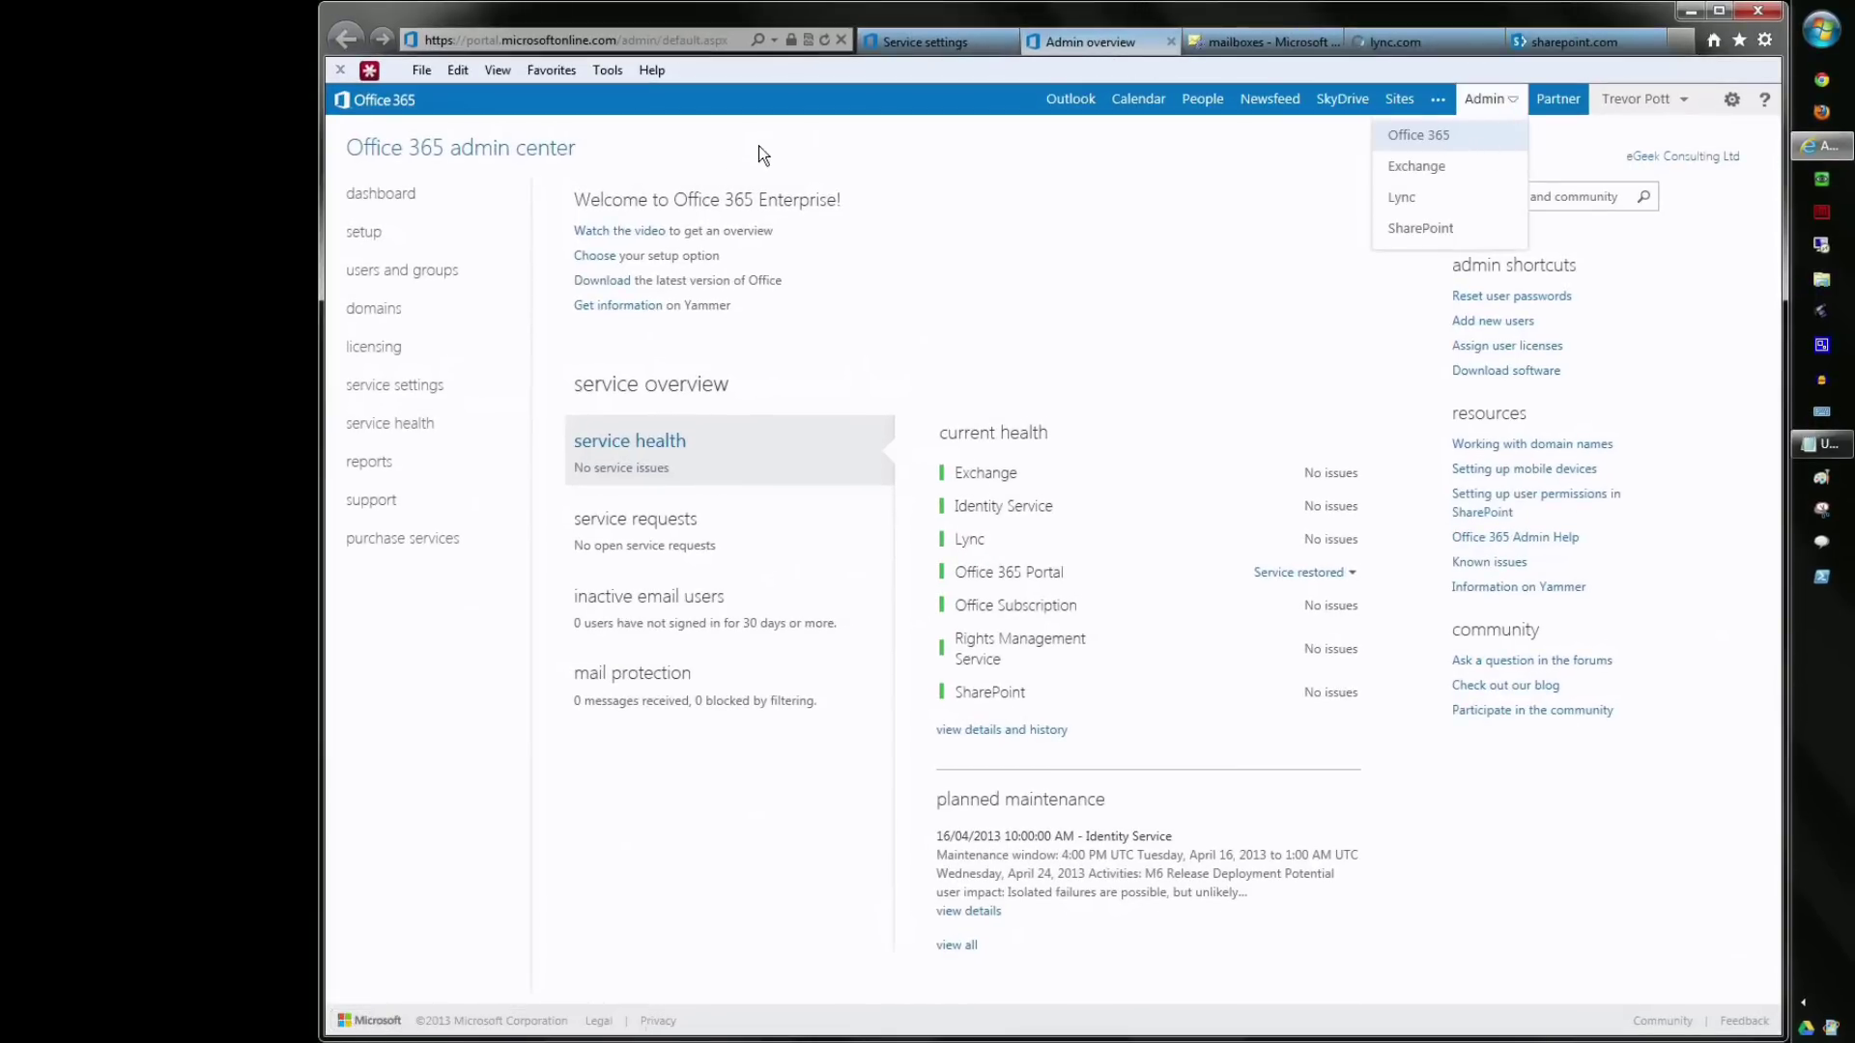
left_click(1059, 195)
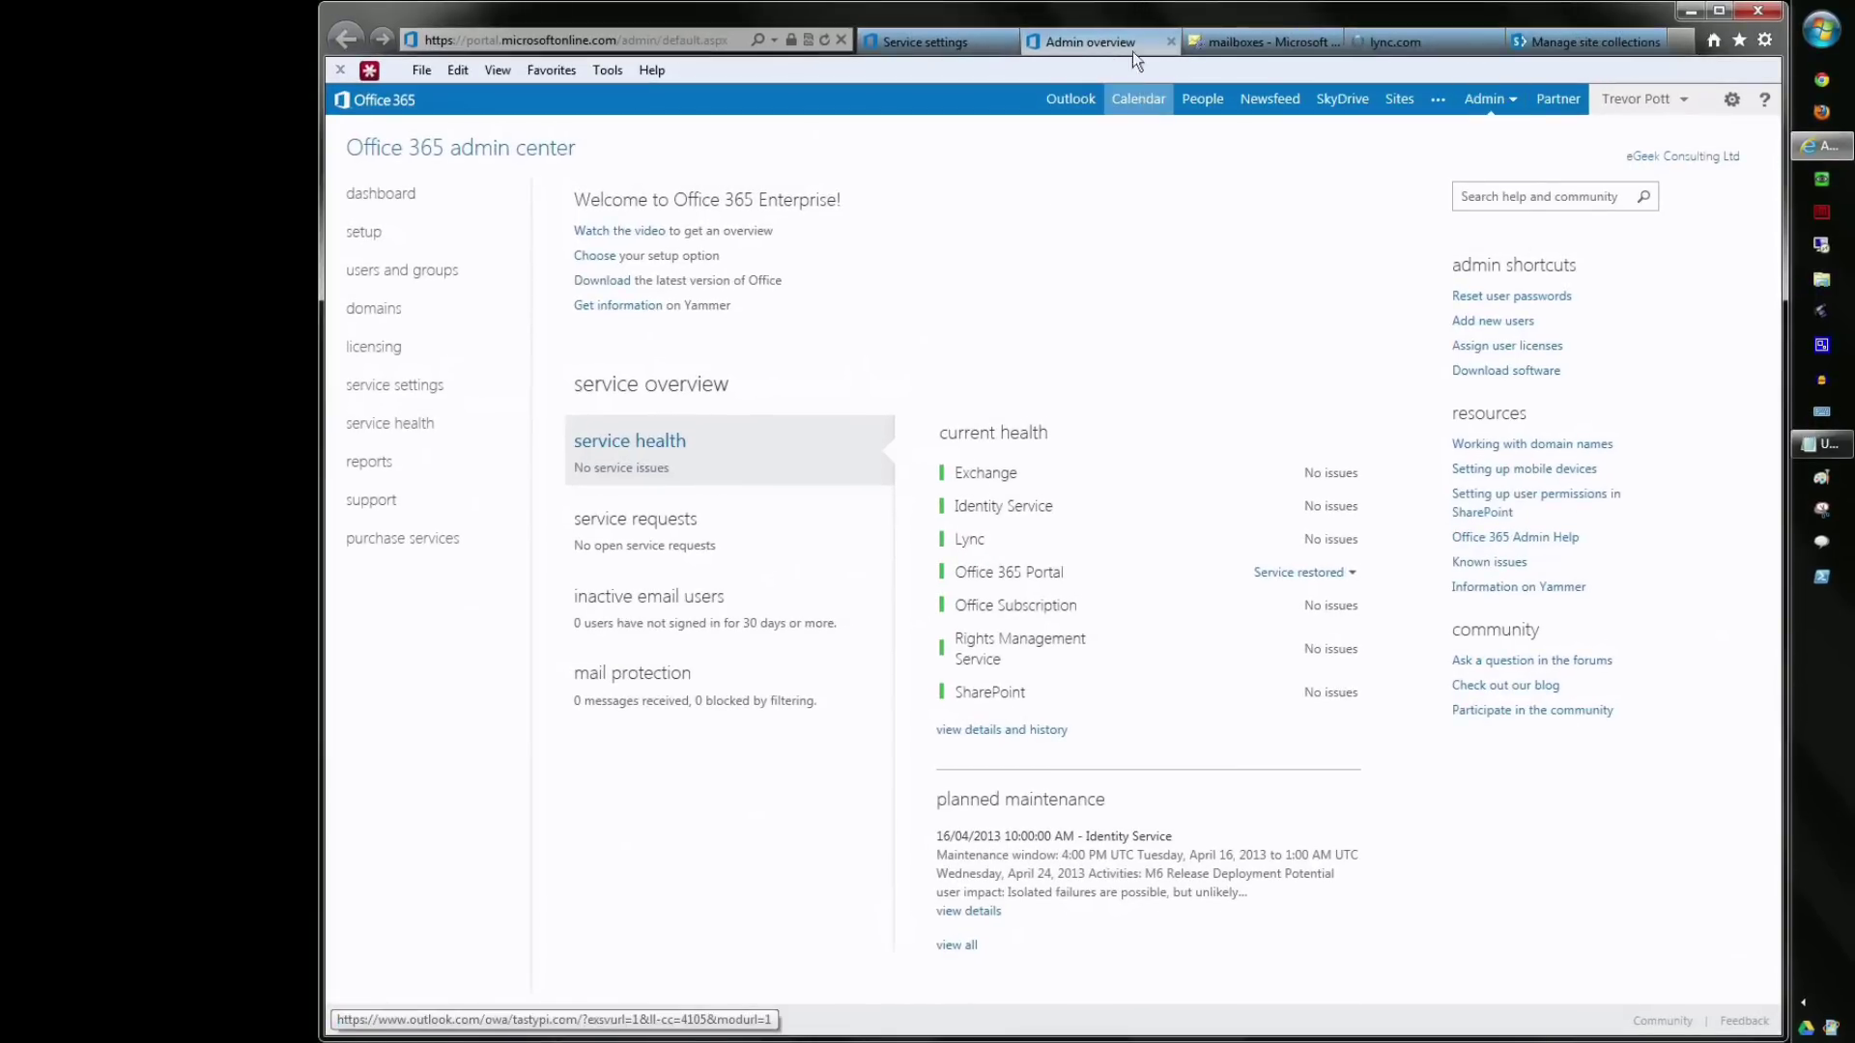
- In Exchange admin, view the permissions, compliance management, organization and protection sections
left_click(1173, 43)
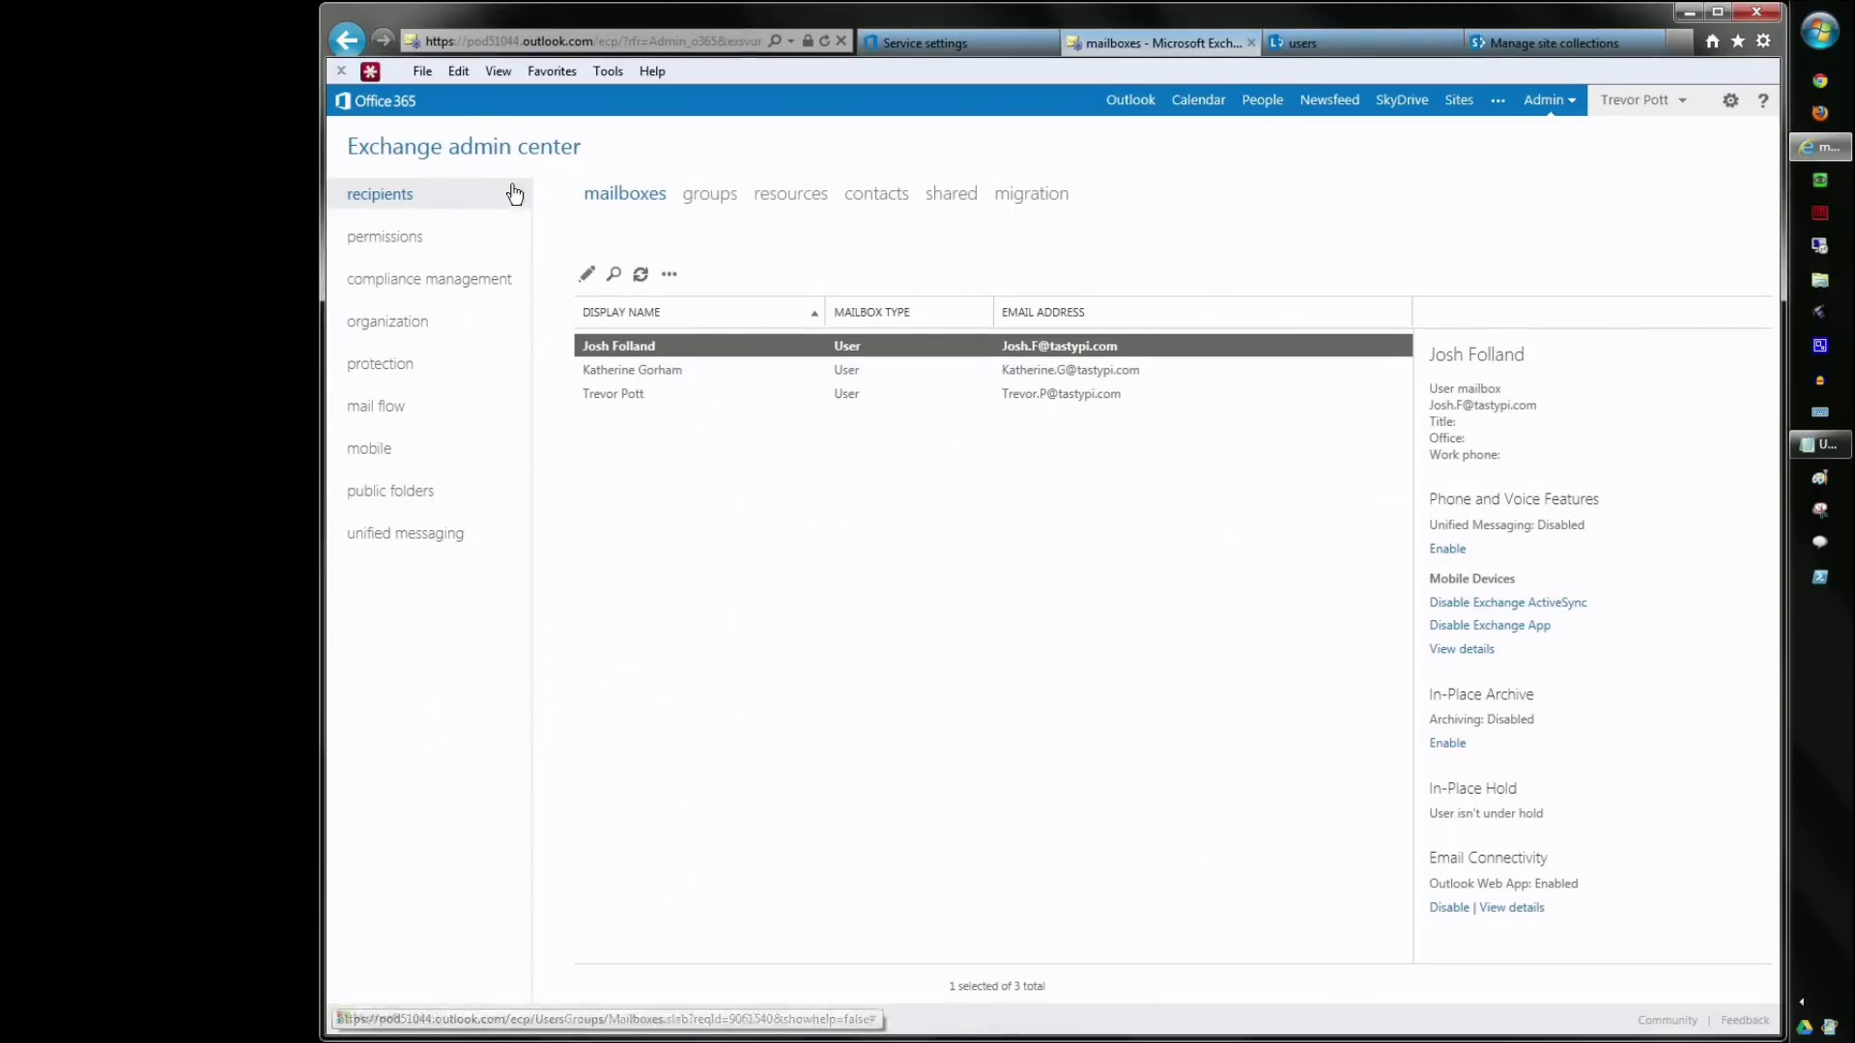
left_click(430, 242)
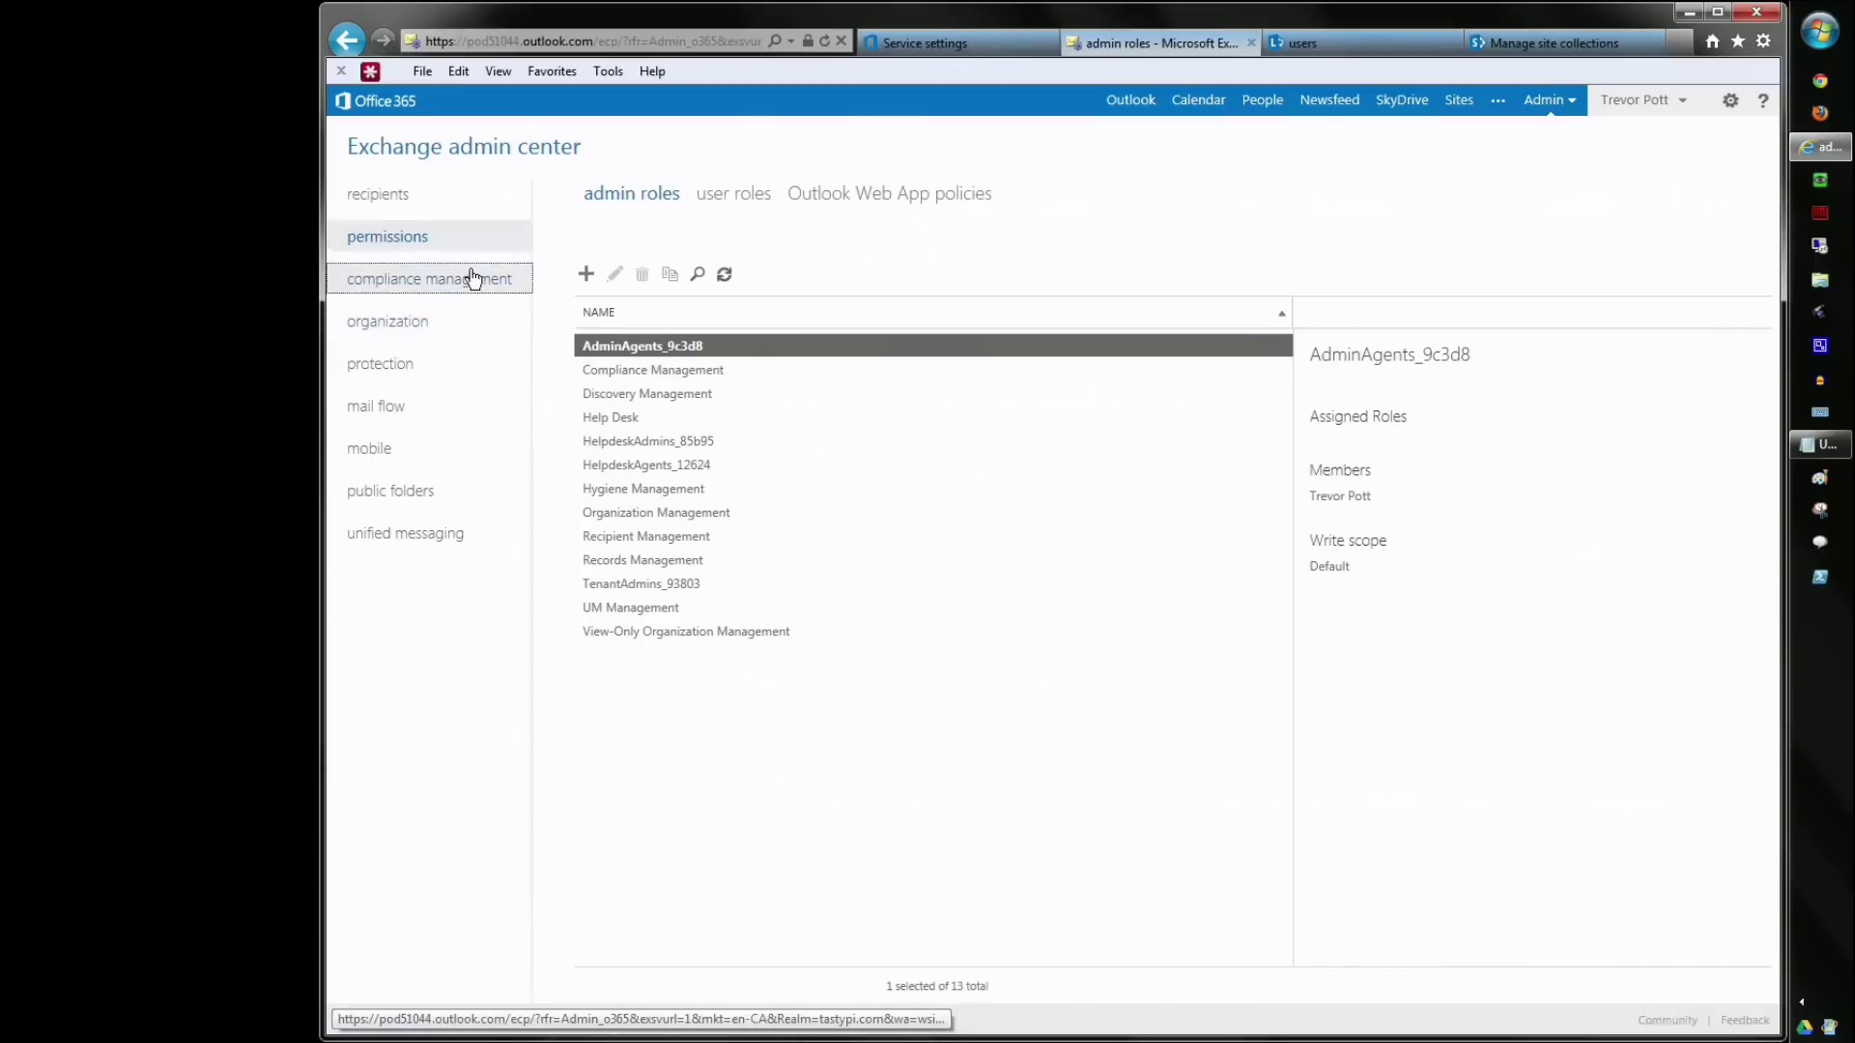
left_click(466, 278)
left_click(421, 331)
left_click(415, 369)
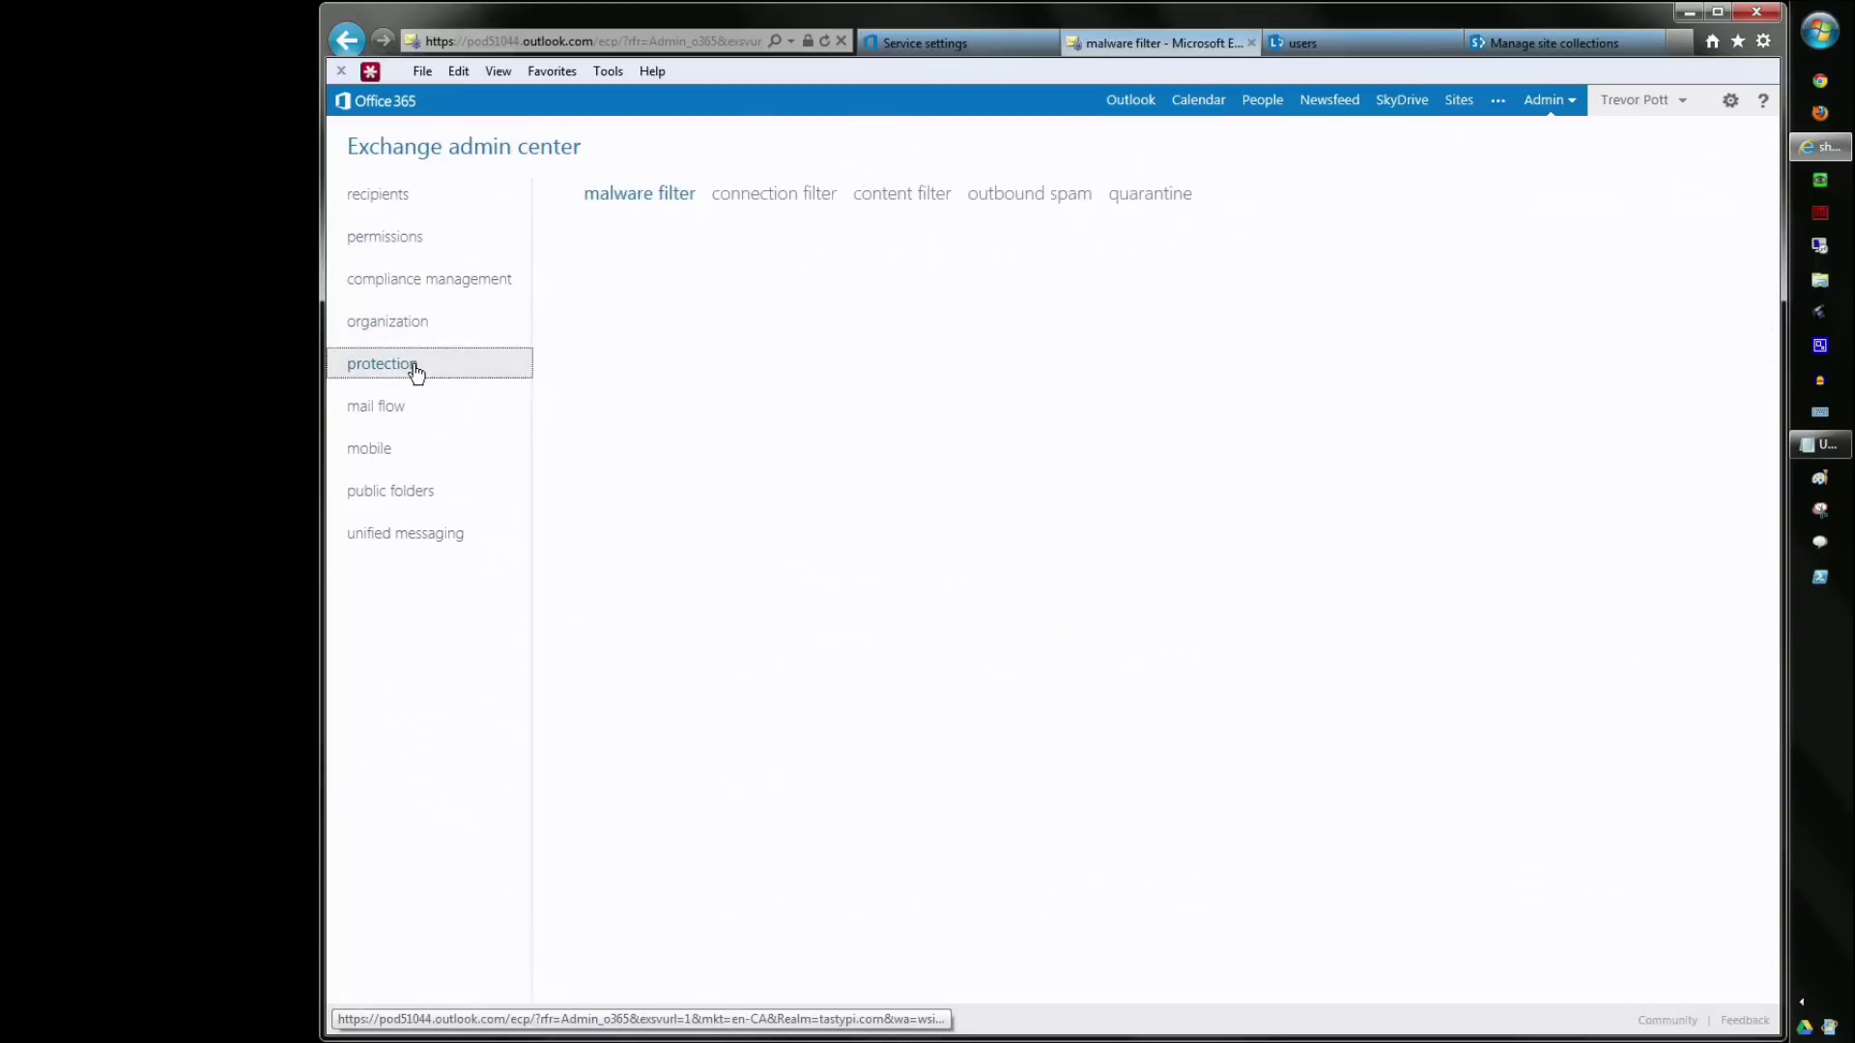
- View mail flow, mobile, public folders and unified messaging, then close Exchange admin for Lync
left_click(408, 411)
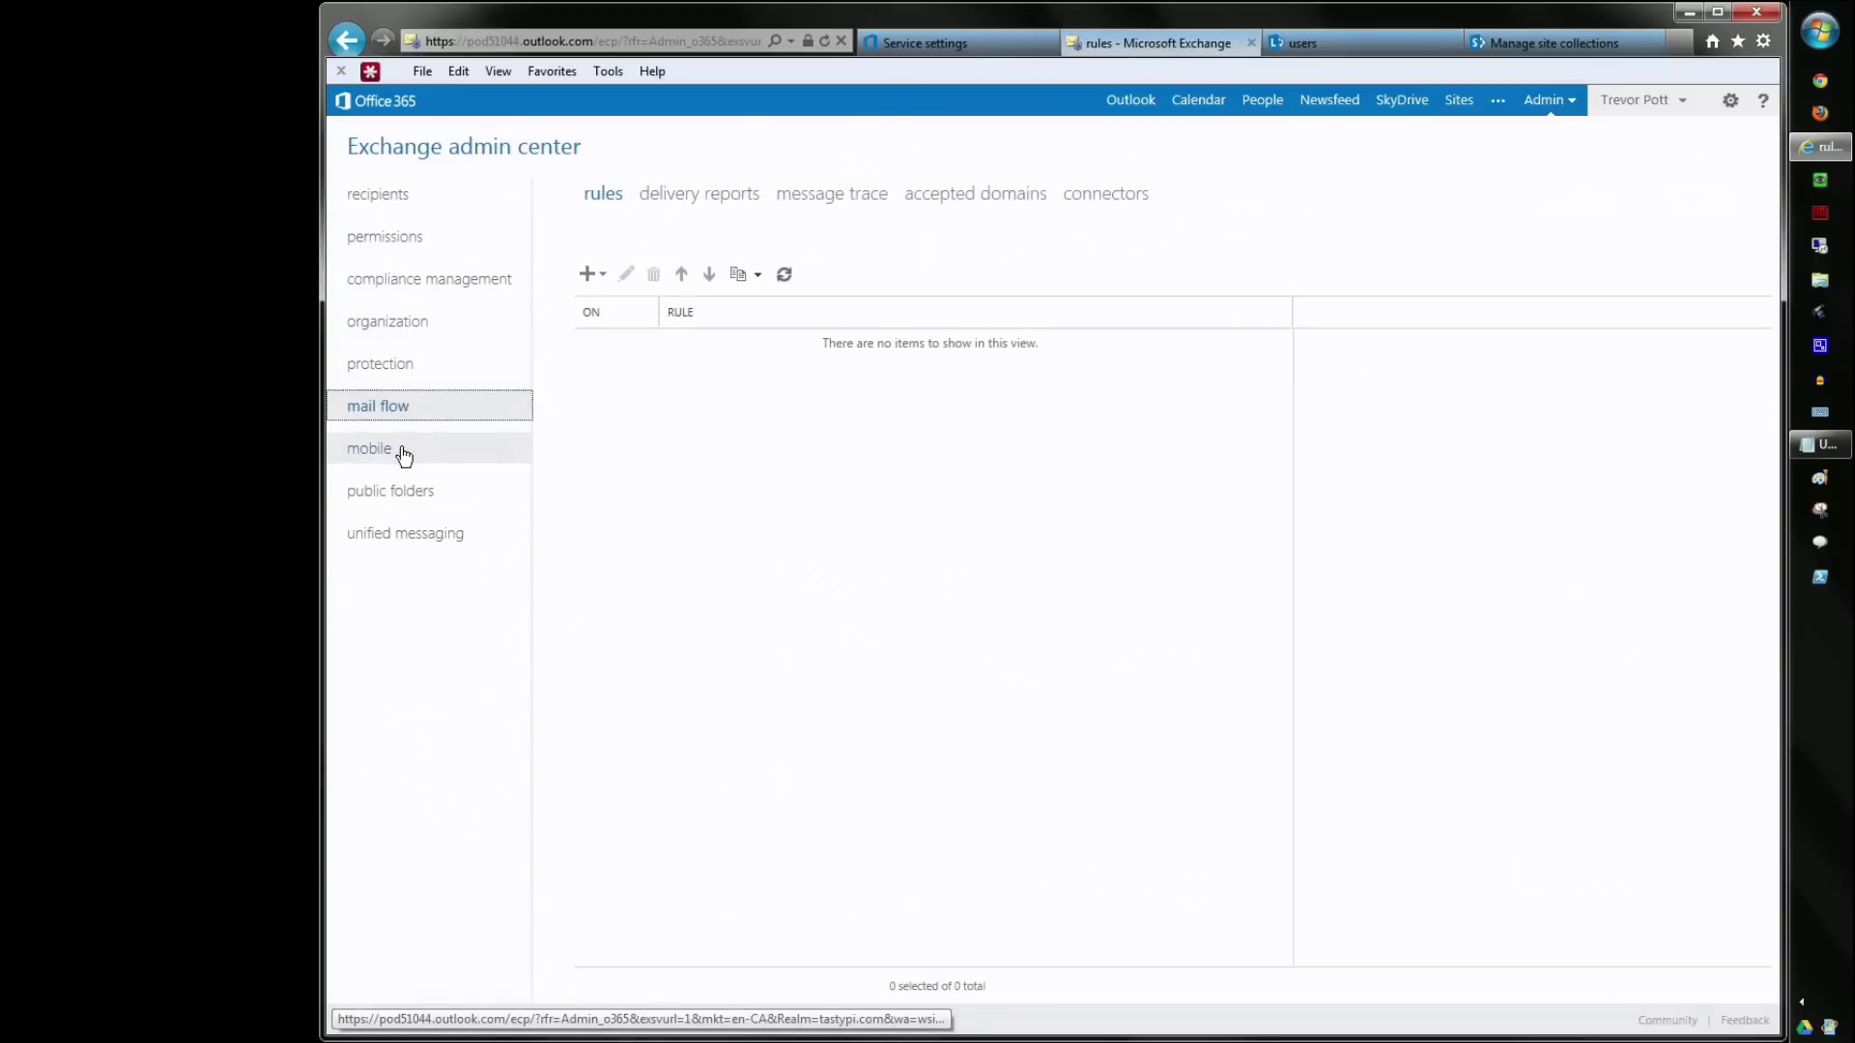
left_click(400, 453)
left_click(401, 492)
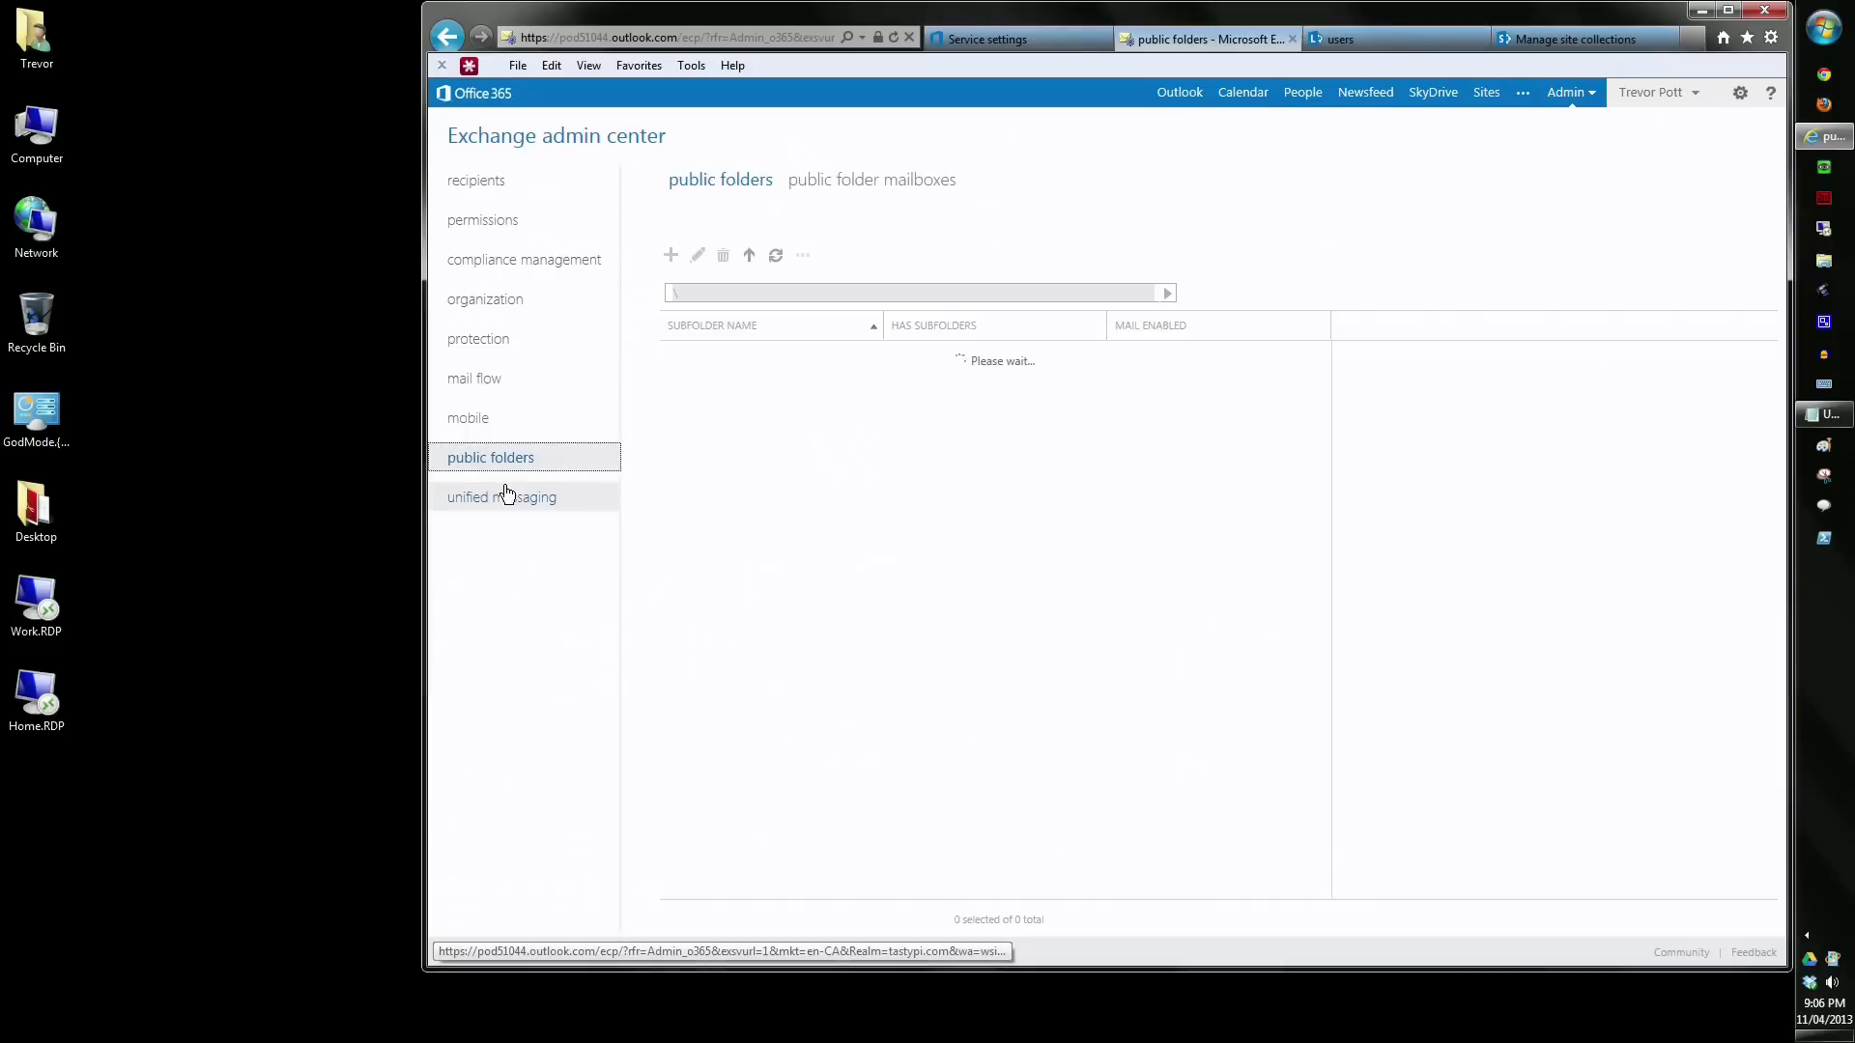
left_click(405, 530)
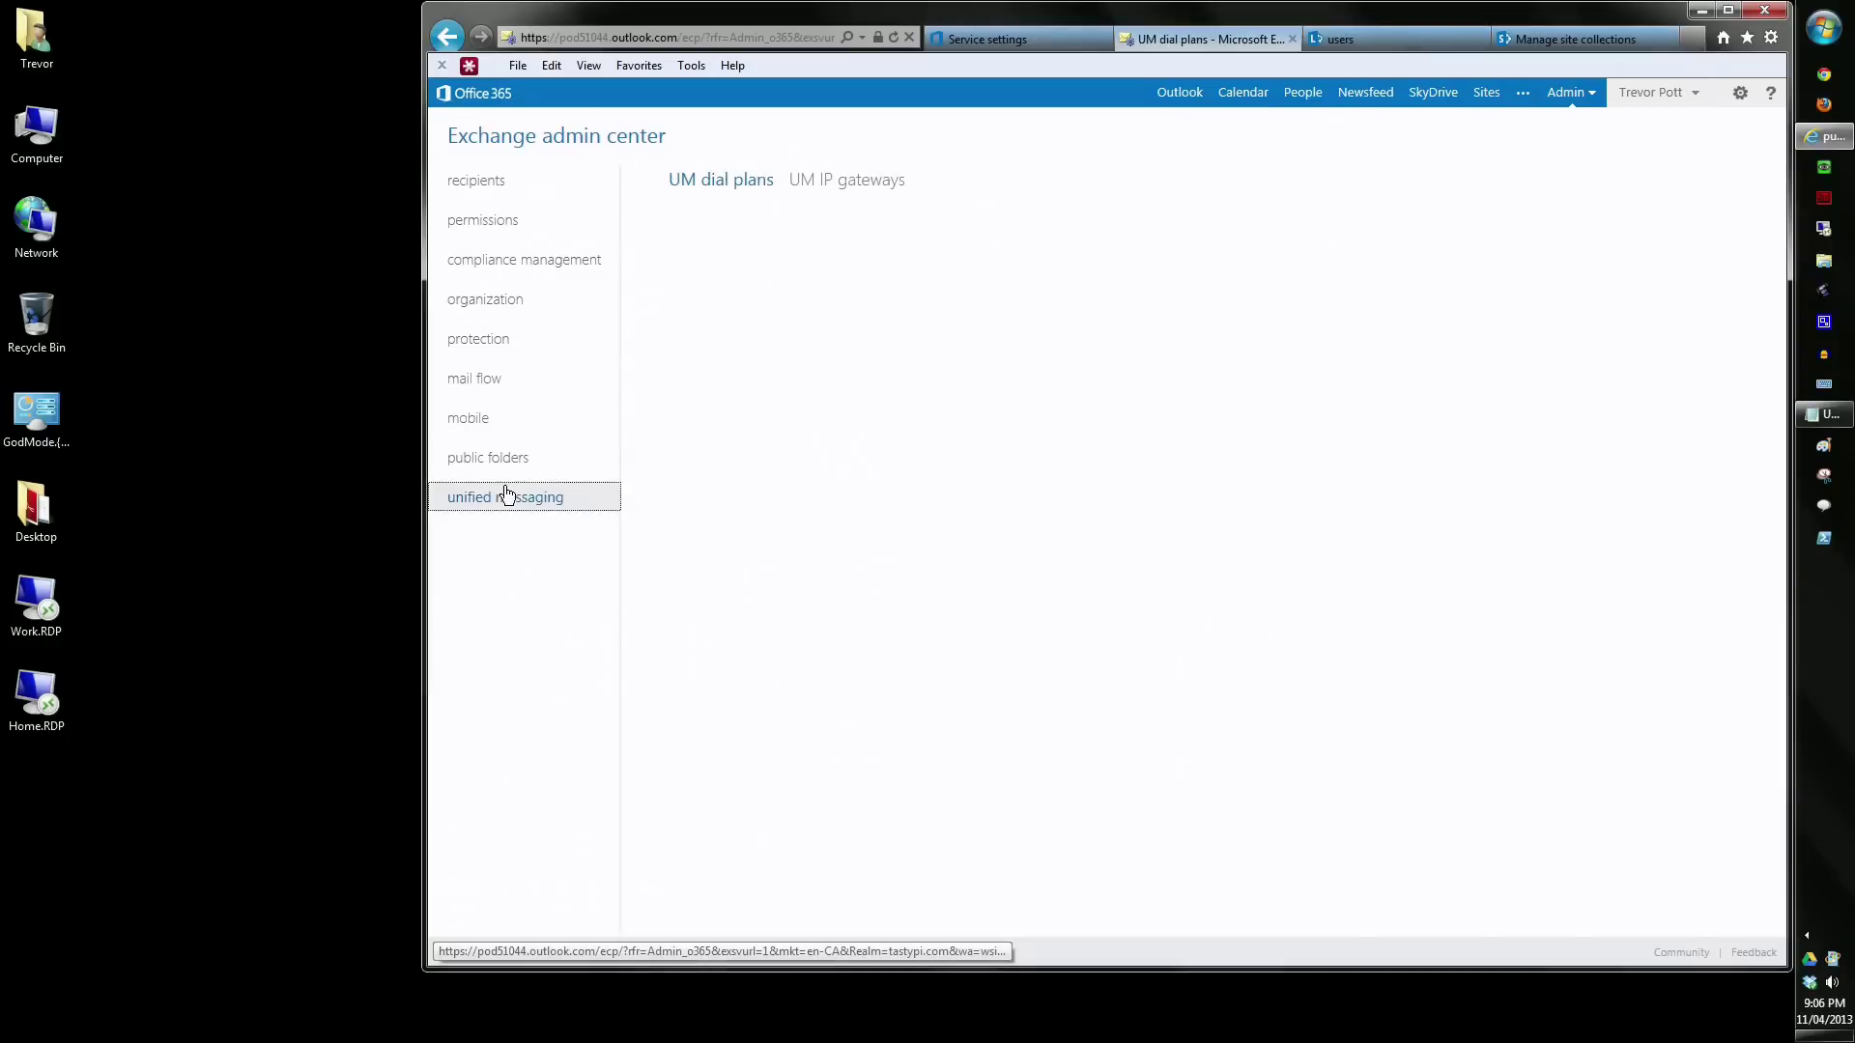
left_click(1292, 38)
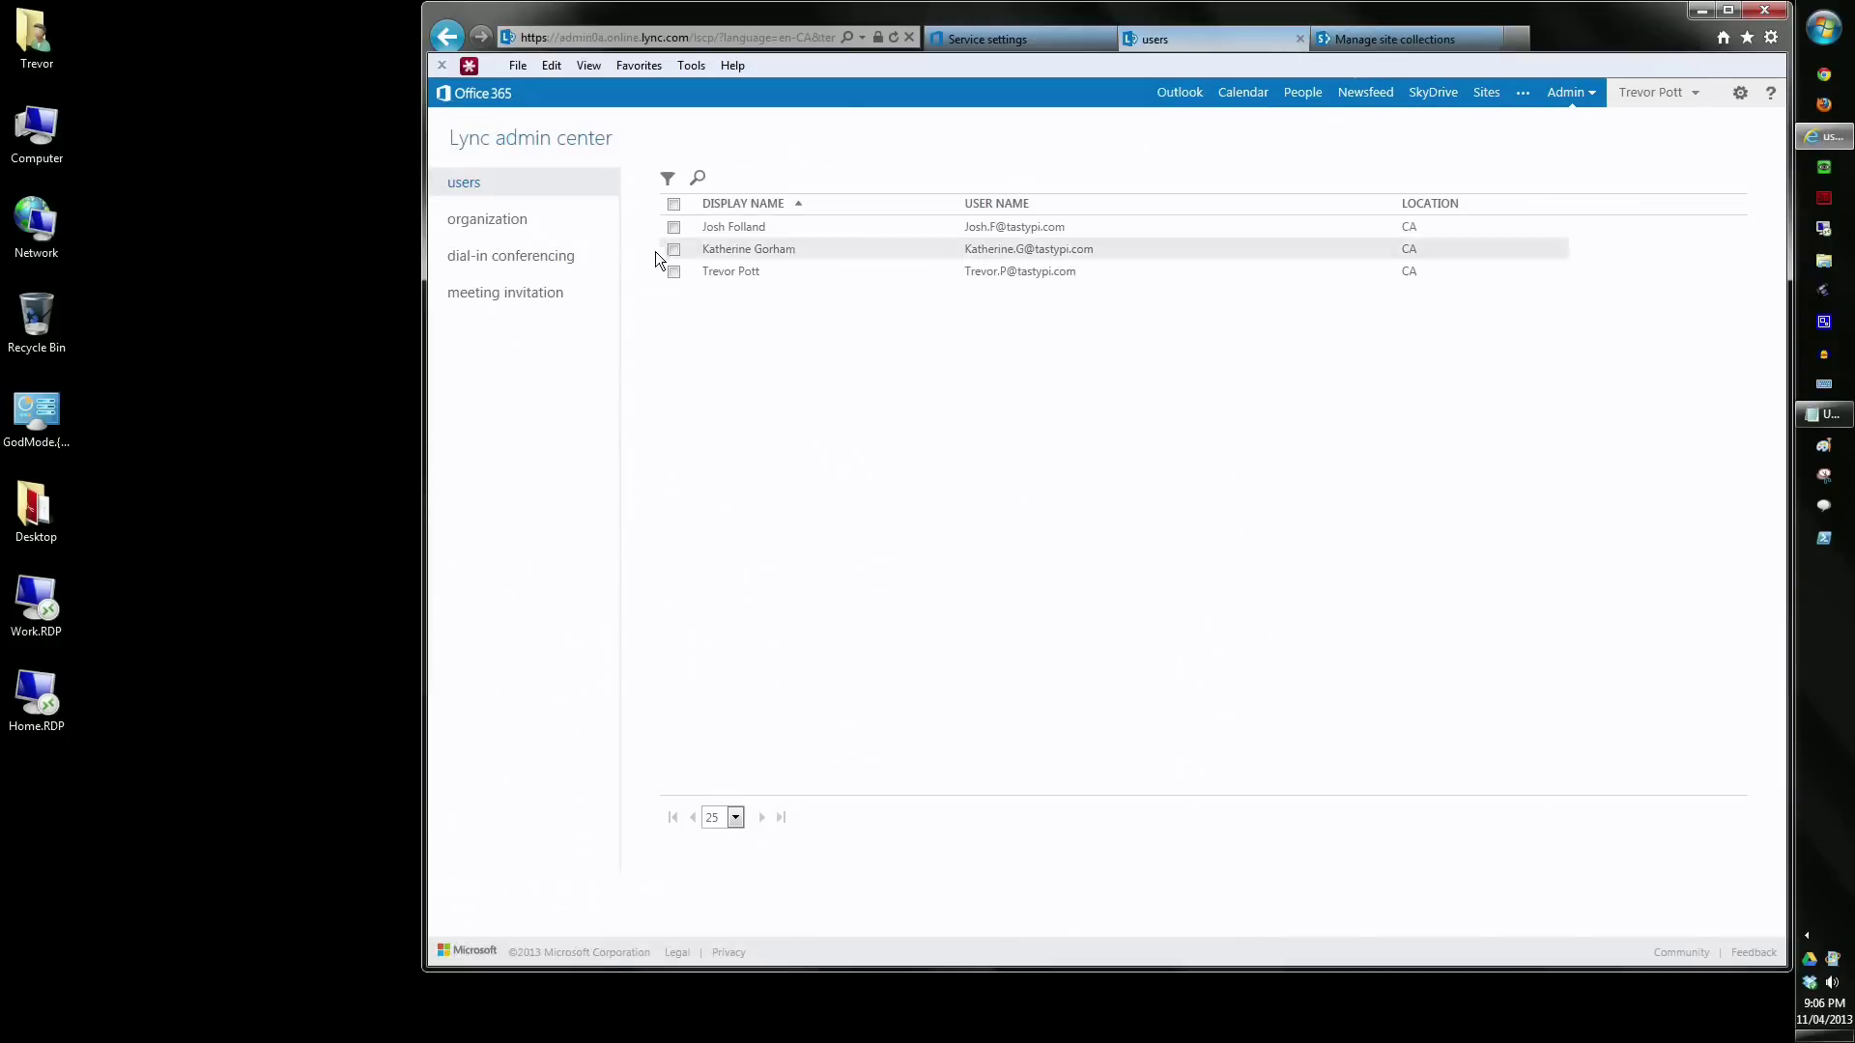
left_click(531, 229)
- Review Lync external communications, dial-in conferencing and meeting invitation settings, then close Lync admin
left_click(822, 180)
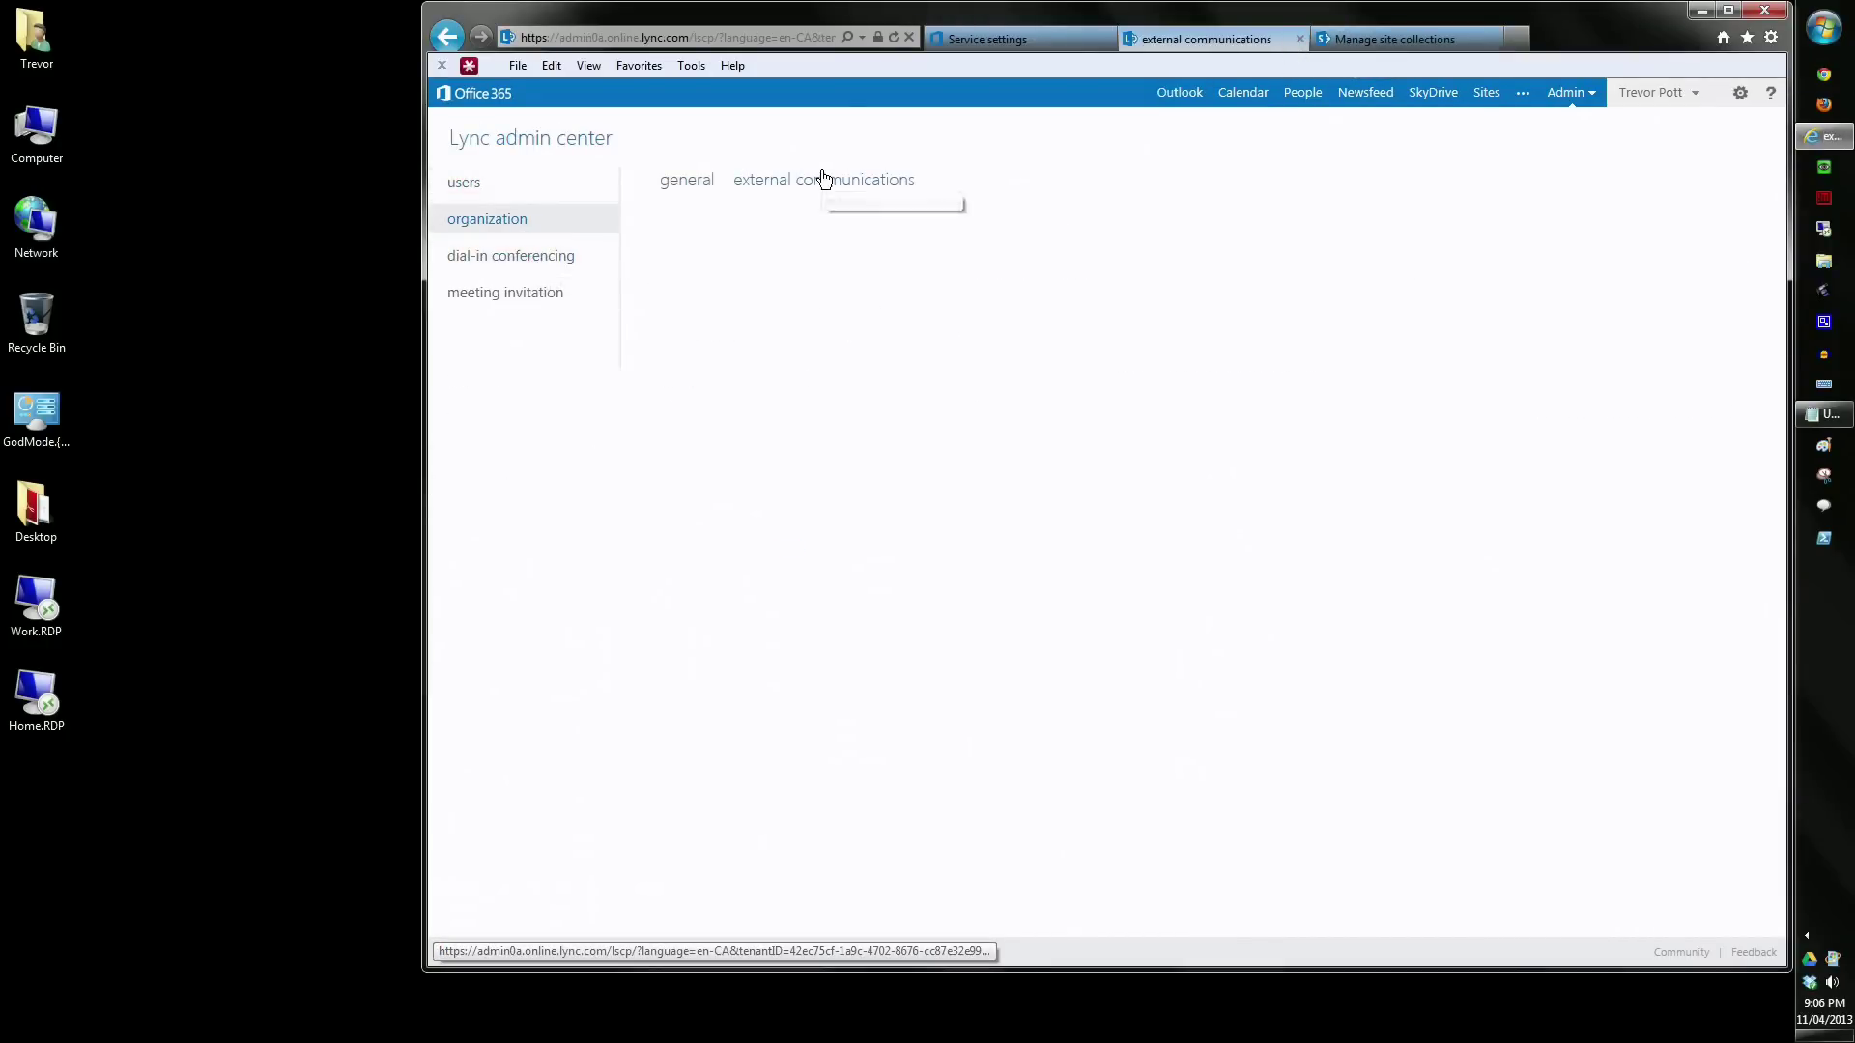
left_click(506, 257)
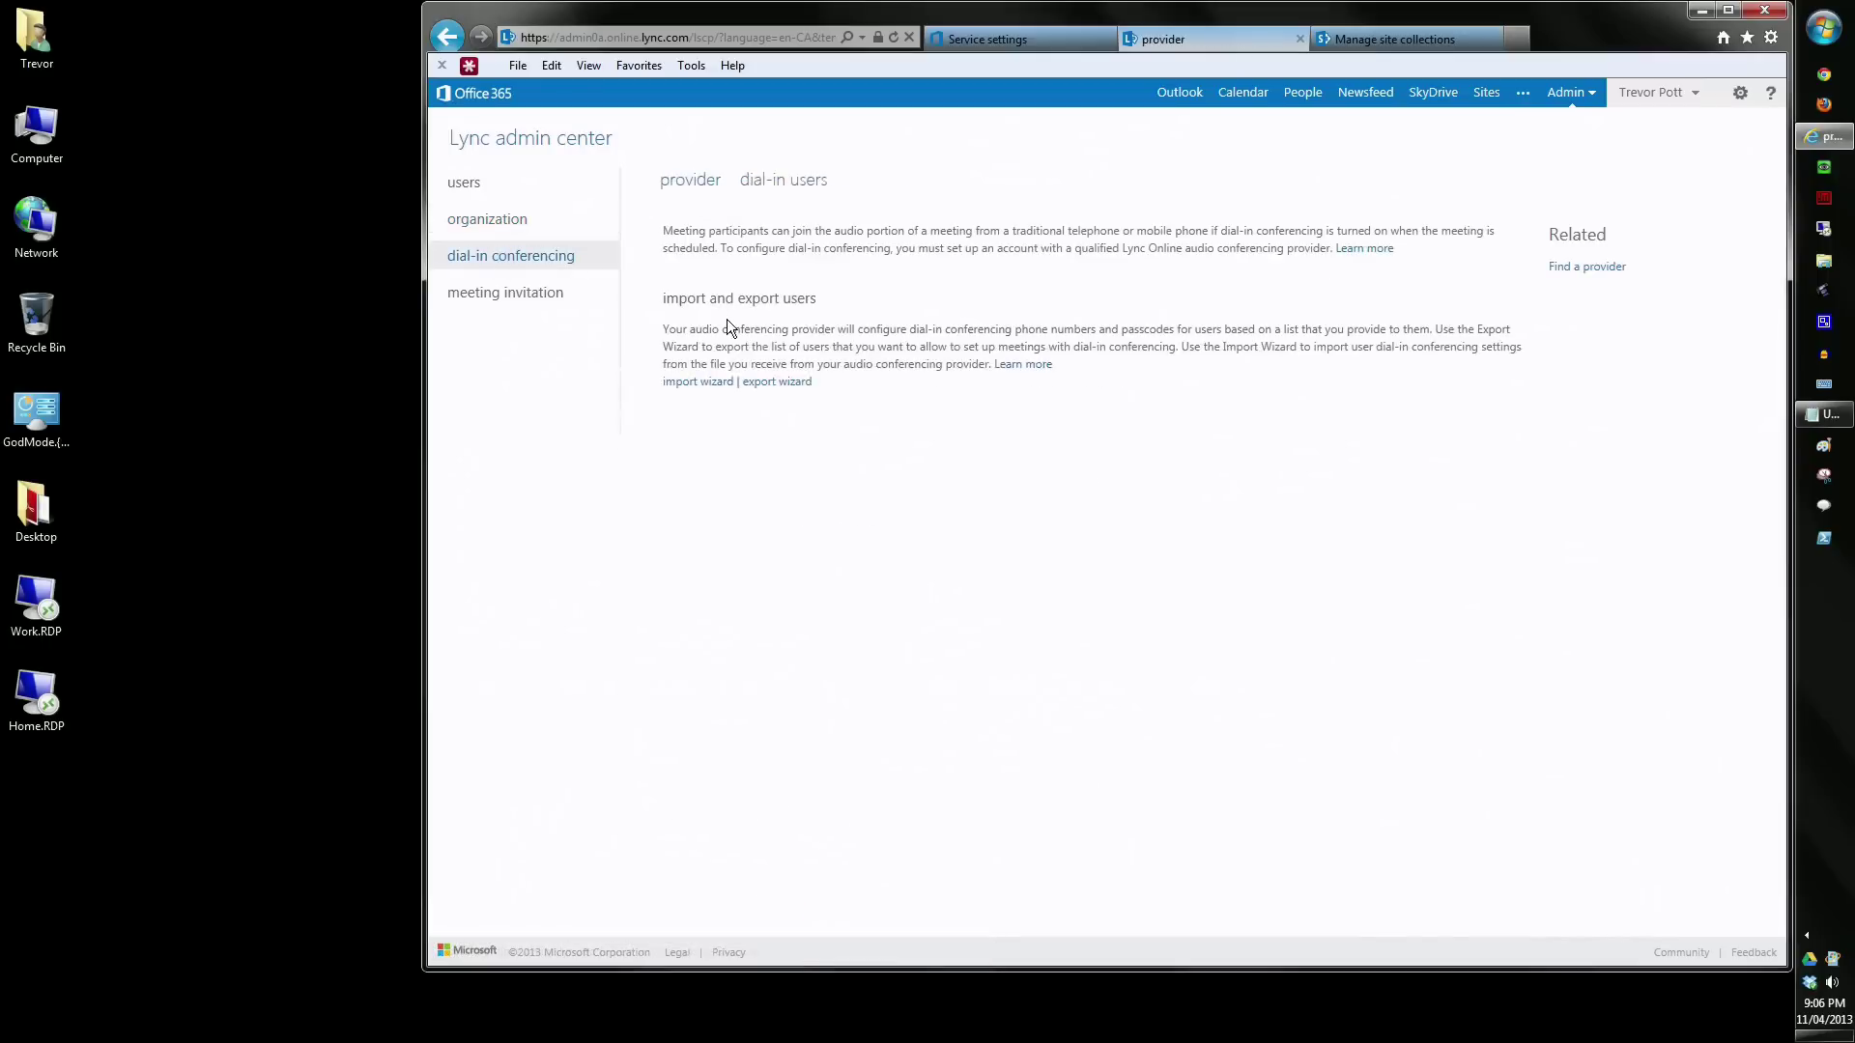
left_click(545, 302)
left_click(490, 192)
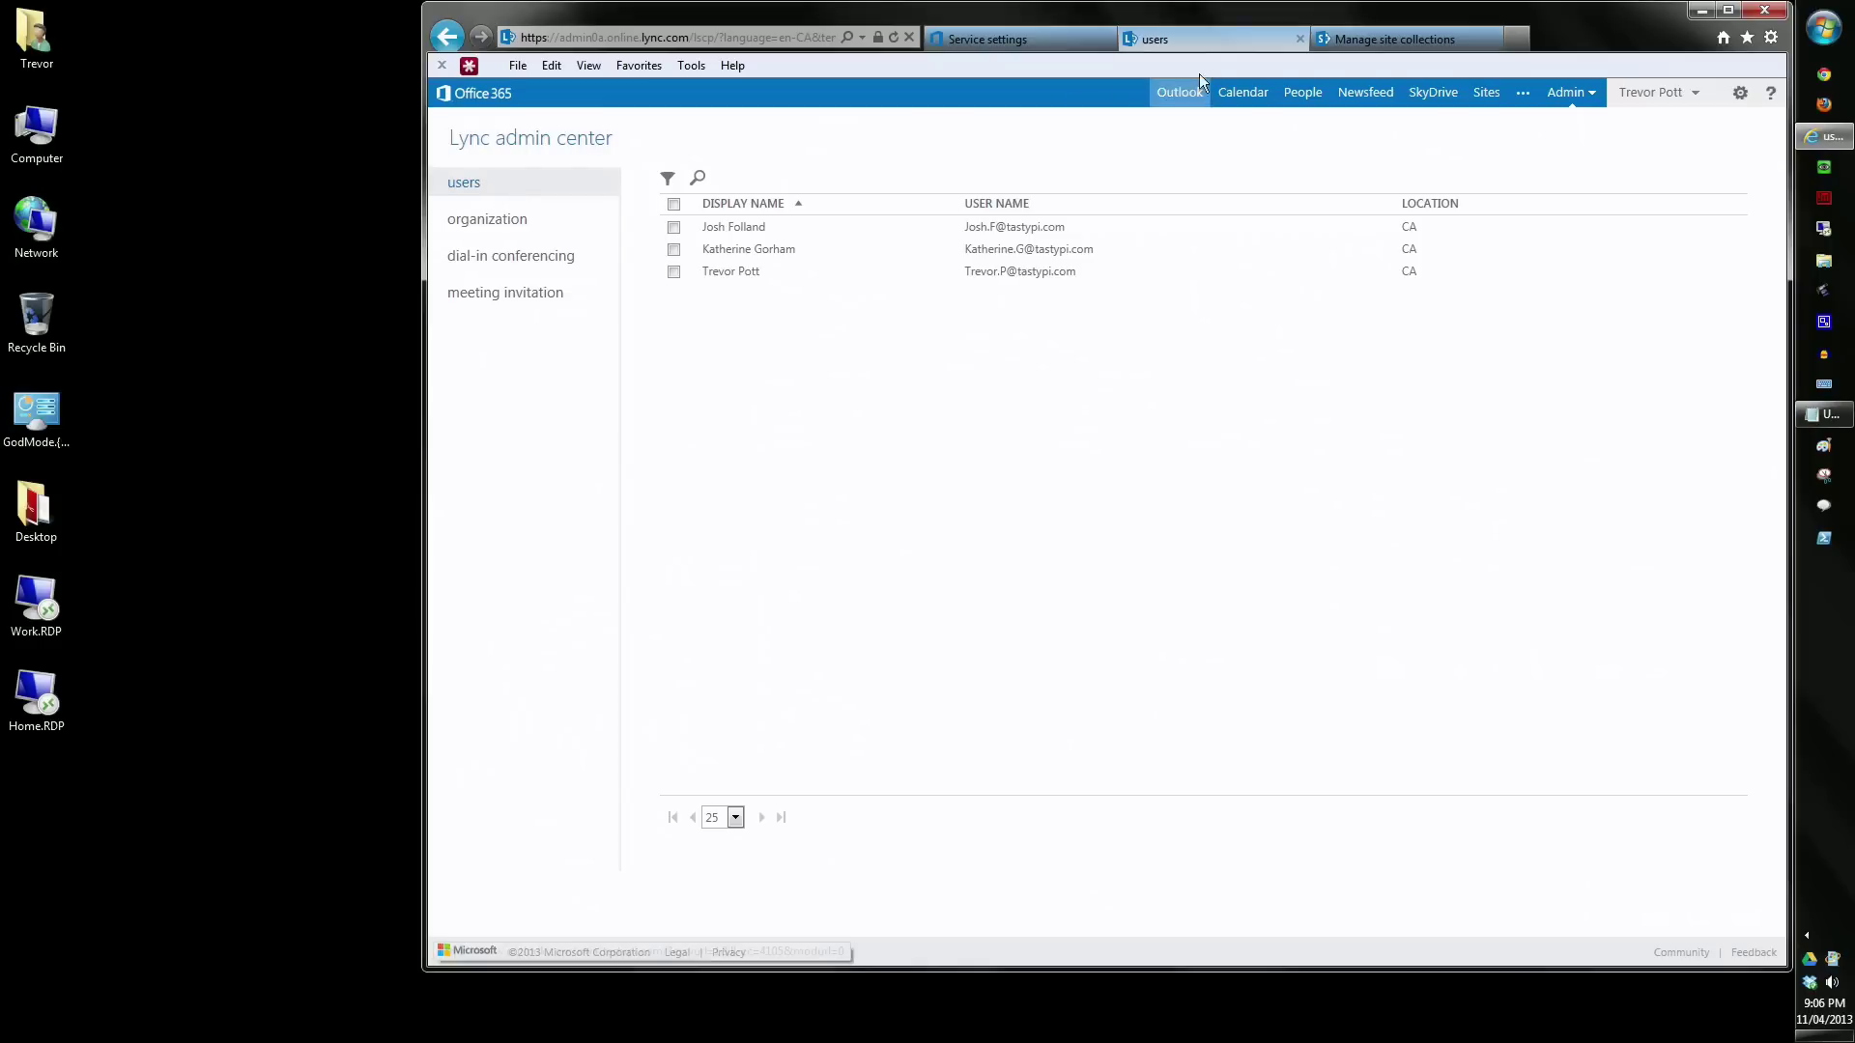
left_click(1299, 39)
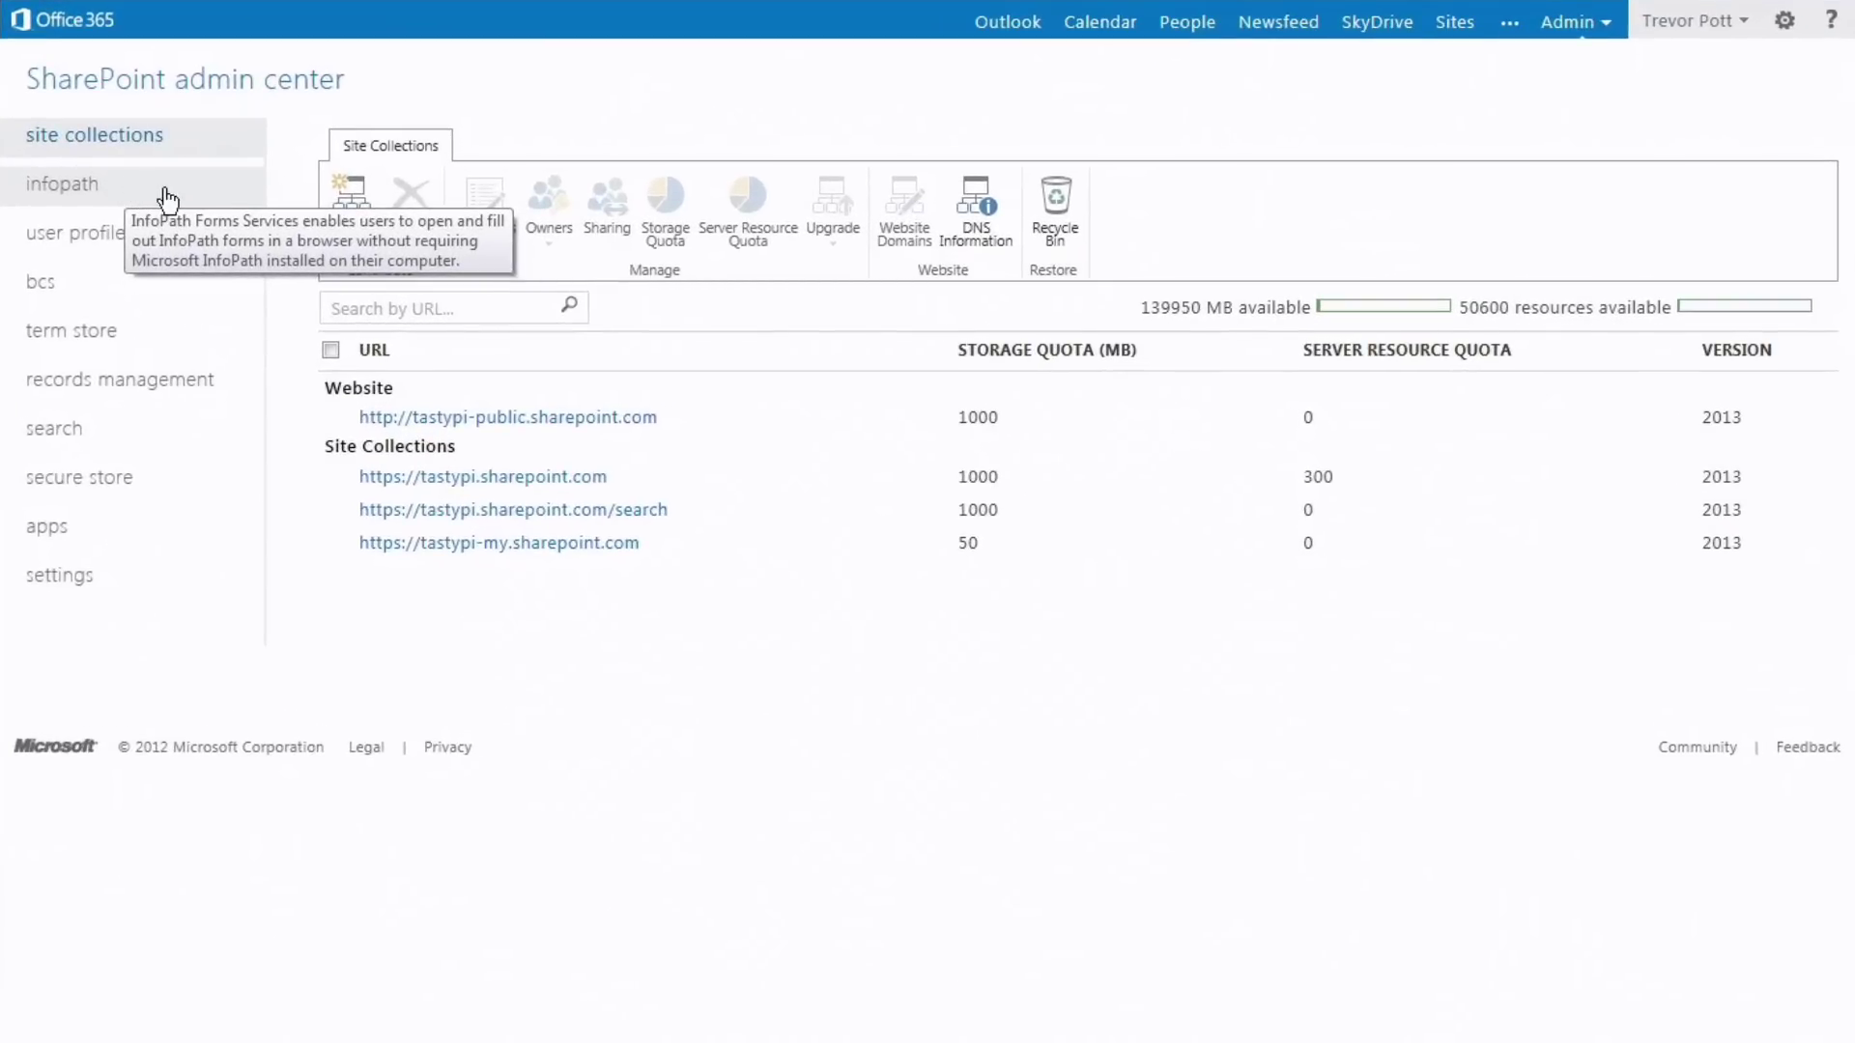
- Browse SharePoint's InfoPath, user profiles, BCS, term store, records management, search and secure store pages
left_click(164, 195)
left_click(111, 239)
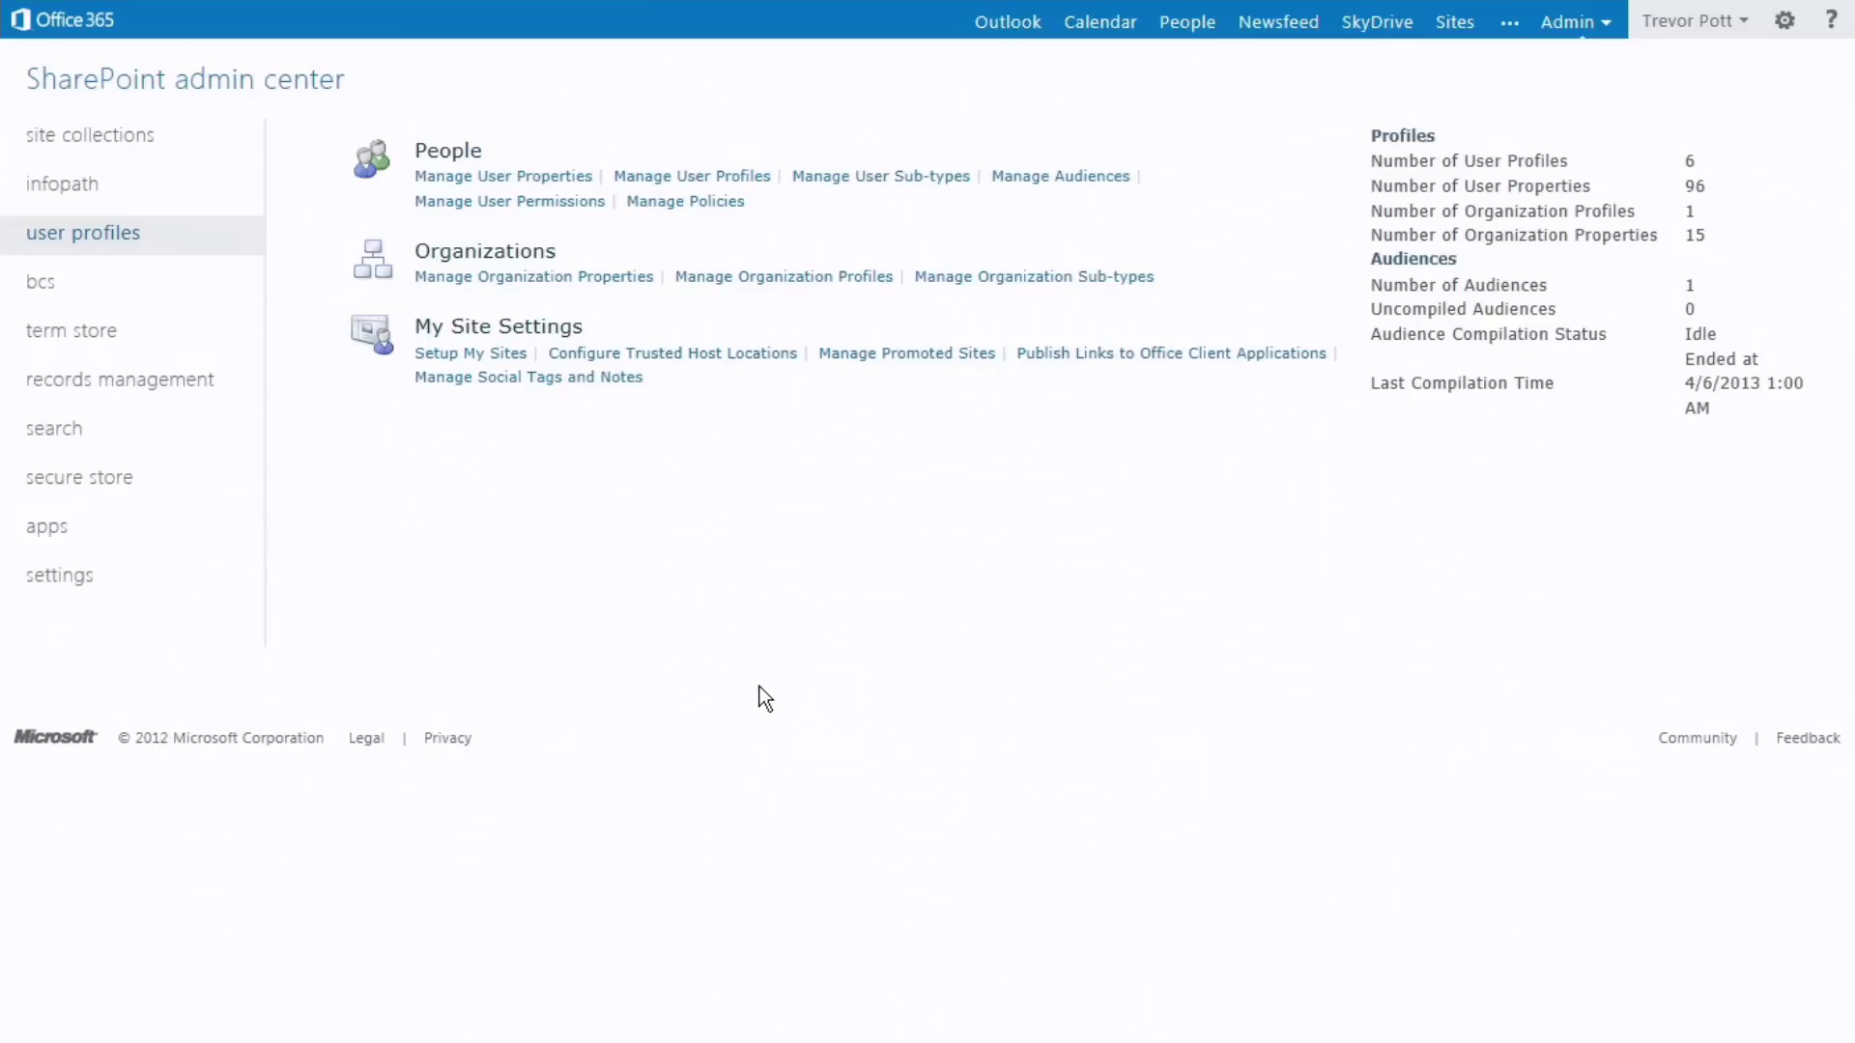
left_click(123, 295)
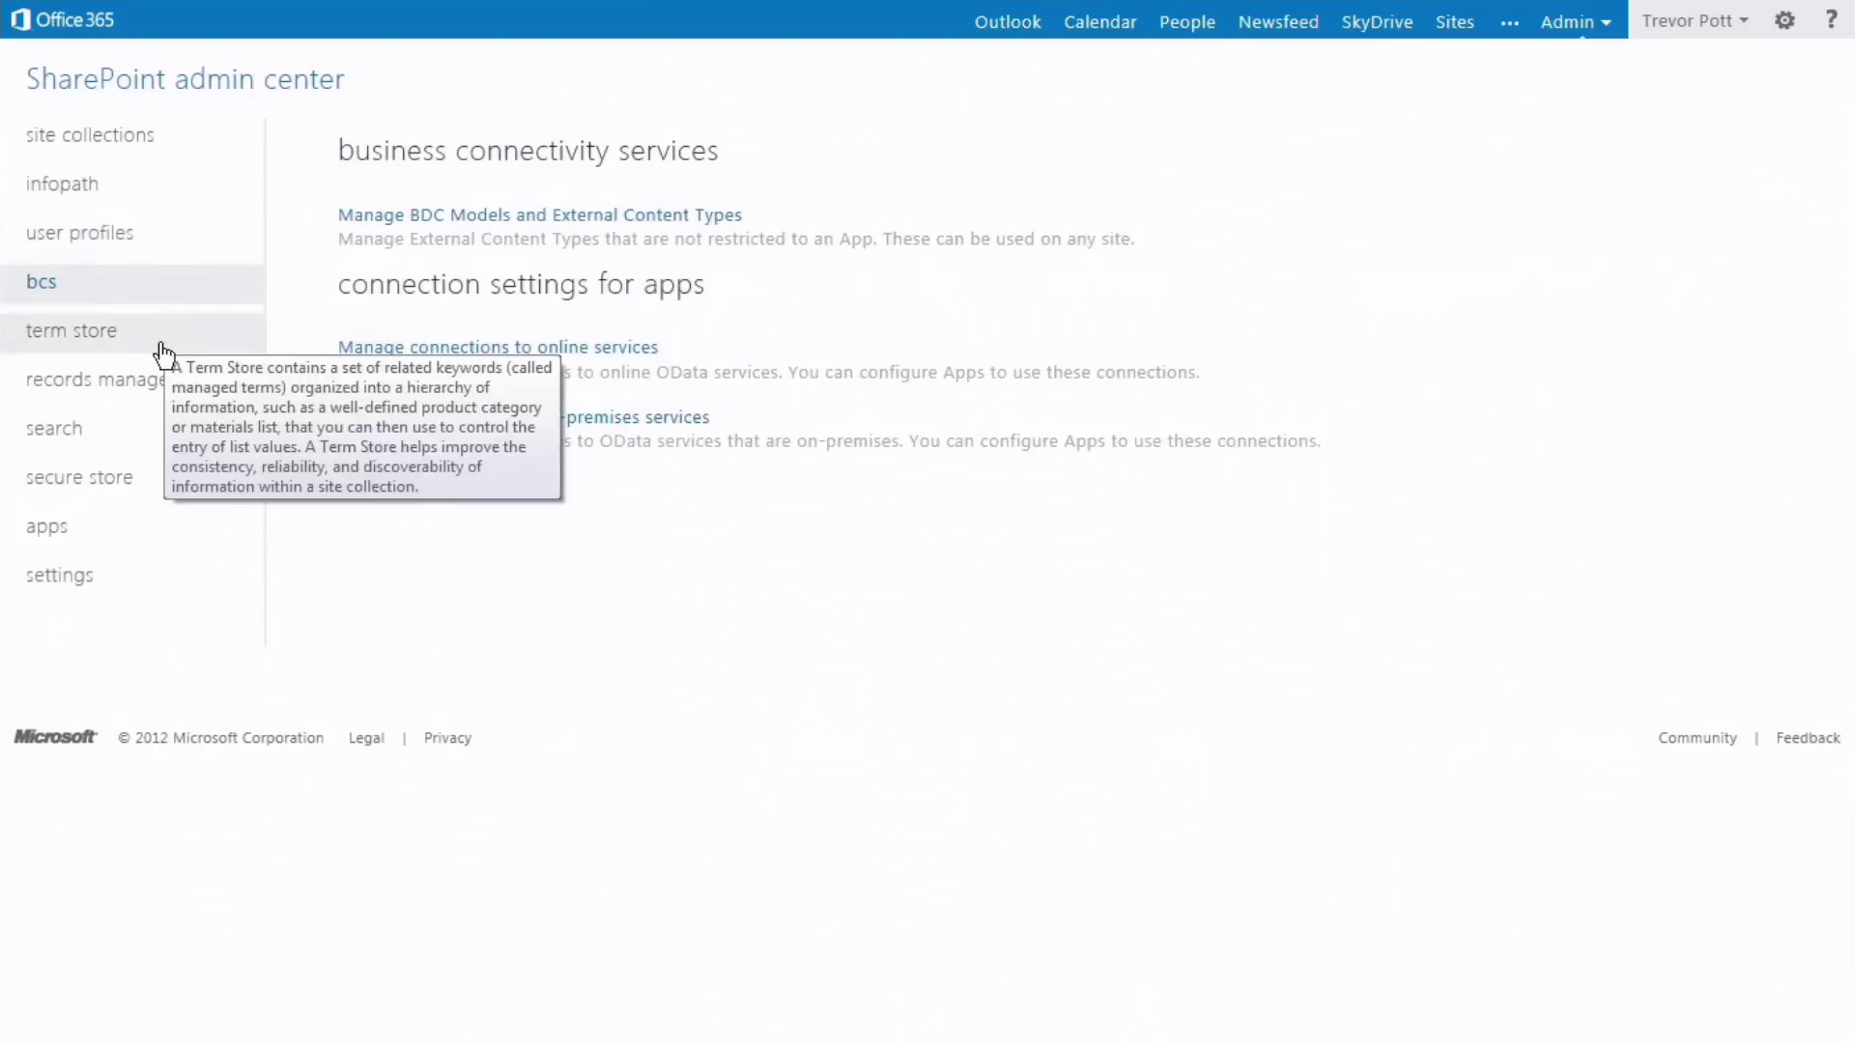
left_click(162, 352)
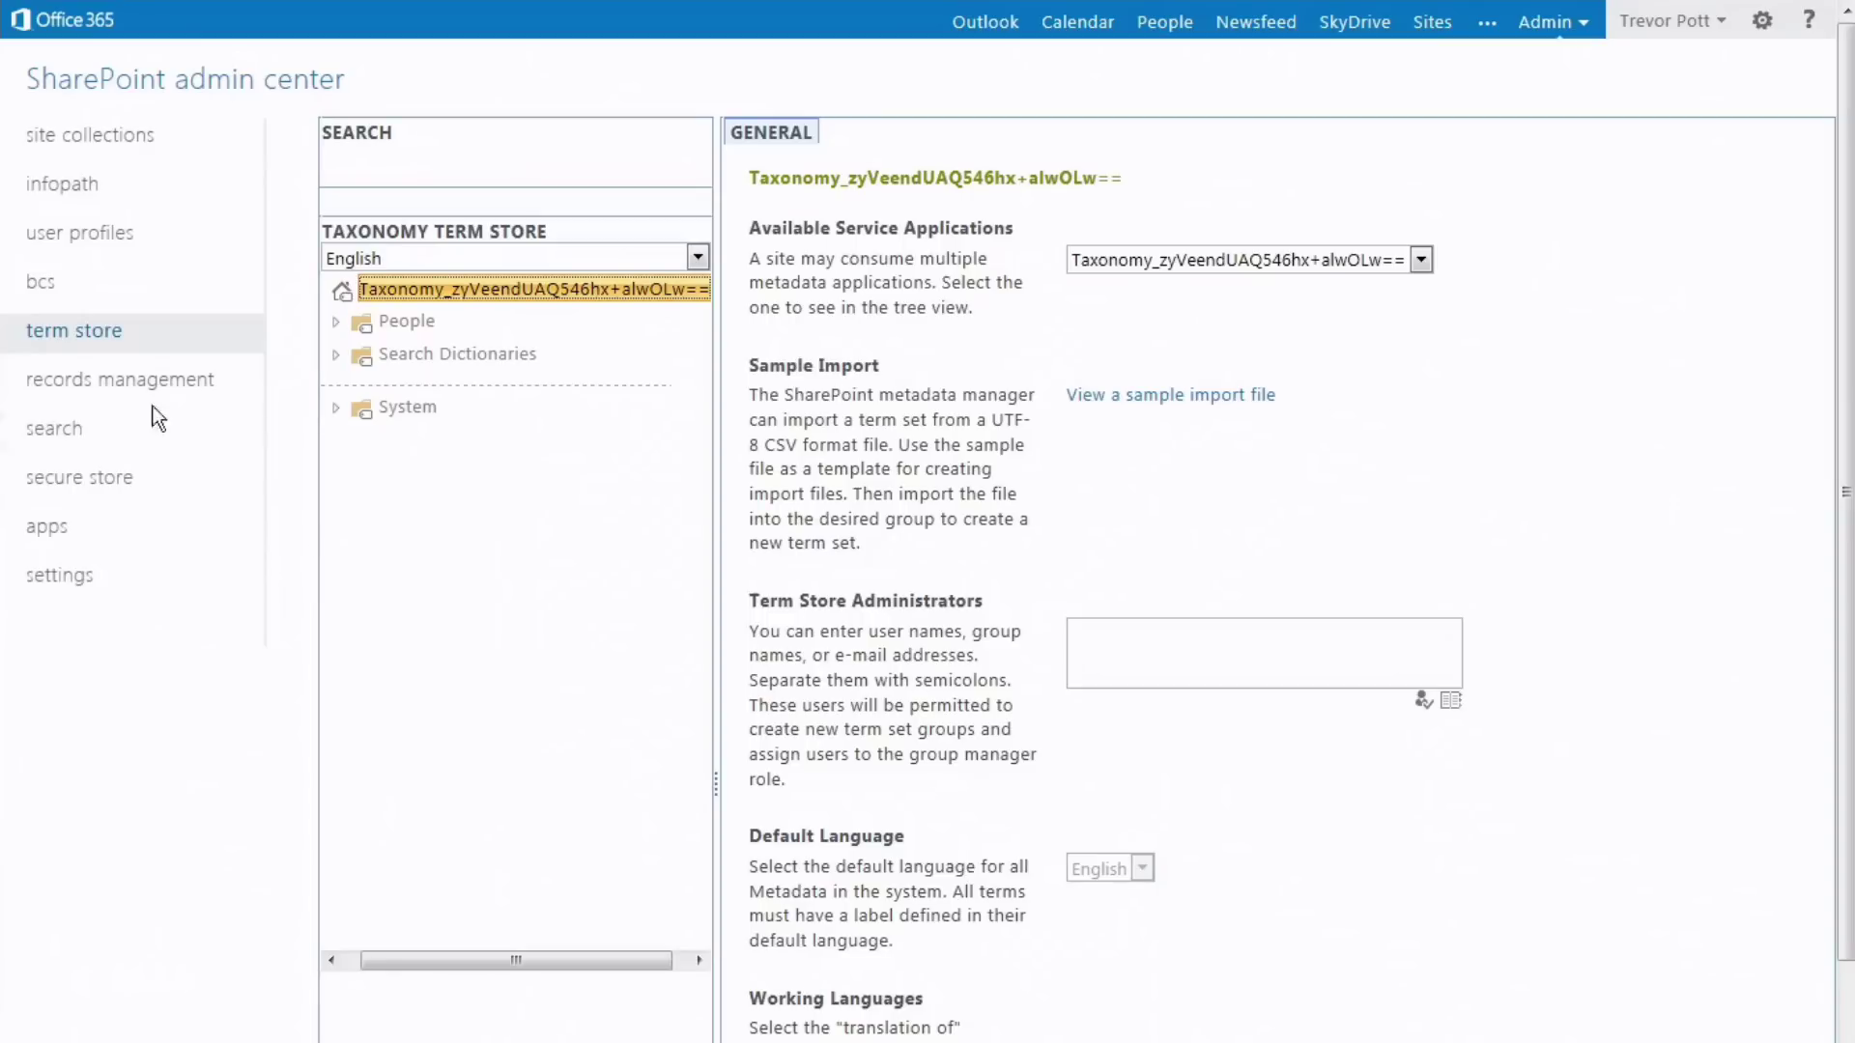
left_click(145, 380)
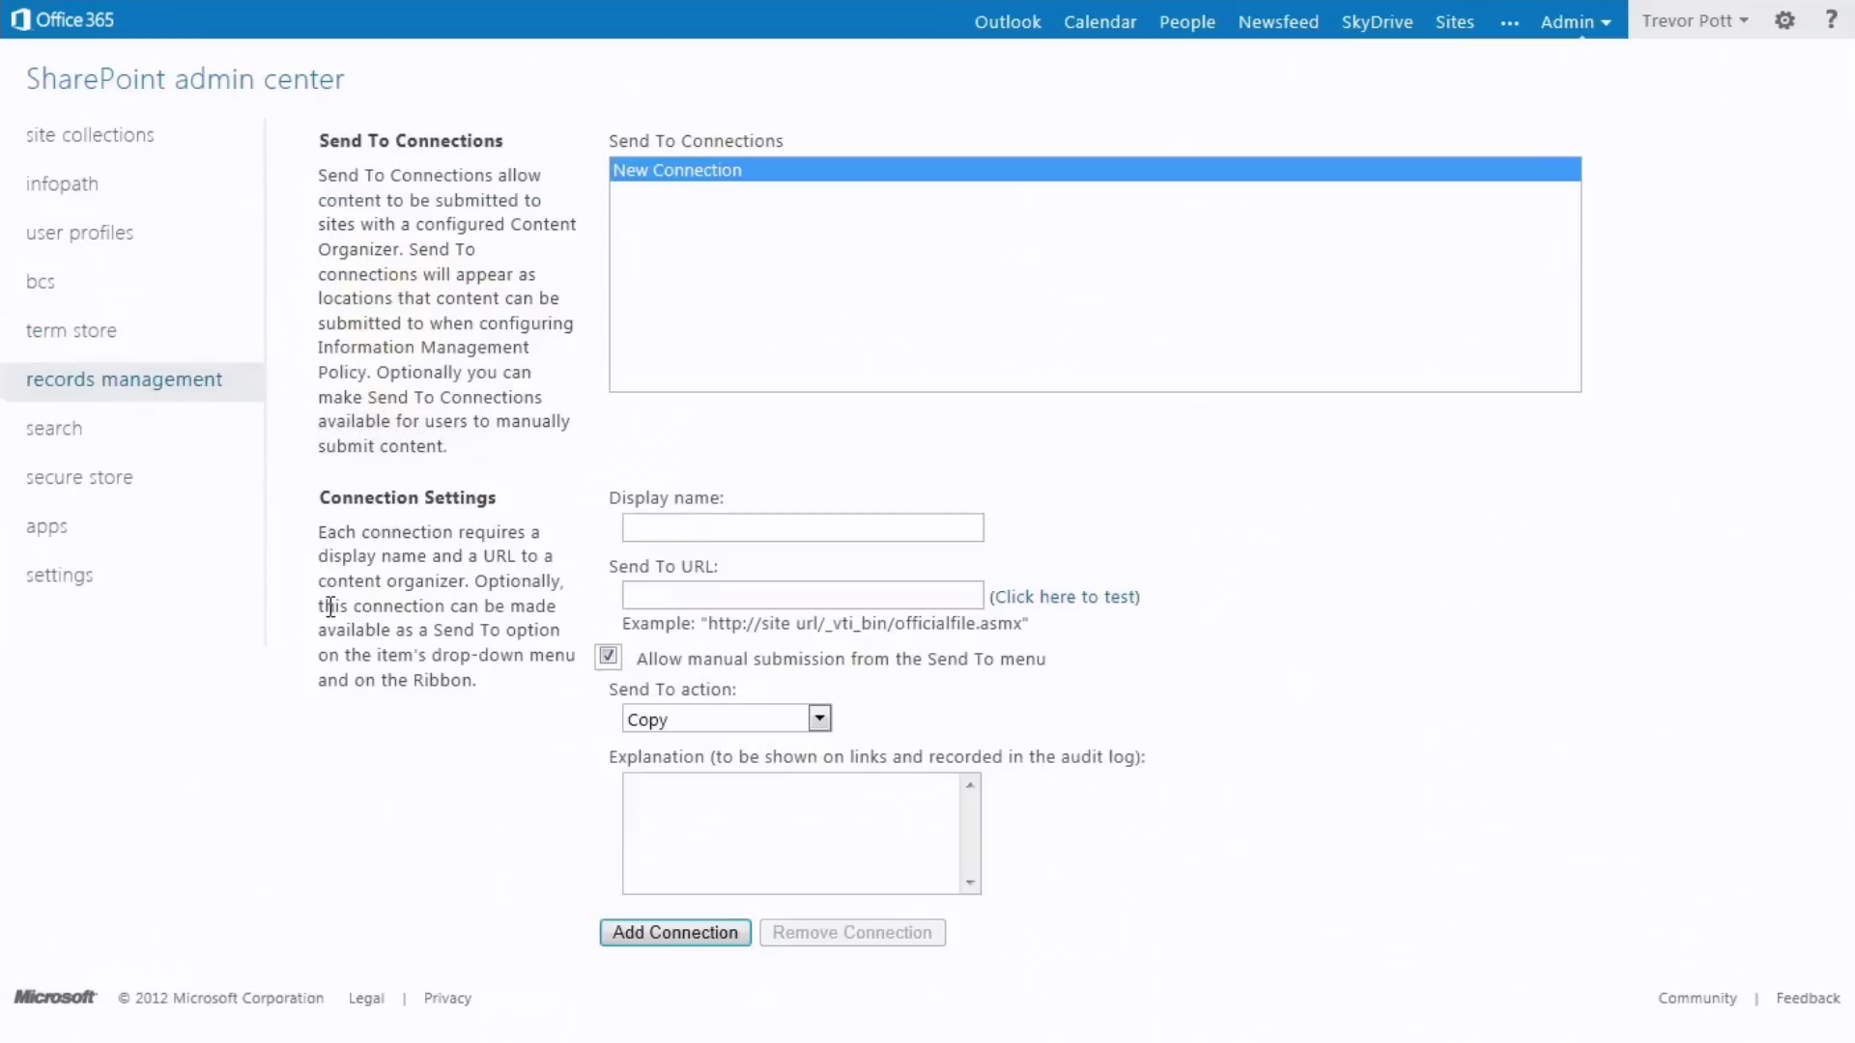
left_click(117, 432)
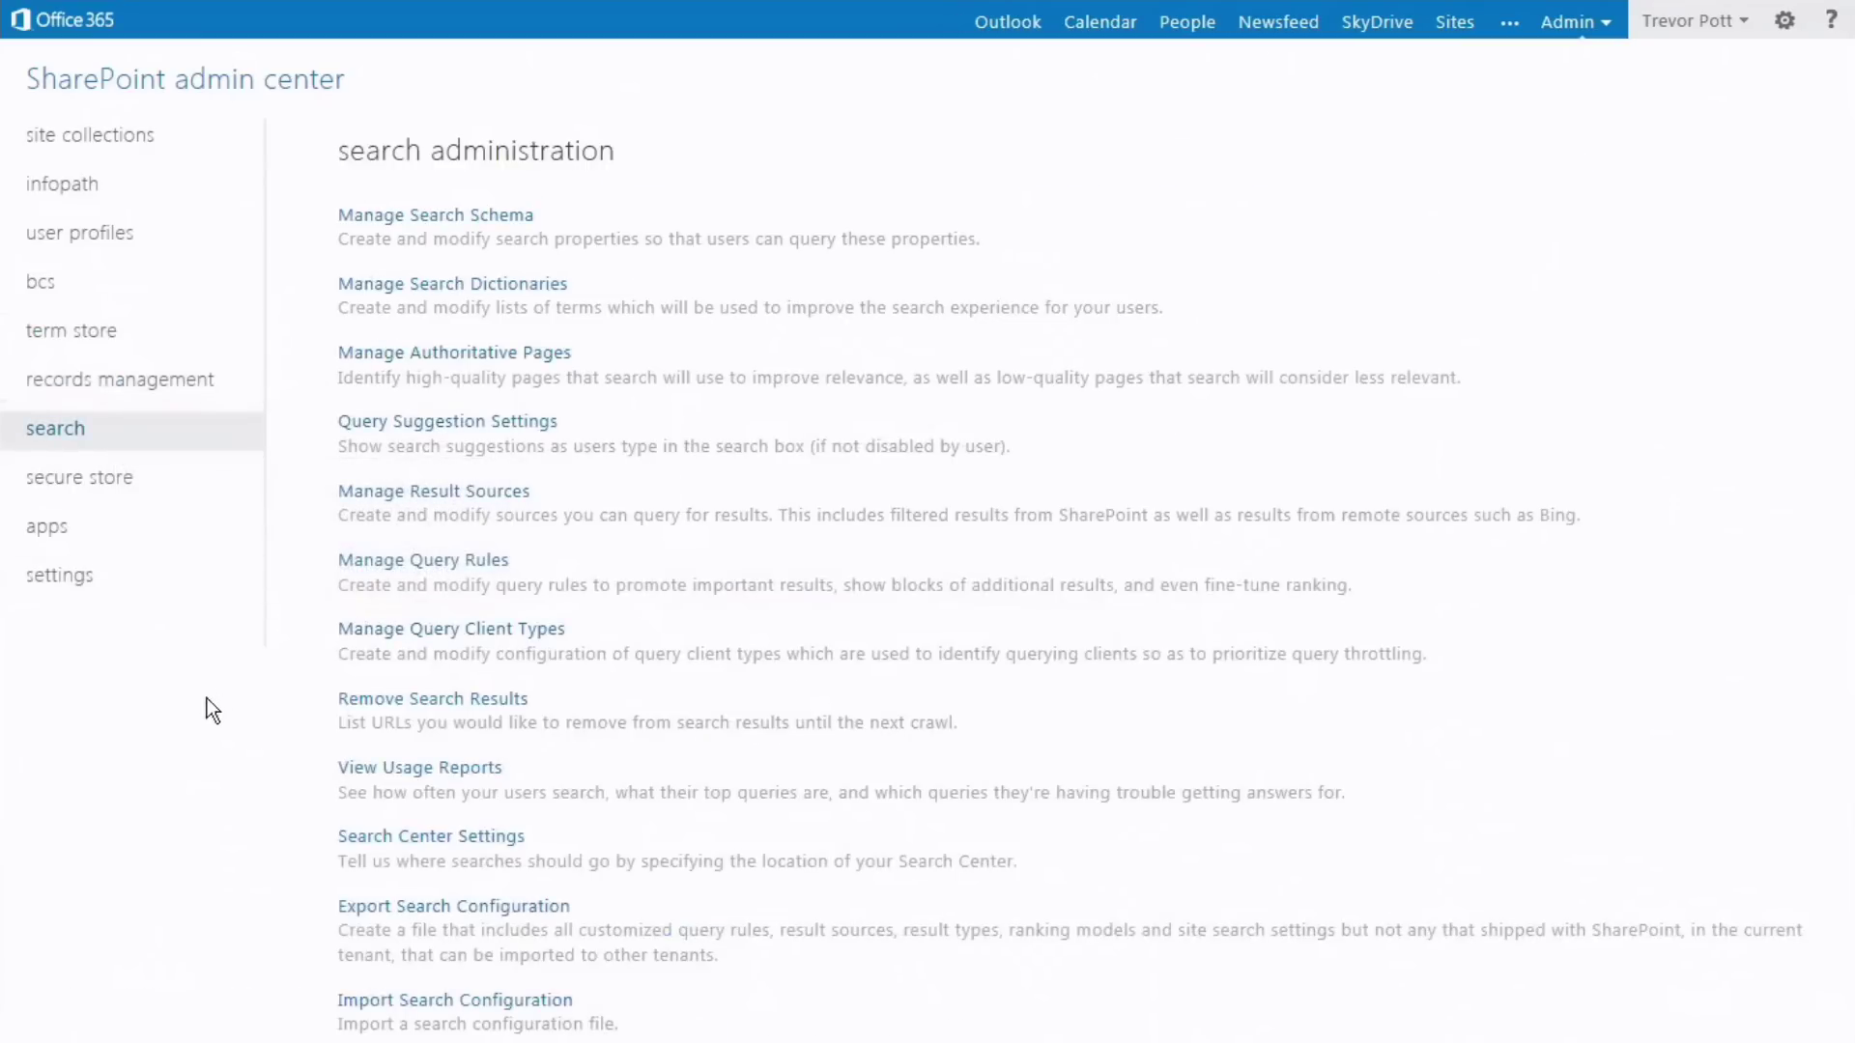
left_click(163, 495)
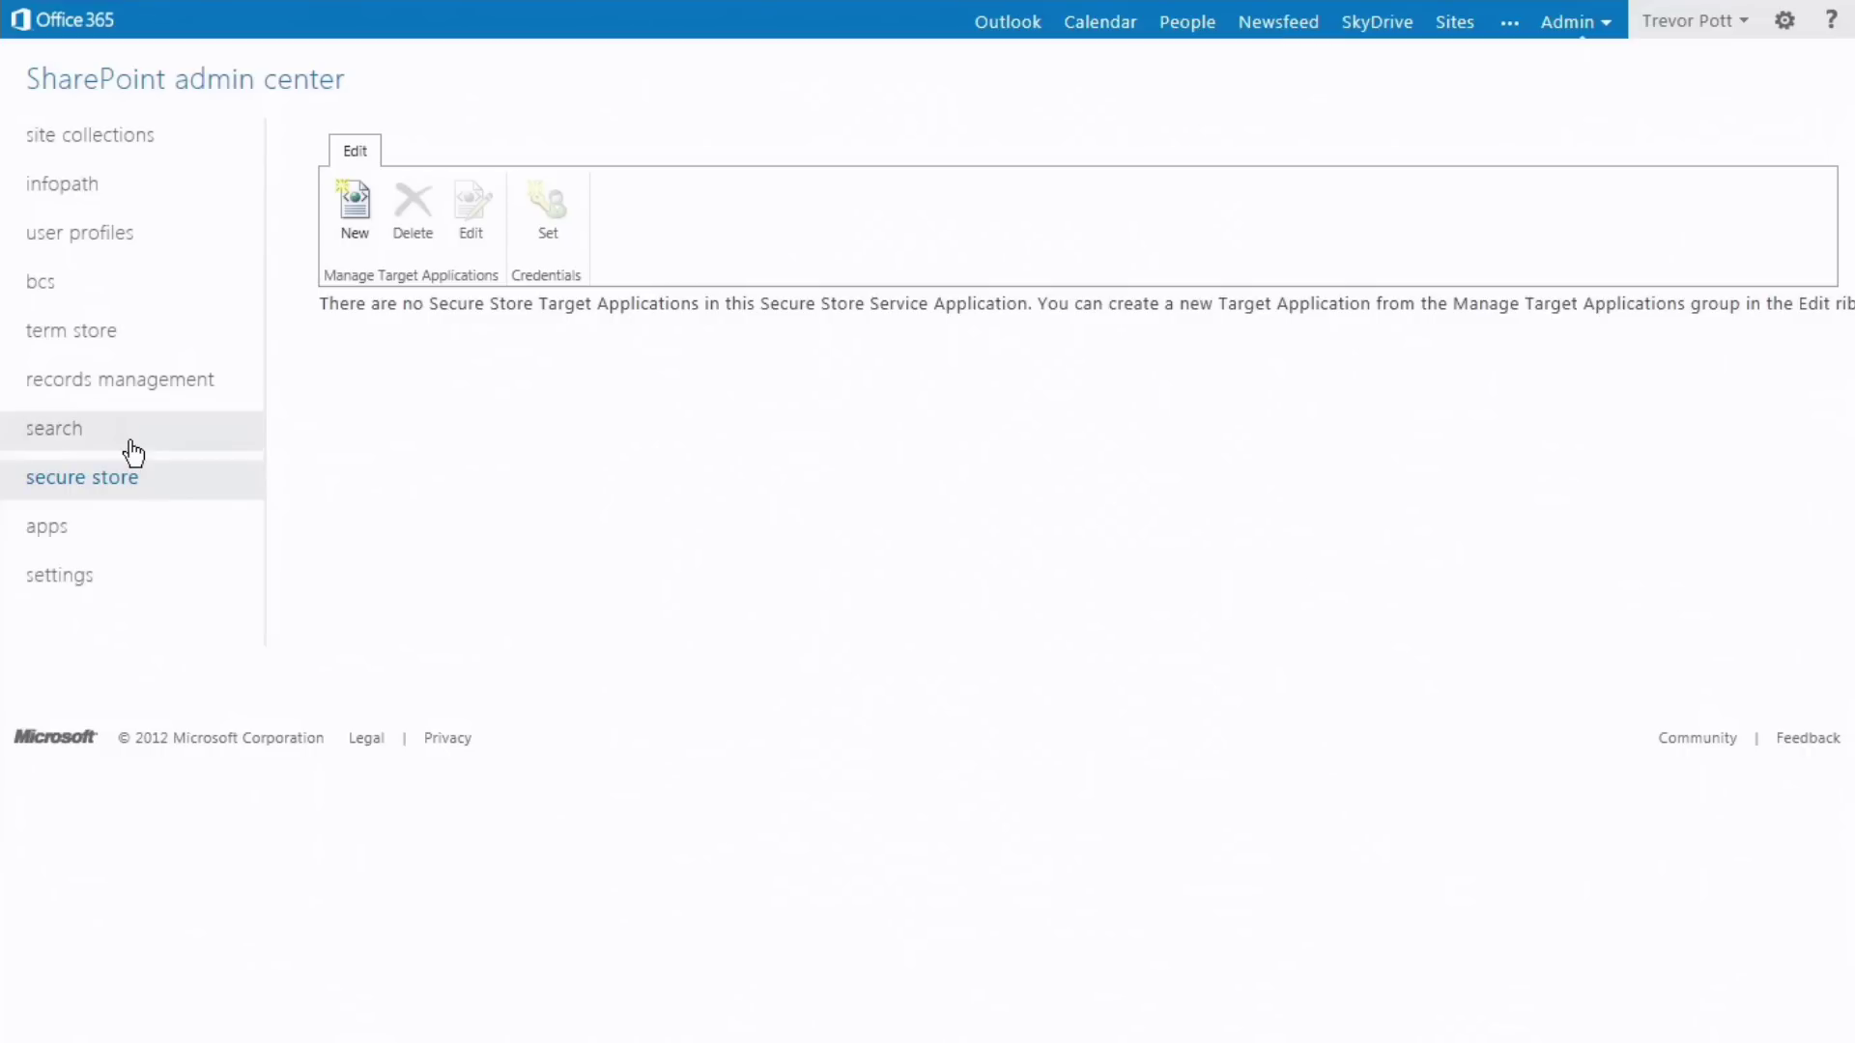
- View the SharePoint apps and tenant settings pages, then close SharePoint admin
left_click(147, 531)
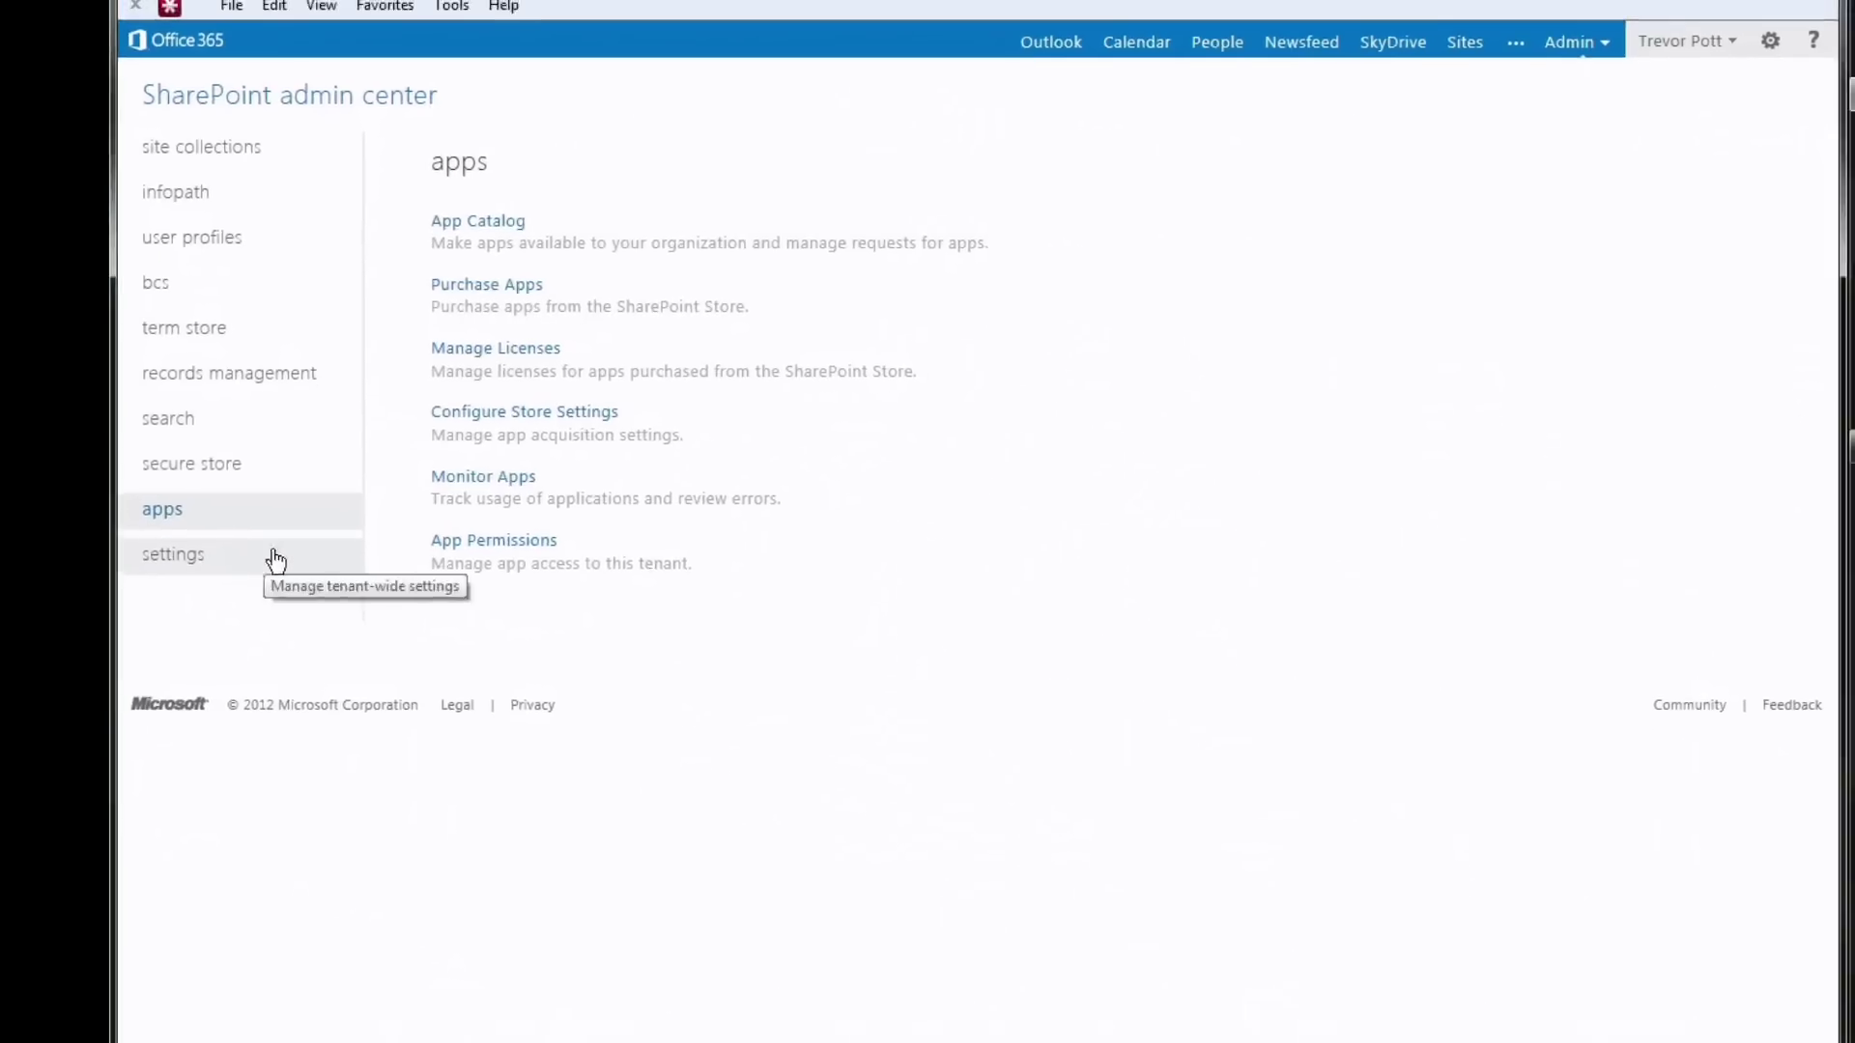
left_click(275, 560)
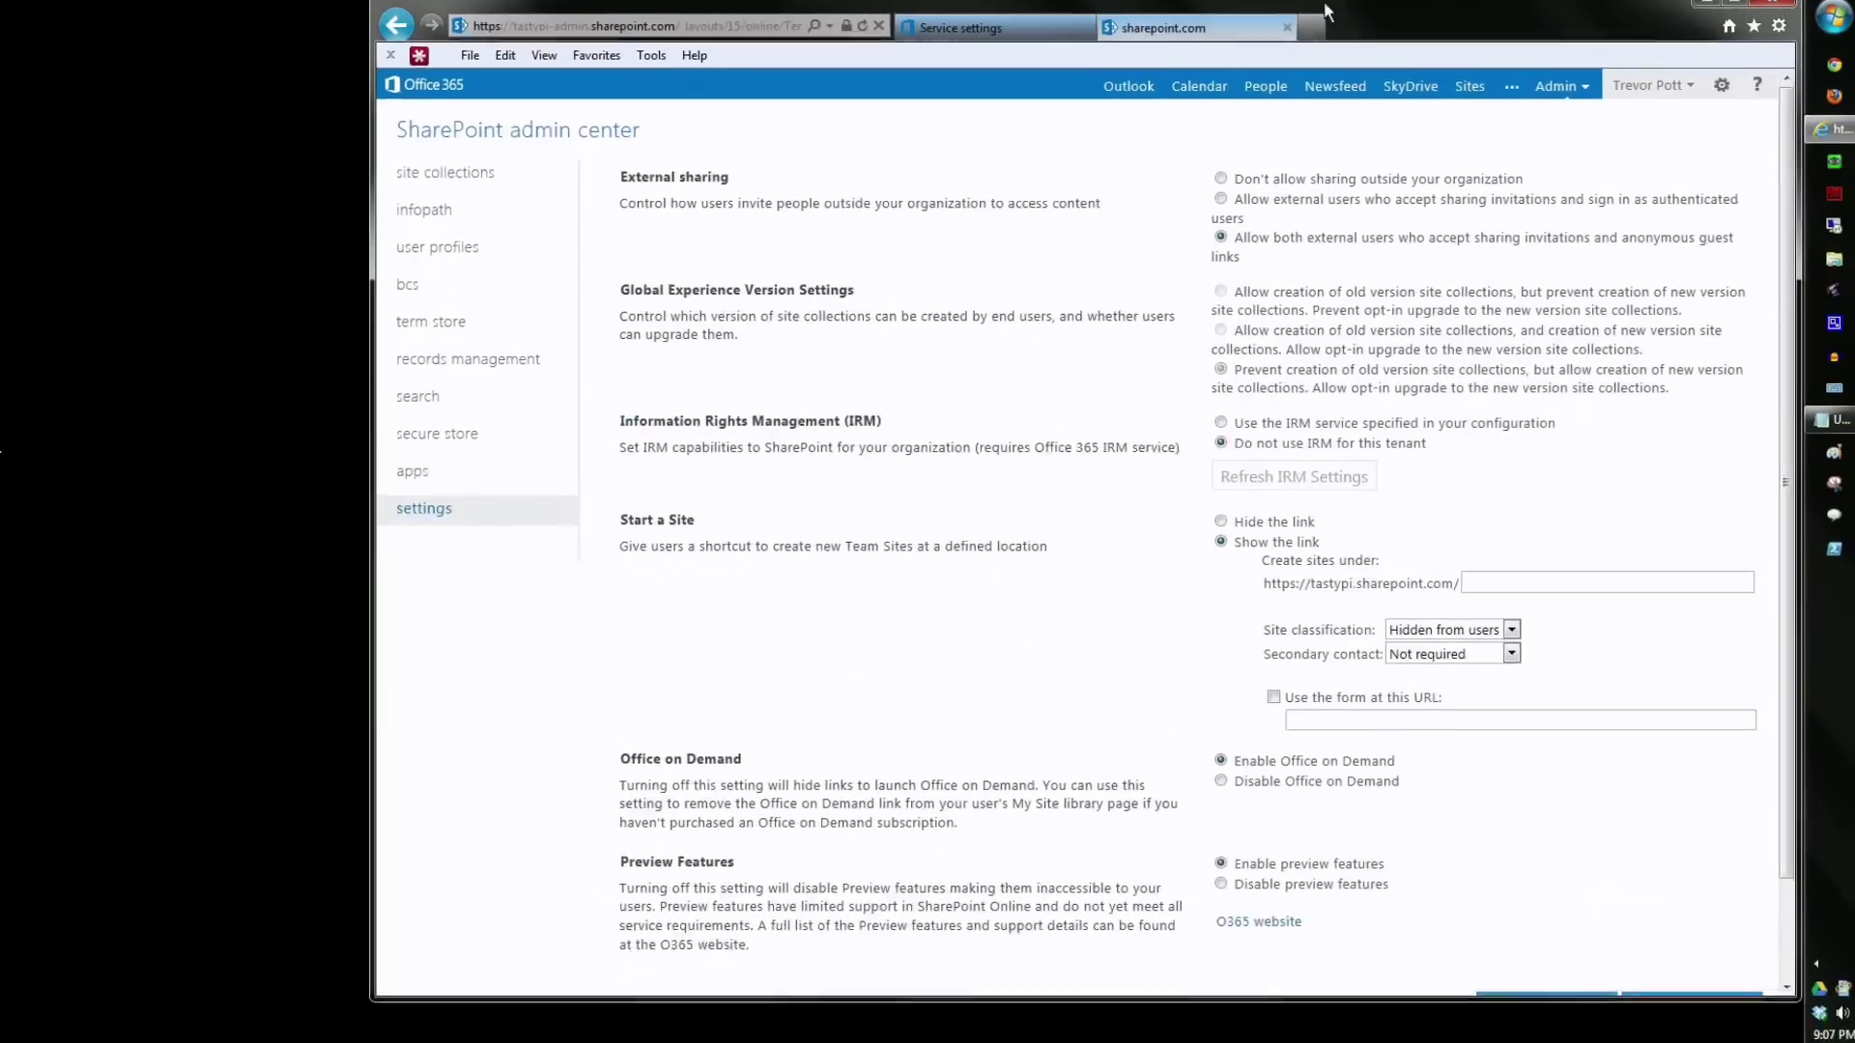
left_click(1301, 36)
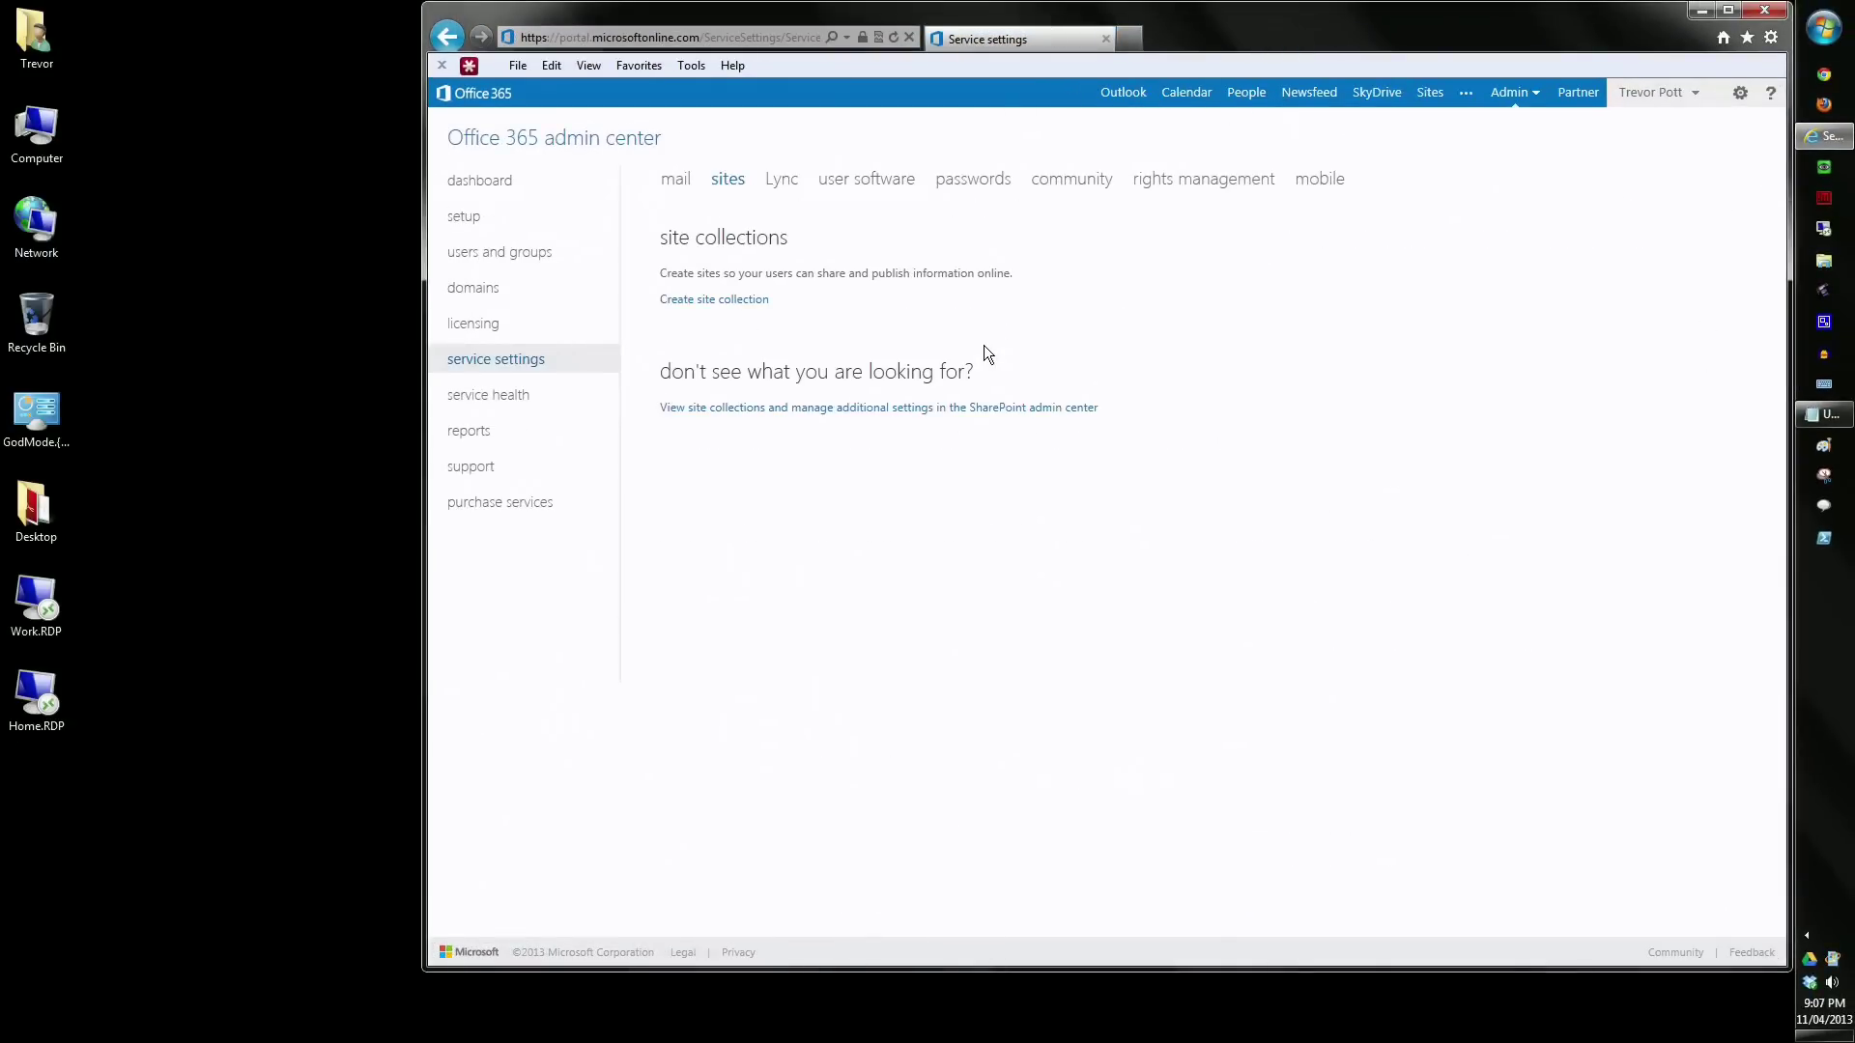
- Review each service's status on the service health page, then go to the reports overview
left_click(537, 397)
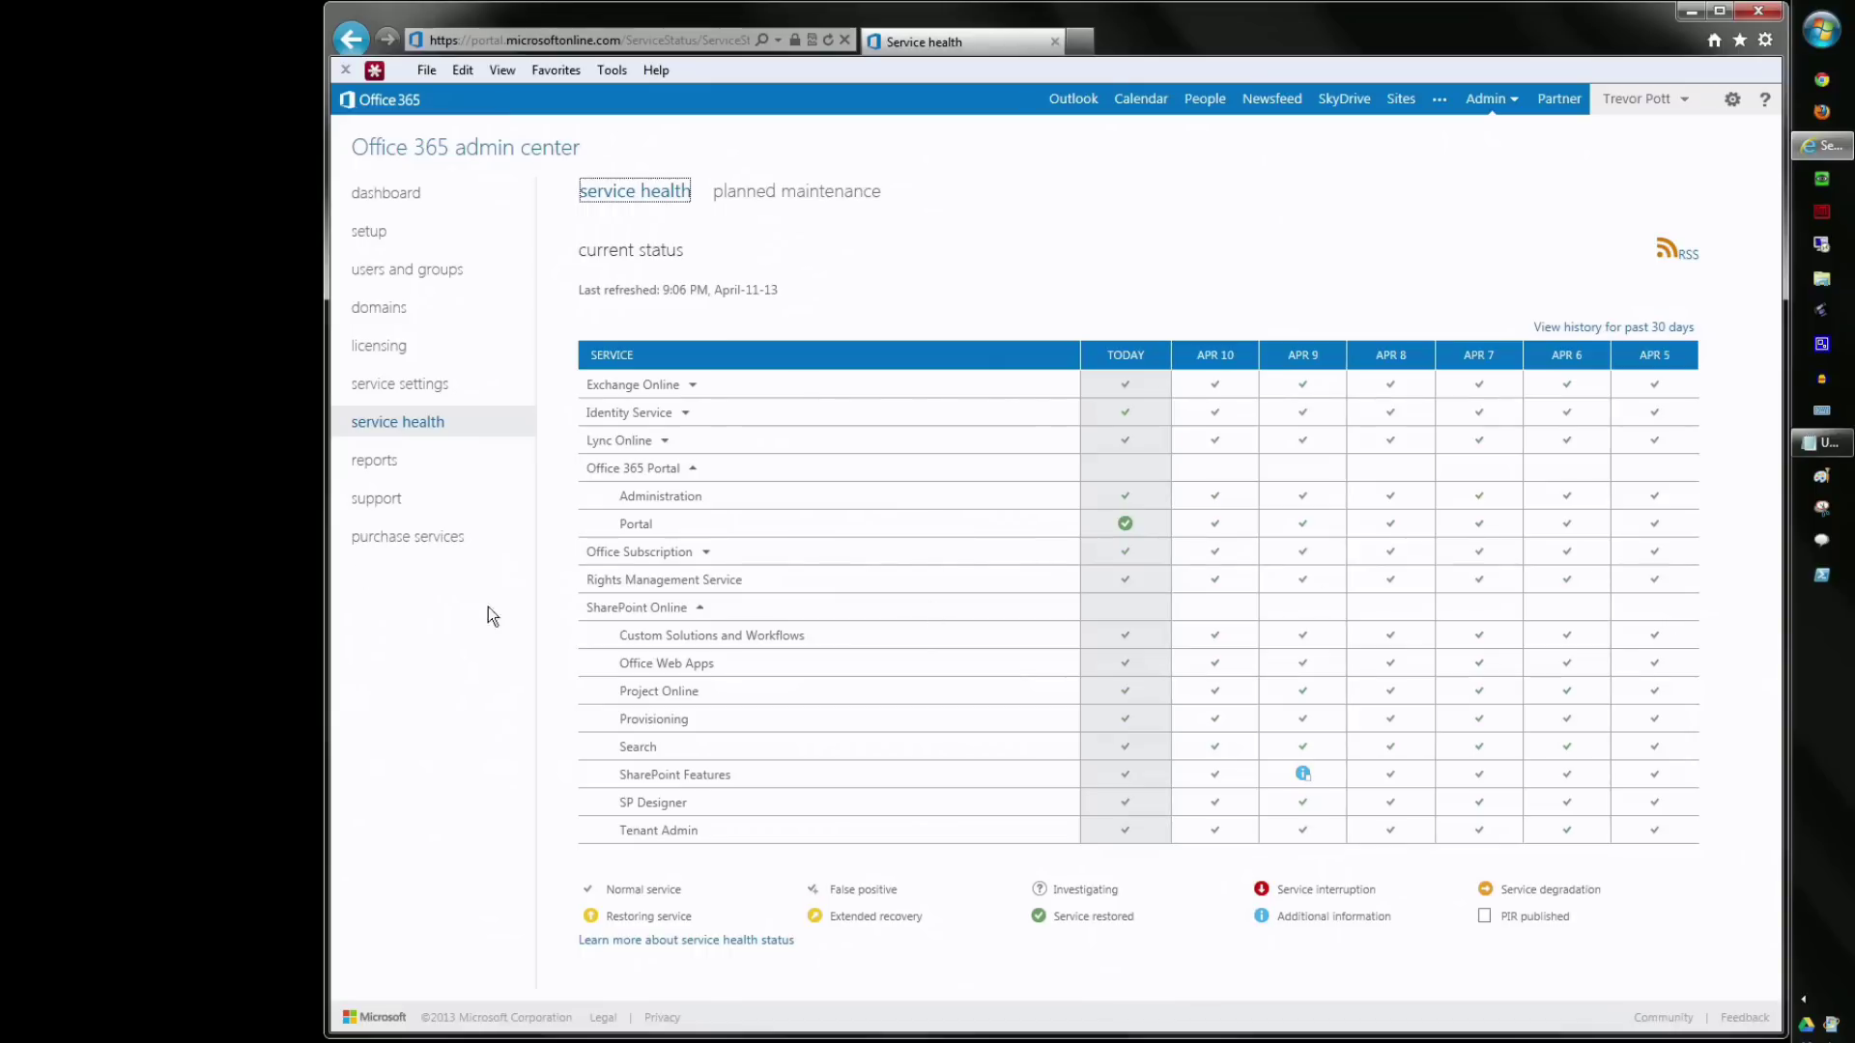
left_click(377, 461)
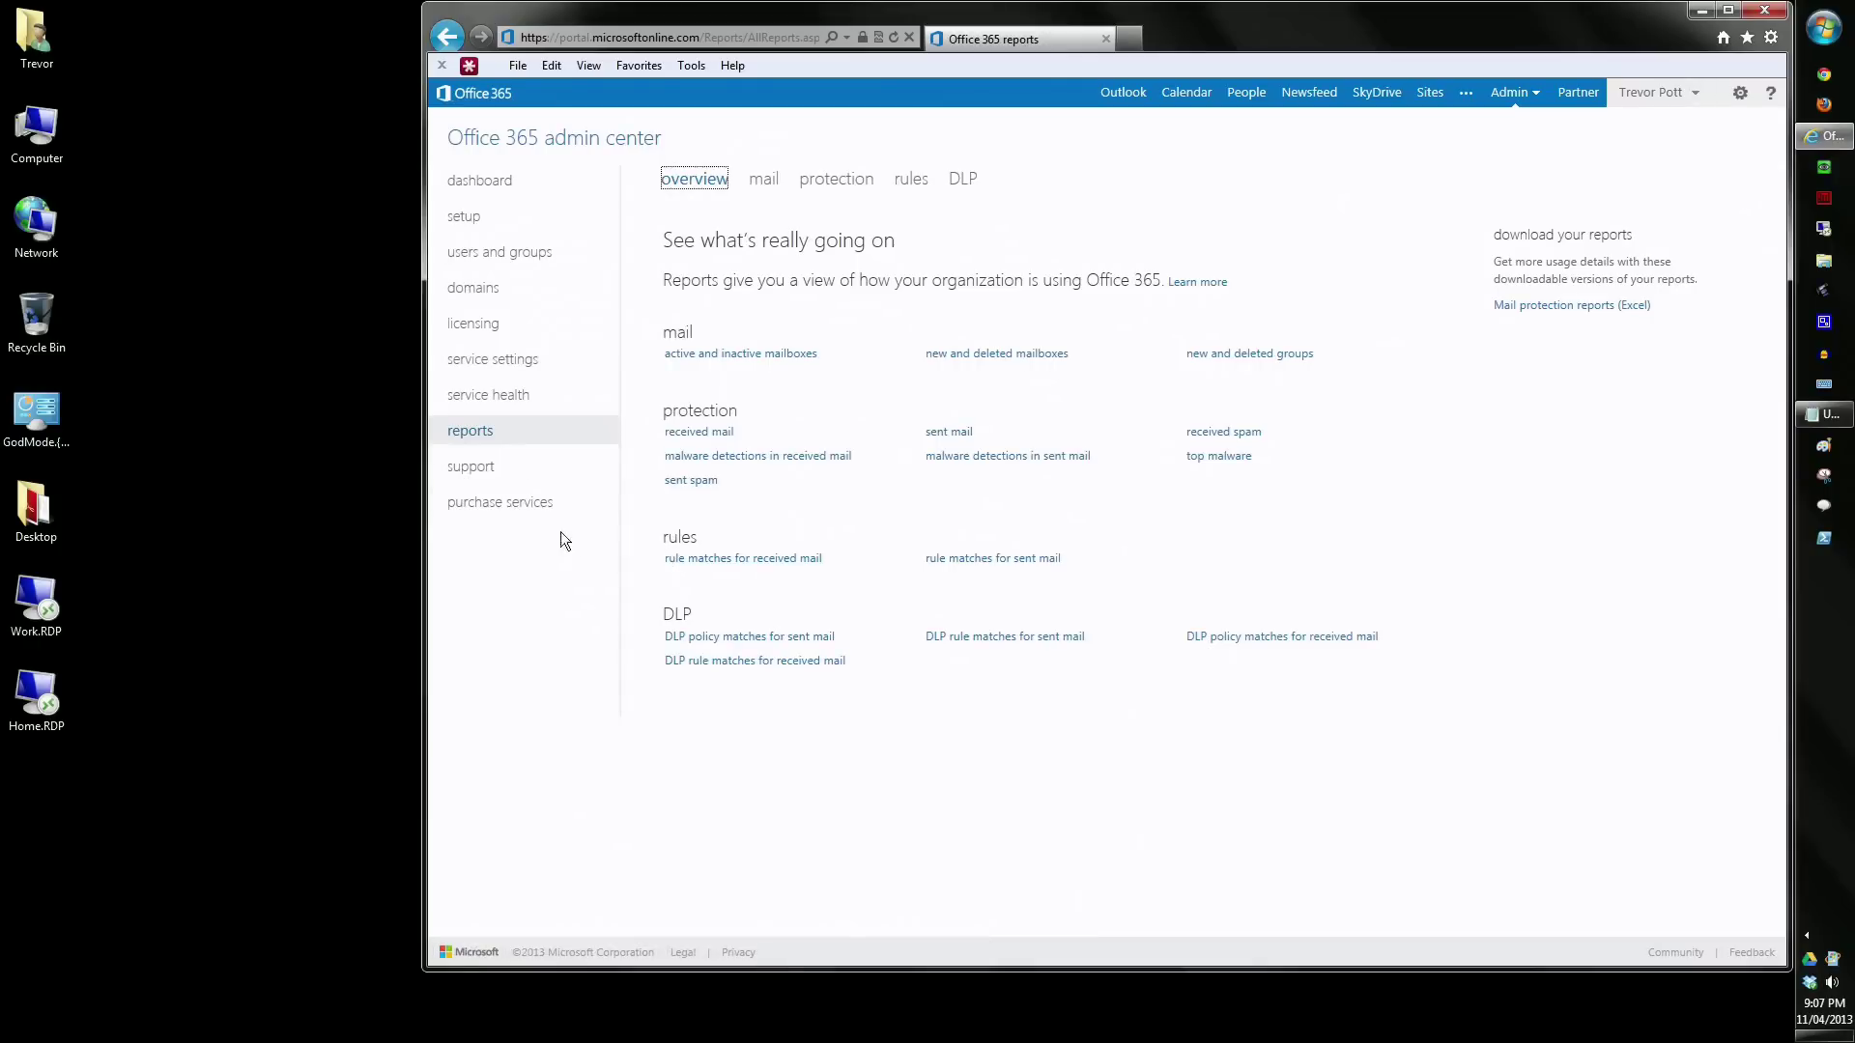
- Browse the support page and the list of purchasable plans, then return to the dashboard
left_click(470, 466)
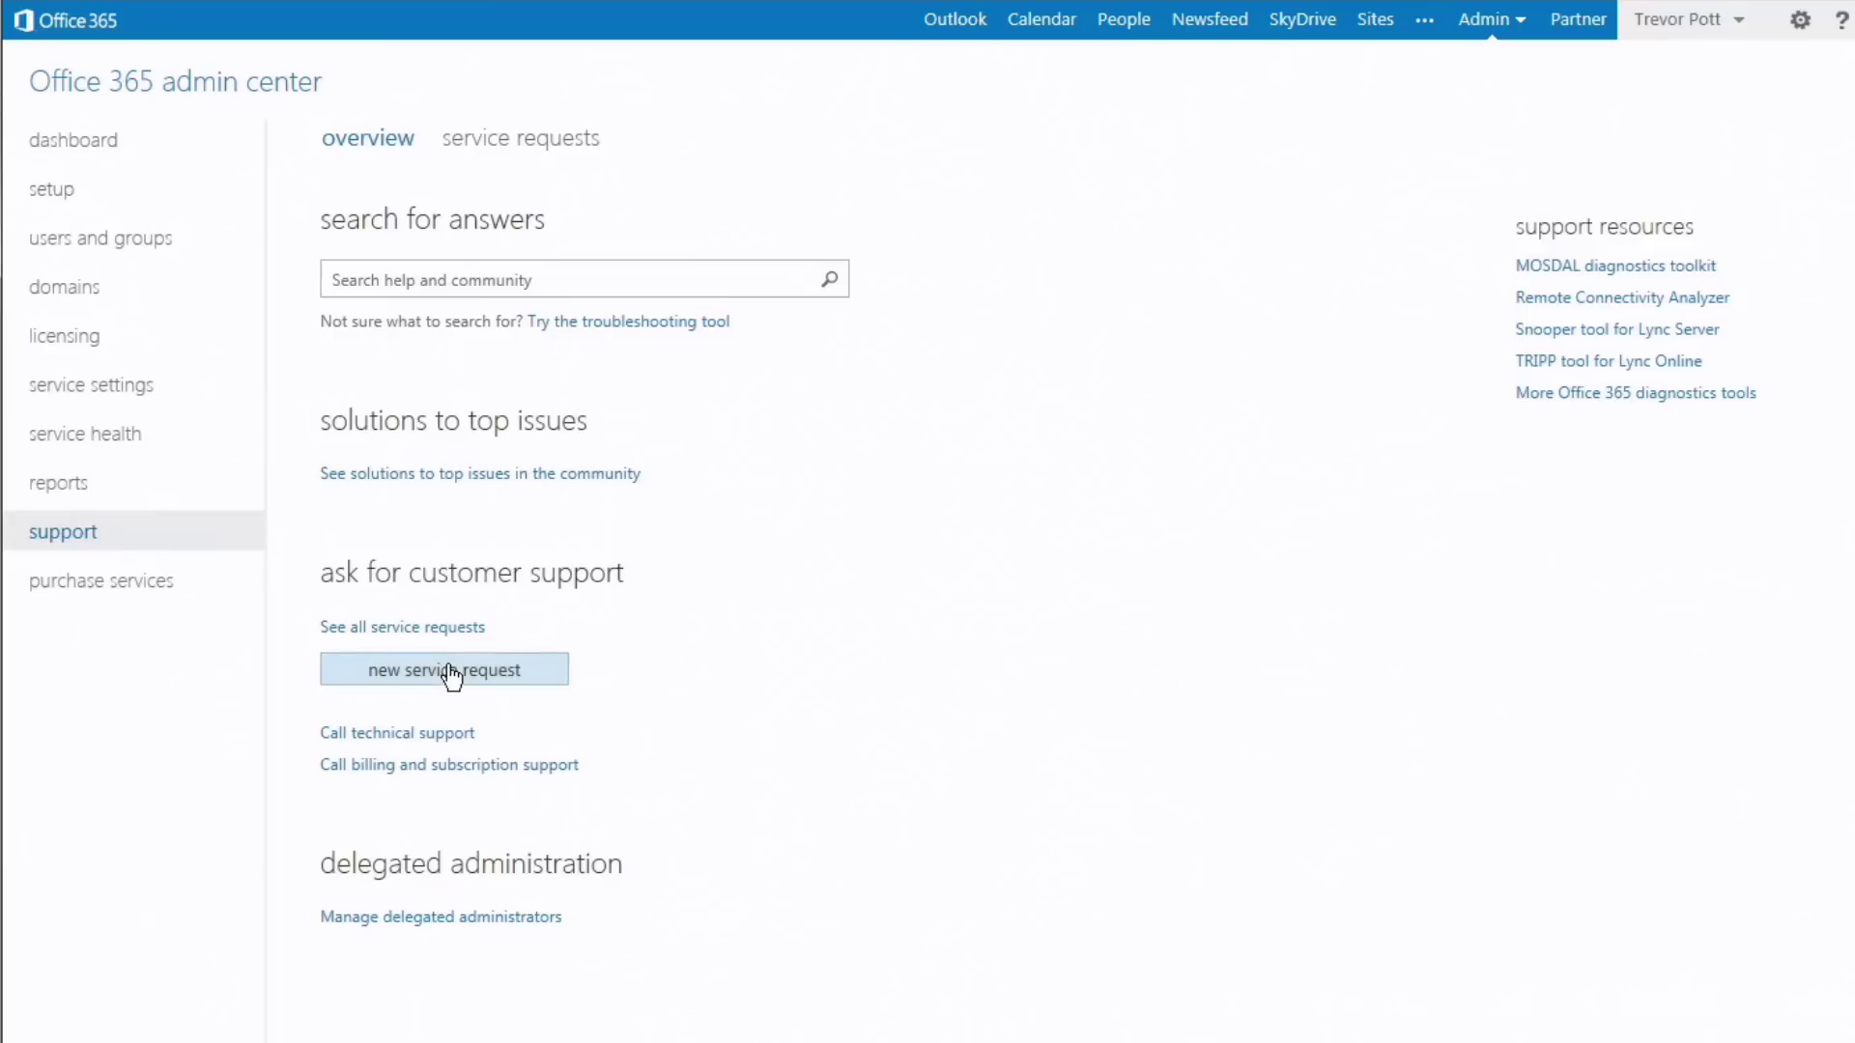
left_click(145, 592)
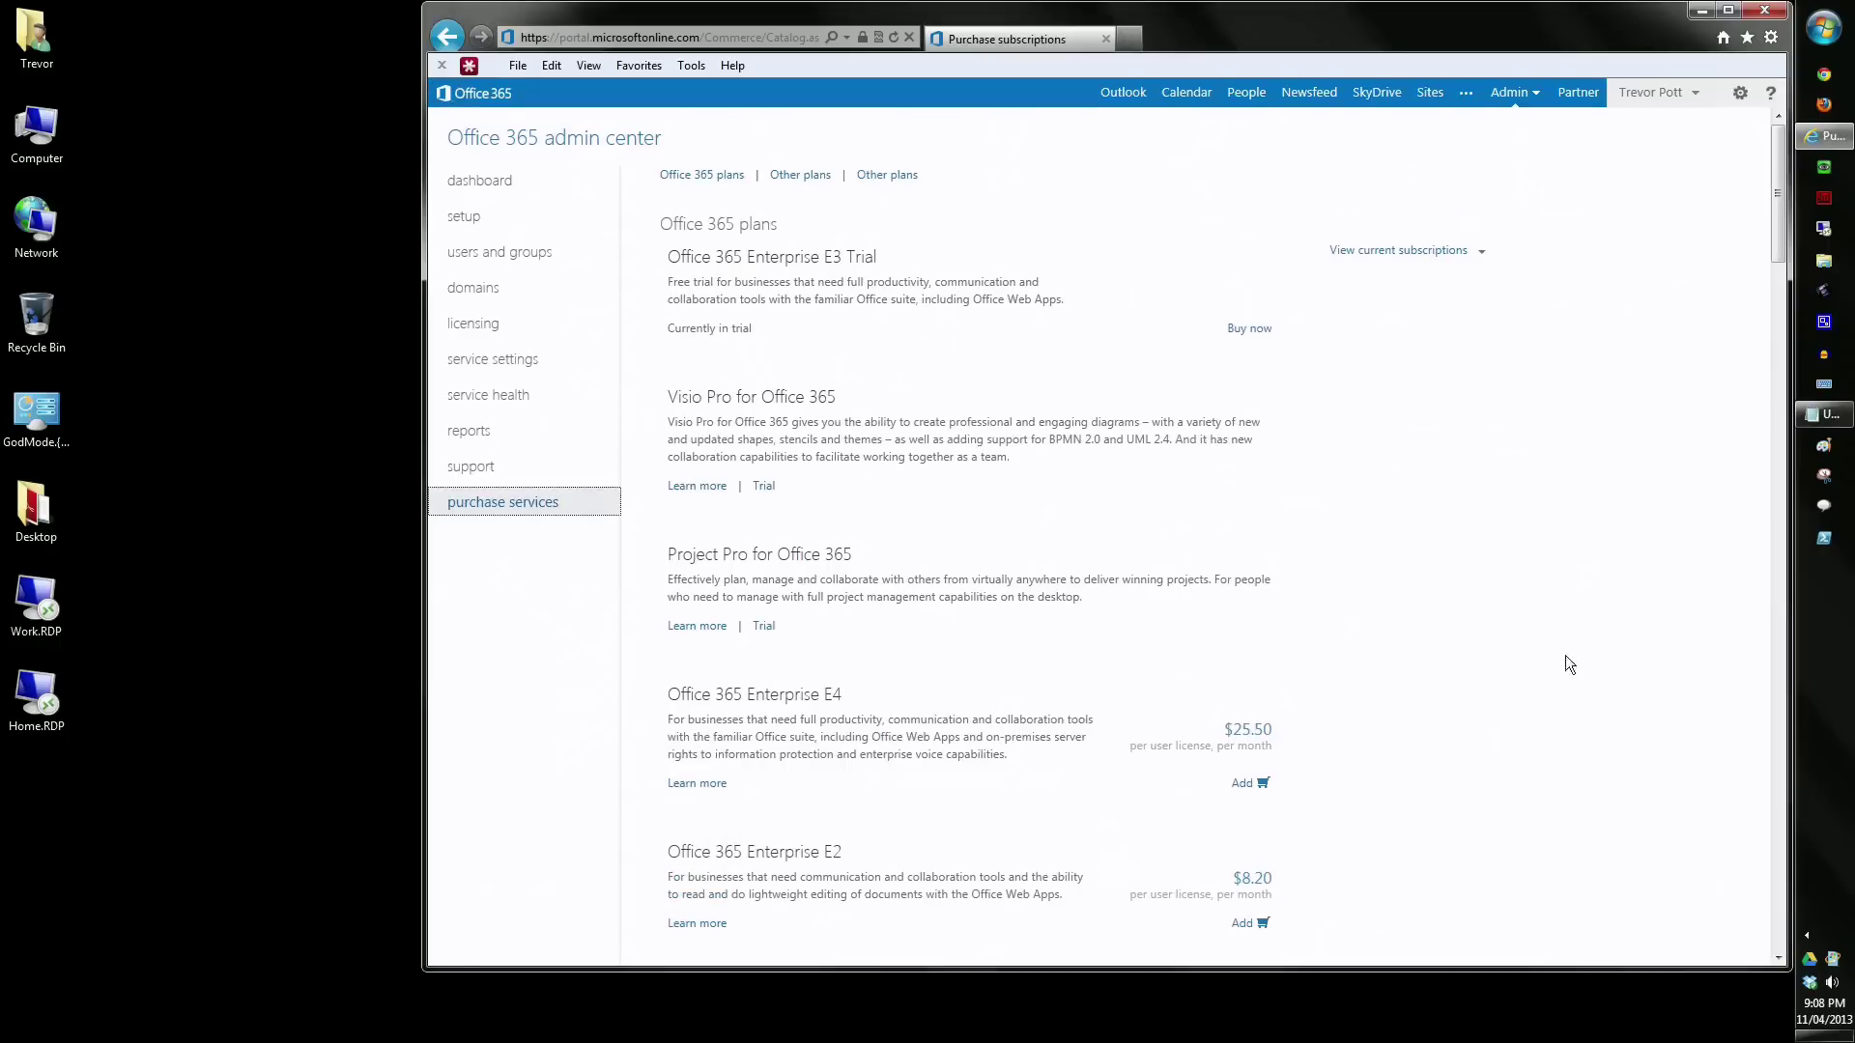
scroll(1563, 657, "down", 20)
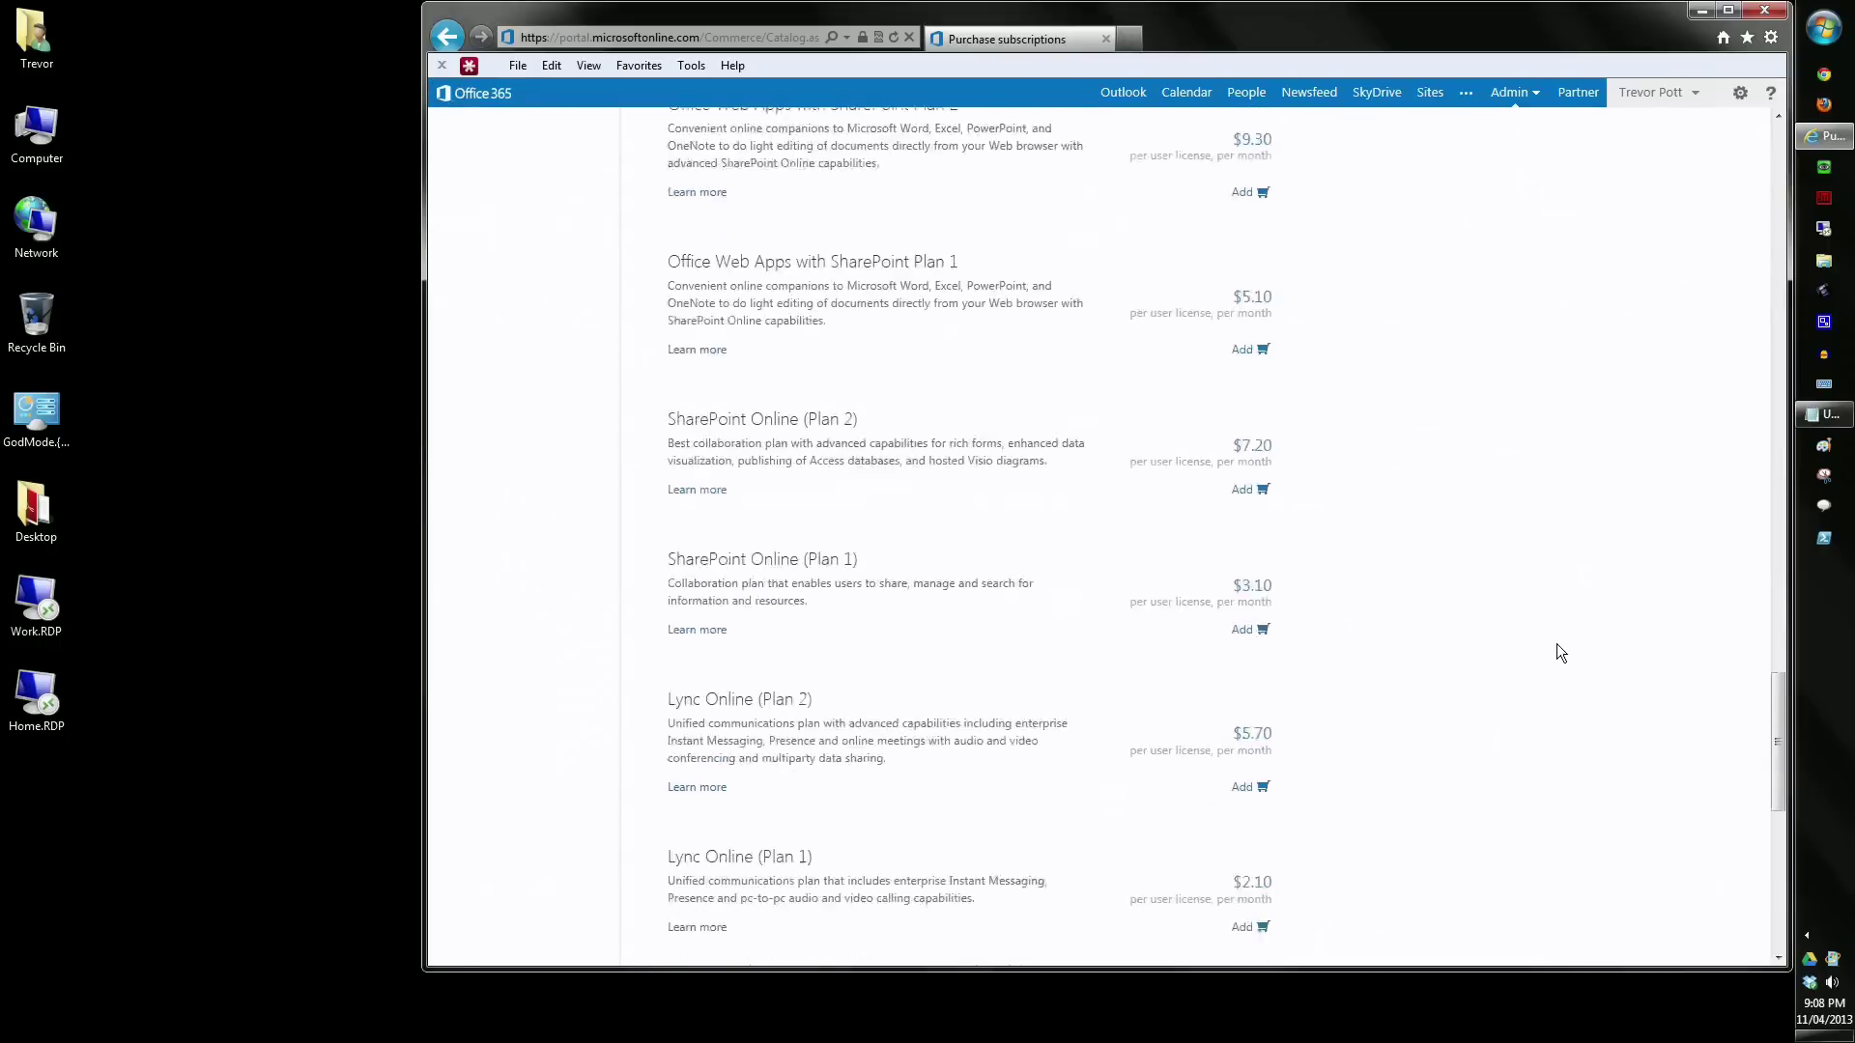
scroll(1556, 645, "down", 15)
scroll(1556, 645, "up", 20)
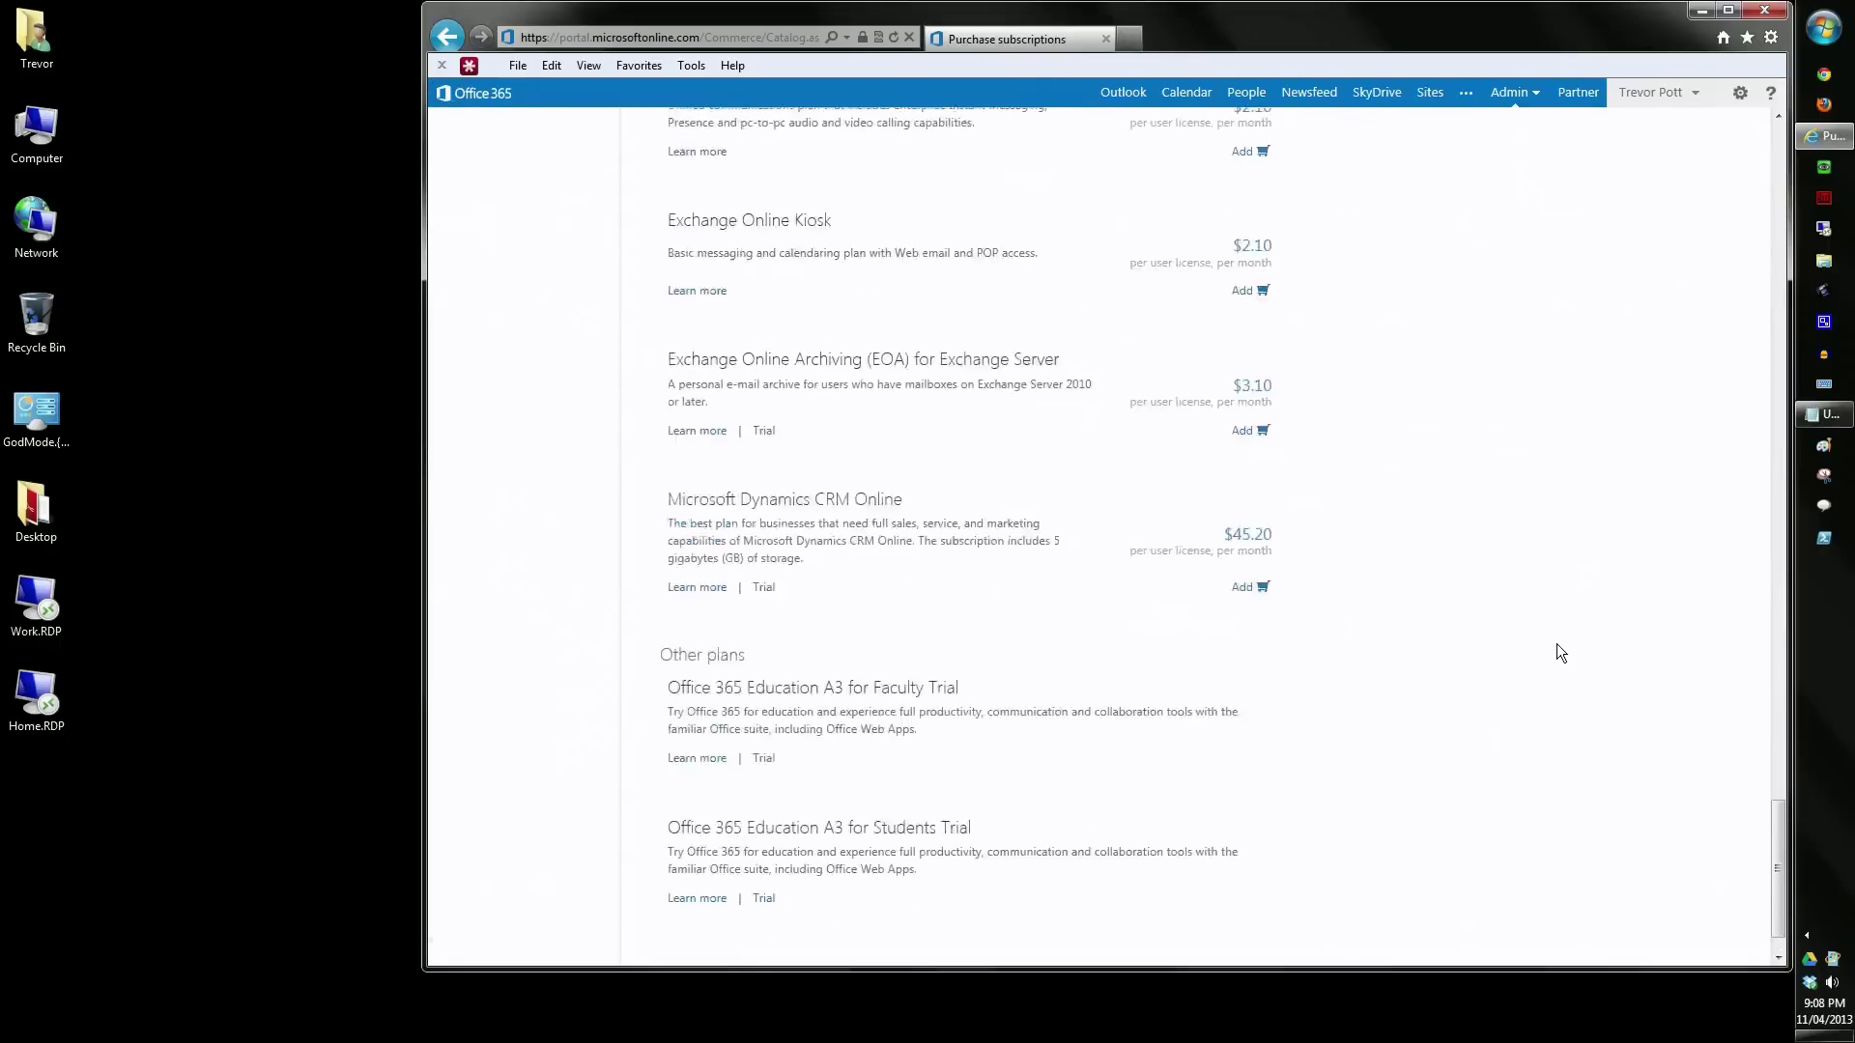
scroll(1556, 653, "down", 2)
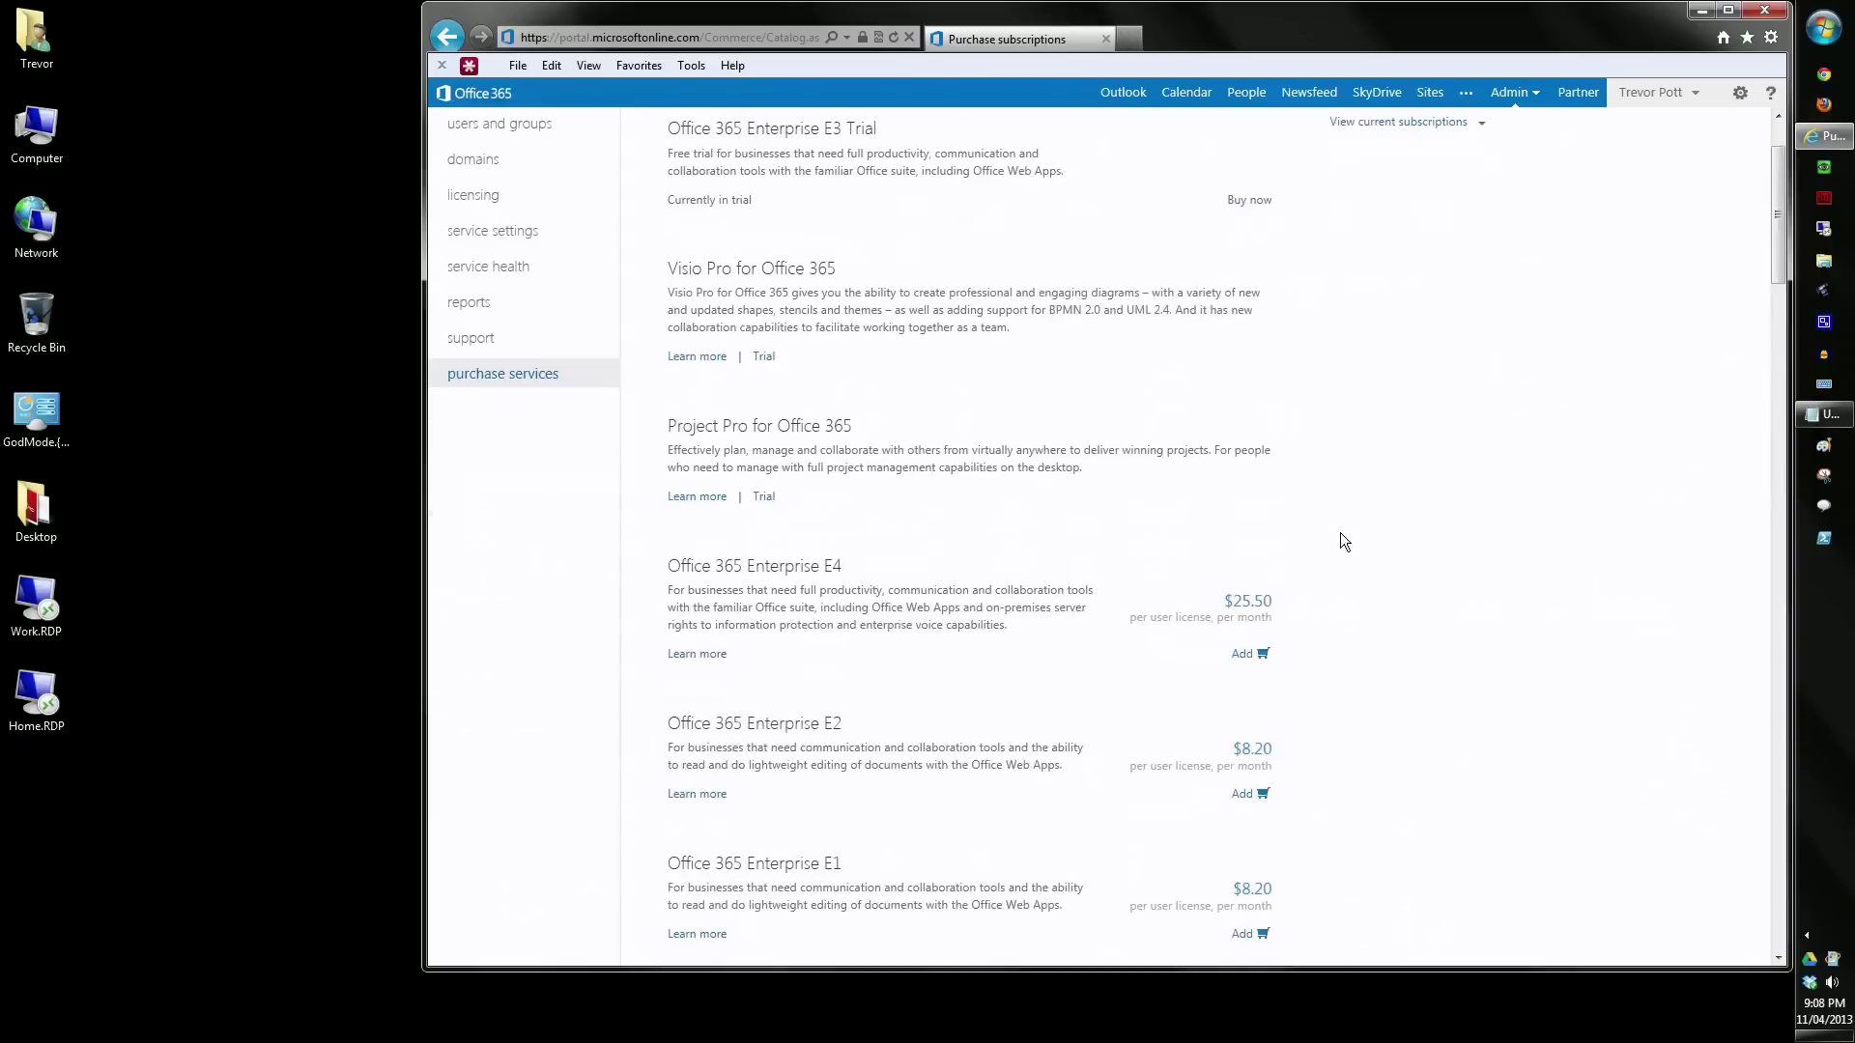
scroll(1341, 531, "up", 2)
left_click(488, 181)
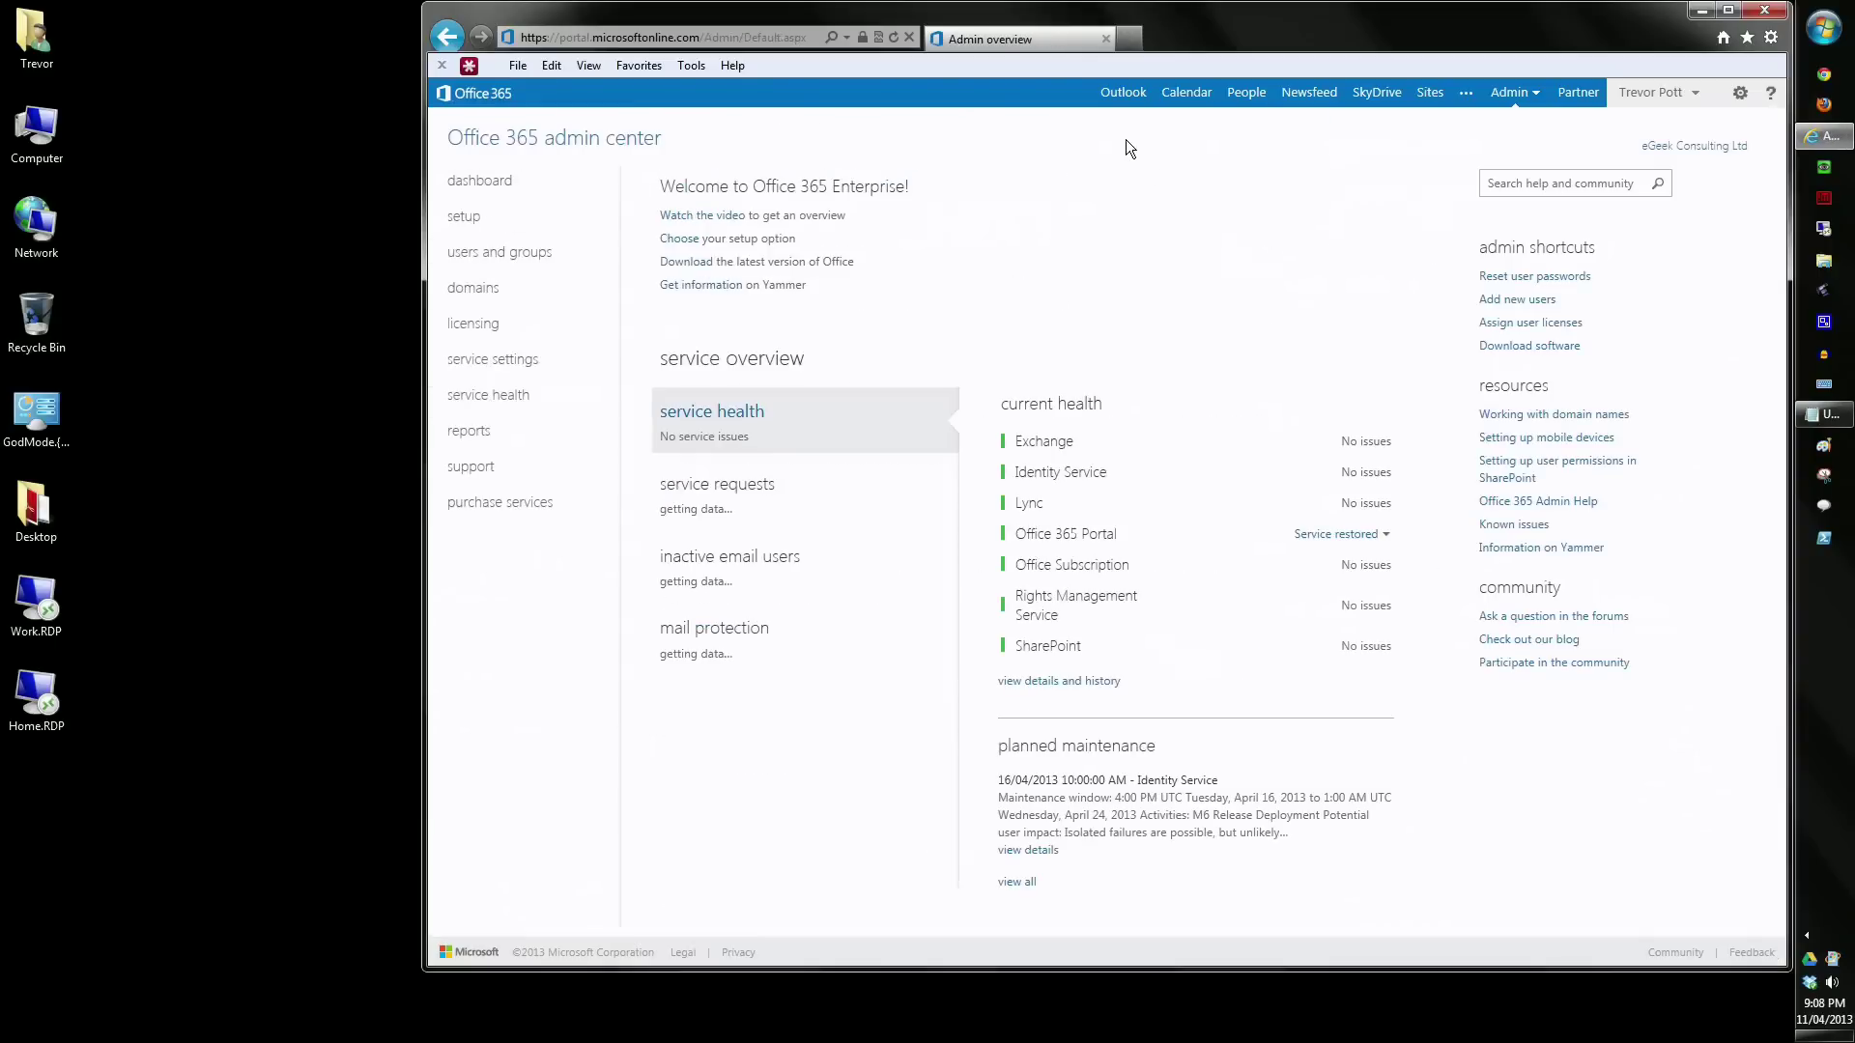
- Open Outlook Web App in a new browser tab, view the inbox, then close that tab
right_click(1129, 92)
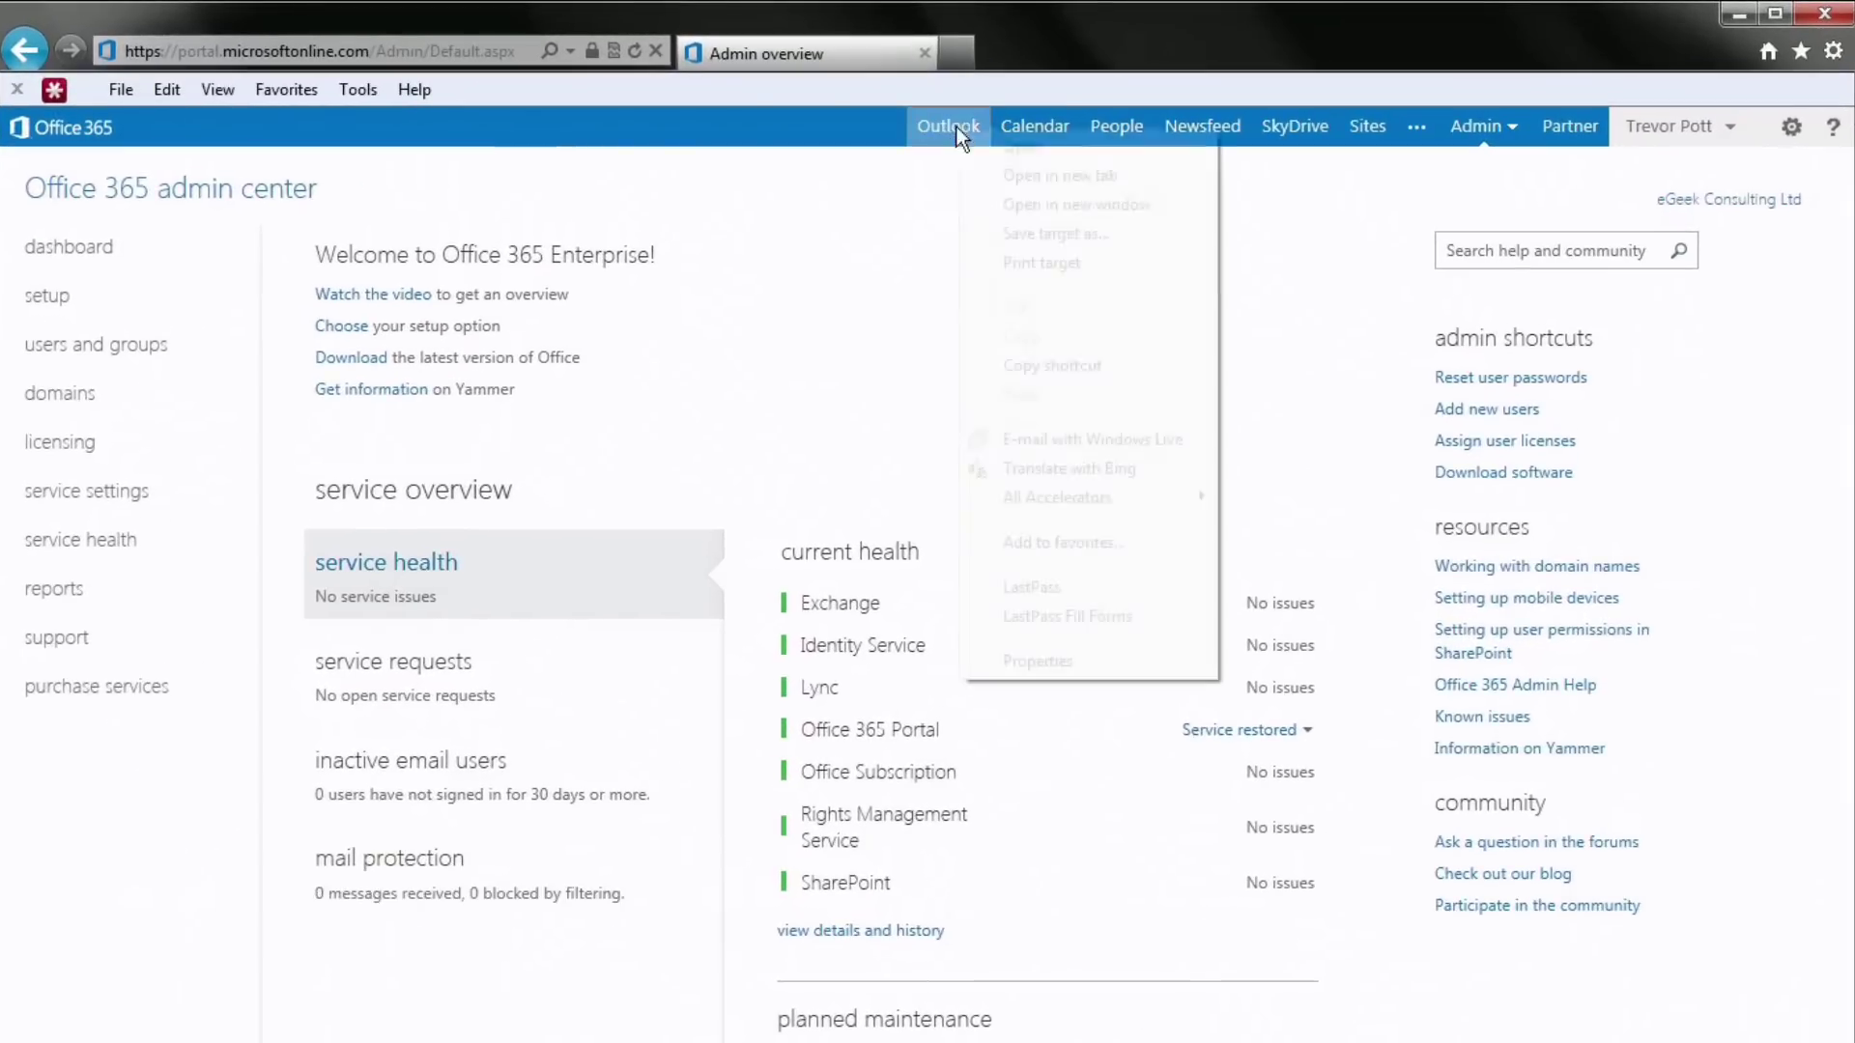
left_click(1053, 175)
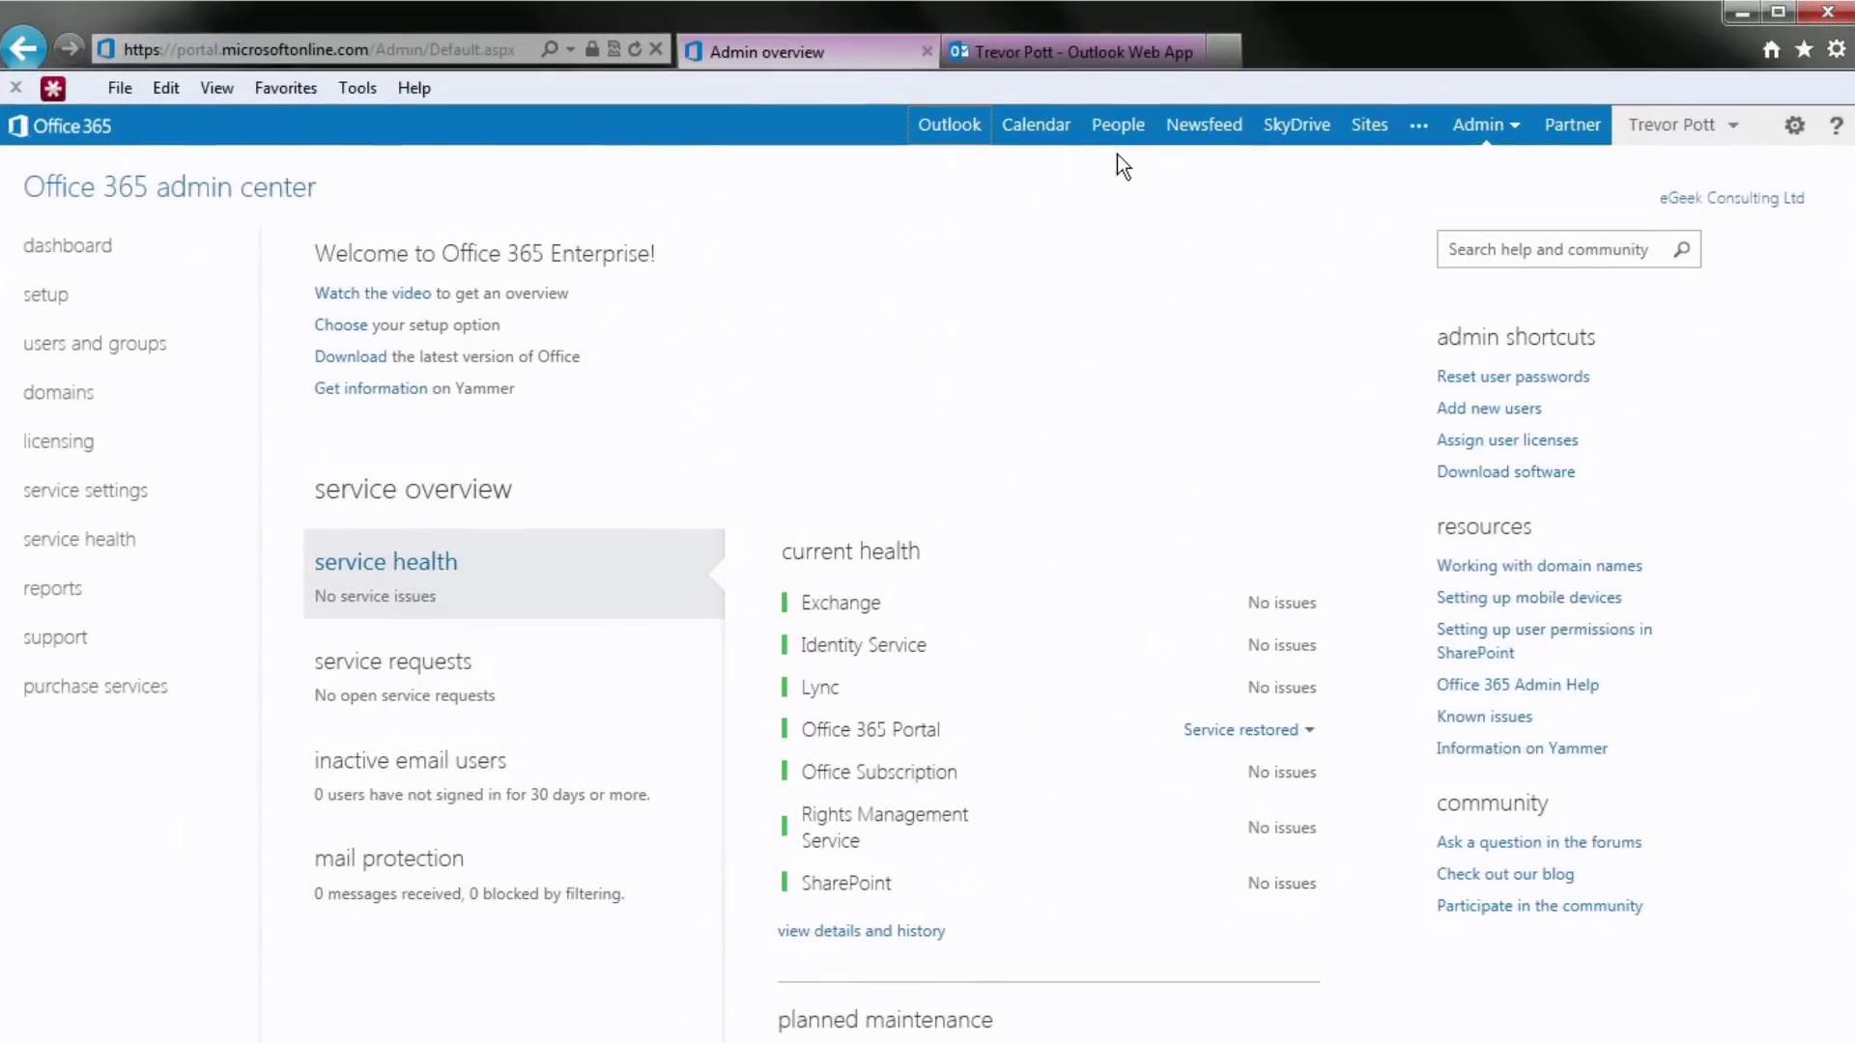
left_click(1052, 47)
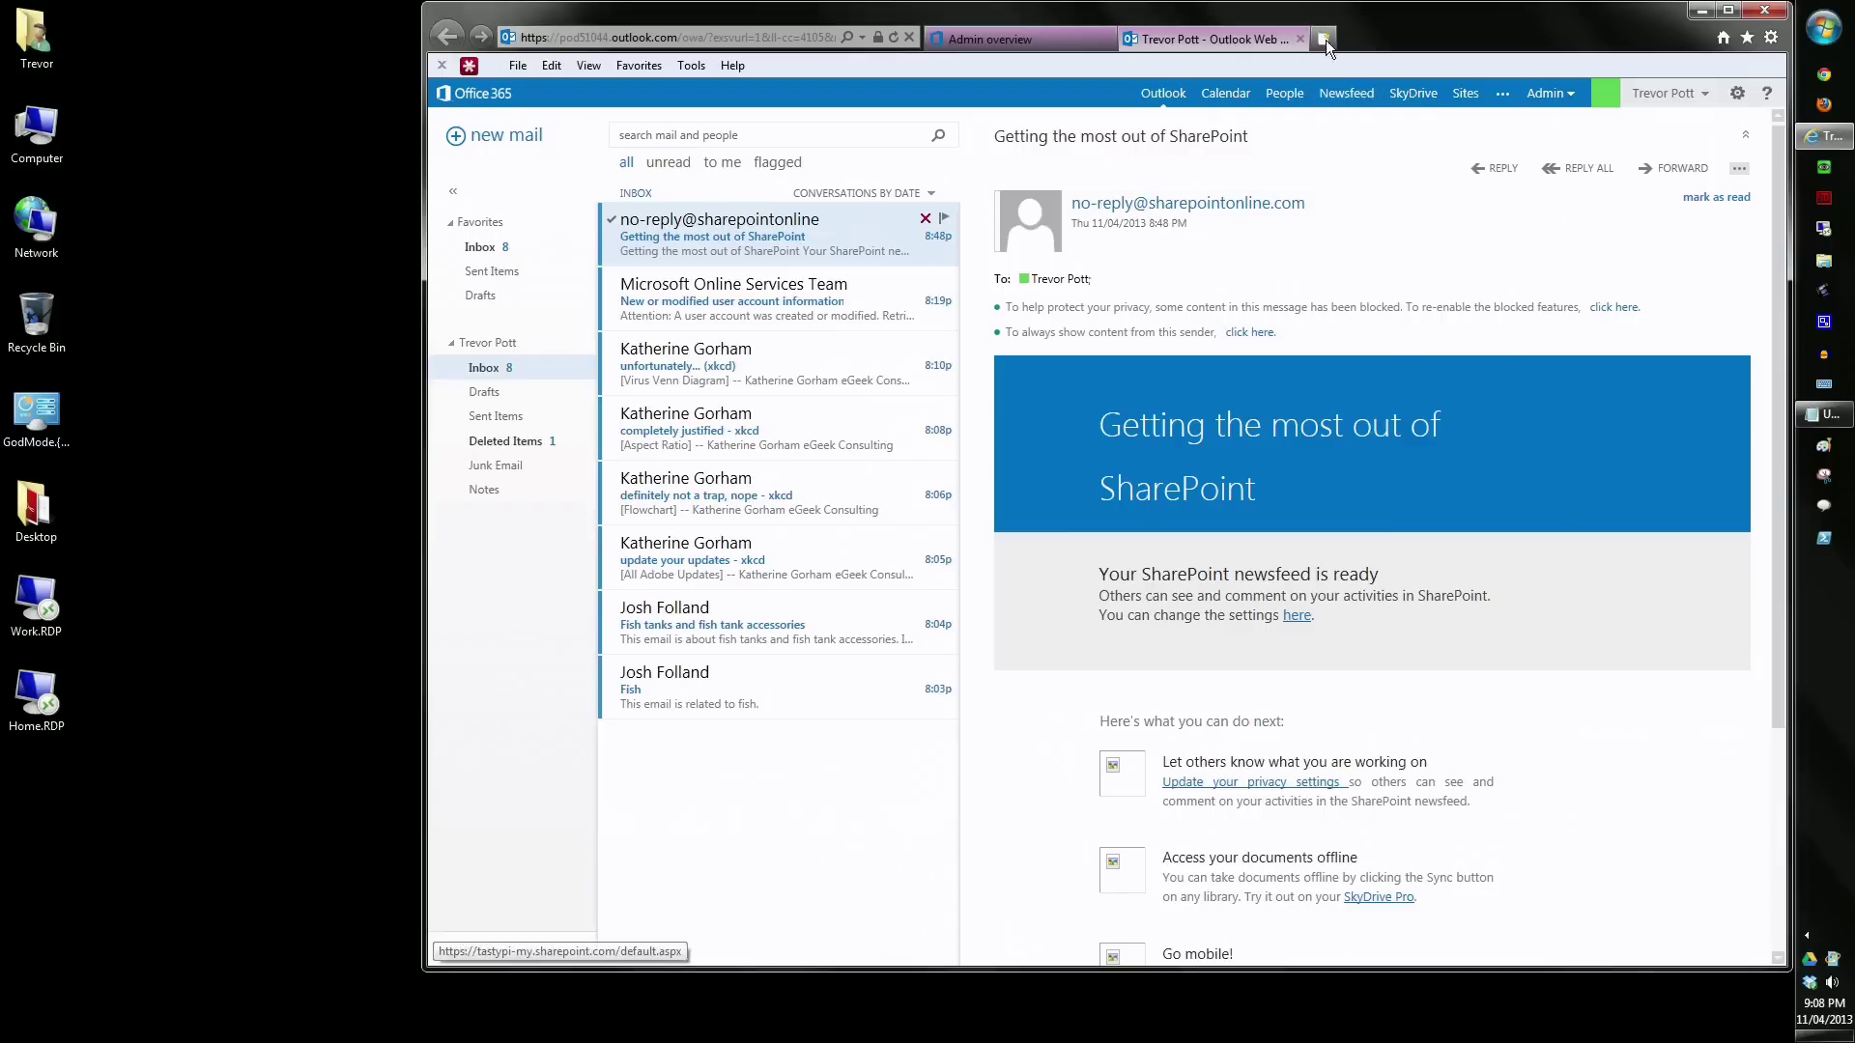
left_click(1300, 39)
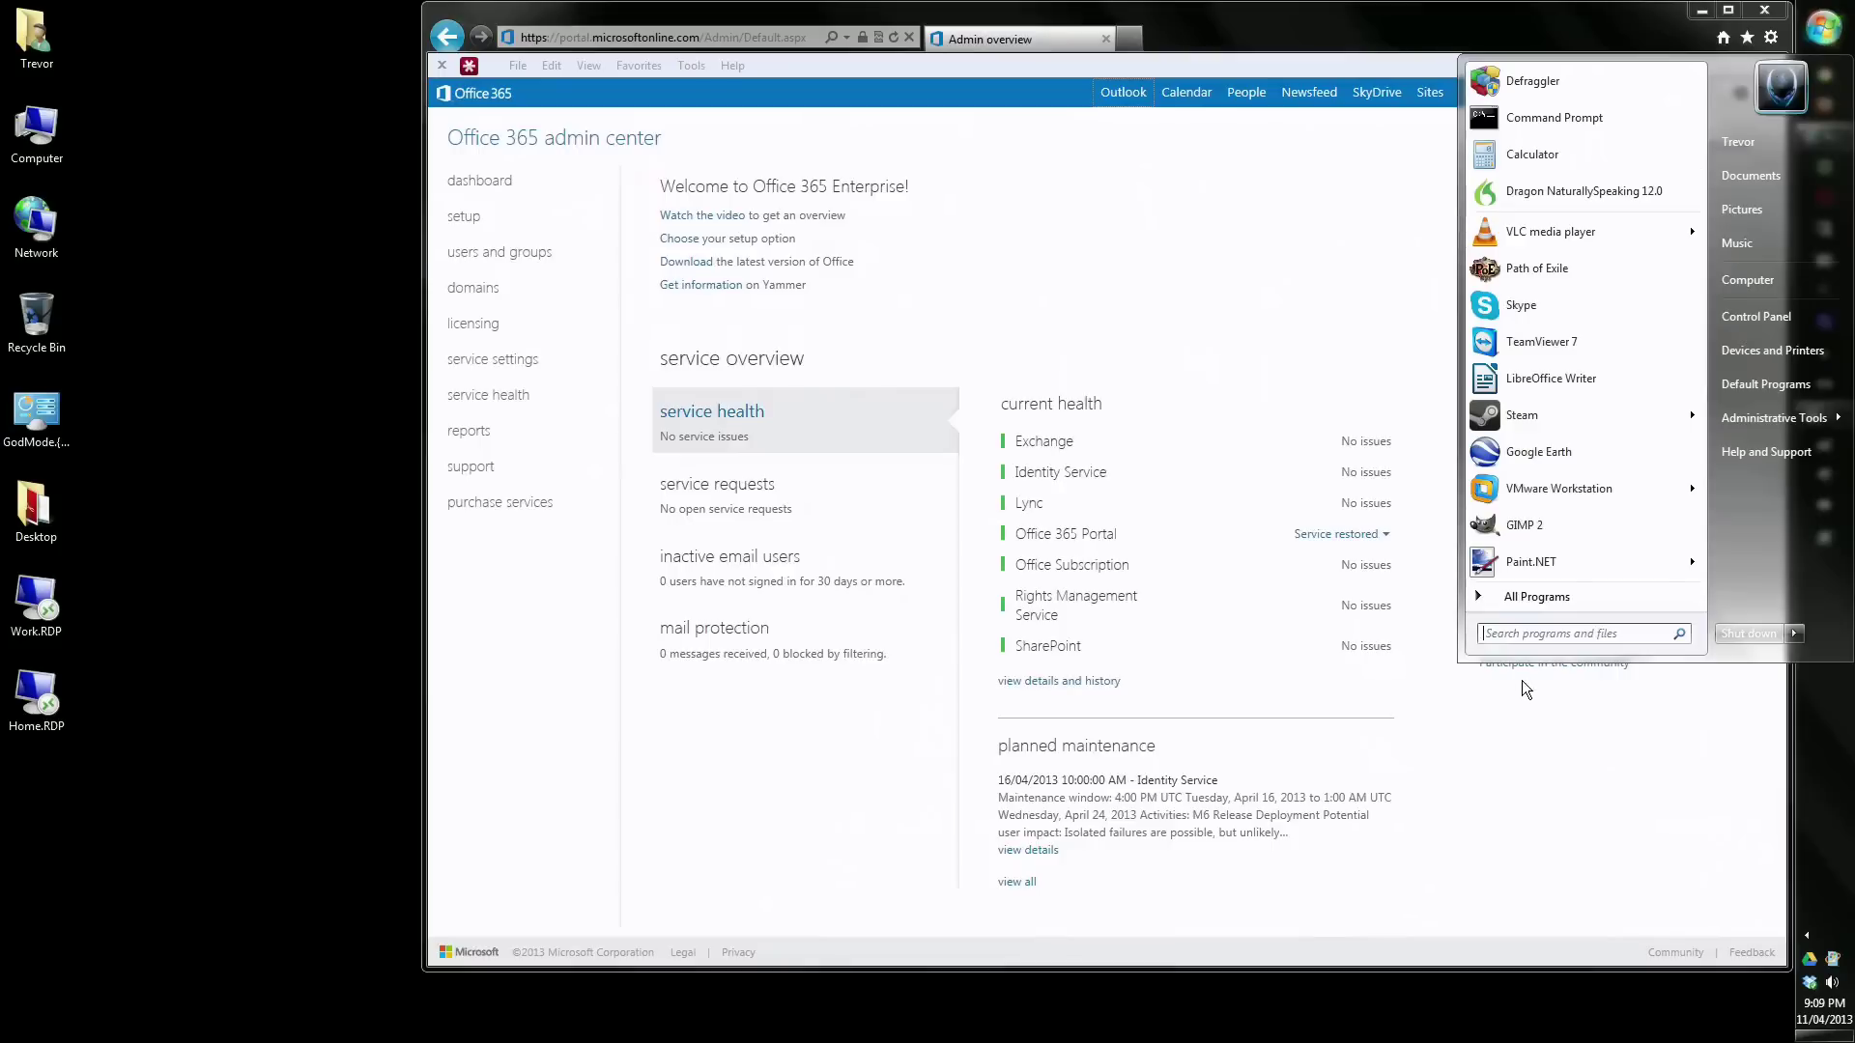
- Launch Windows PowerShell from Start search and arrange it beside the notes holding the connection script
left_click(1532, 634)
type("powershell")
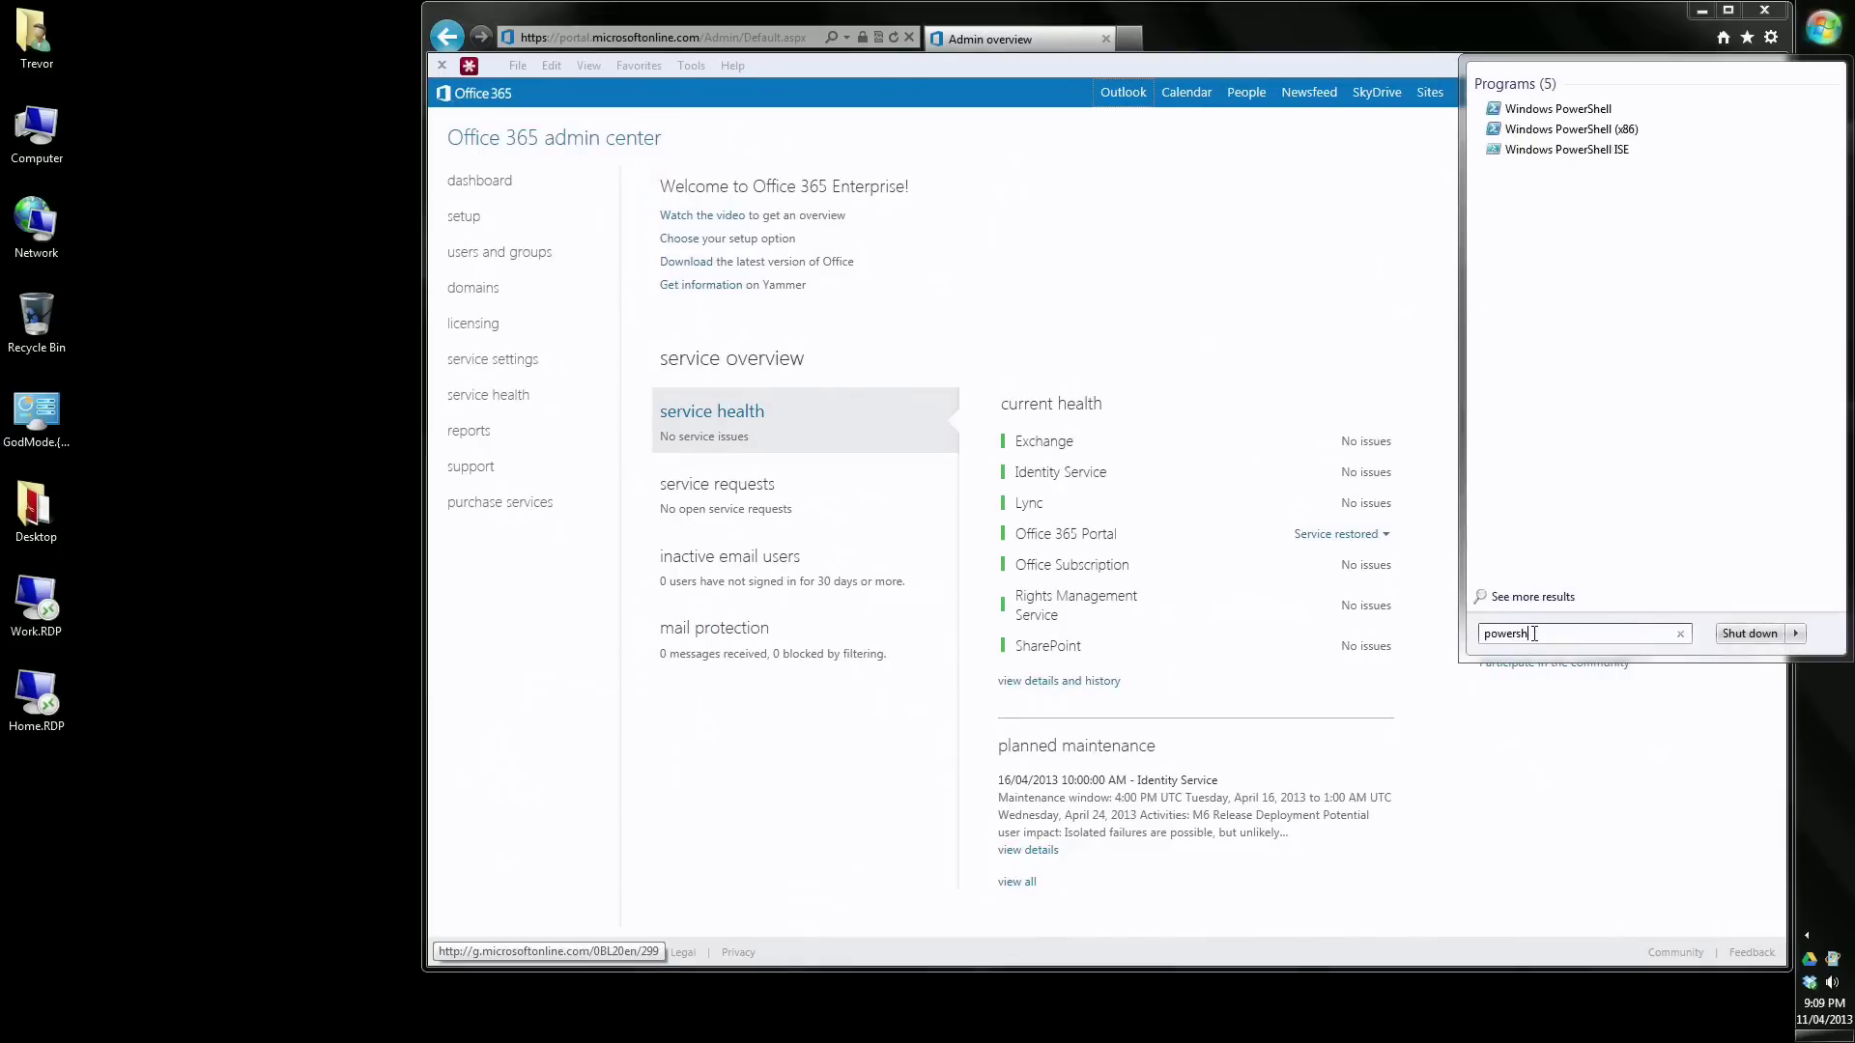
key("Return")
left_click_drag(724, 39, 1338, 199)
left_click(1824, 413)
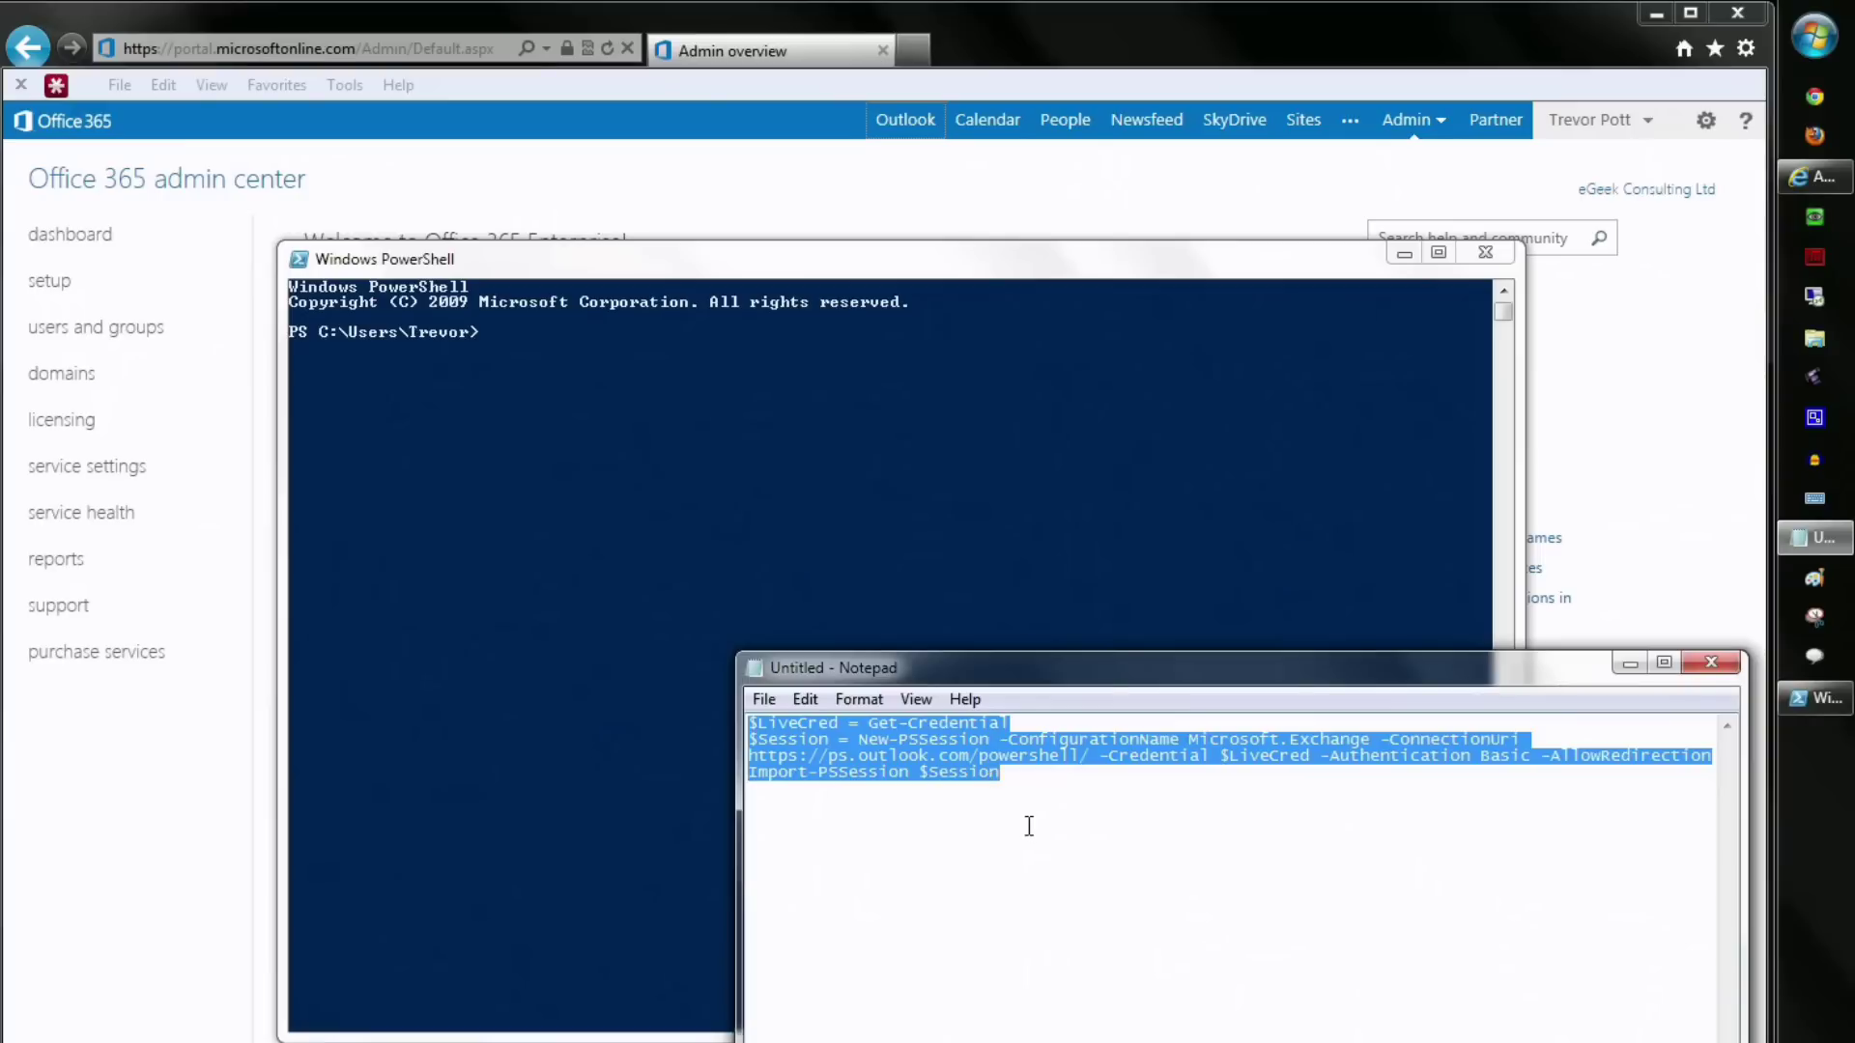
left_click(719, 437)
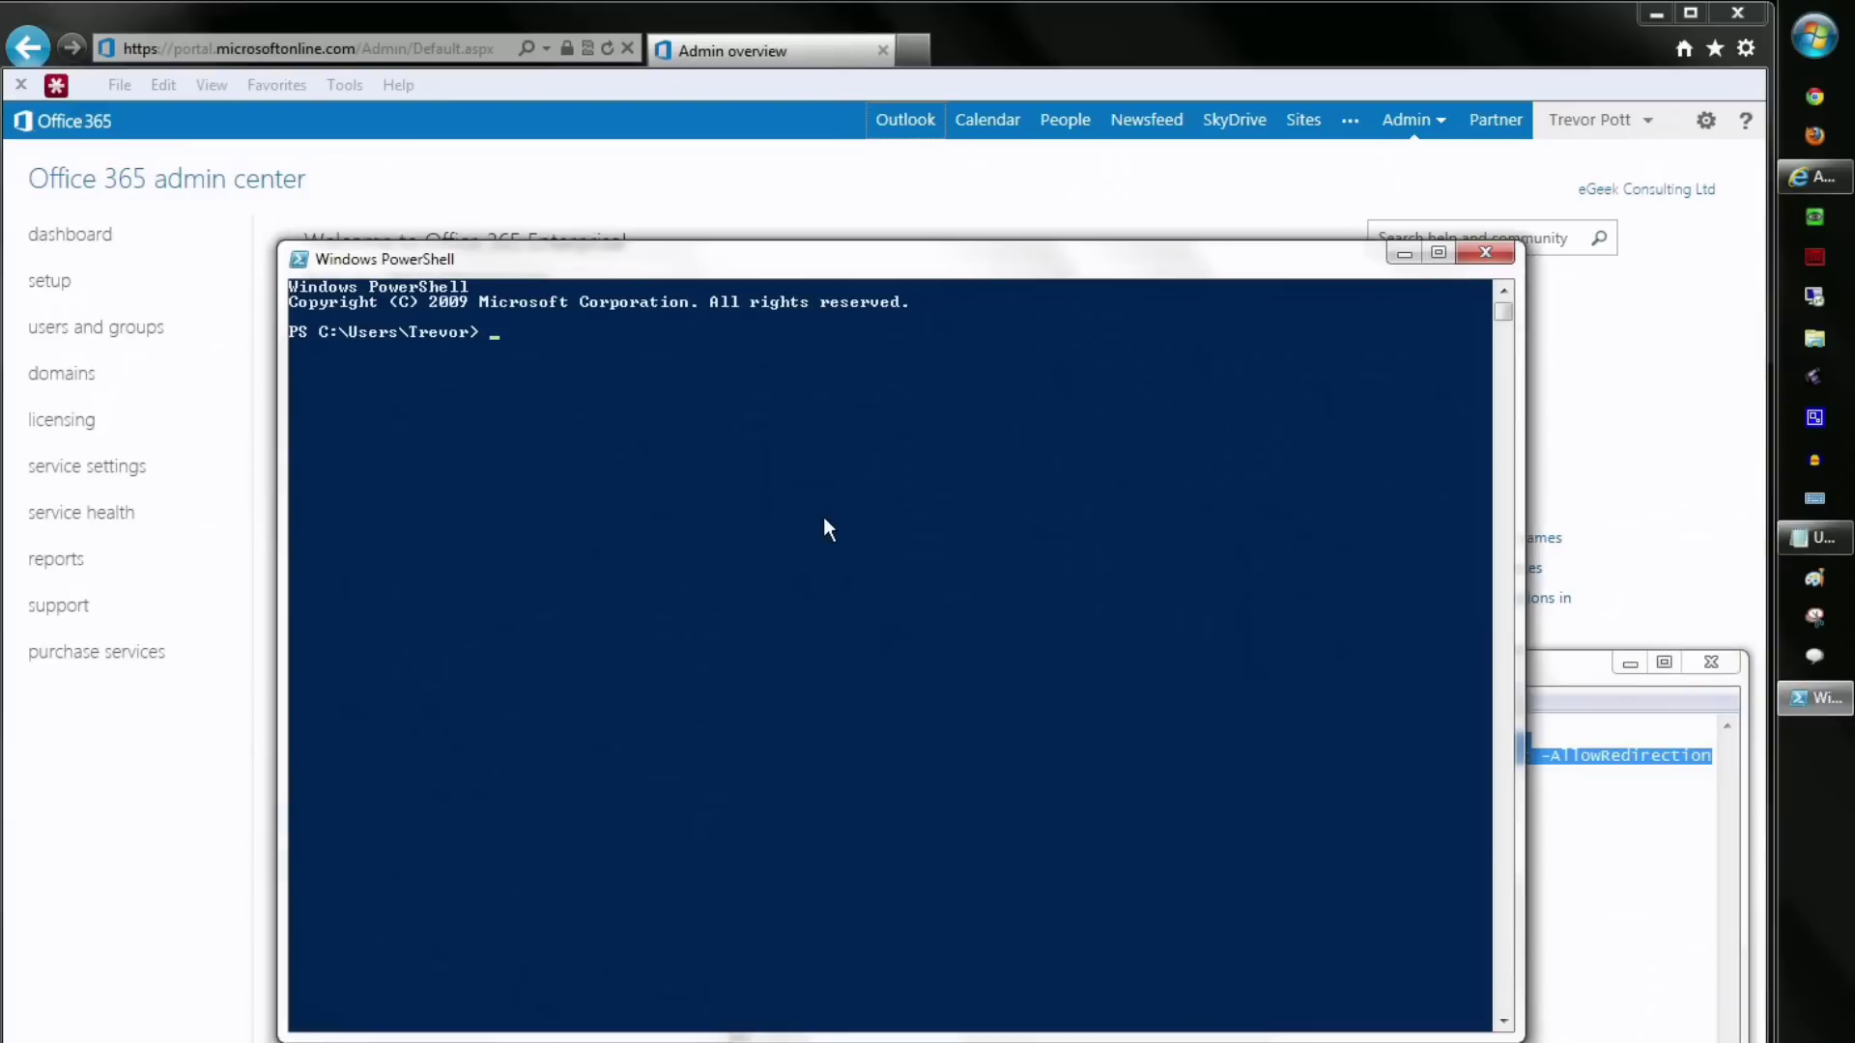
- Run Get-Credential and sign in with the admin account's e-mail address and password
right_click(823, 522)
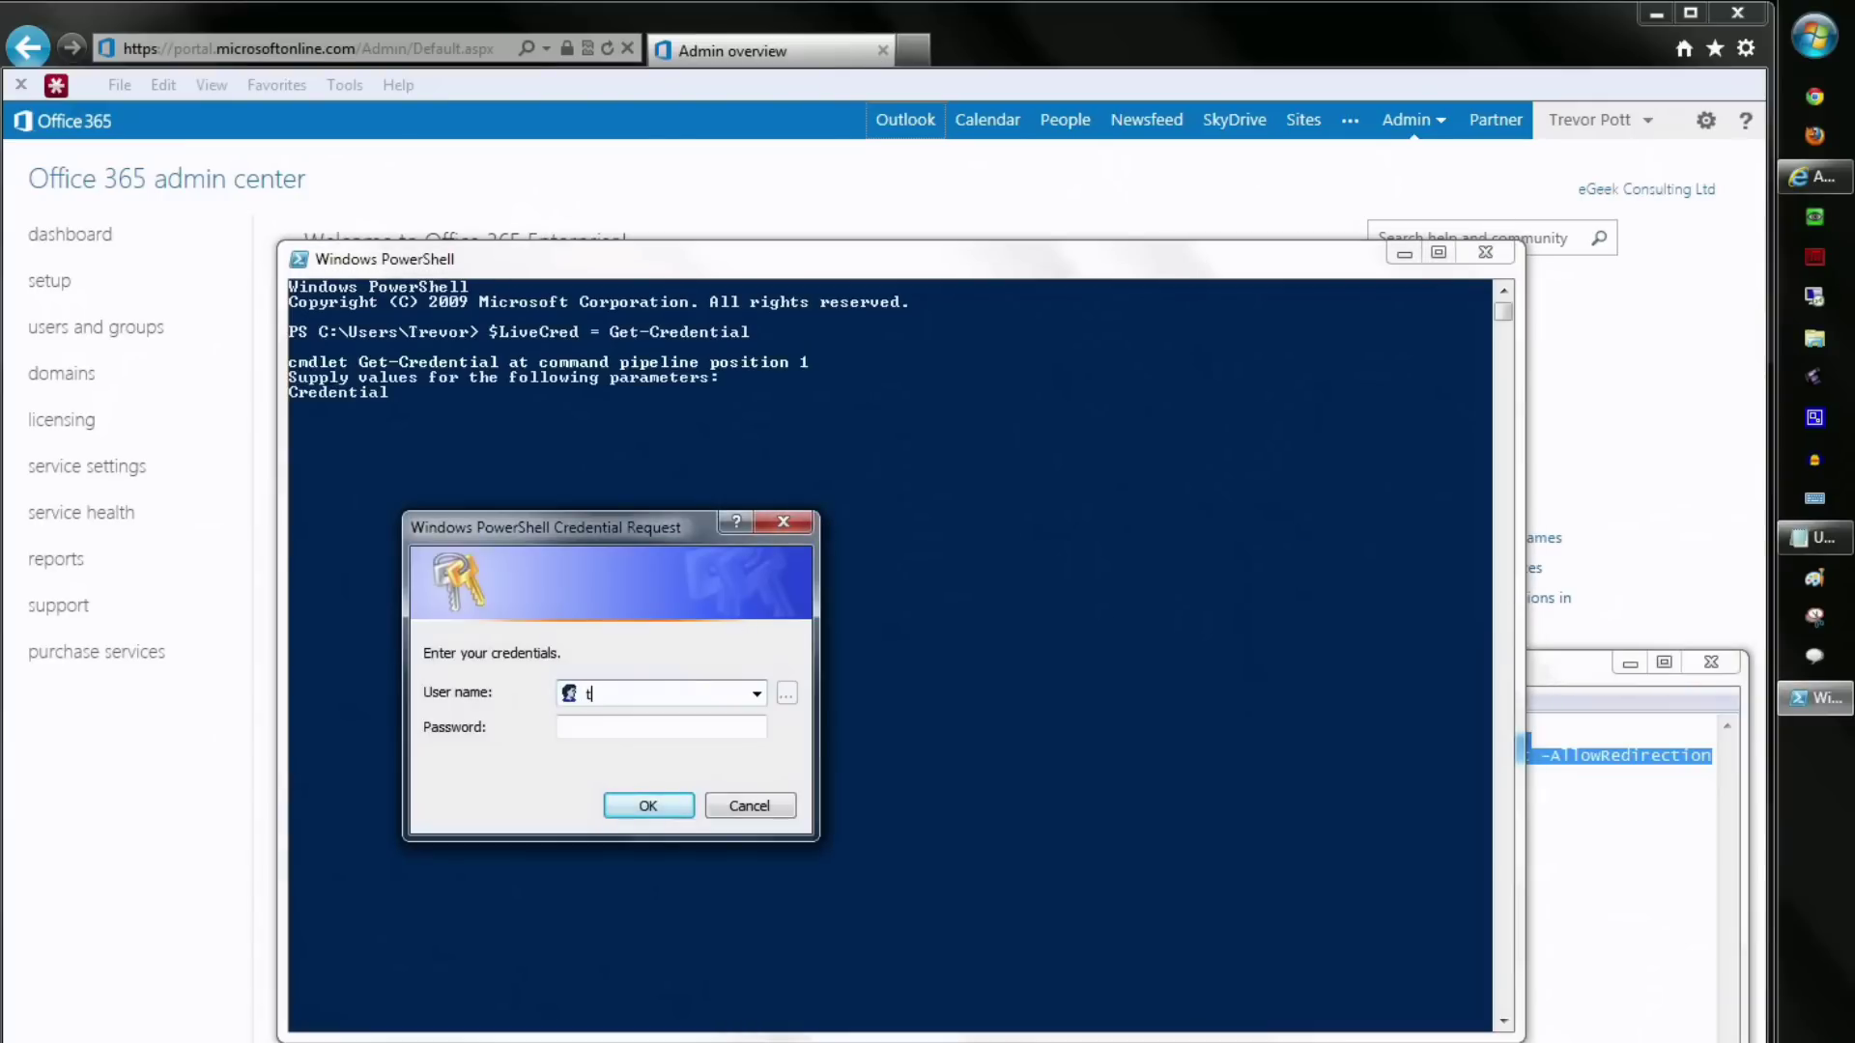
key("Tab")
type("*********")
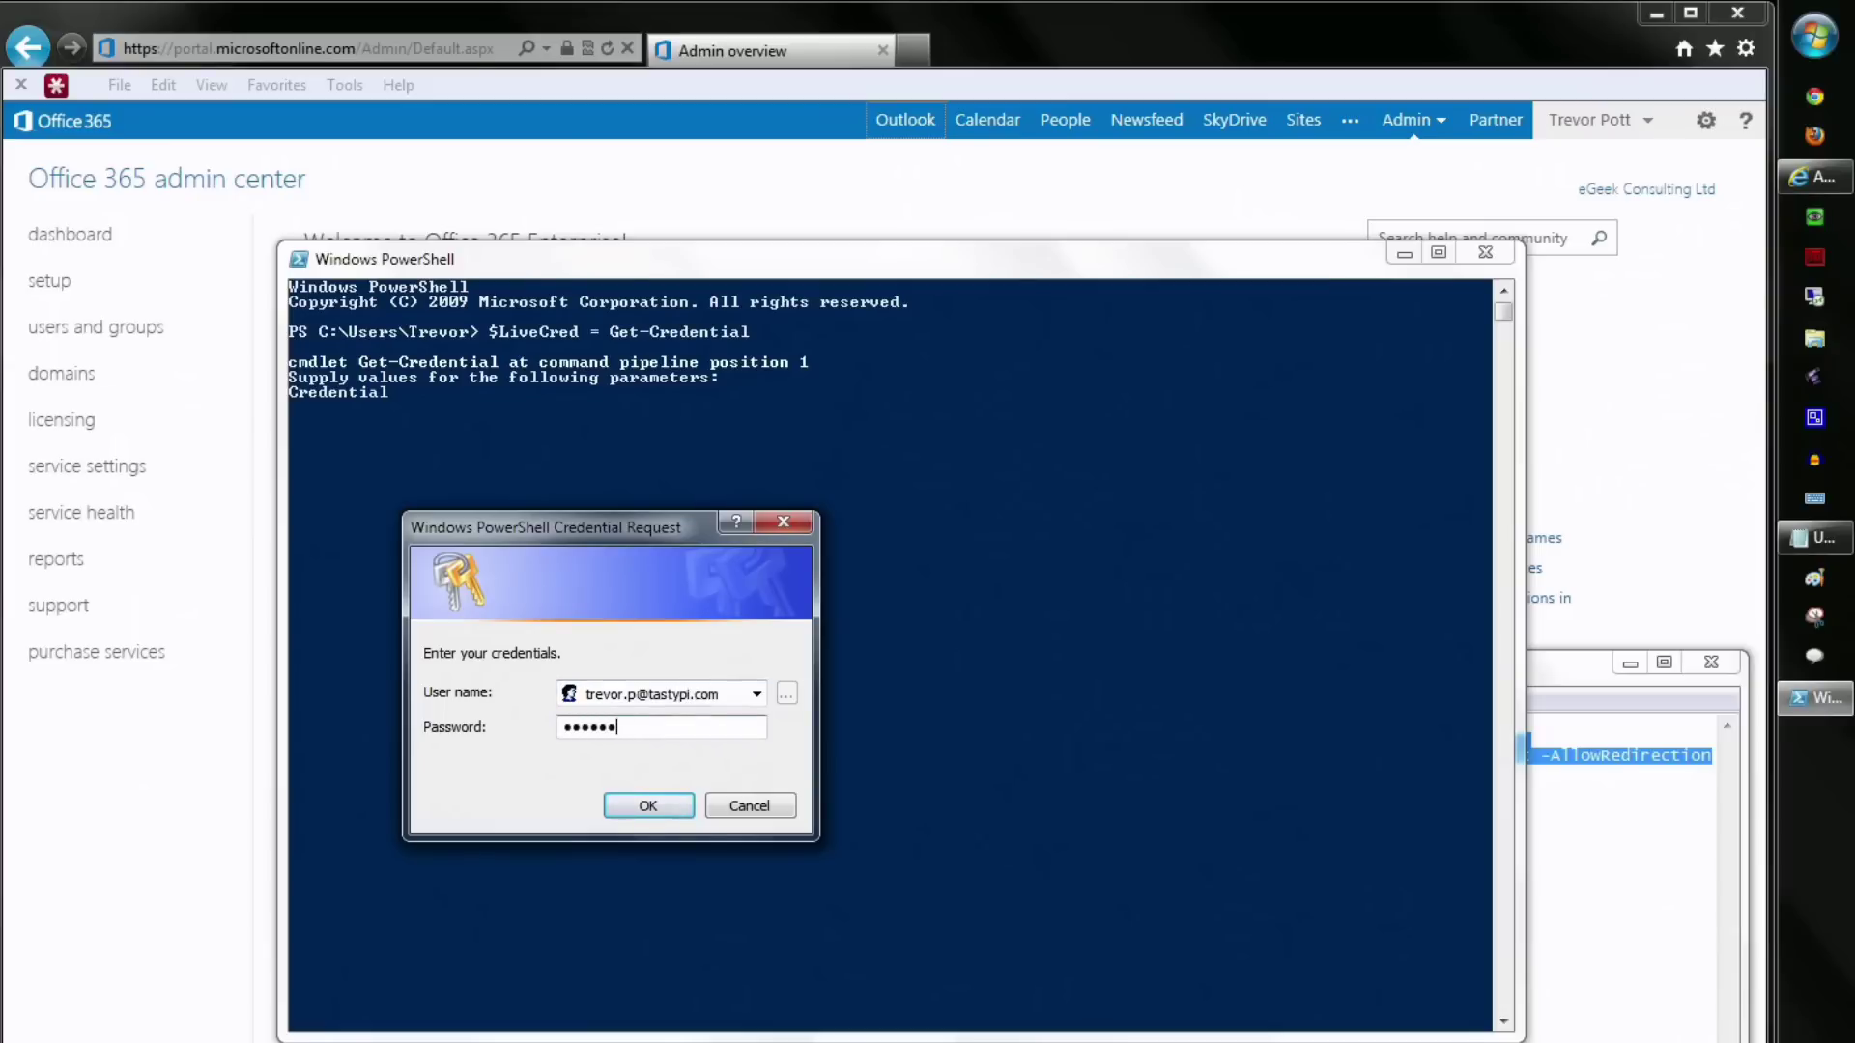
key("Return")
- Create and import the Exchange Online session, run Get-Mailbox -Identity for the admin's address, then minimise both windows
right_click(740, 628)
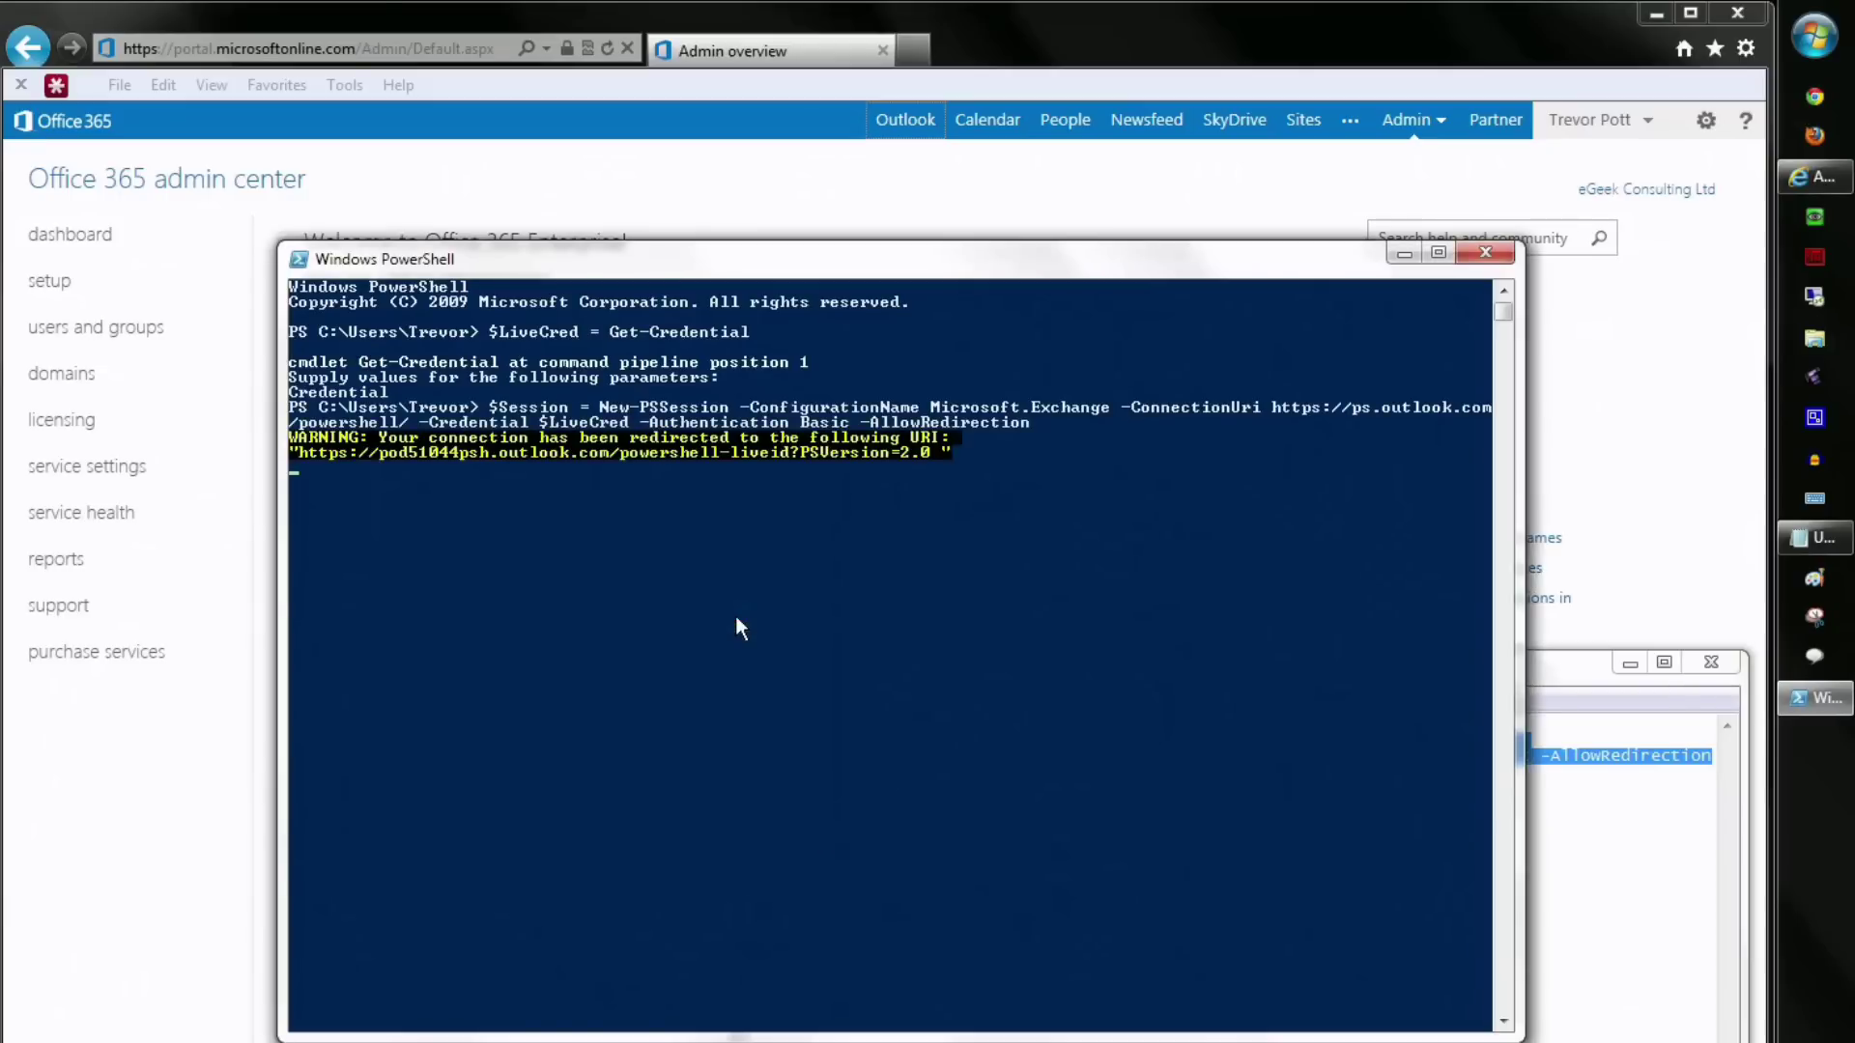
right_click(736, 619)
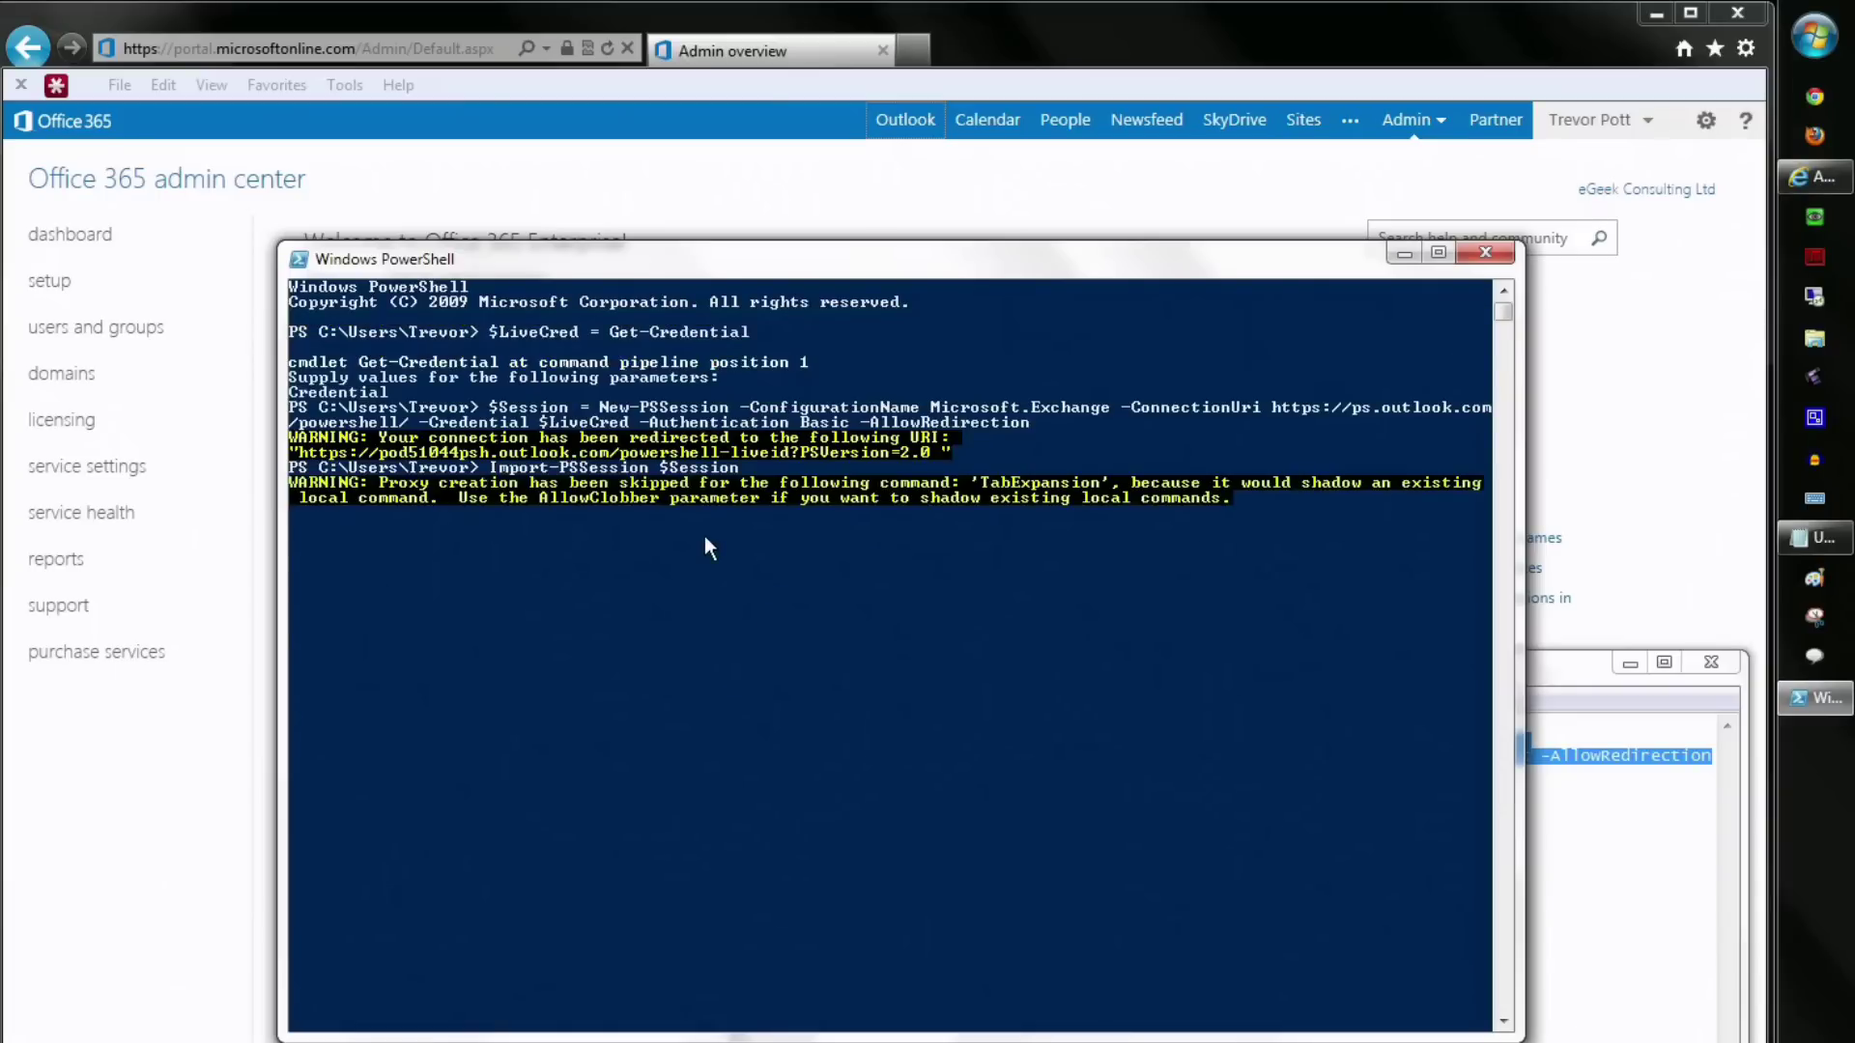
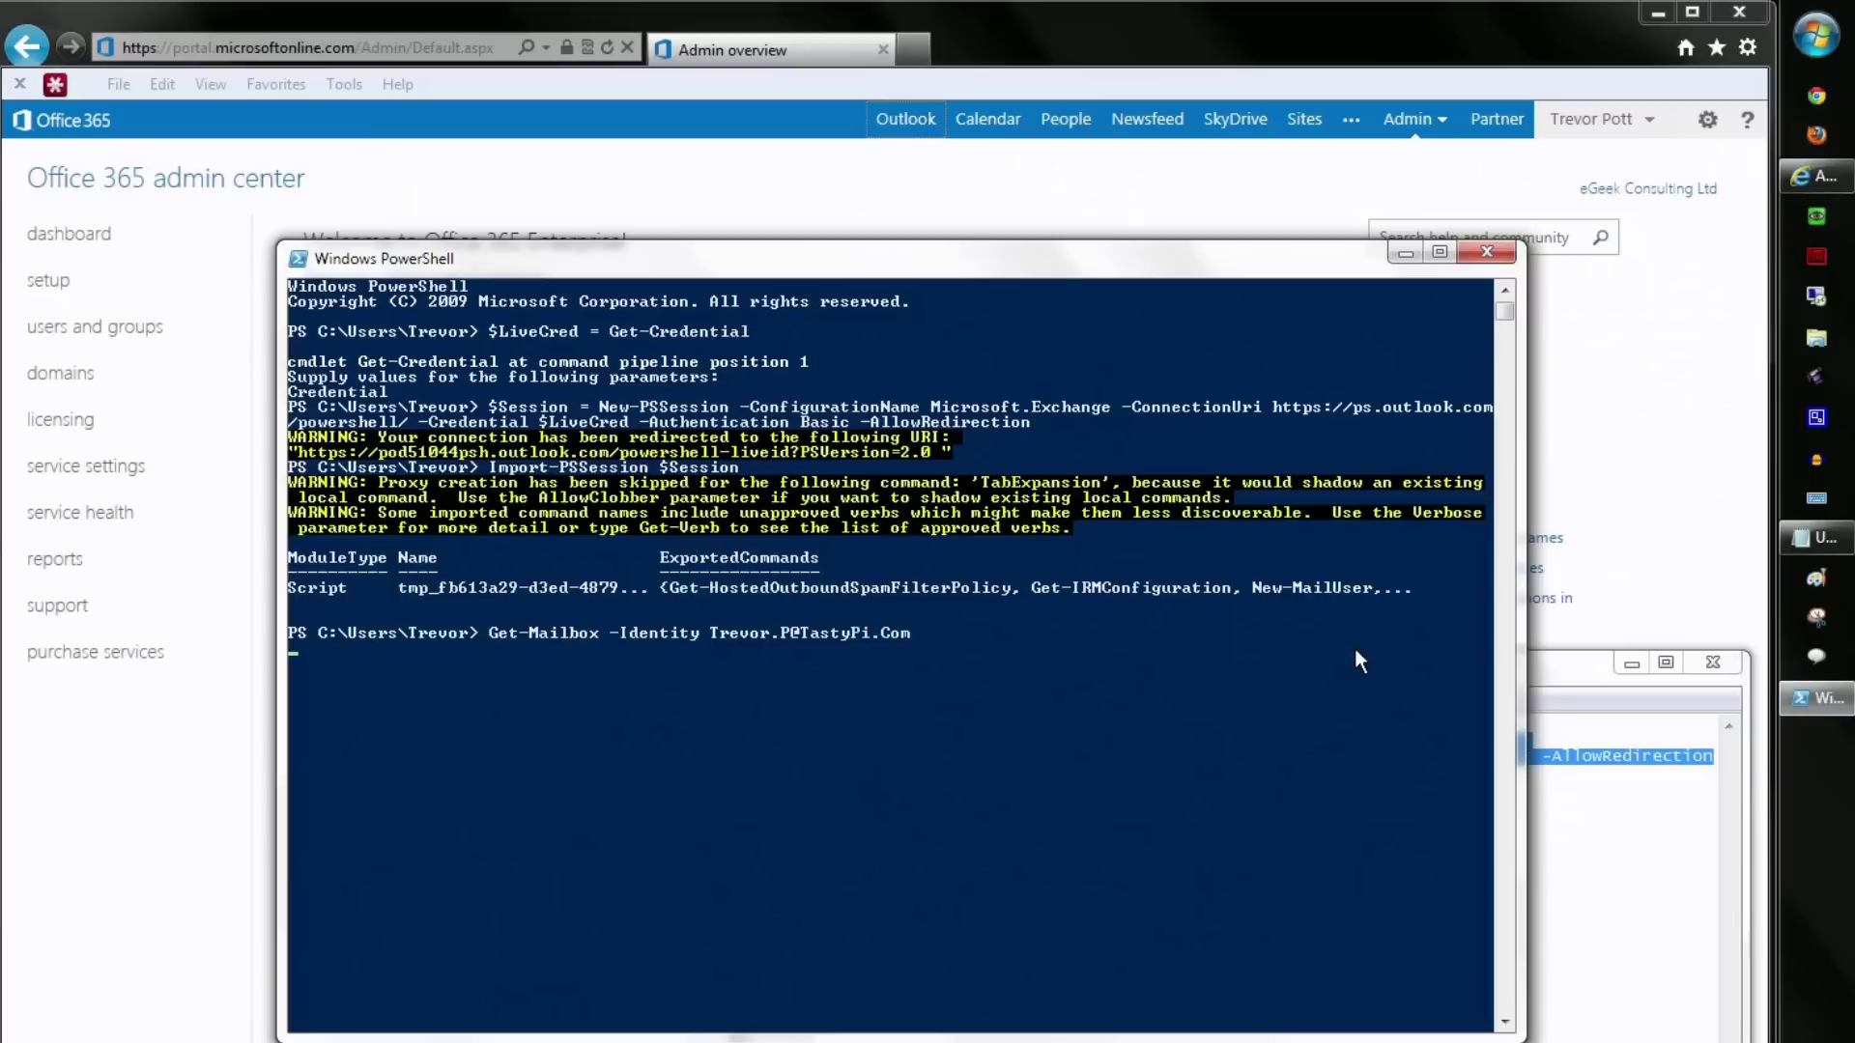
key("Return")
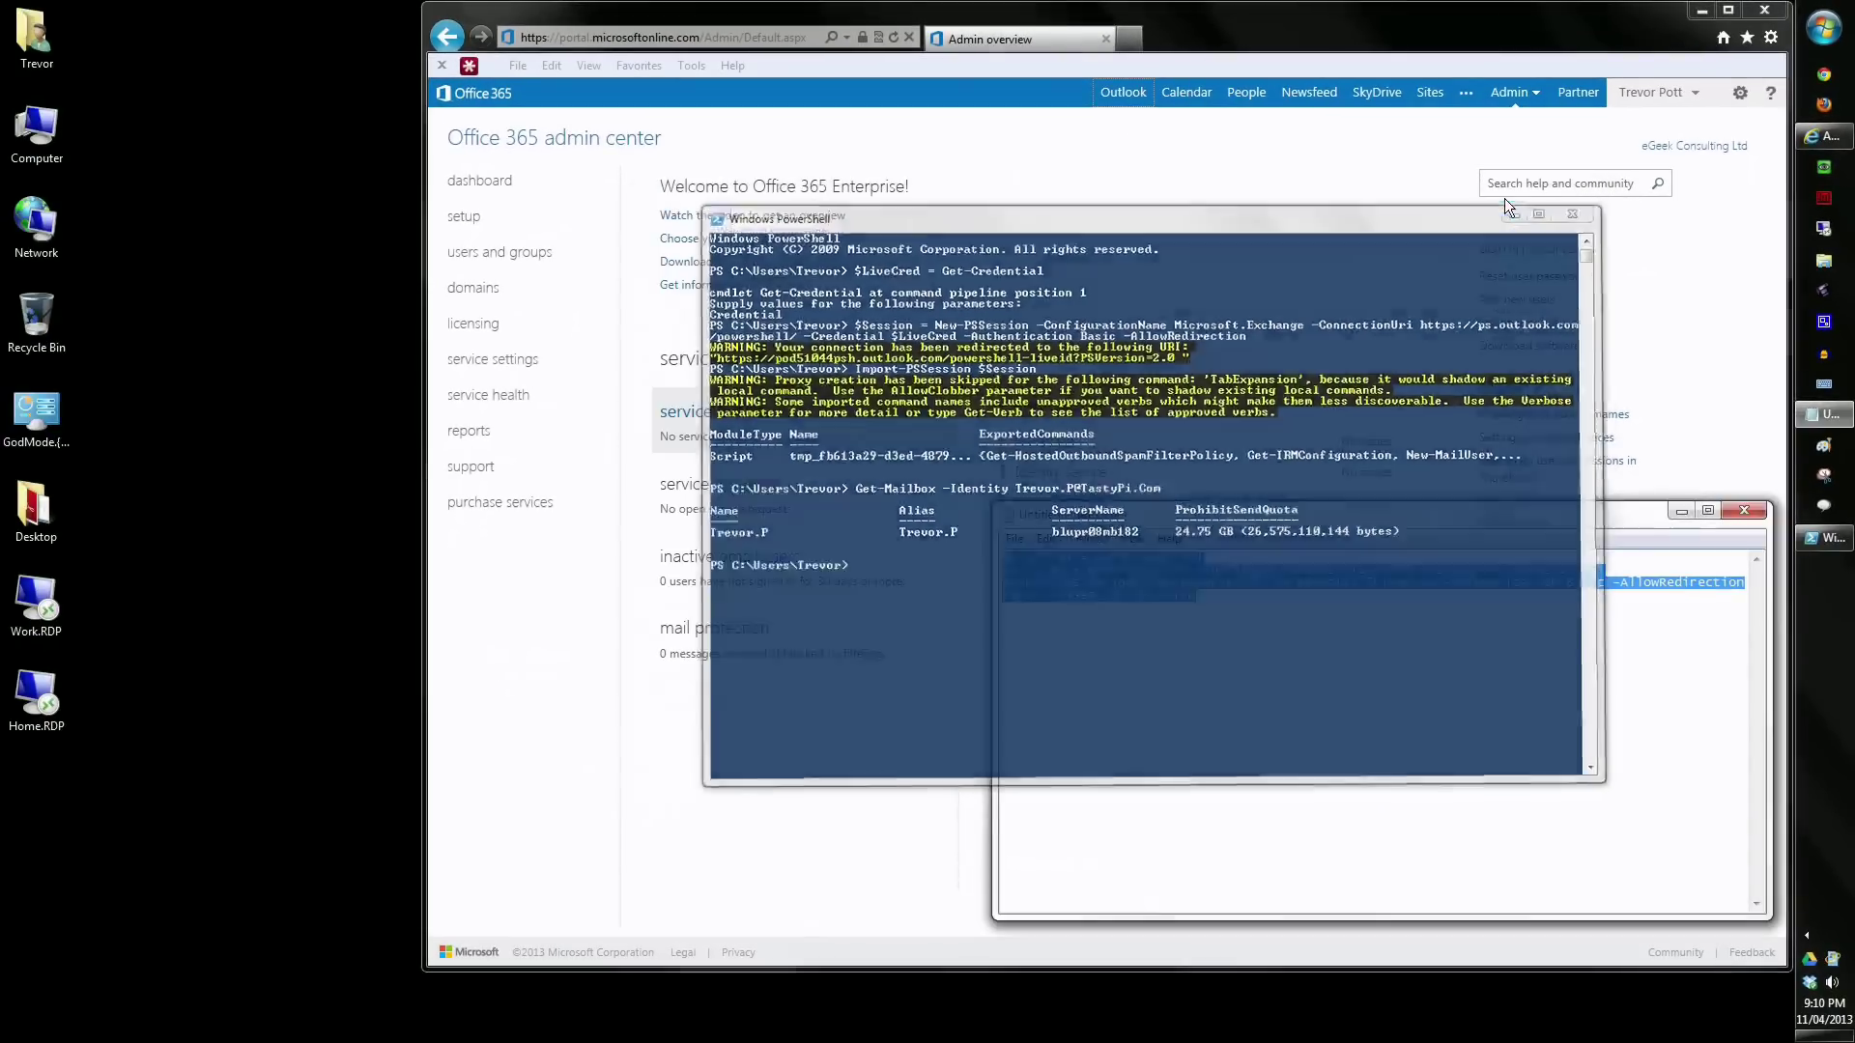
left_click(1496, 201)
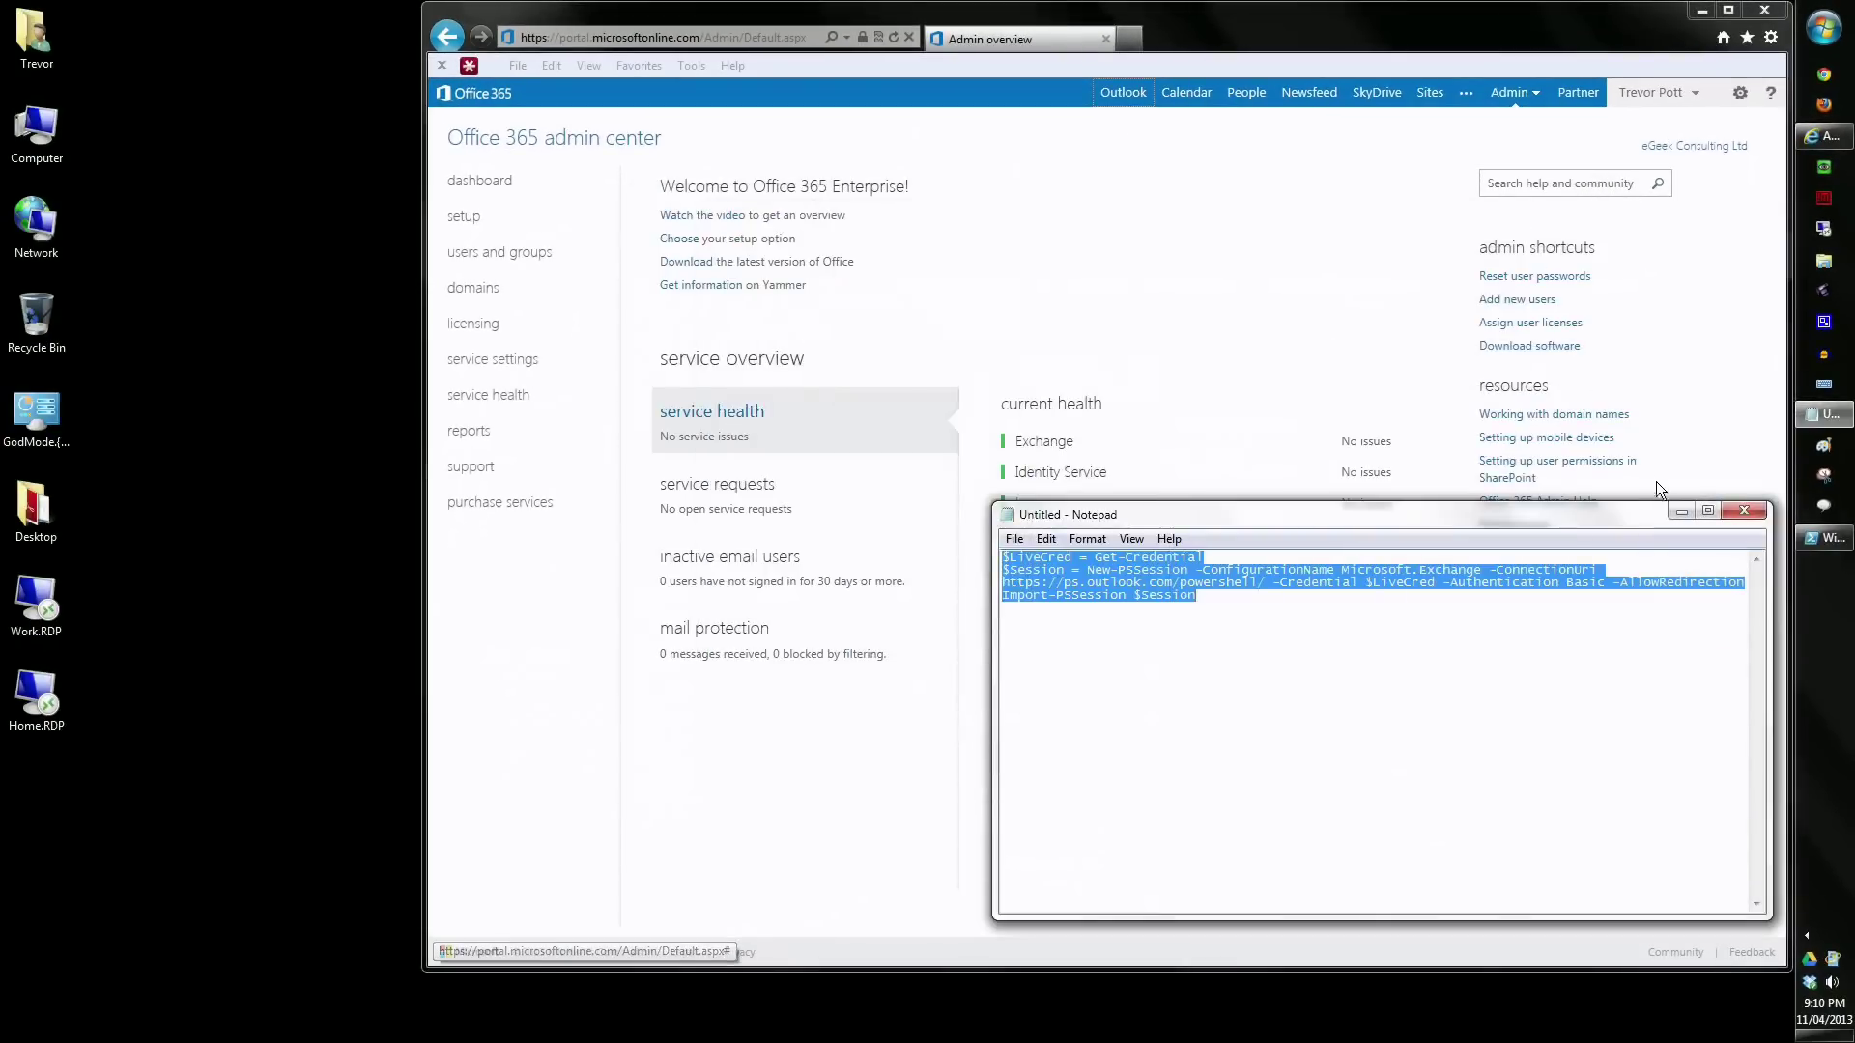
left_click(1677, 526)
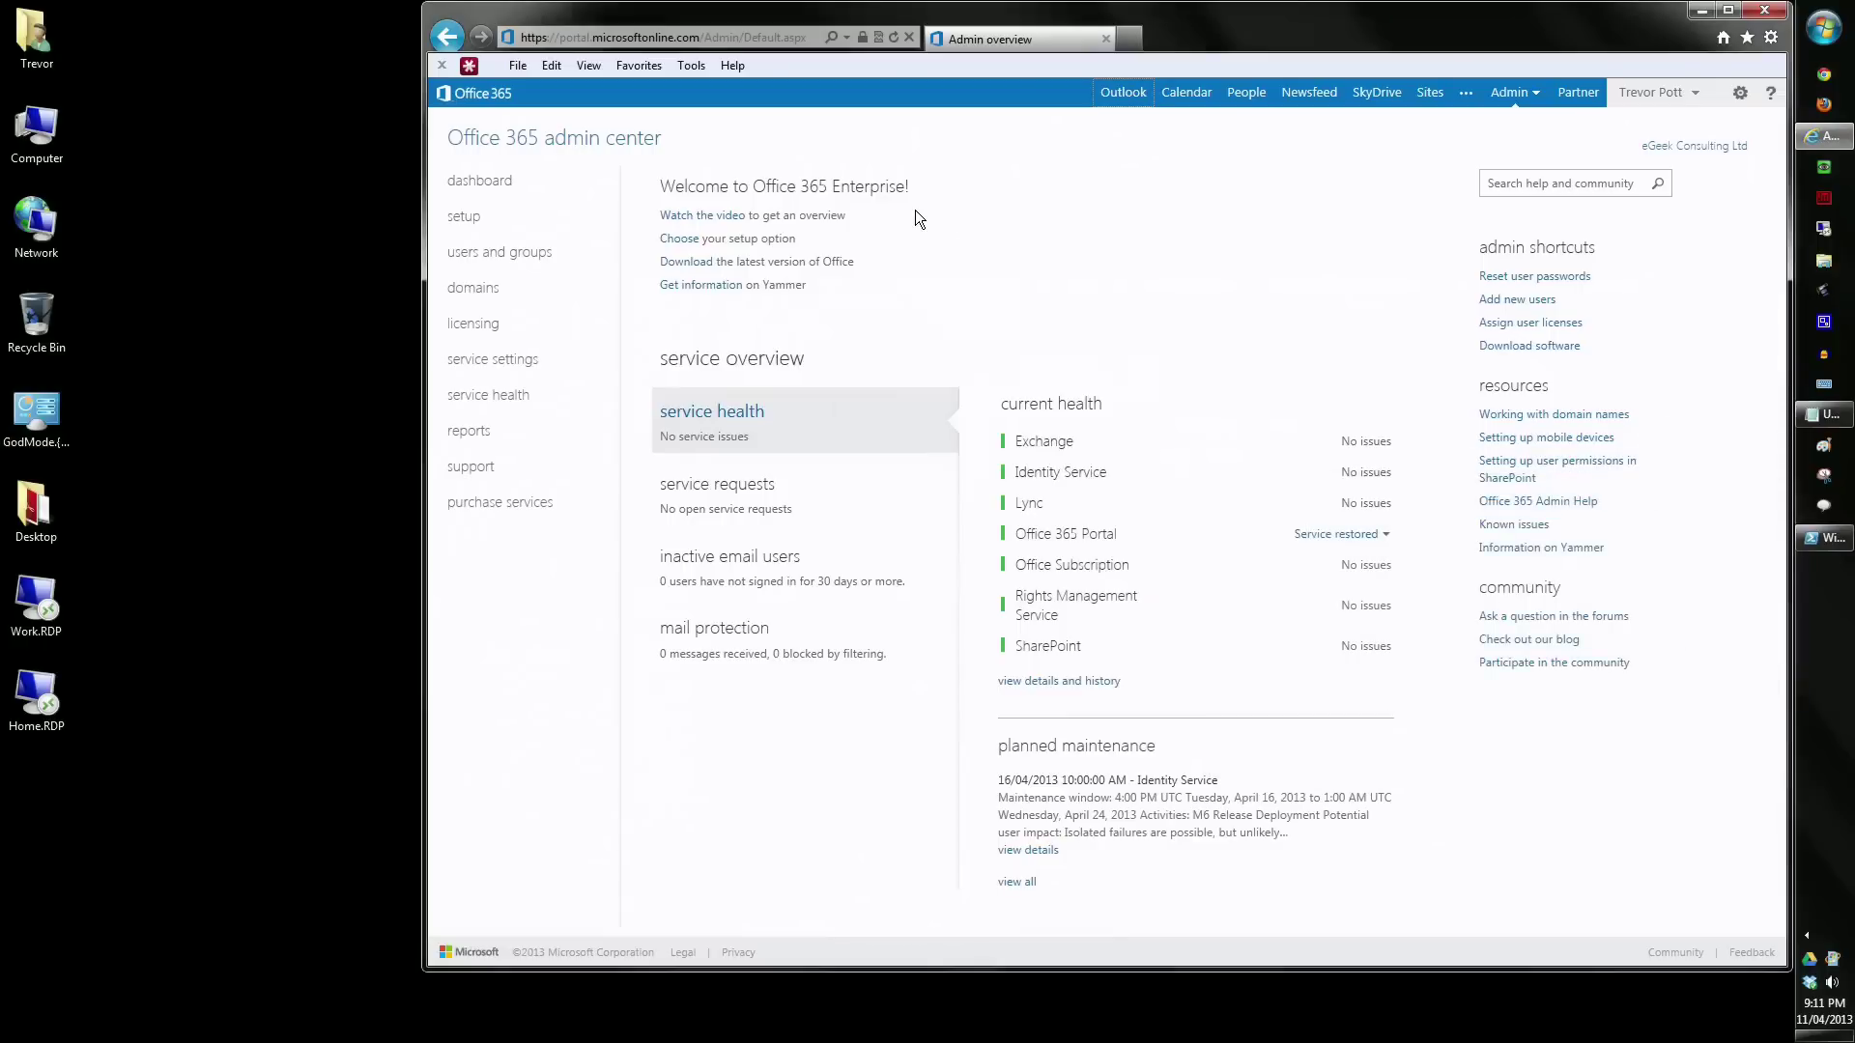